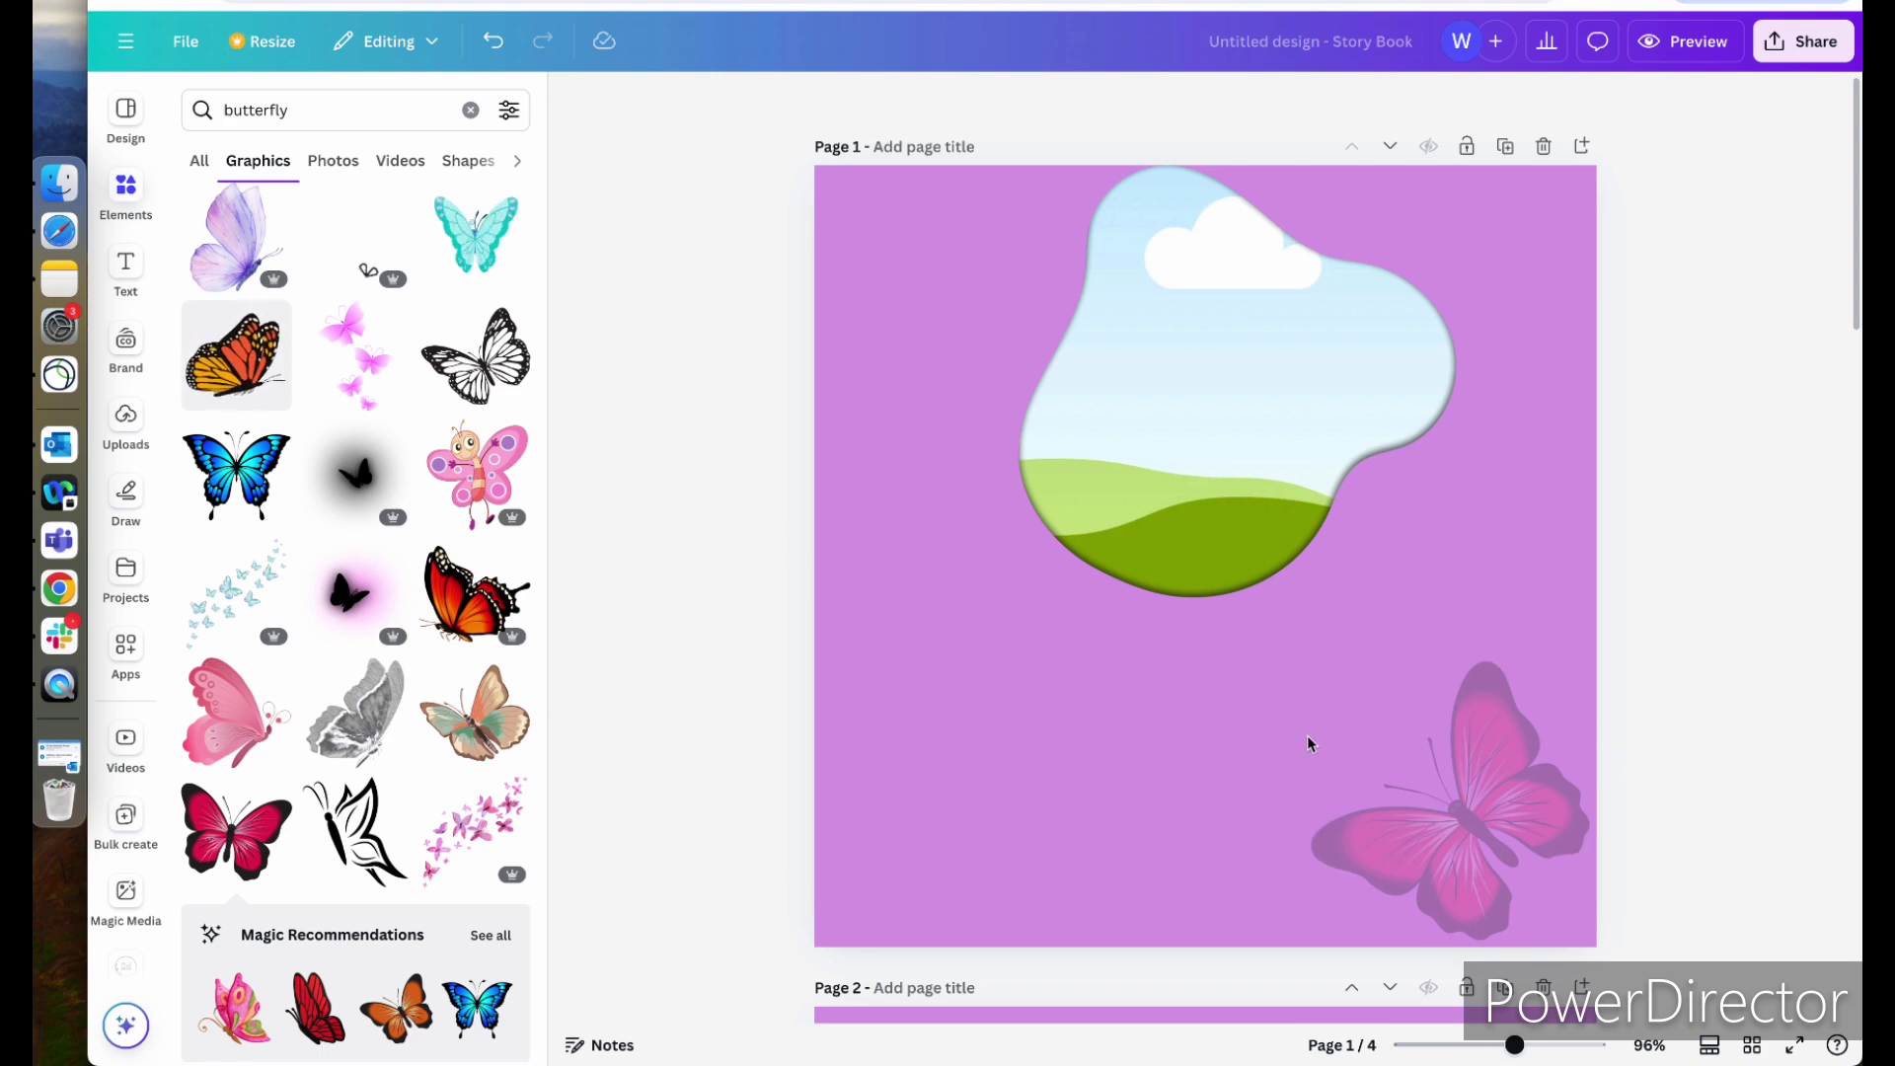
- Place the black-and-white butterfly graphic in page 1's lower-left corner, rotated clockwise by almost a quarter turn, with transparency 31
left_click(462, 375)
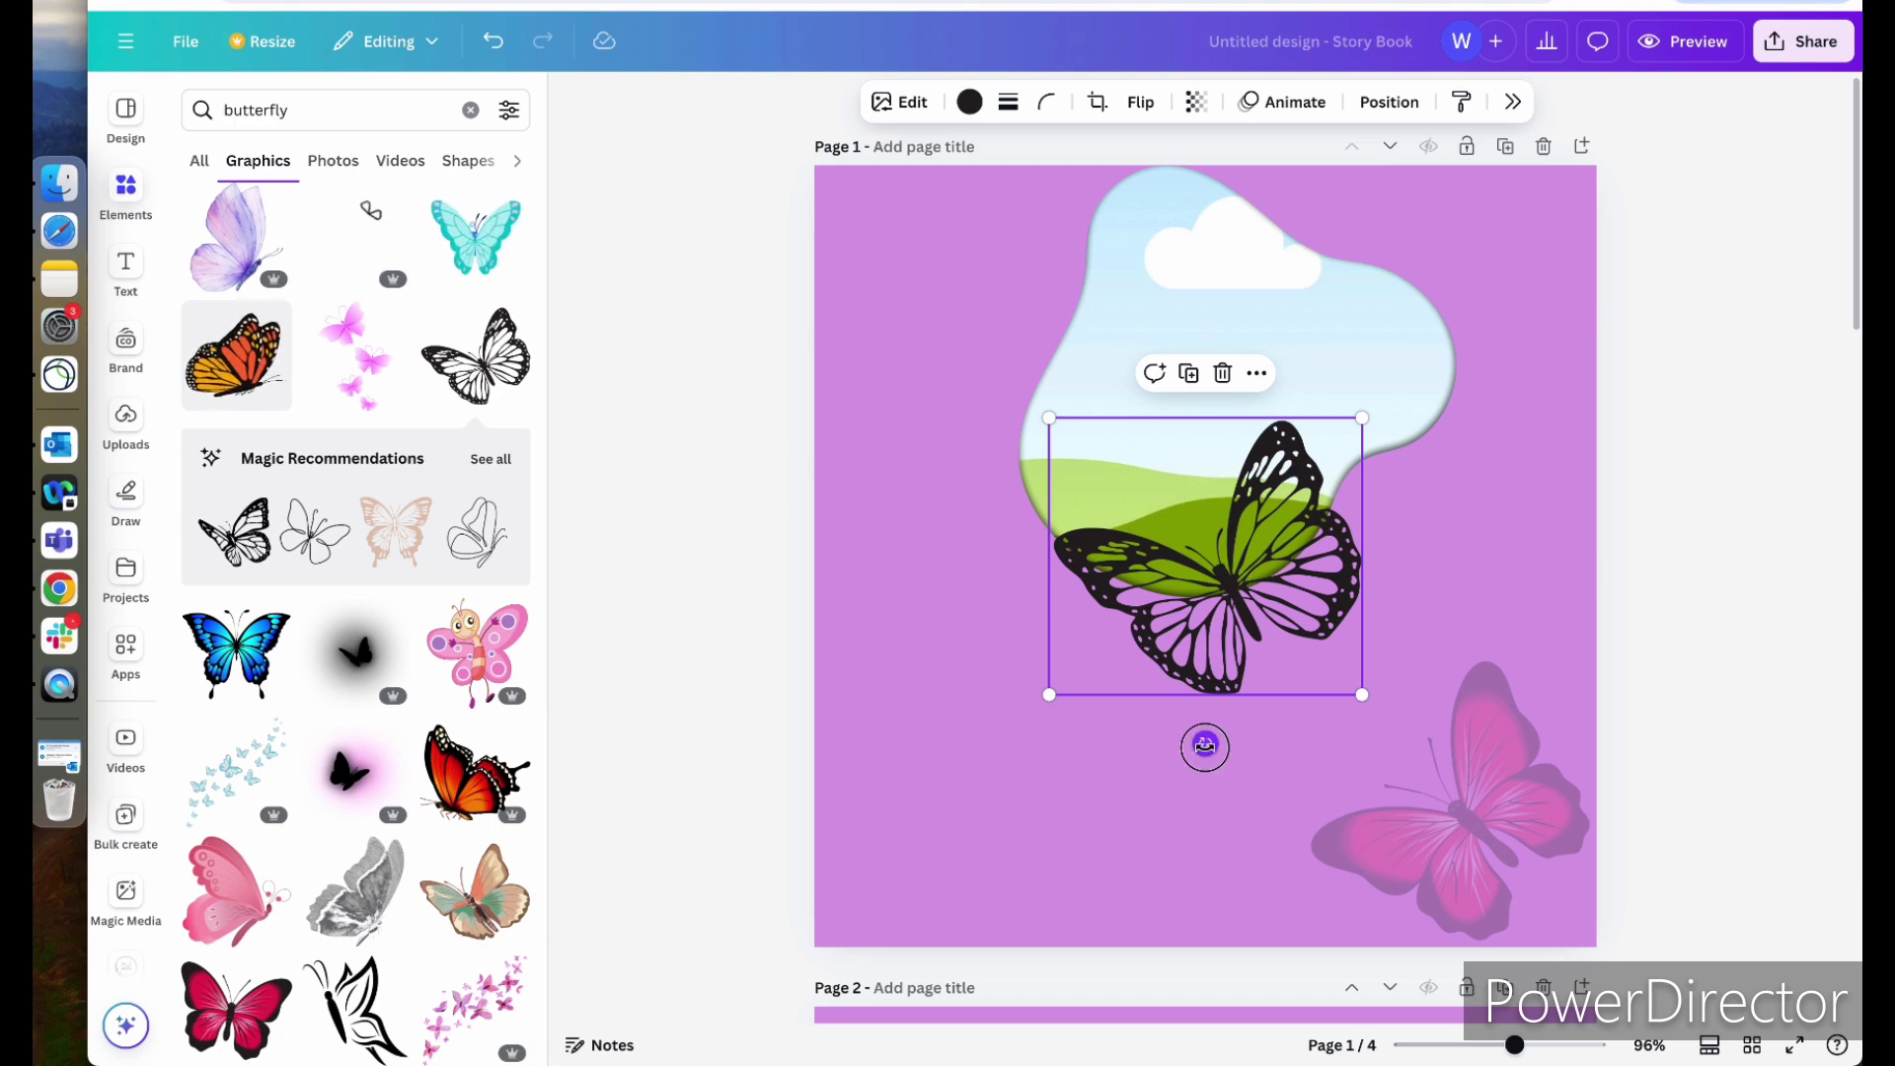
left_click_drag(1204, 746, 972, 587)
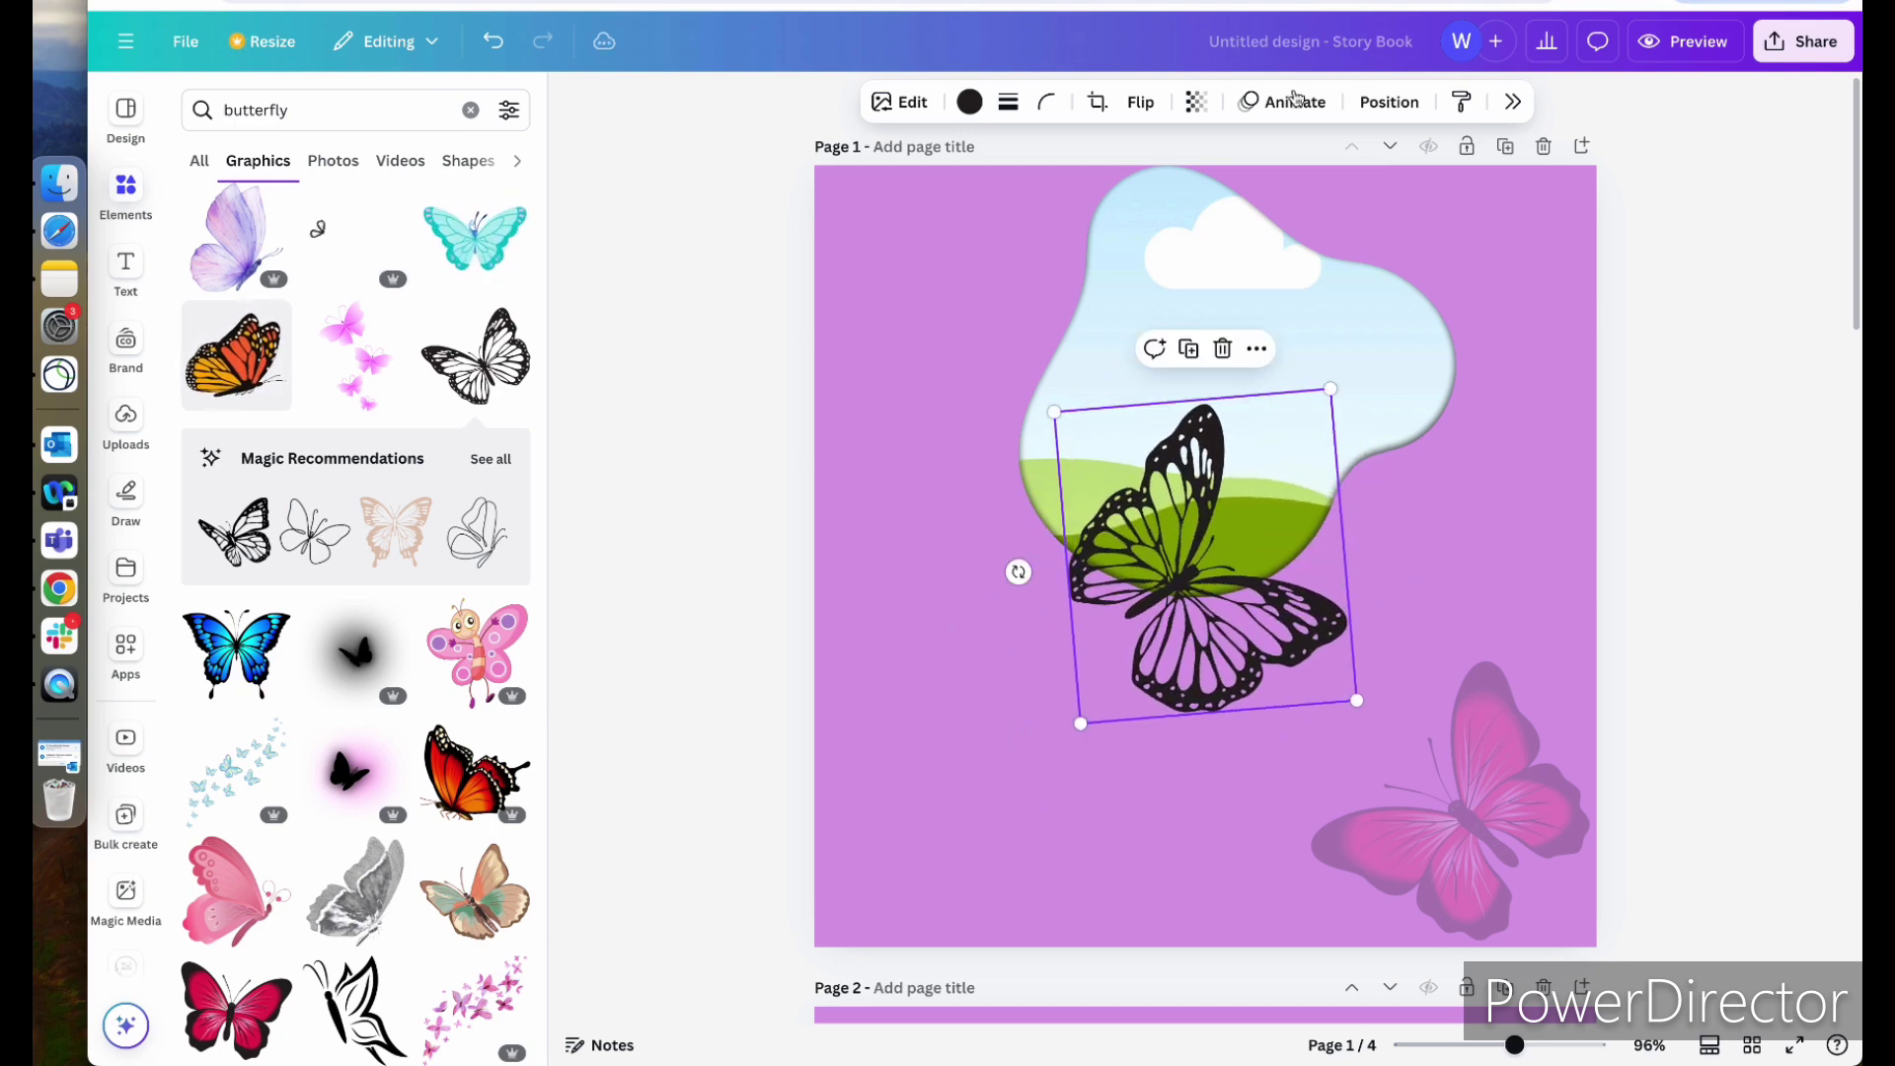
left_click(1196, 102)
left_click_drag(1245, 189, 1138, 191)
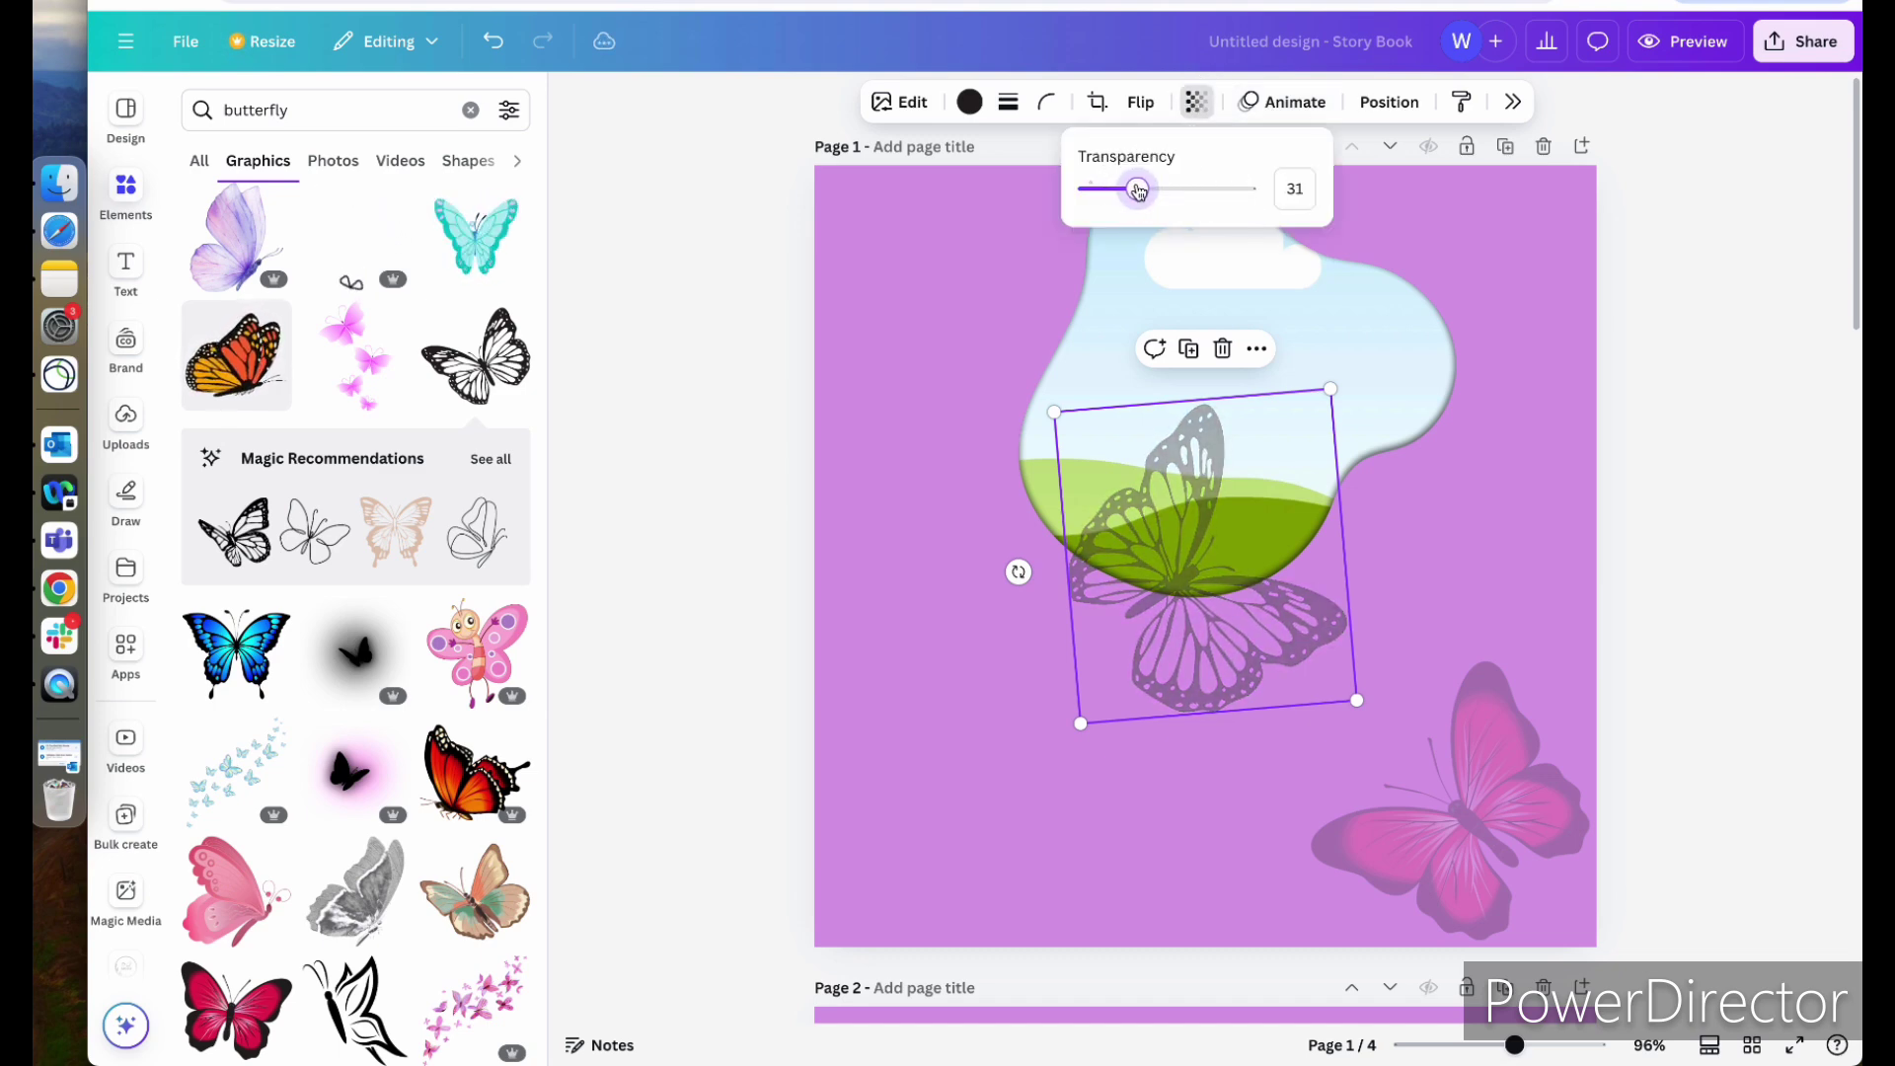
left_click_drag(1224, 633, 955, 902)
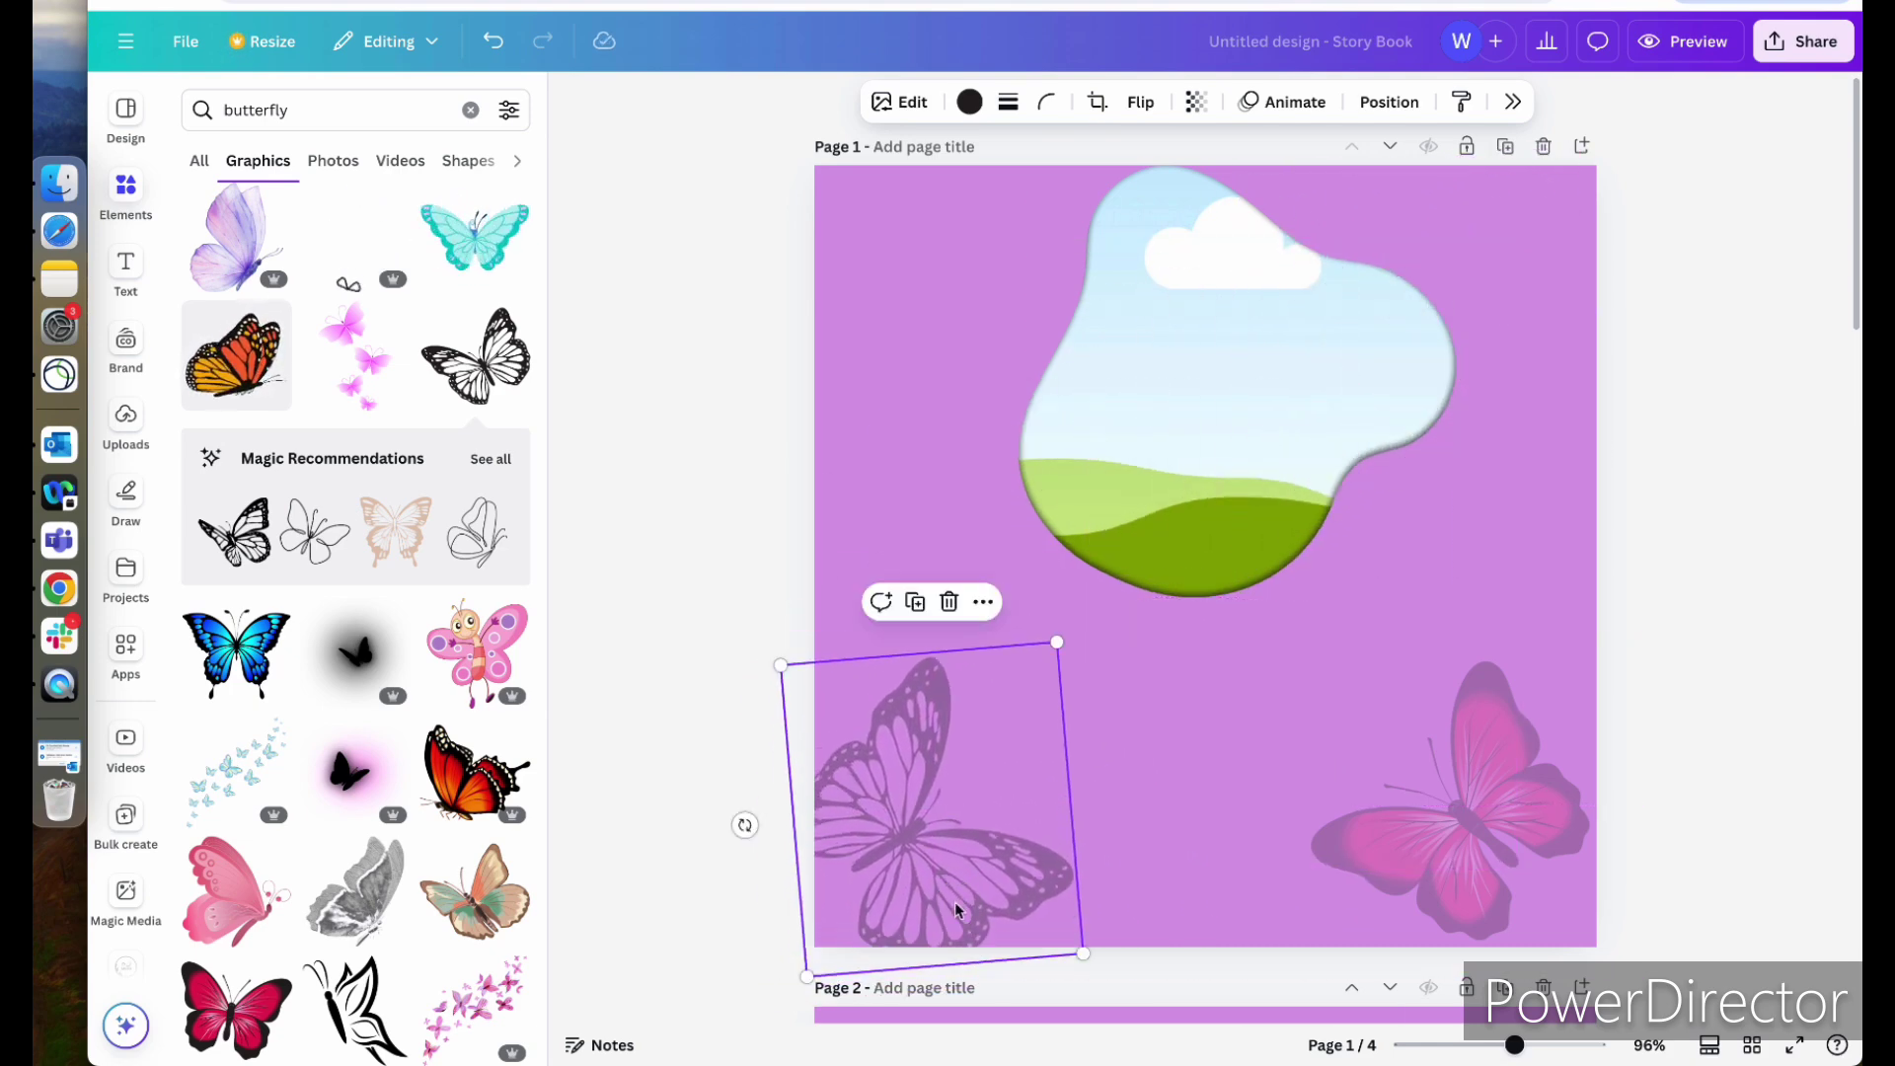
left_click(944, 448)
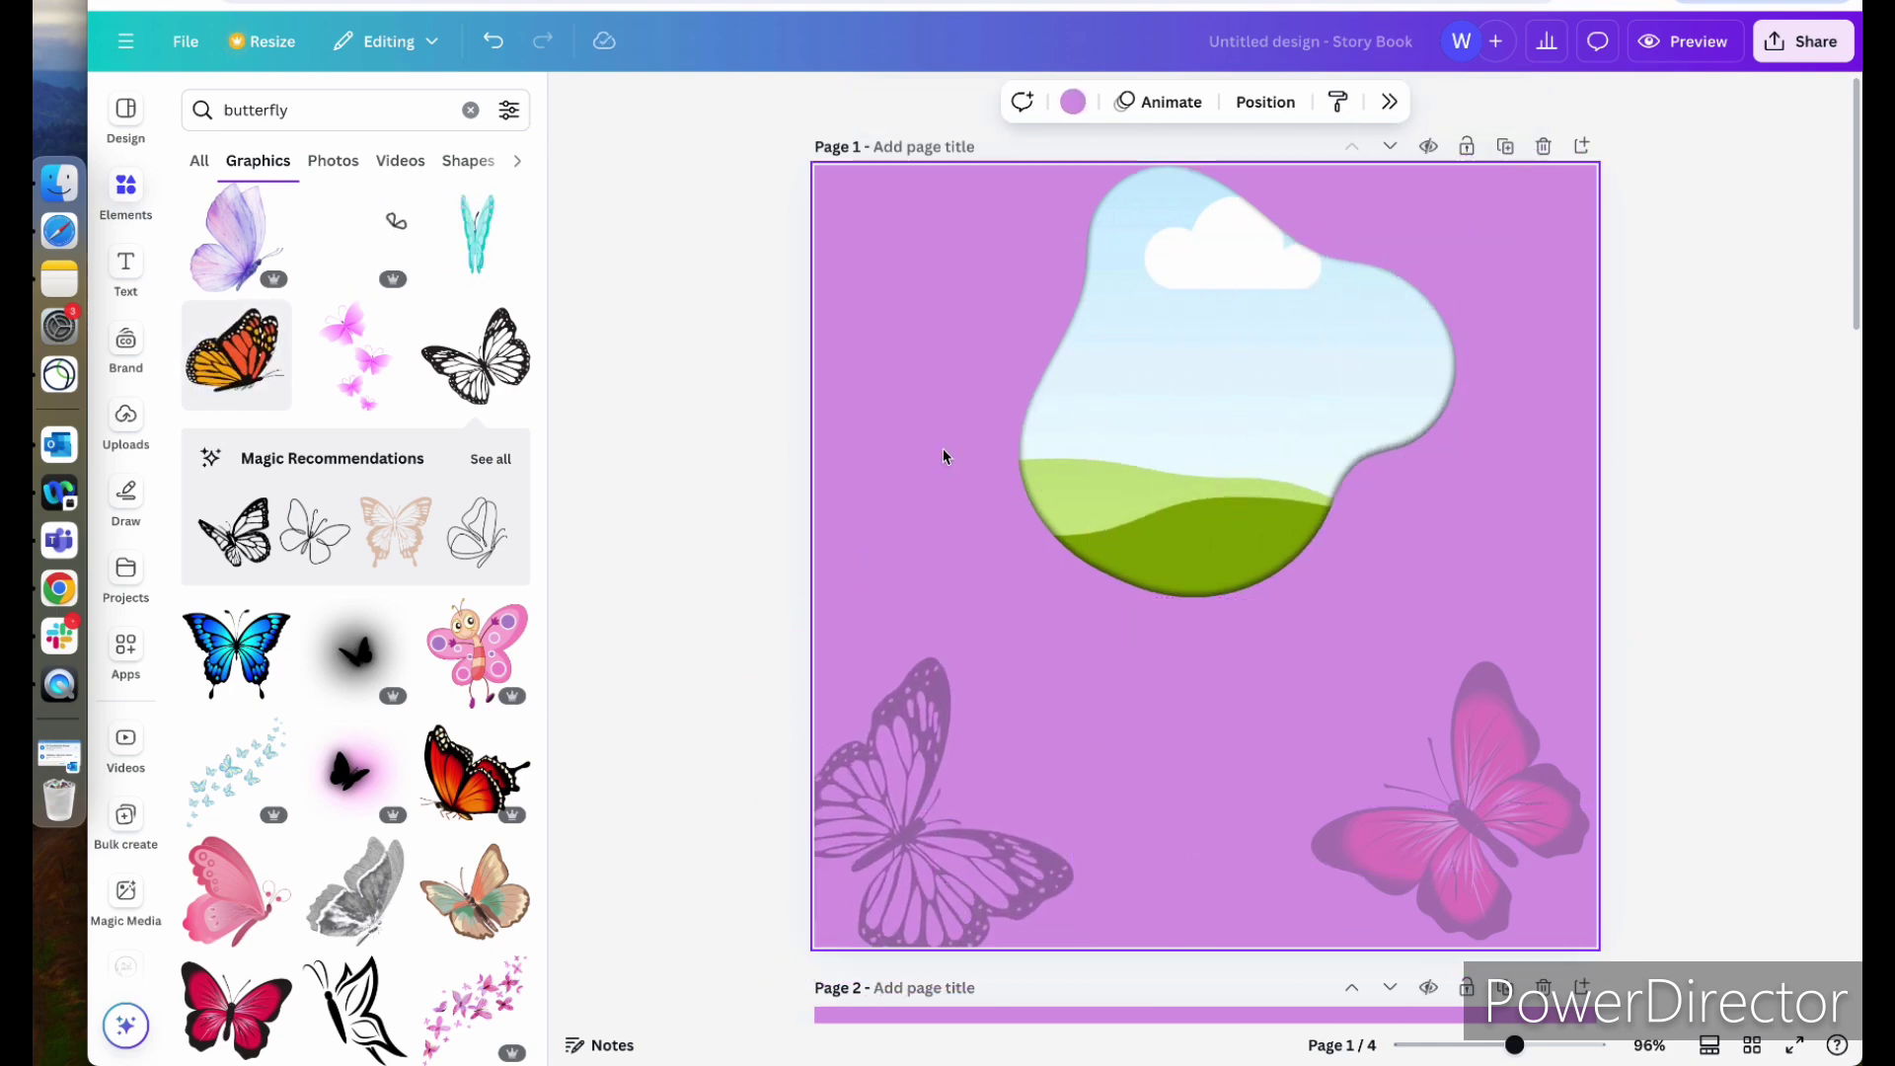
- Switch to Notes and copy the sentence "Once upon a time in a colorful garden, there was a tiny butterfly named Bella."
left_click(59, 280)
left_click(832, 148)
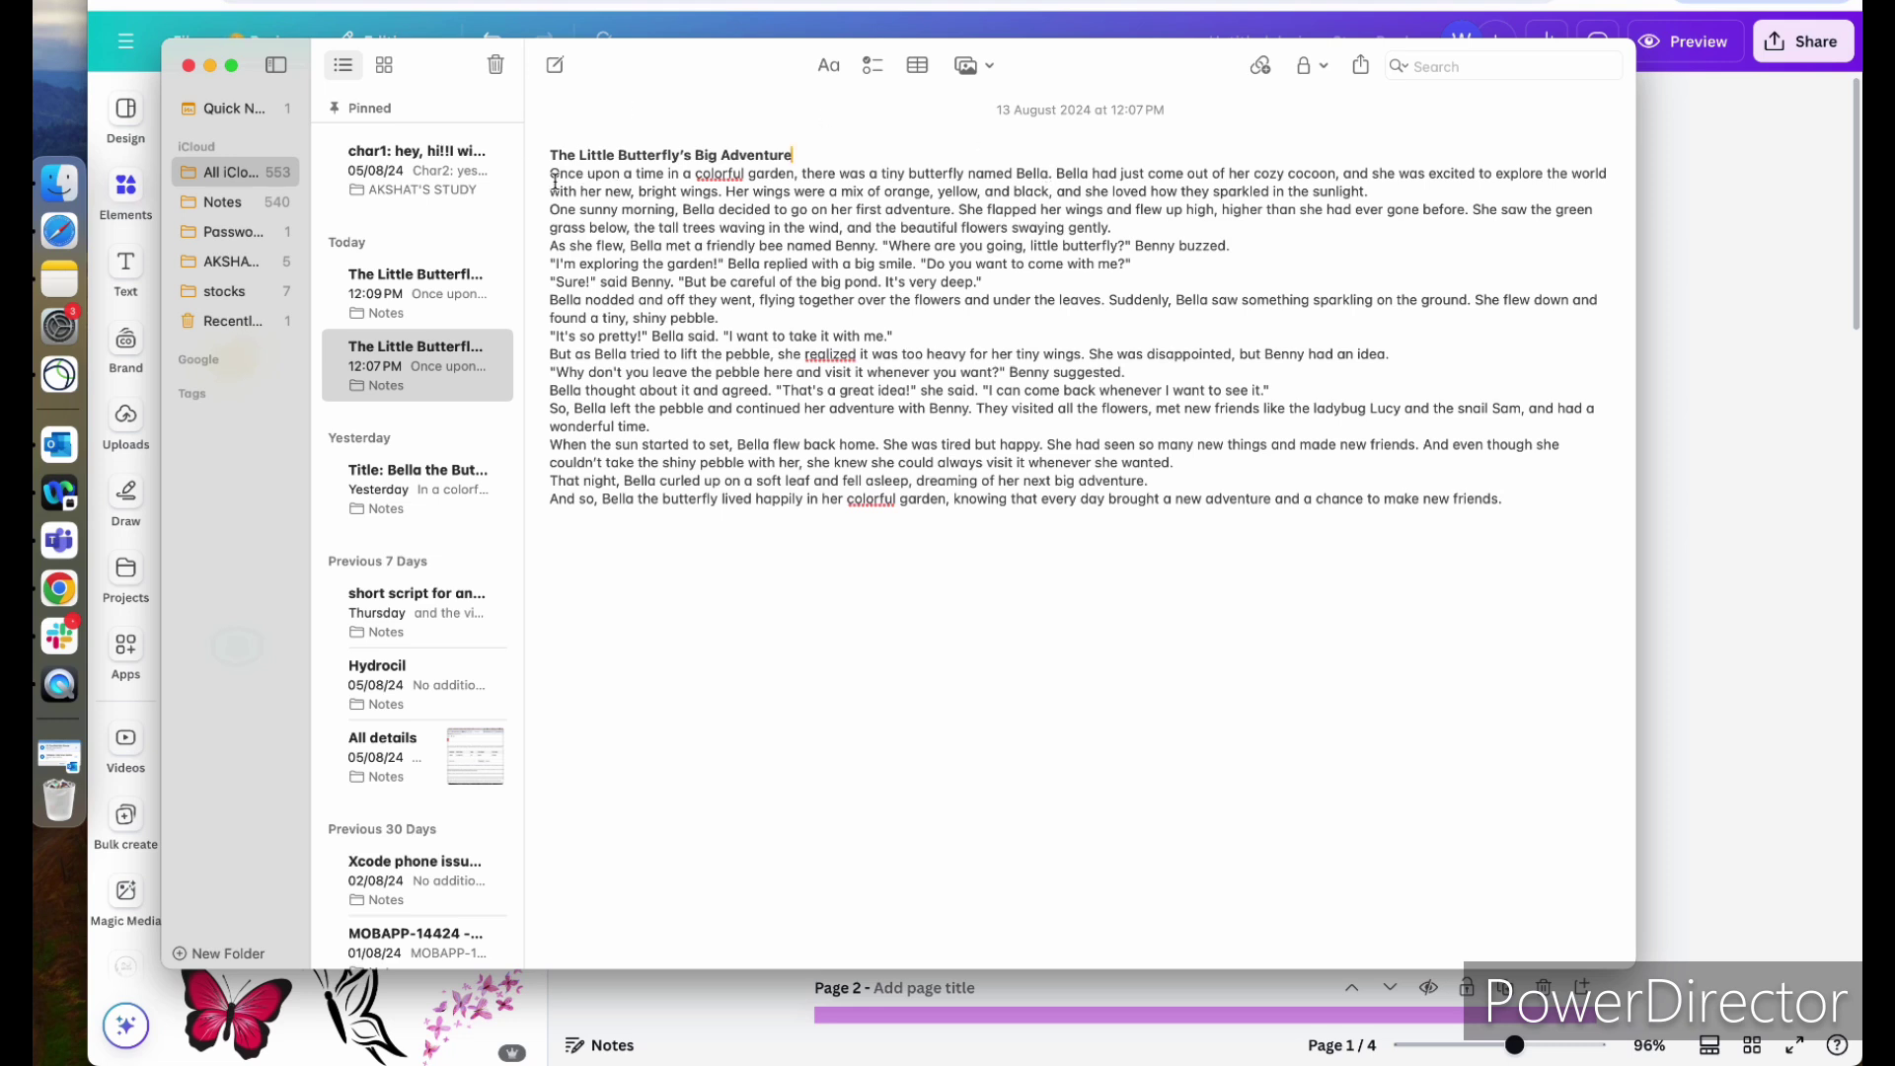
left_click_drag(548, 176, 1053, 177)
key("super+c")
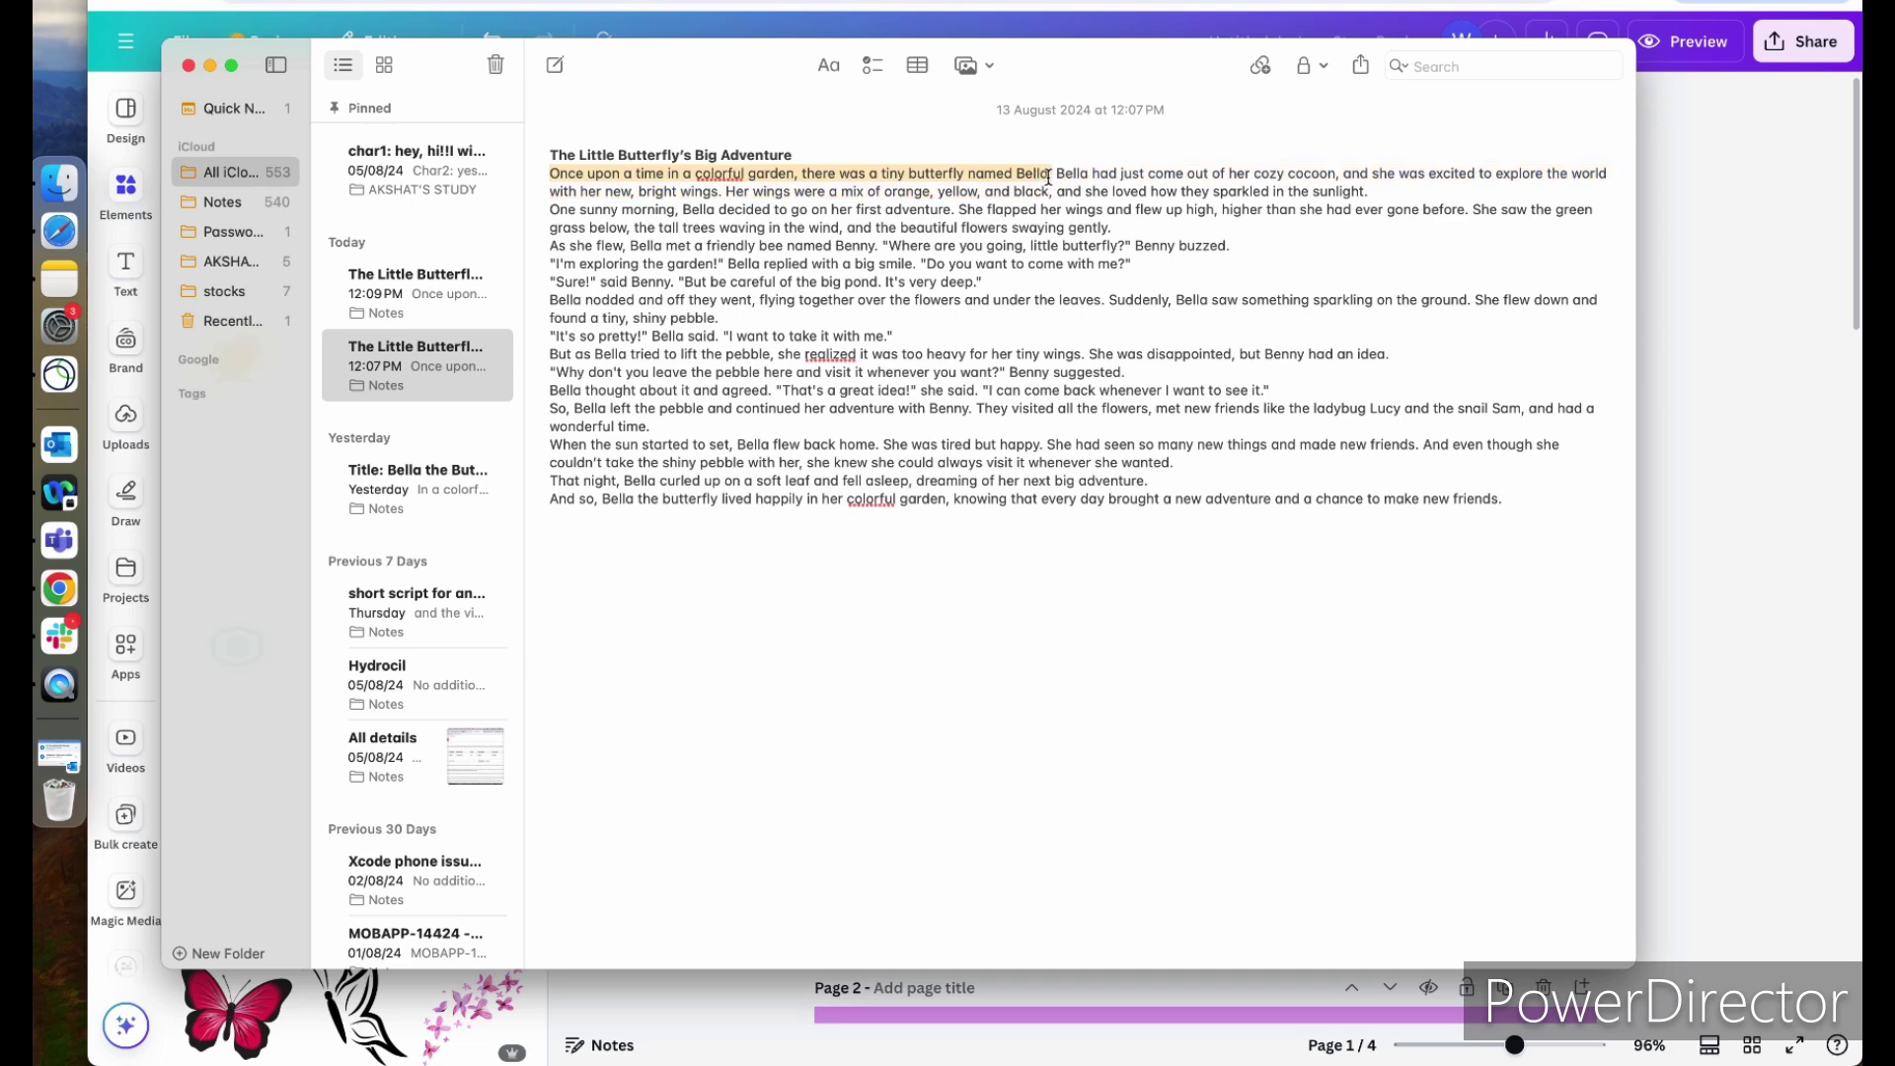
- Back in Canva, paste the copied sentence onto page 1 and move it below the landscape frame
left_click(1766, 339)
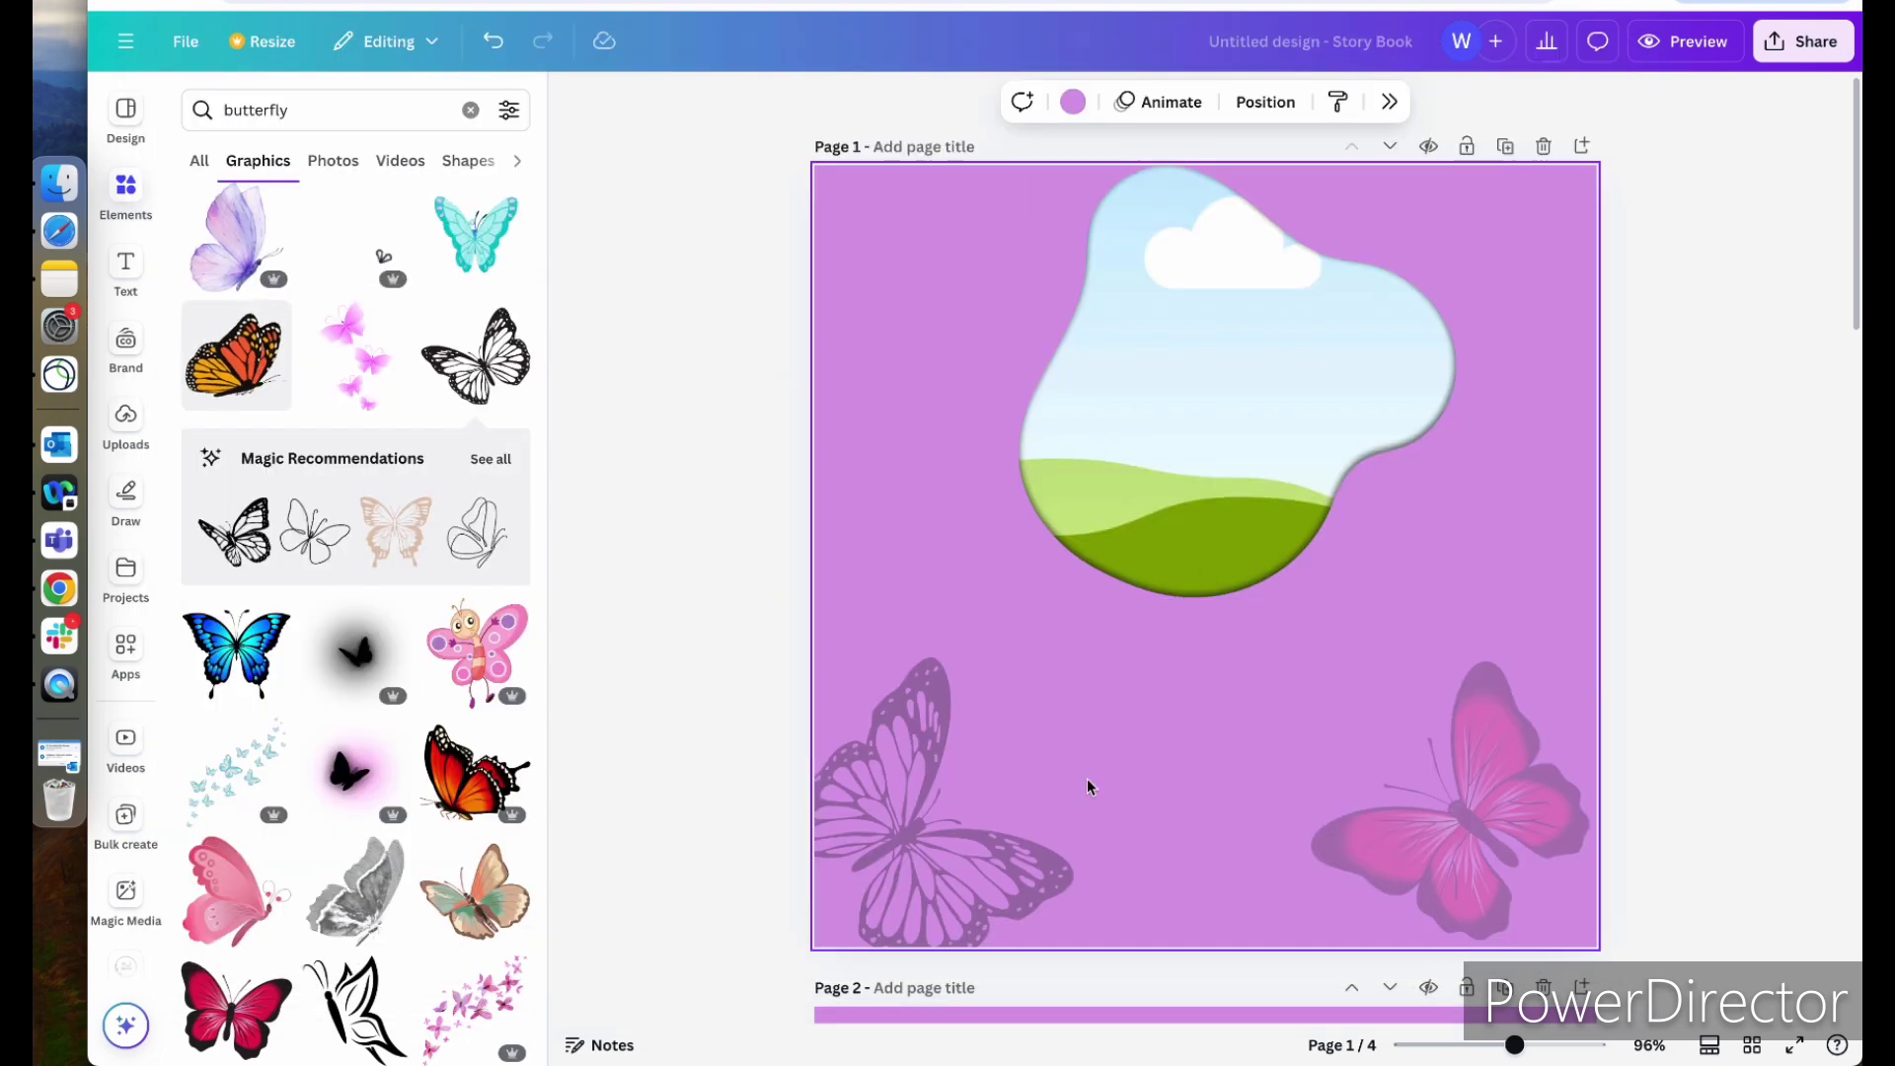
key("super+v")
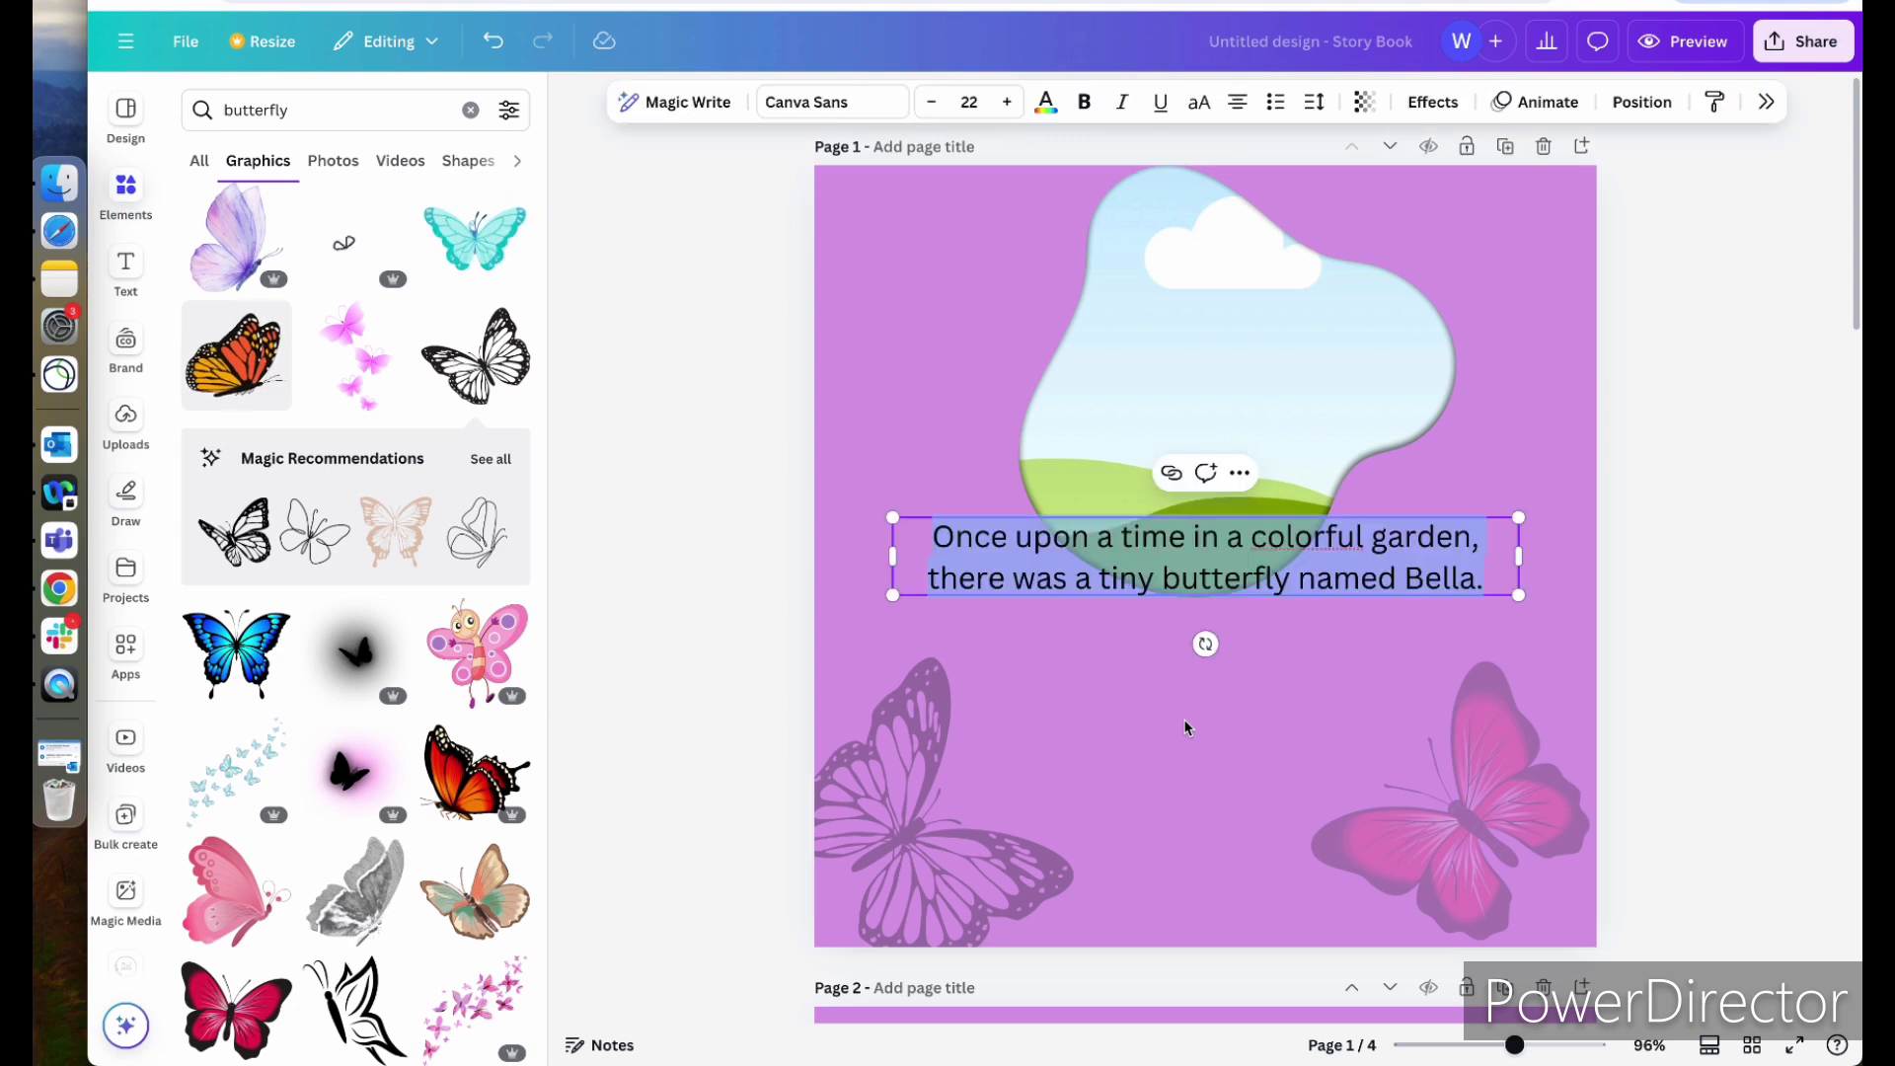
left_click(1331, 564)
left_click(1202, 713)
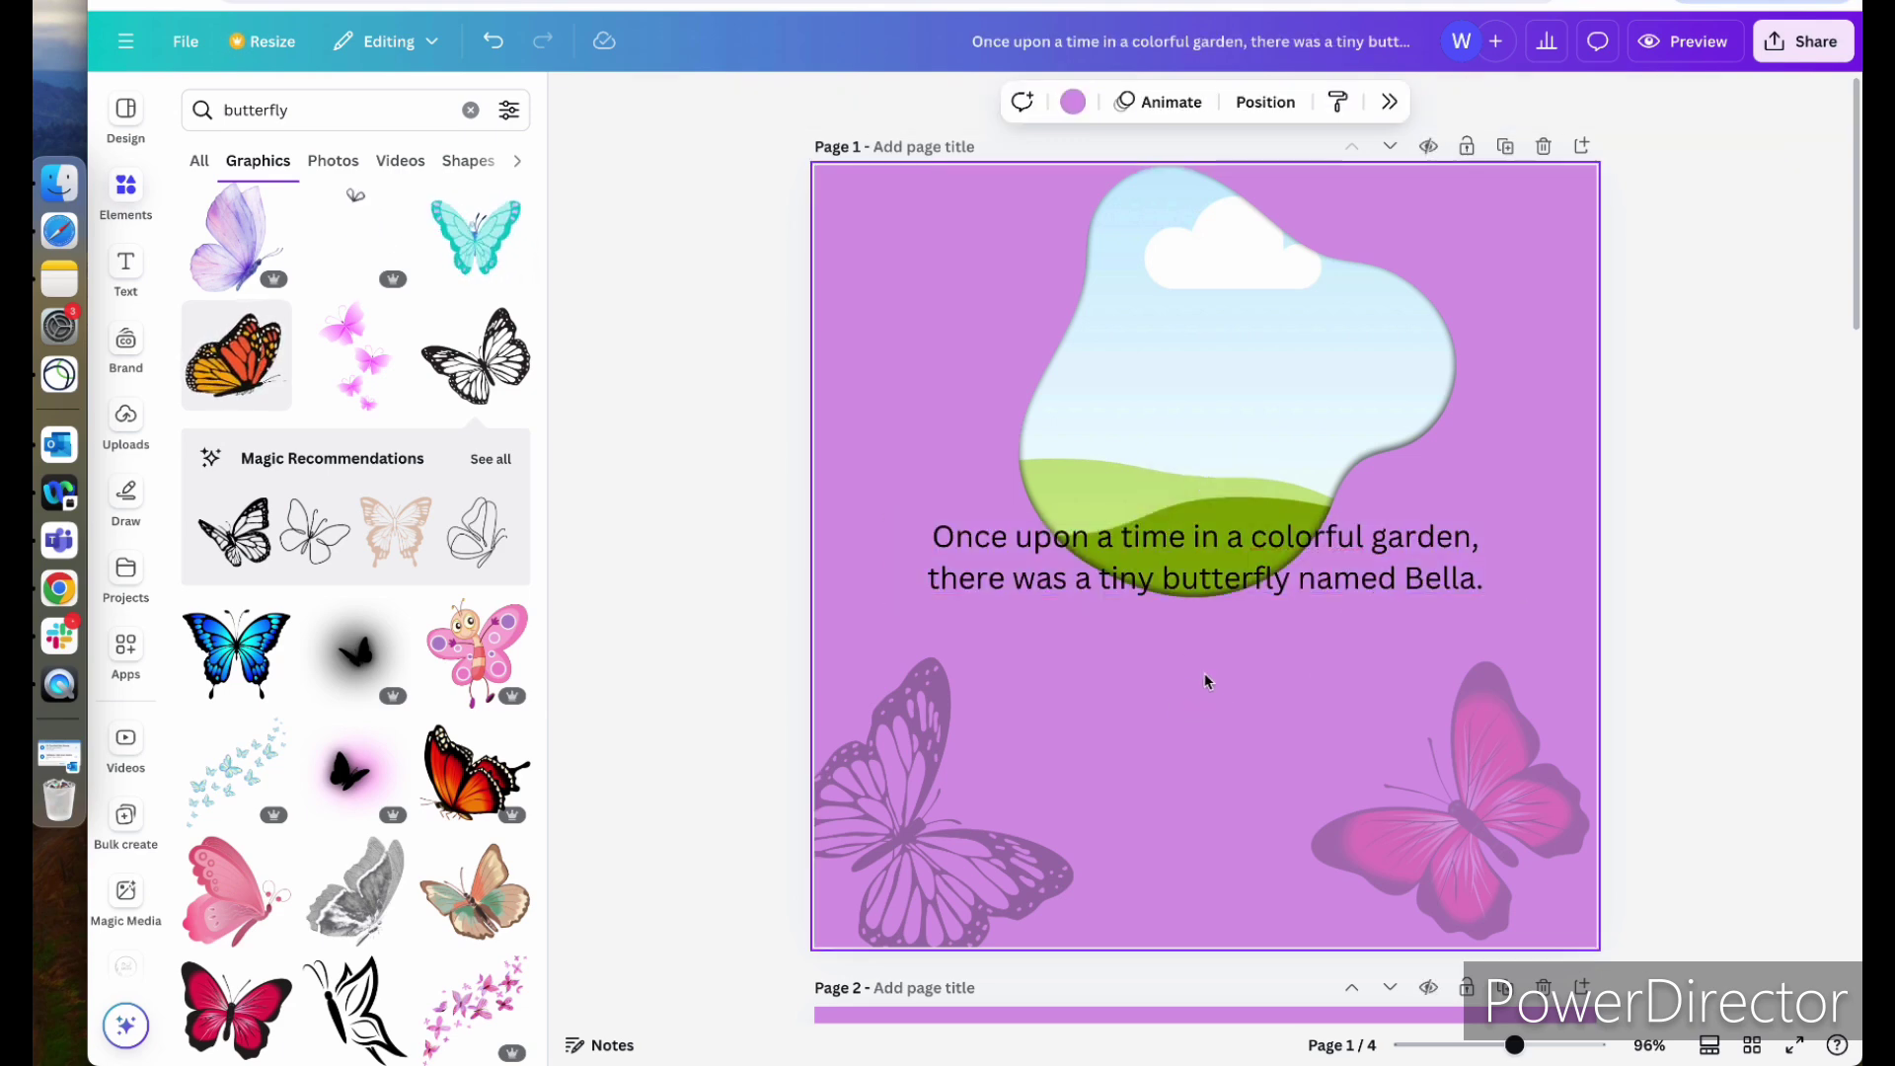
left_click_drag(1345, 559, 1365, 730)
- Set the pasted sentence's font to Balloon Extra Bold and insert a line break after "garden,"
double_click(1300, 729)
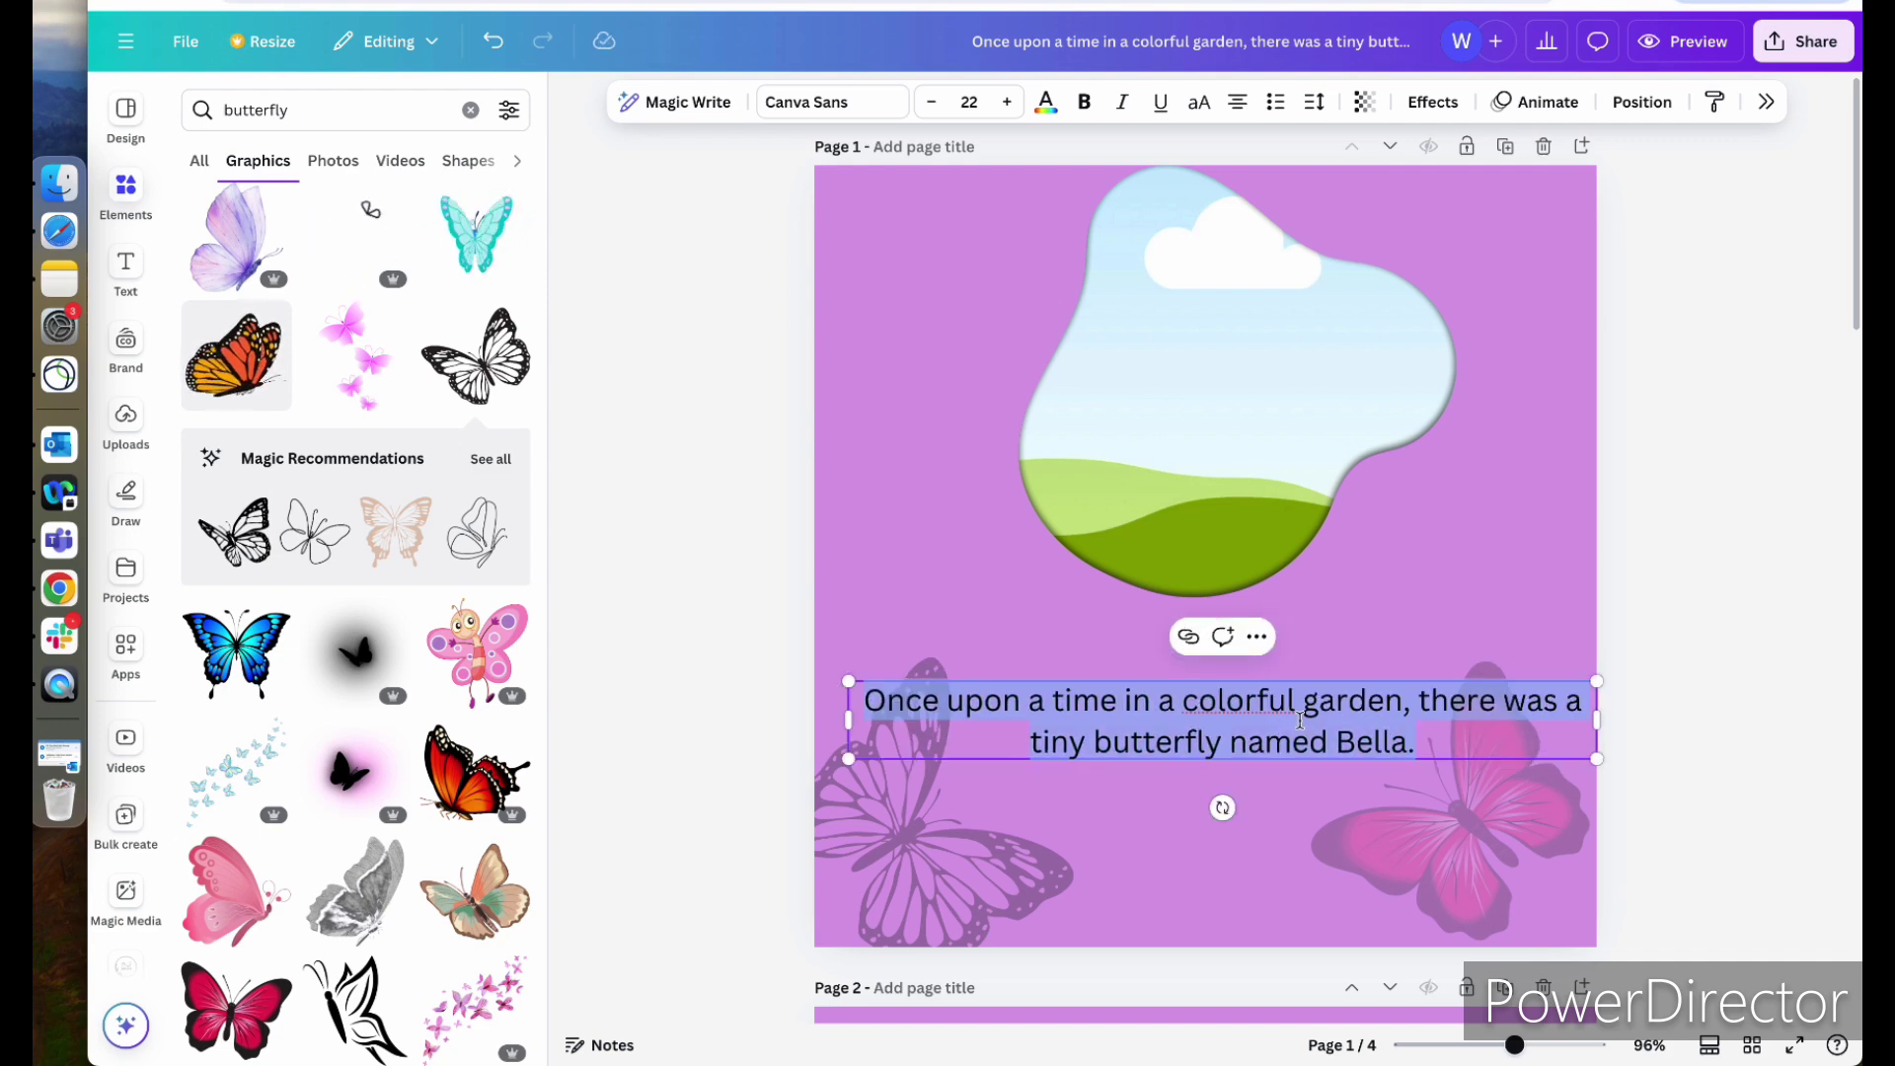
left_click(853, 107)
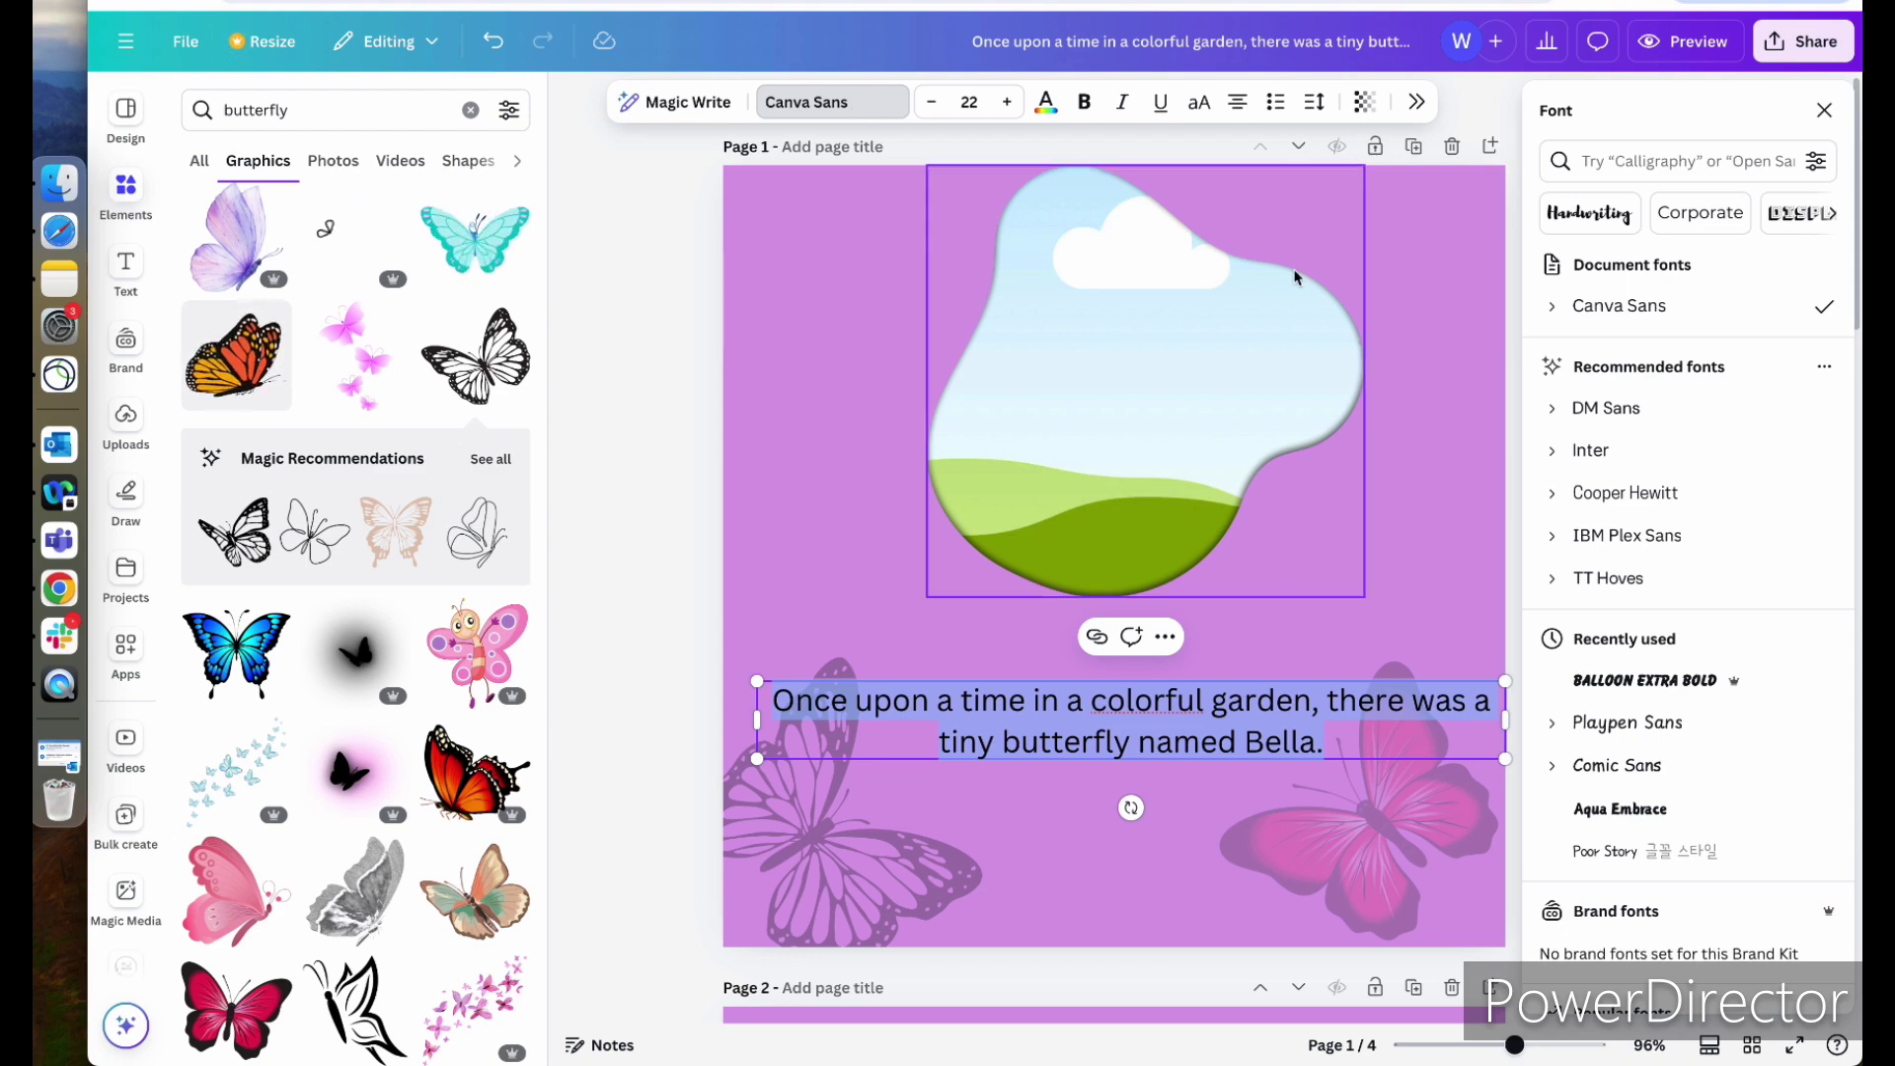
left_click(1648, 693)
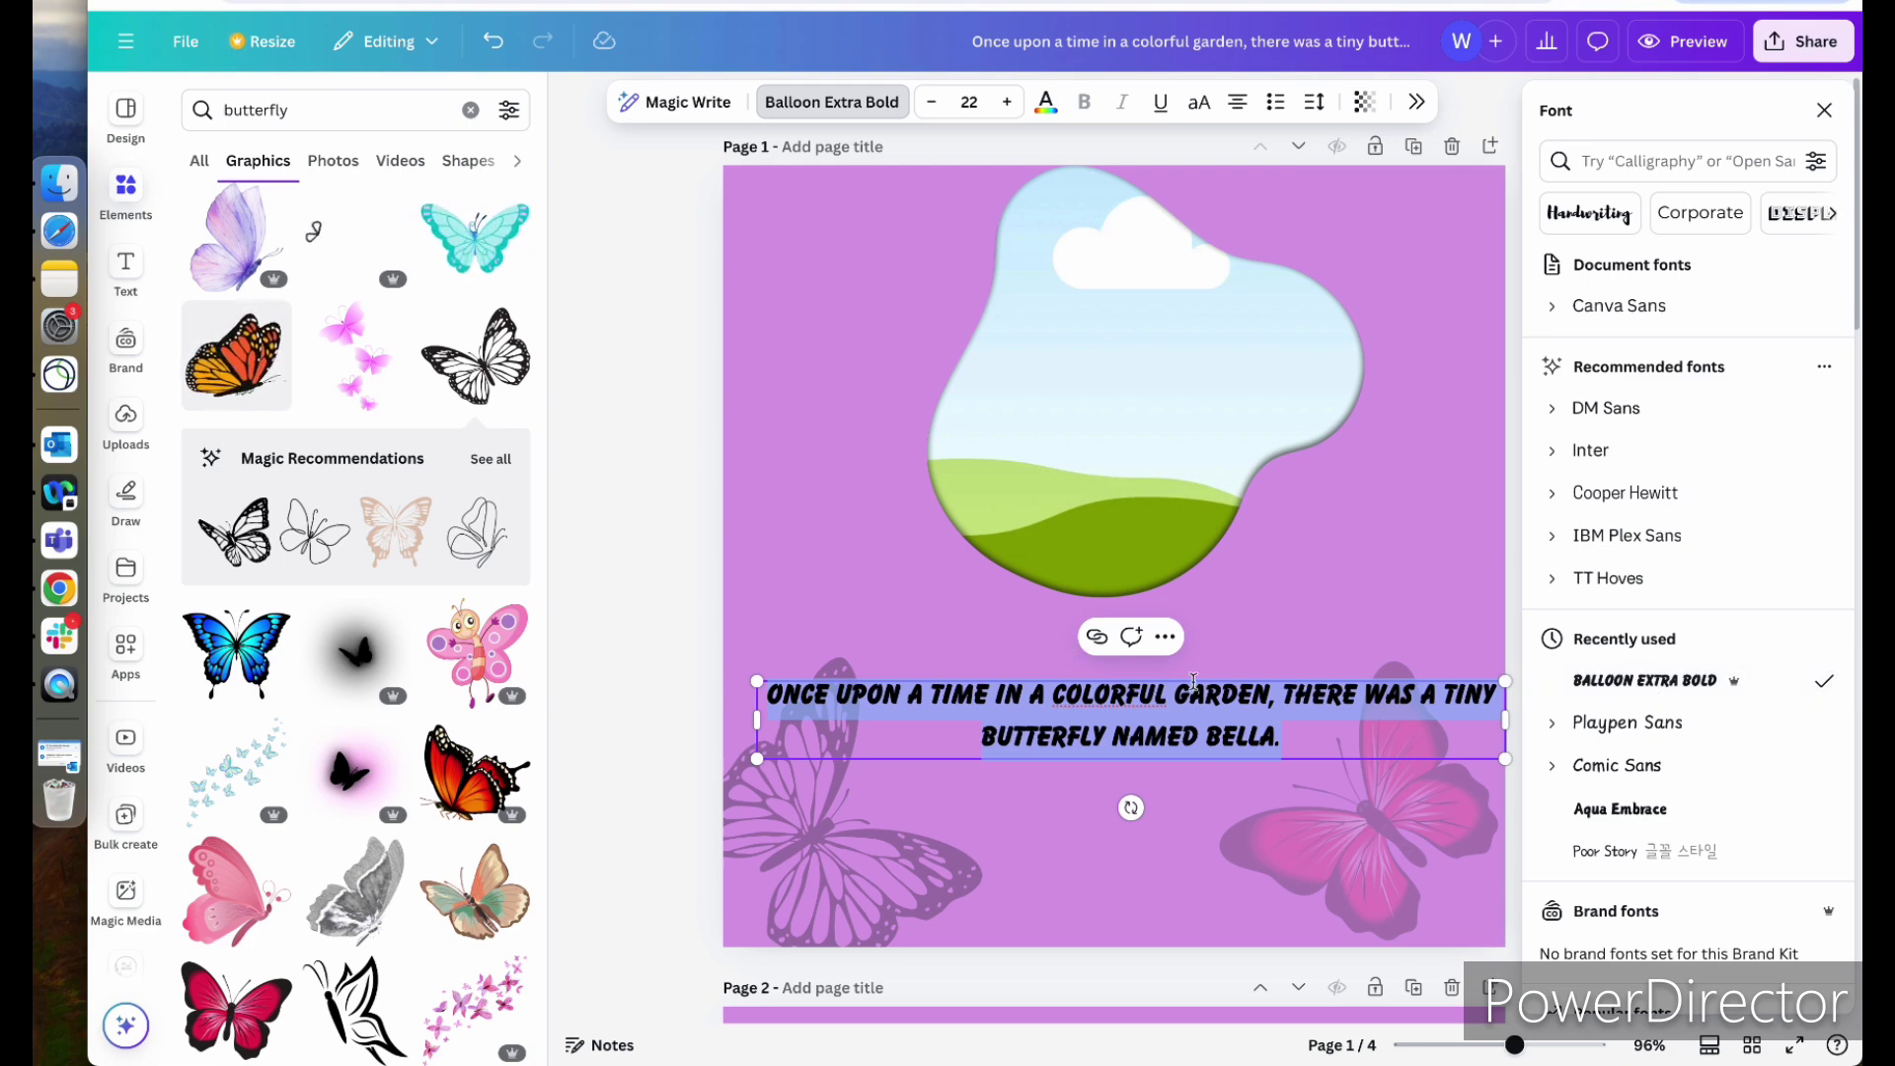
left_click(1270, 697)
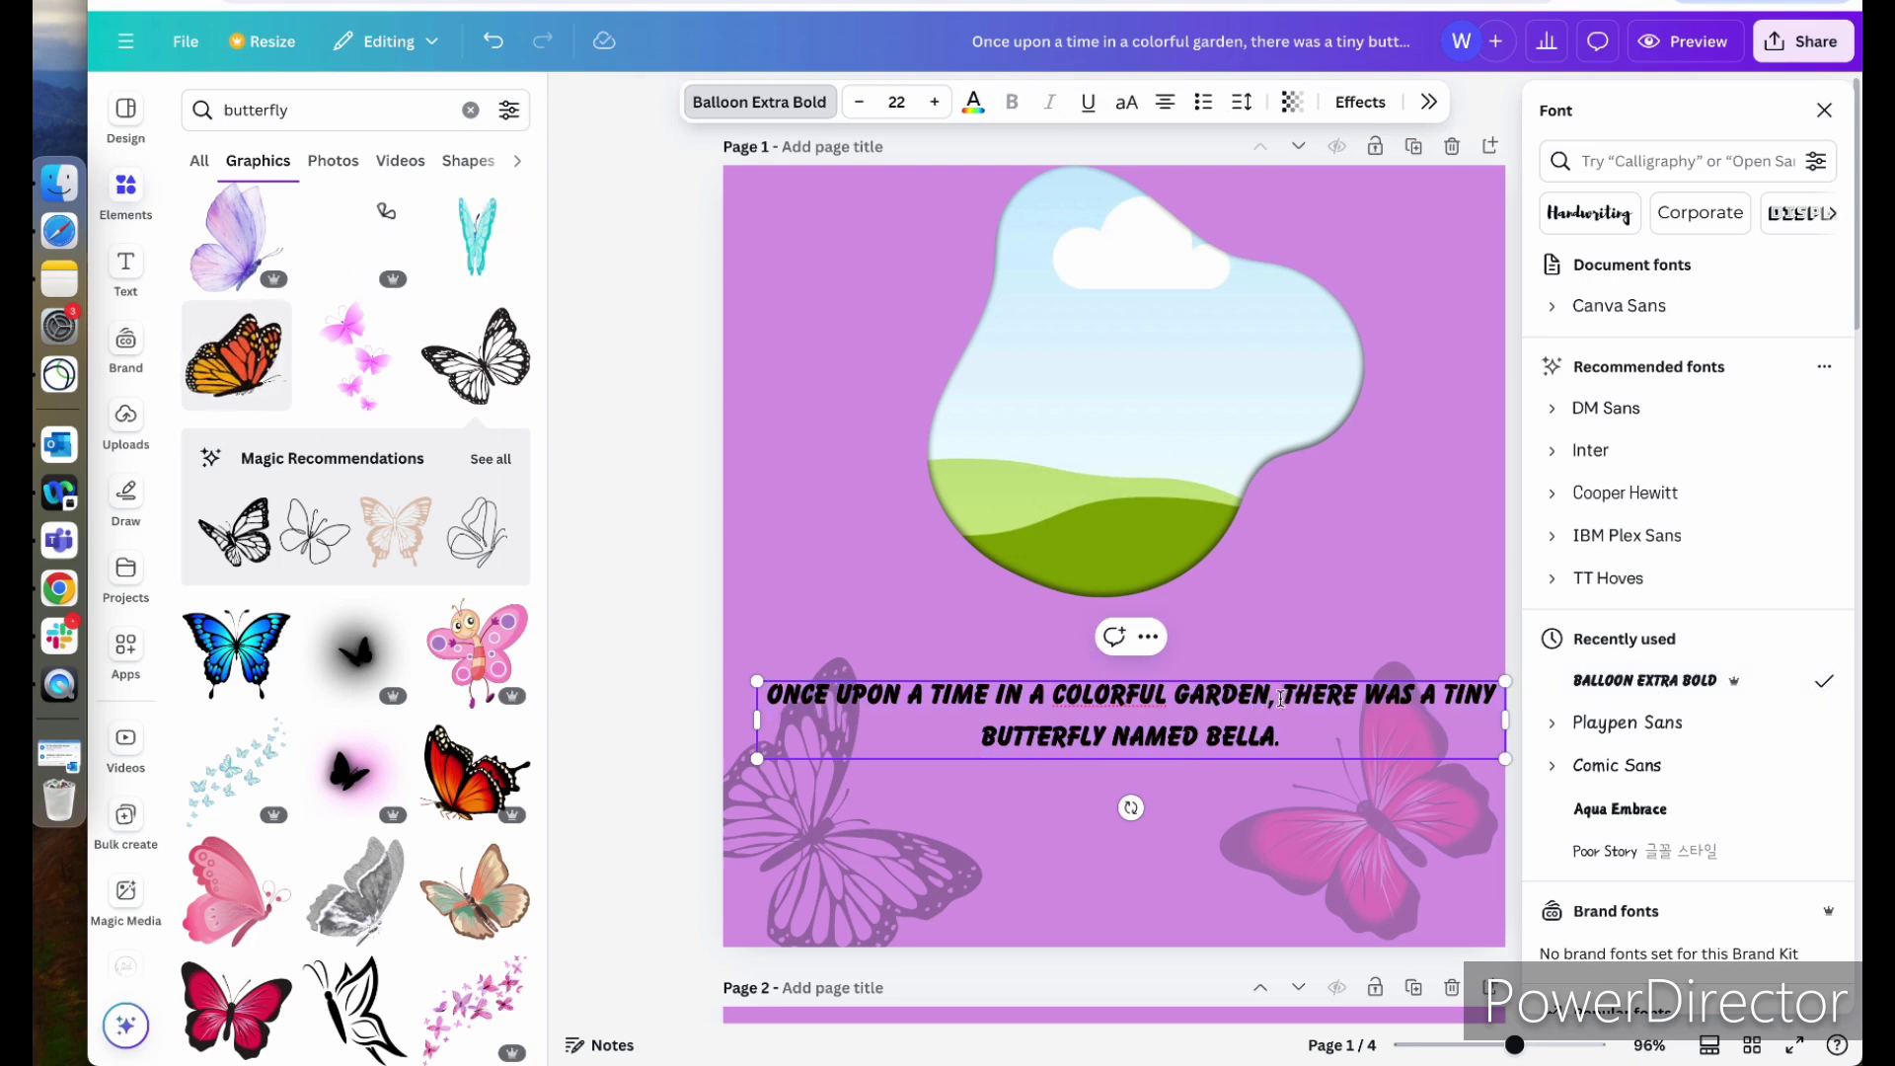
key("Return")
left_click(1231, 647)
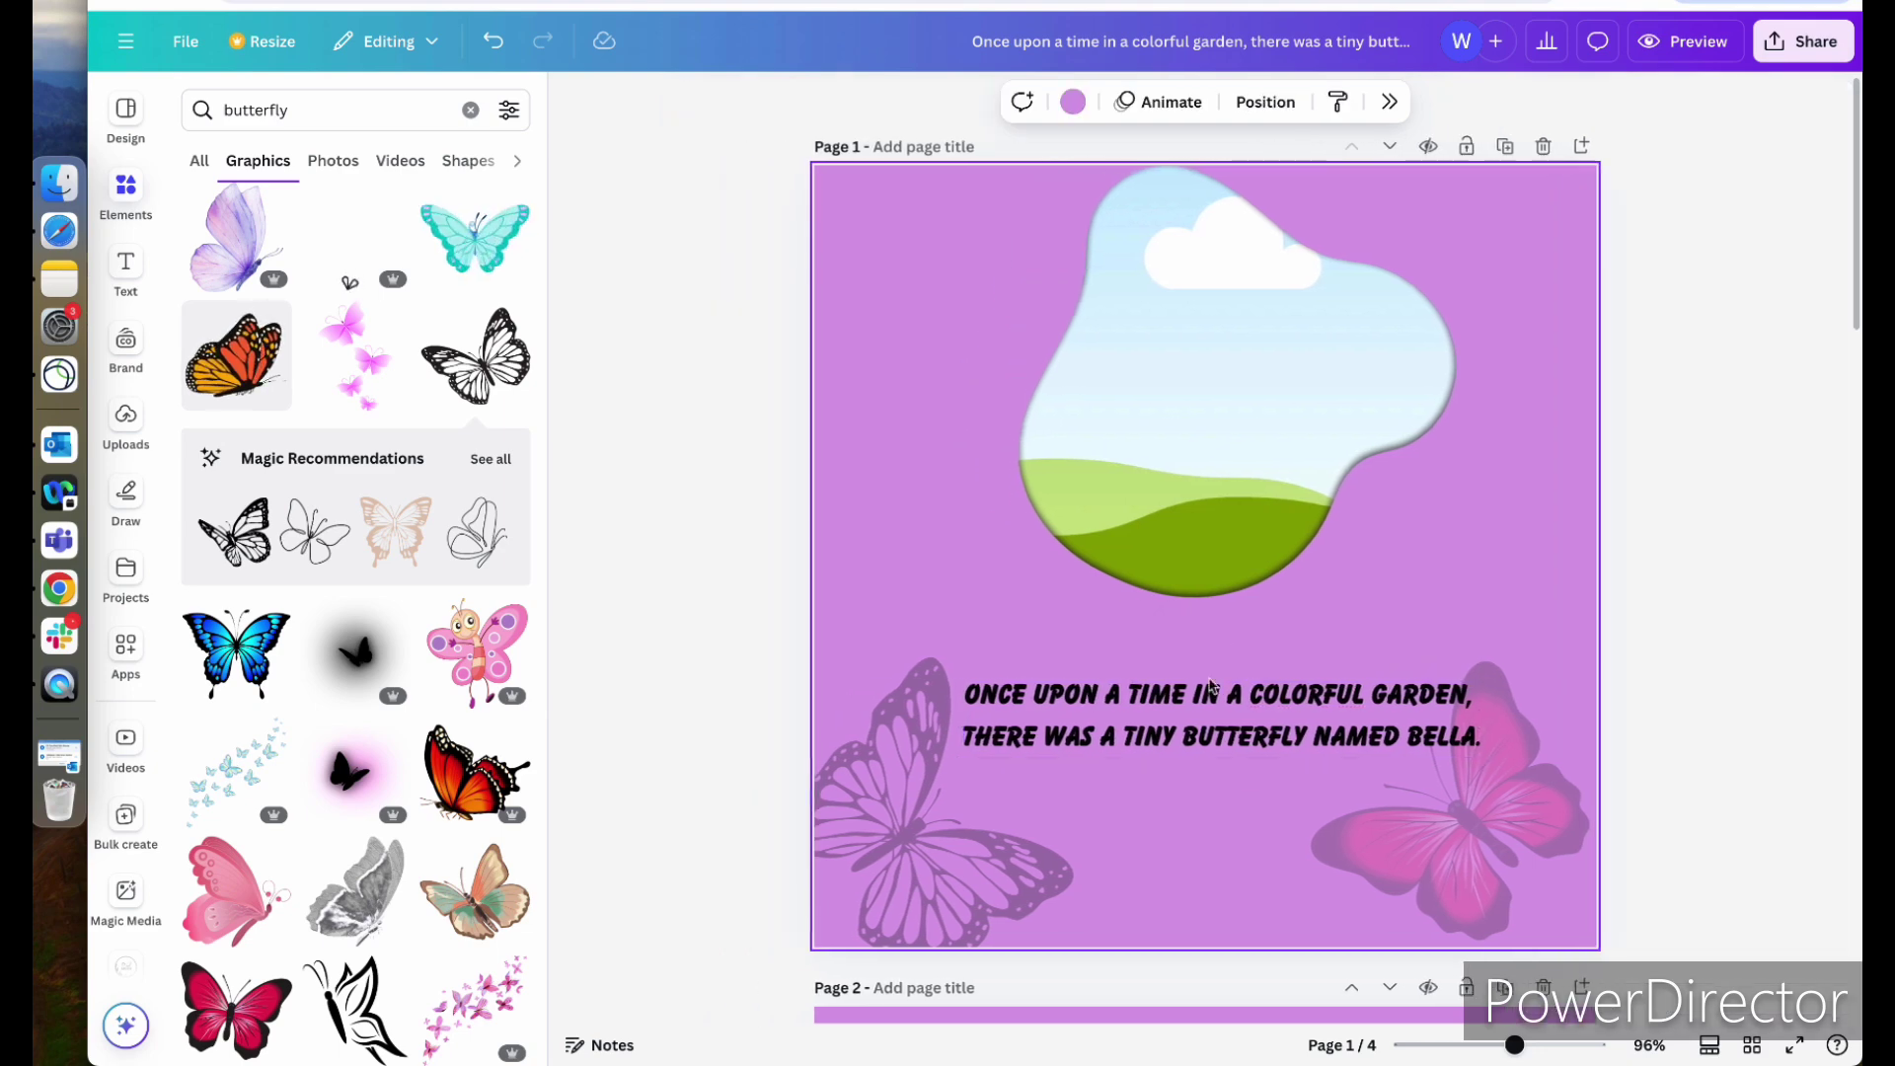
- Enlarge the story text to font size 40 and move it up to fit between the frame and the page's lower edge
left_click(1213, 721)
mouse_move(1213, 720)
left_mouse_down()
mouse_move(1205, 672)
mouse_move(1215, 727)
left_mouse_up()
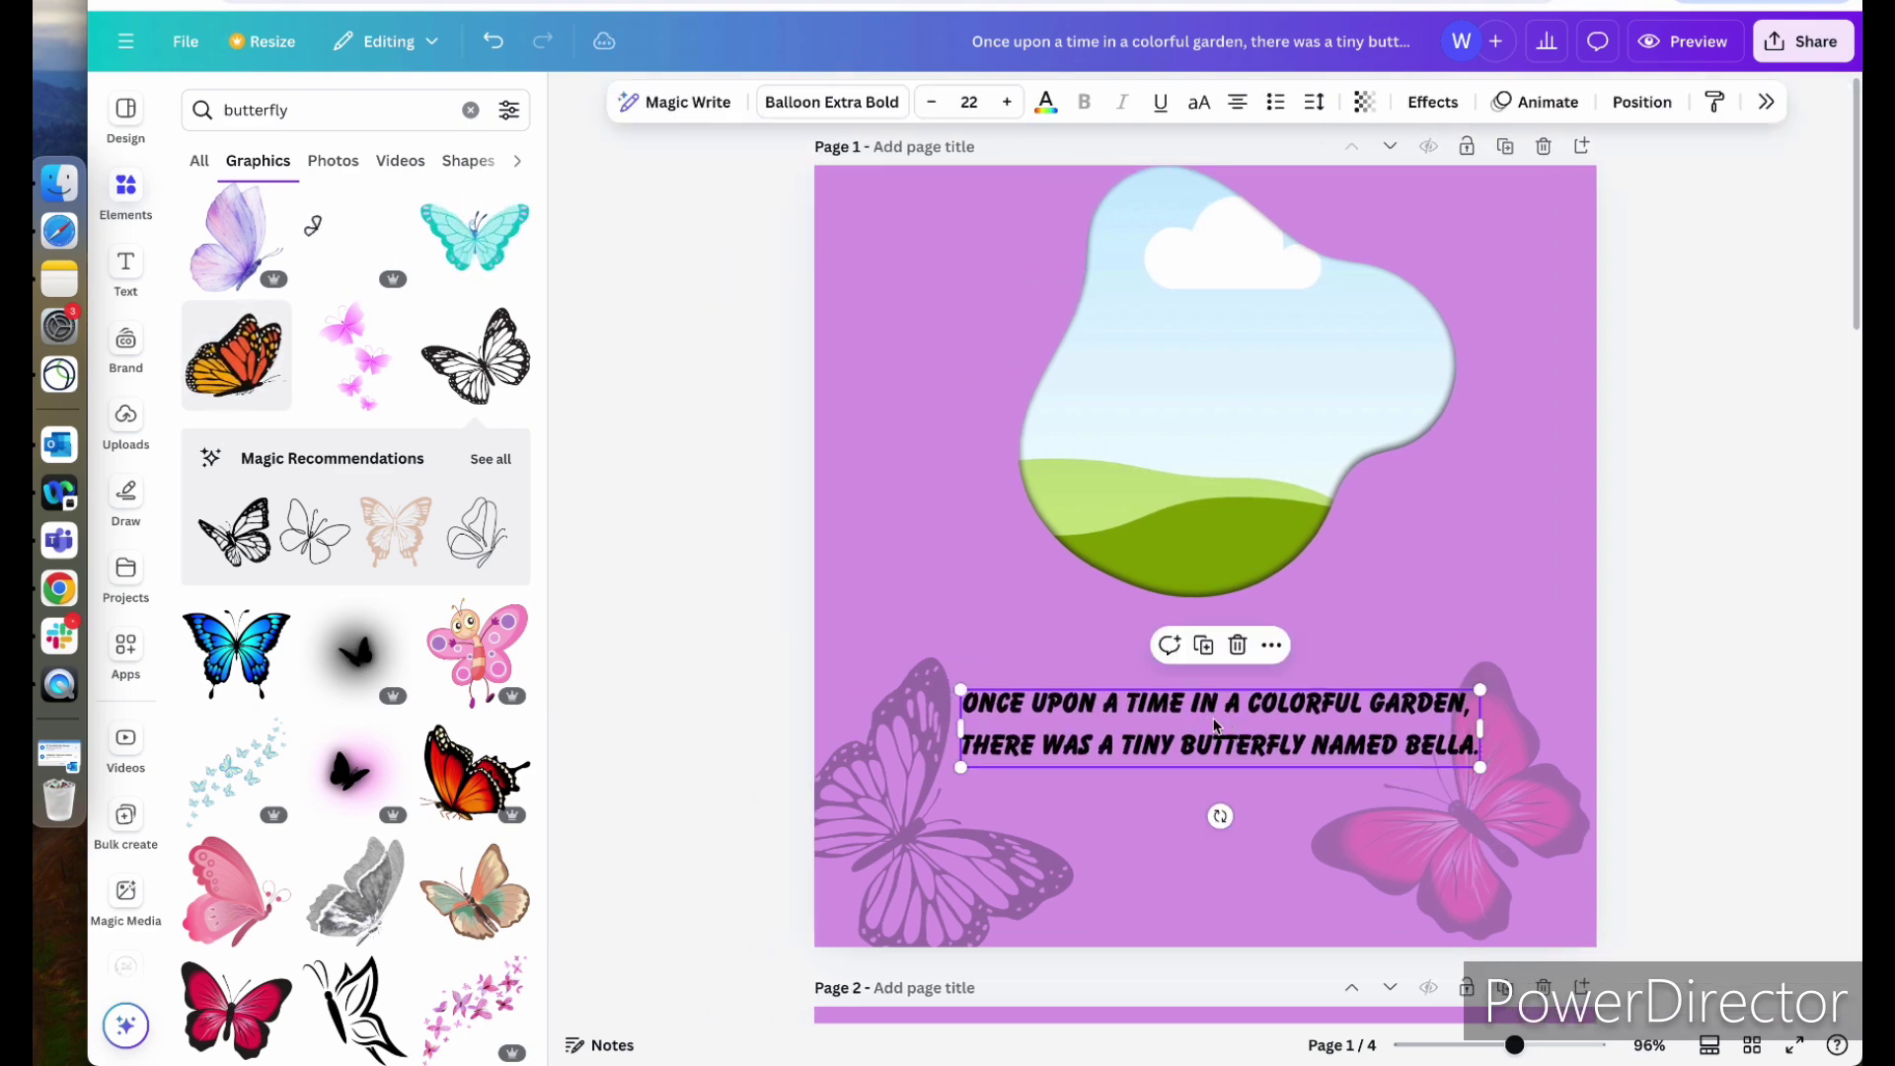
left_click(970, 105)
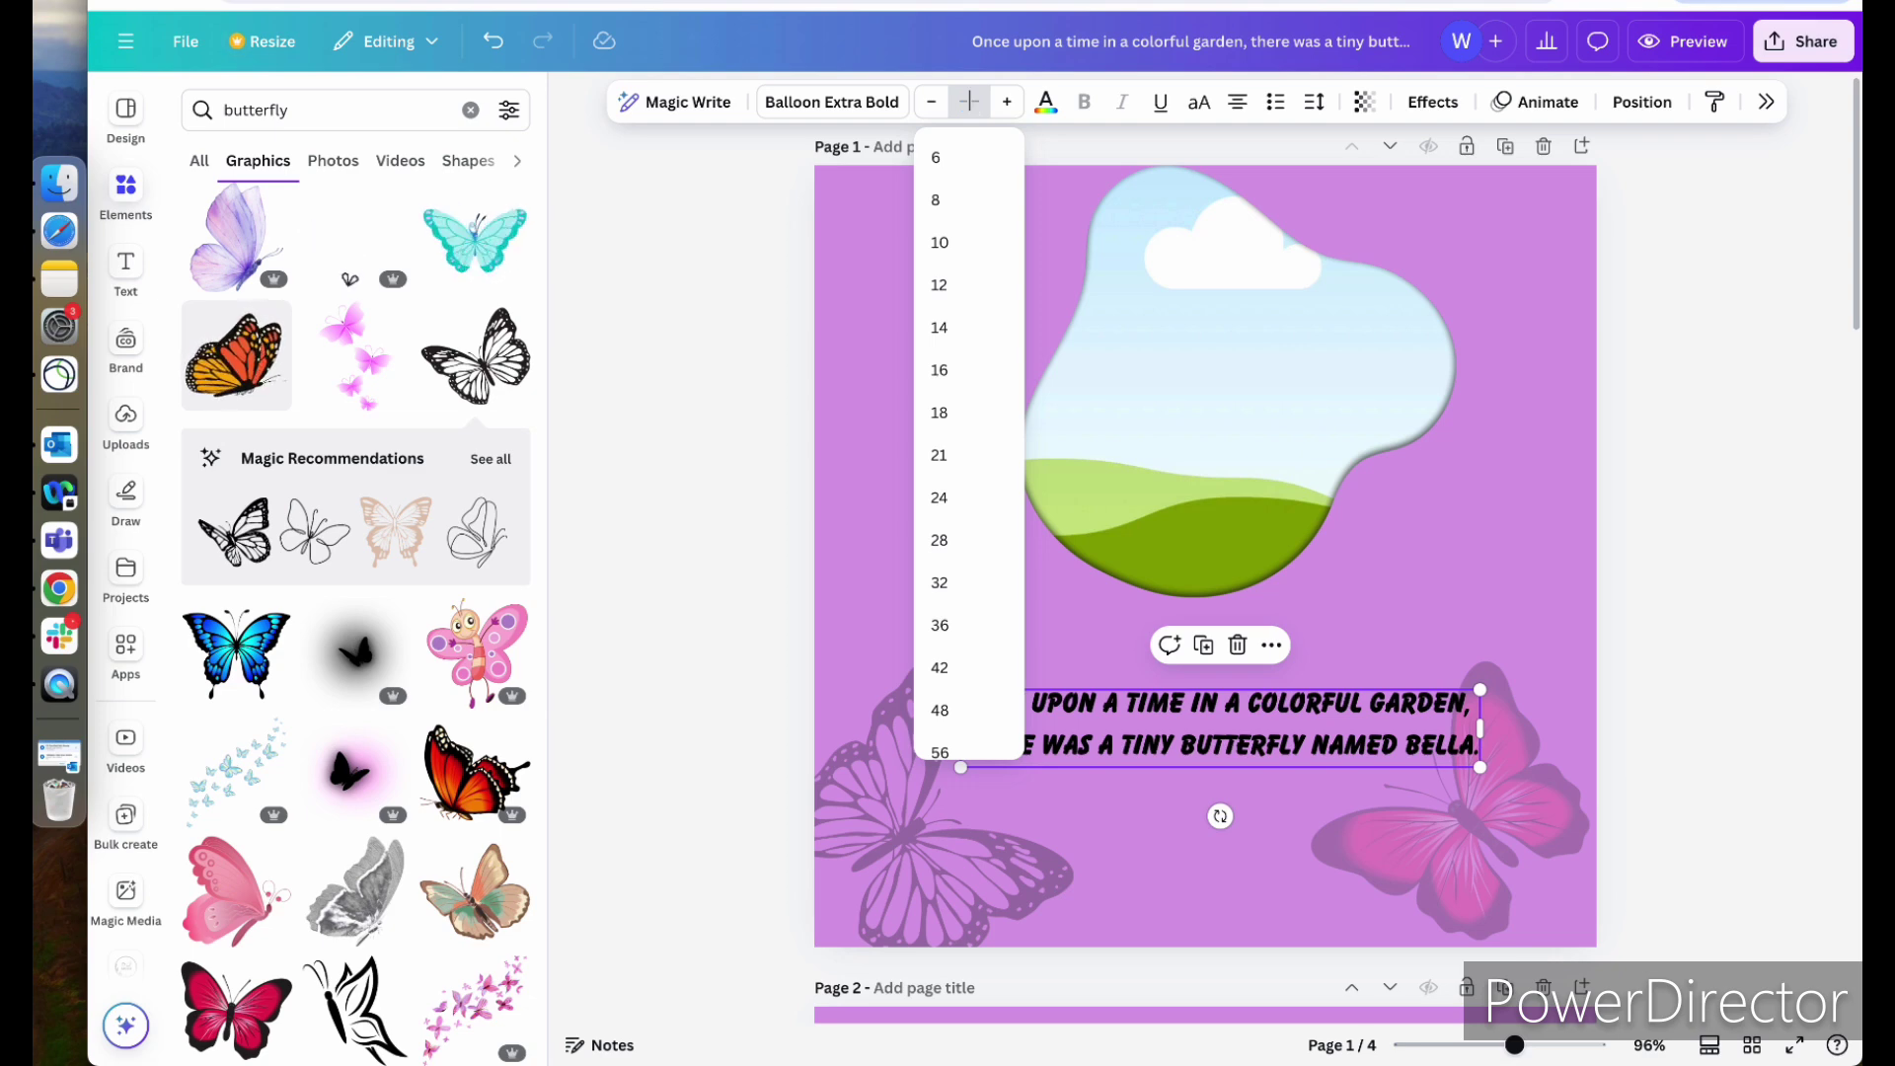
type("40")
key("Return")
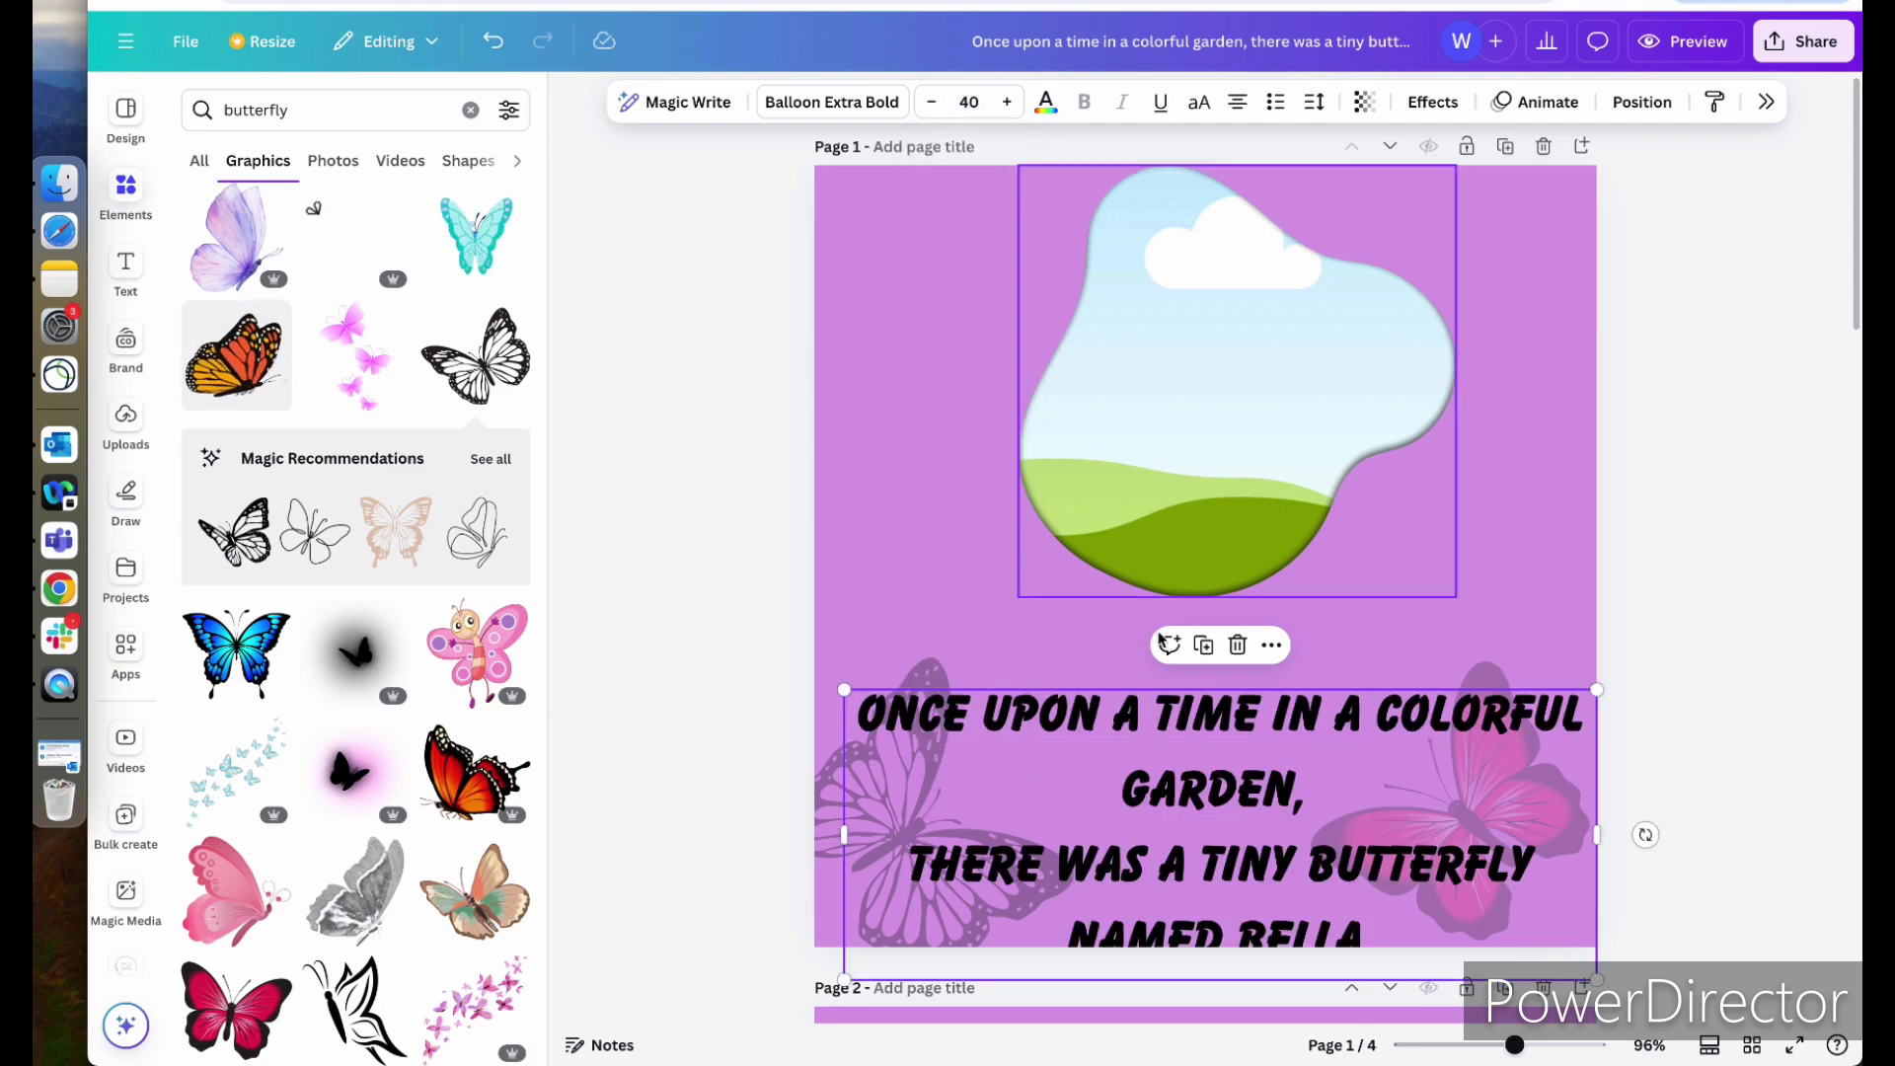
left_click_drag(1174, 767, 1168, 725)
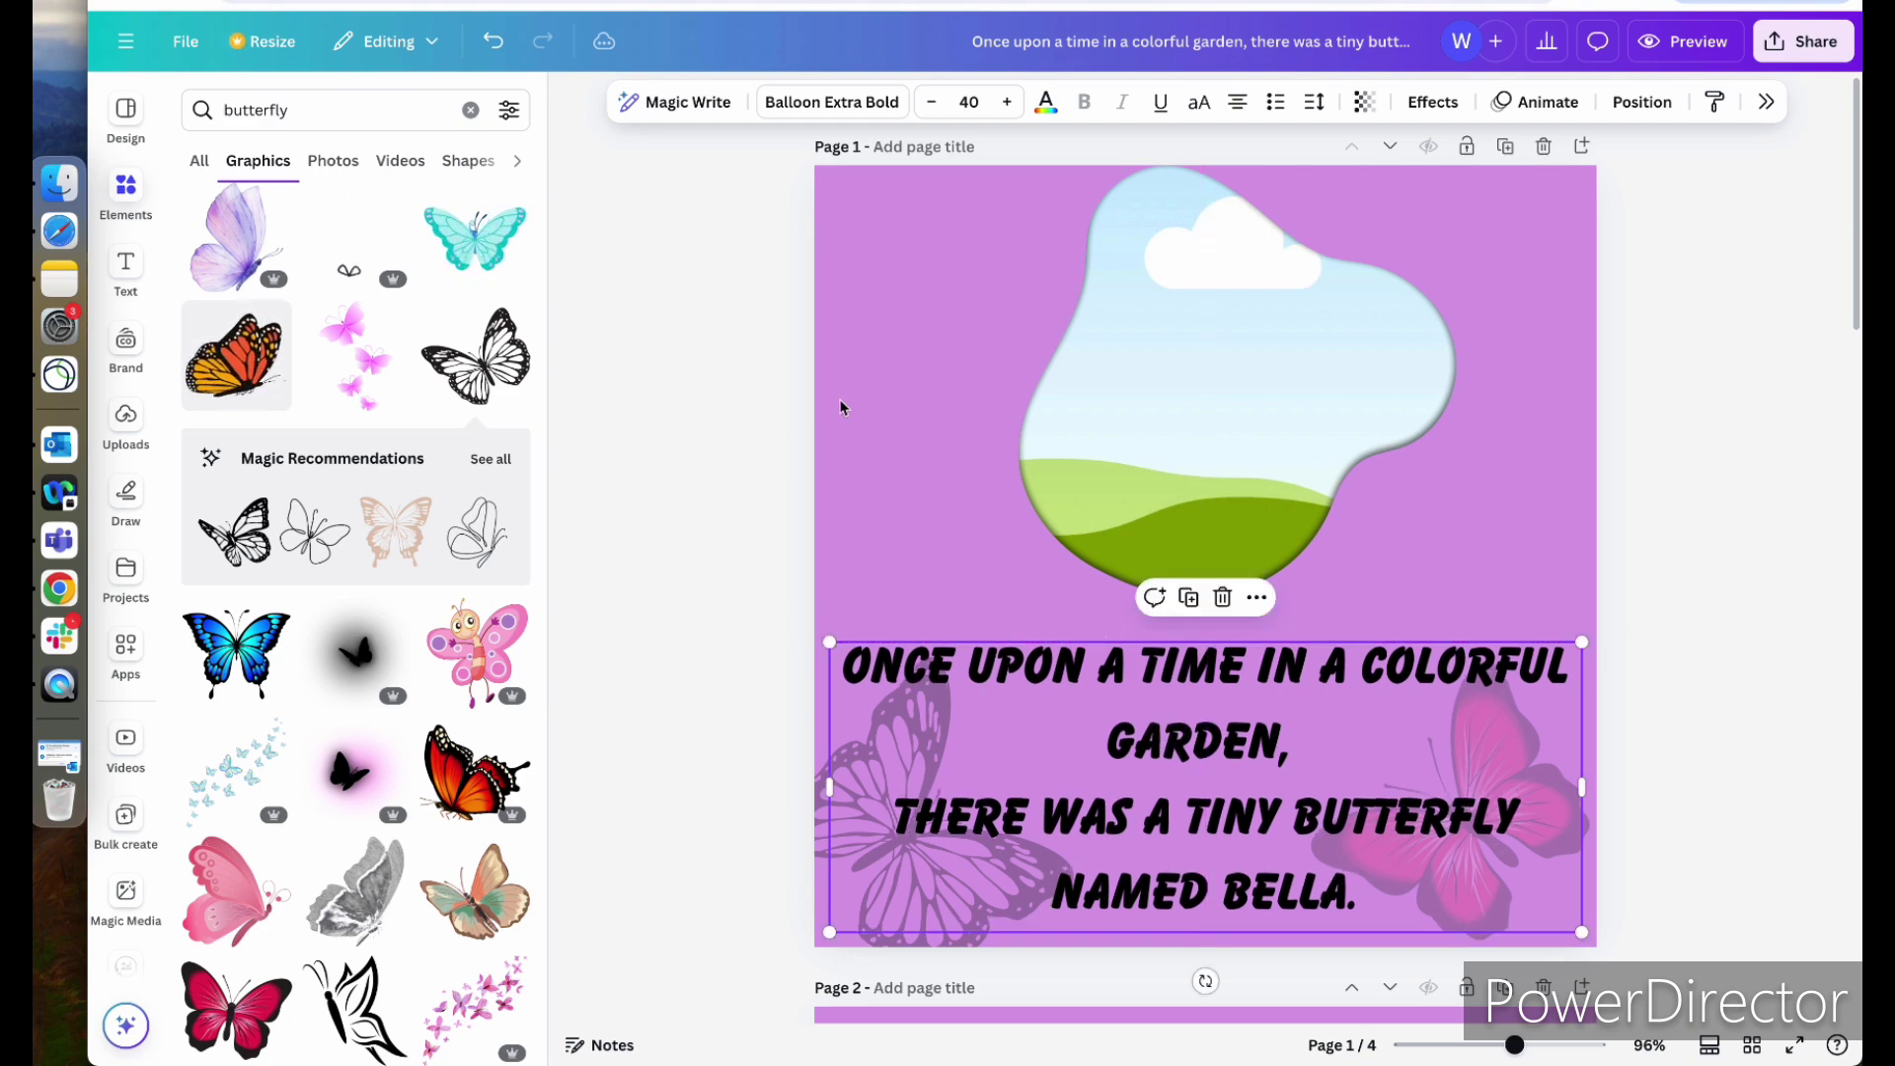
left_click(807, 440)
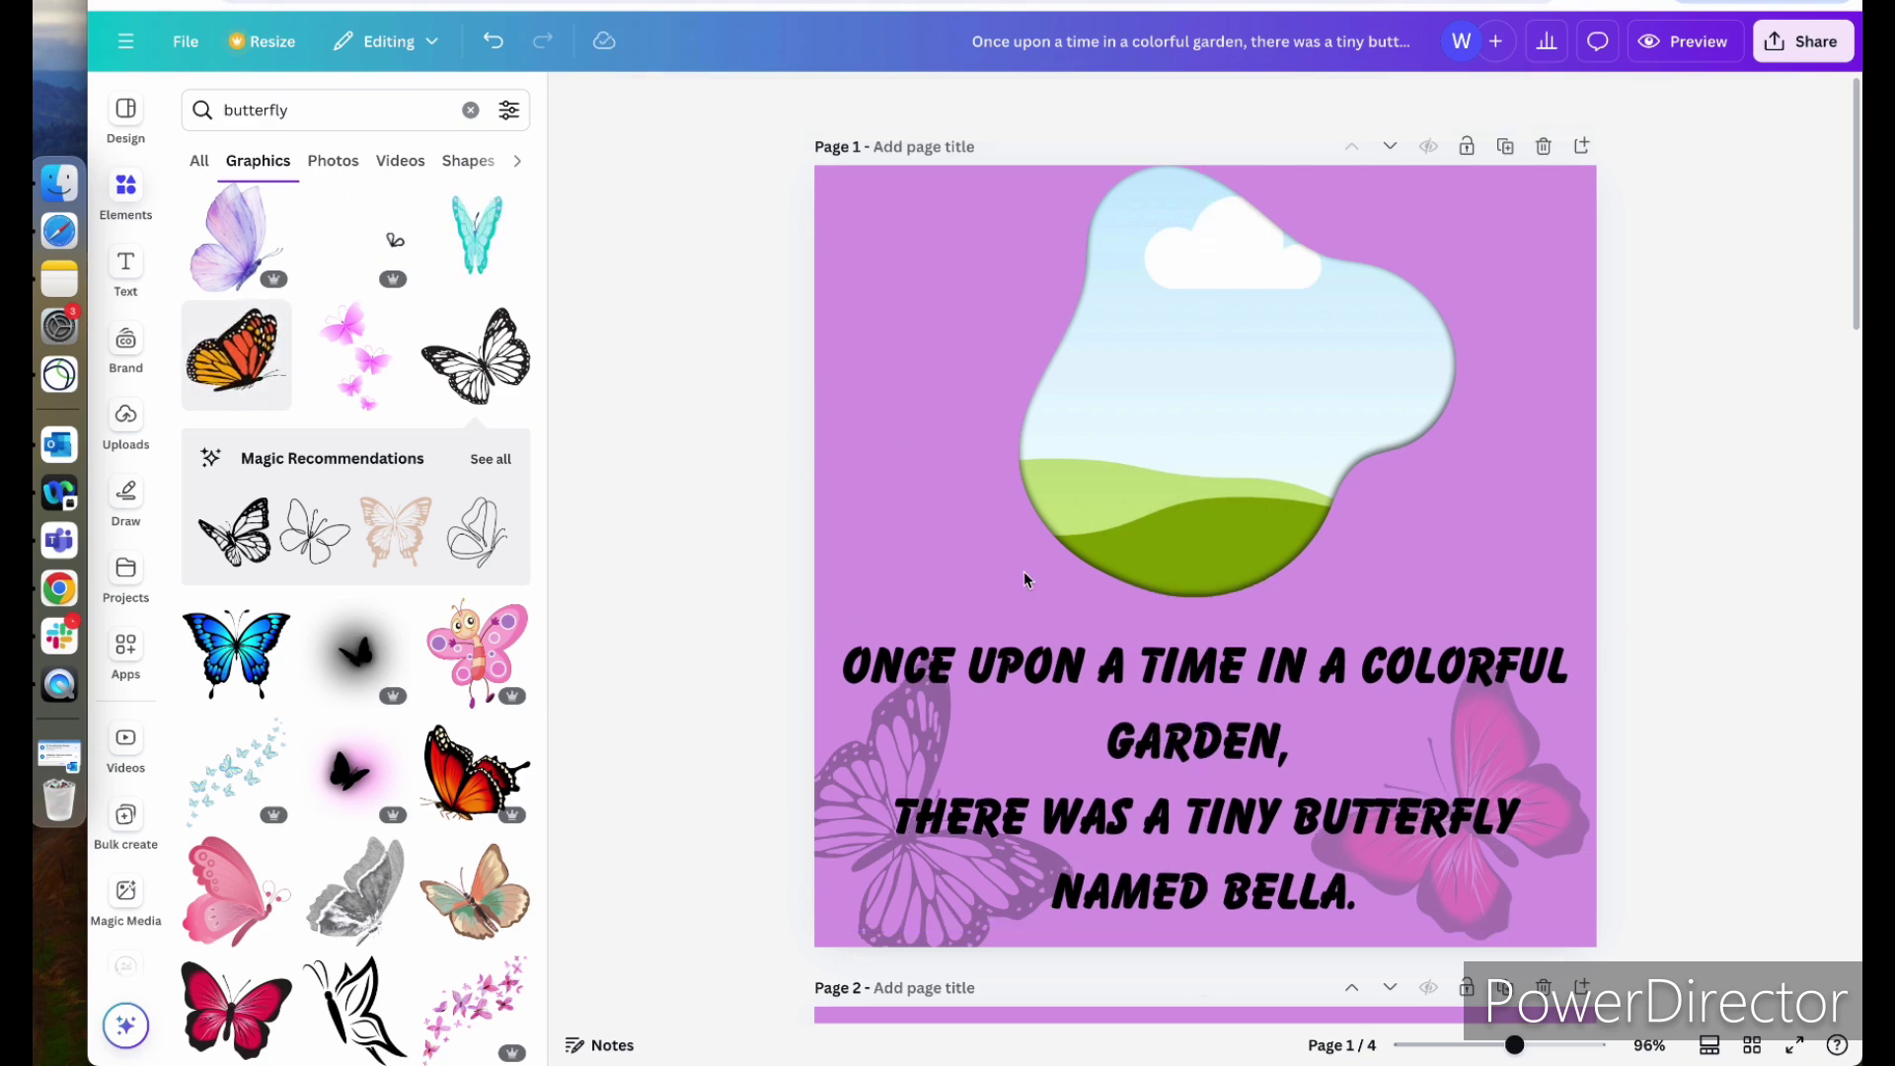
- Reduce the story text's font size to 34
left_click(1135, 712)
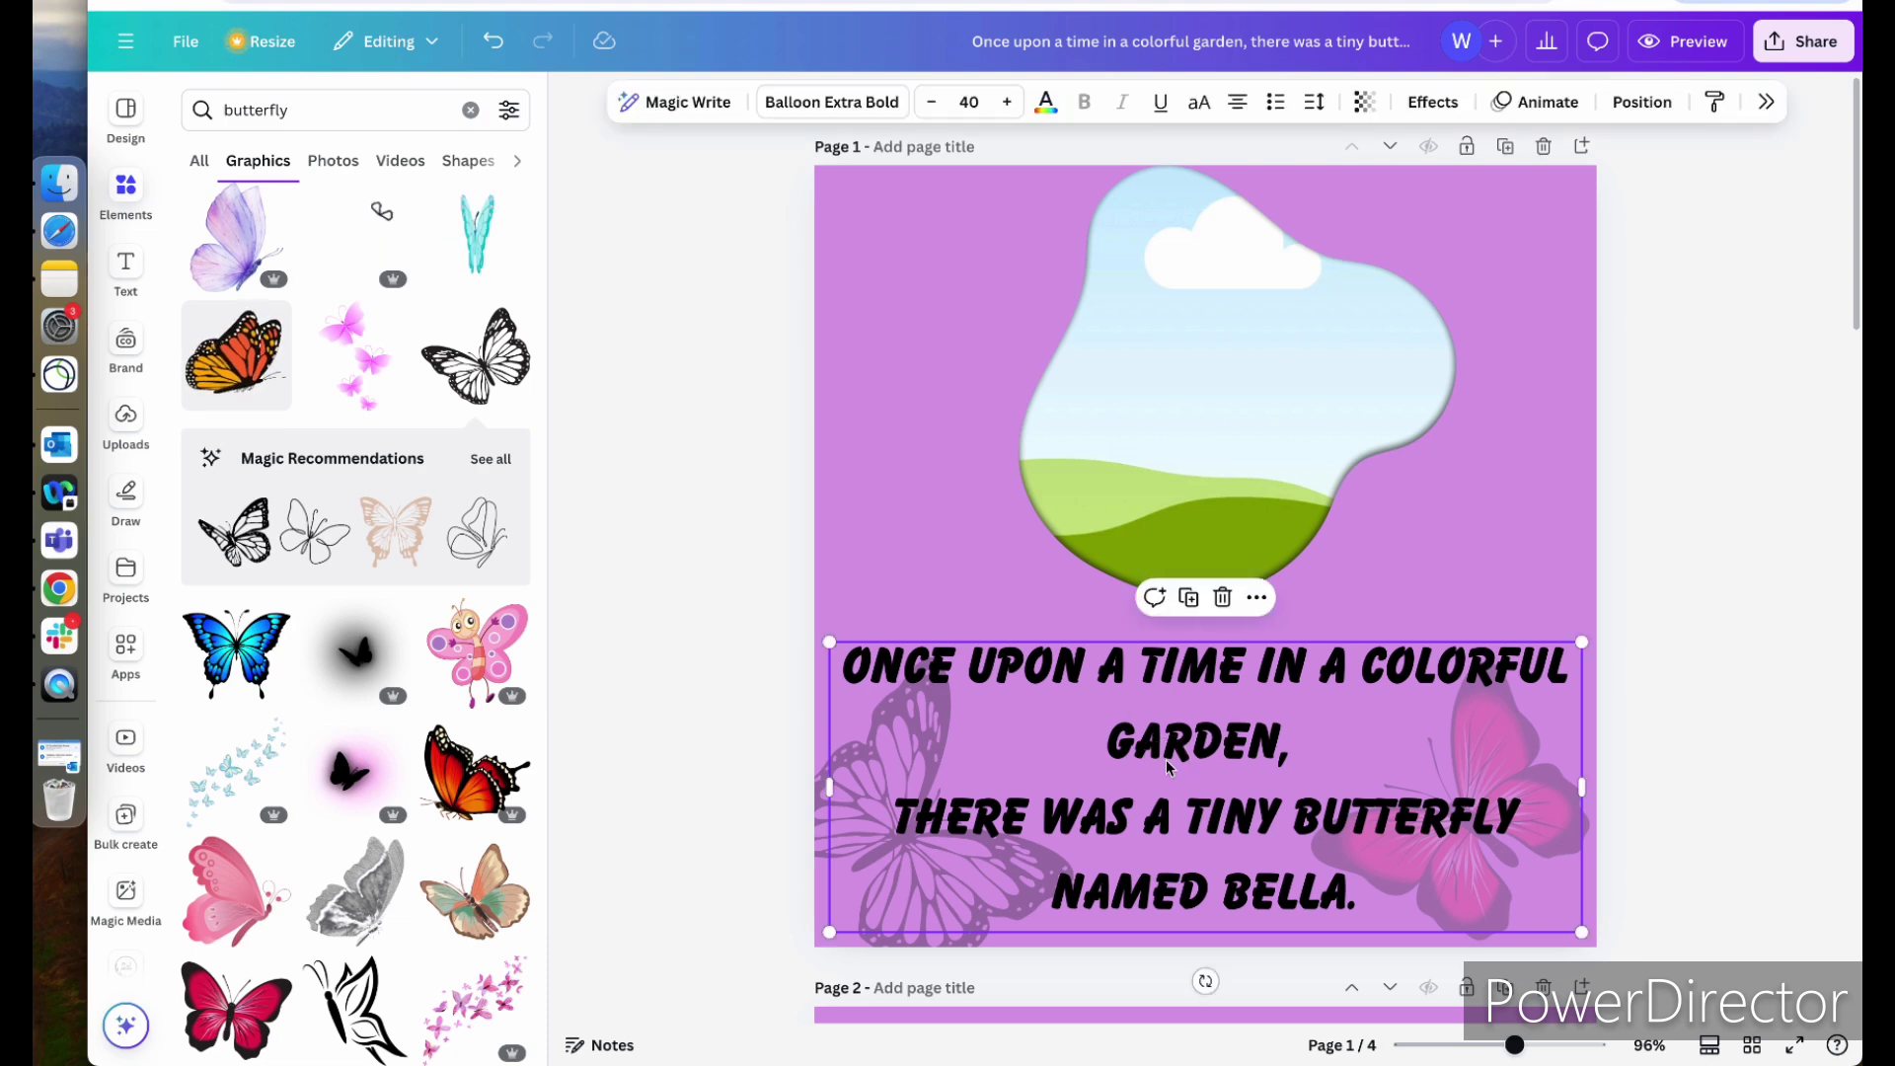
left_click(851, 103)
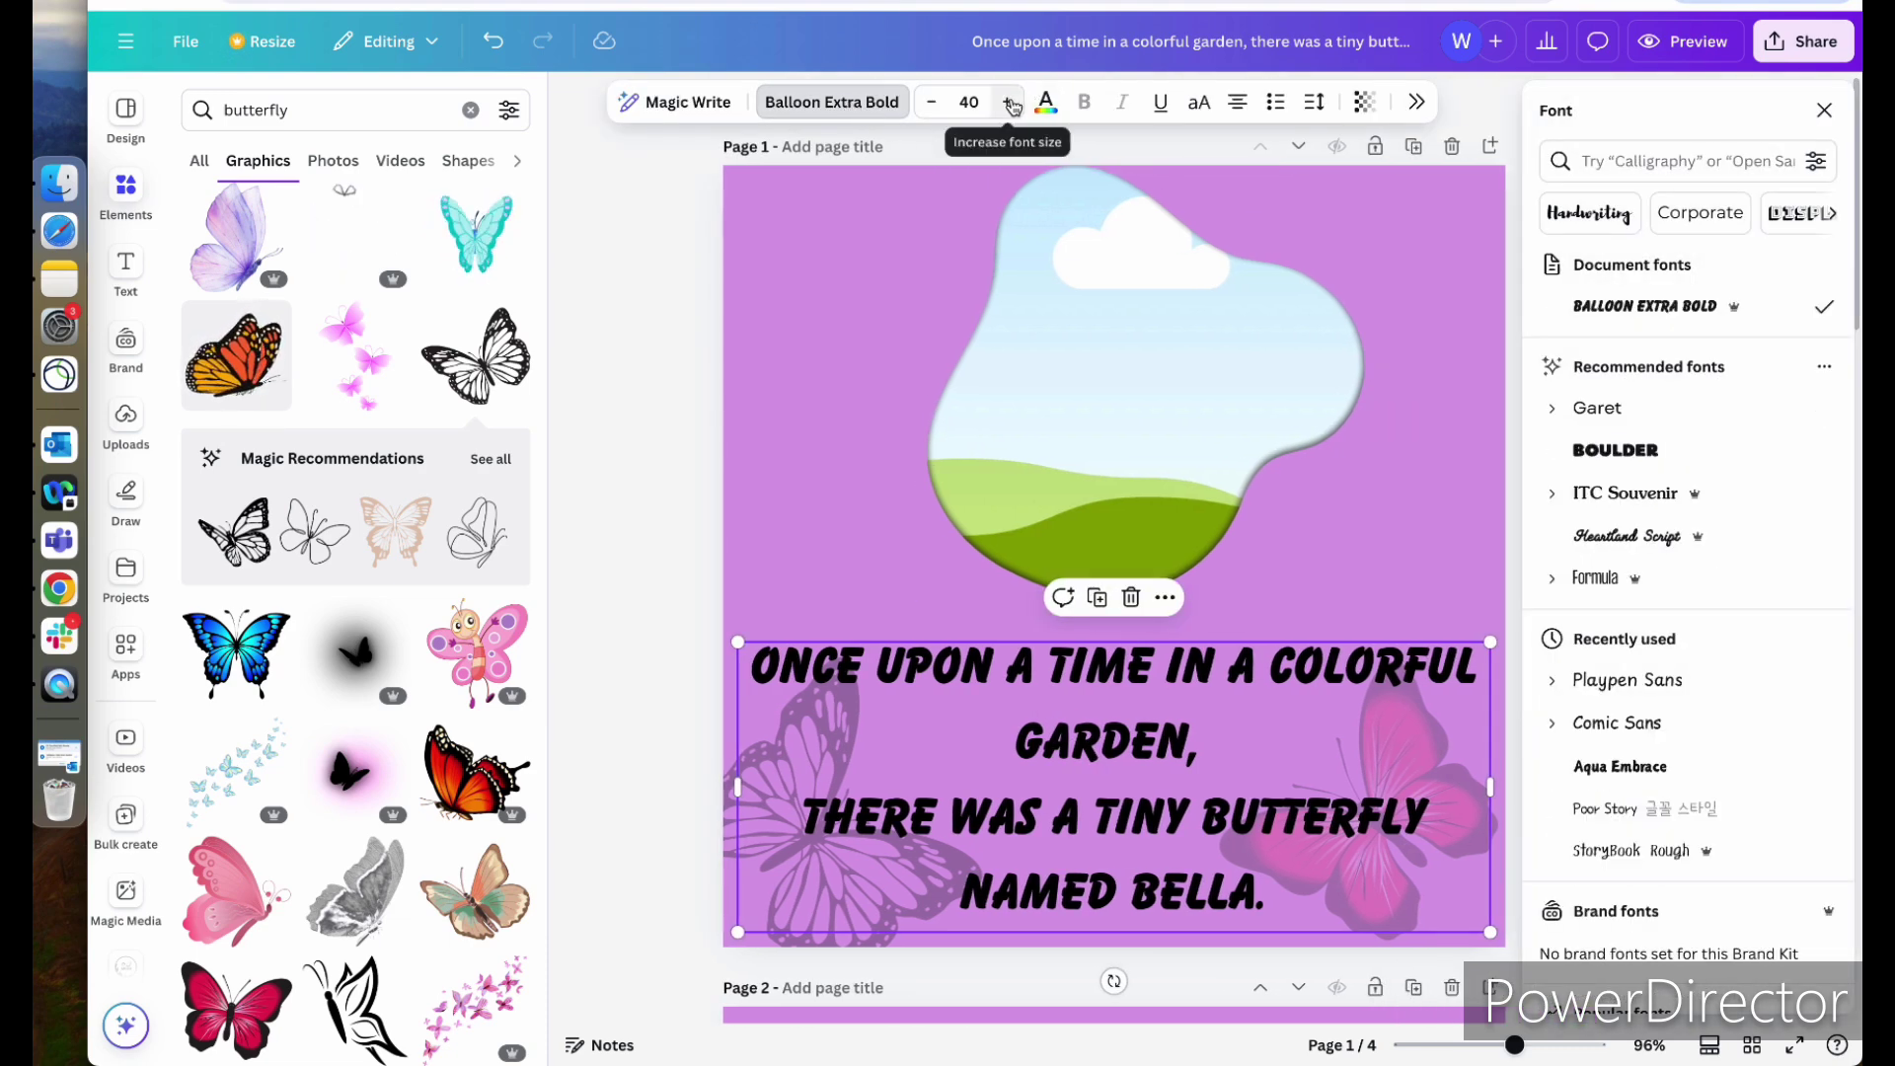
left_click(932, 103)
left_click(932, 102)
left_click(931, 103)
left_click(931, 103)
left_click(931, 103)
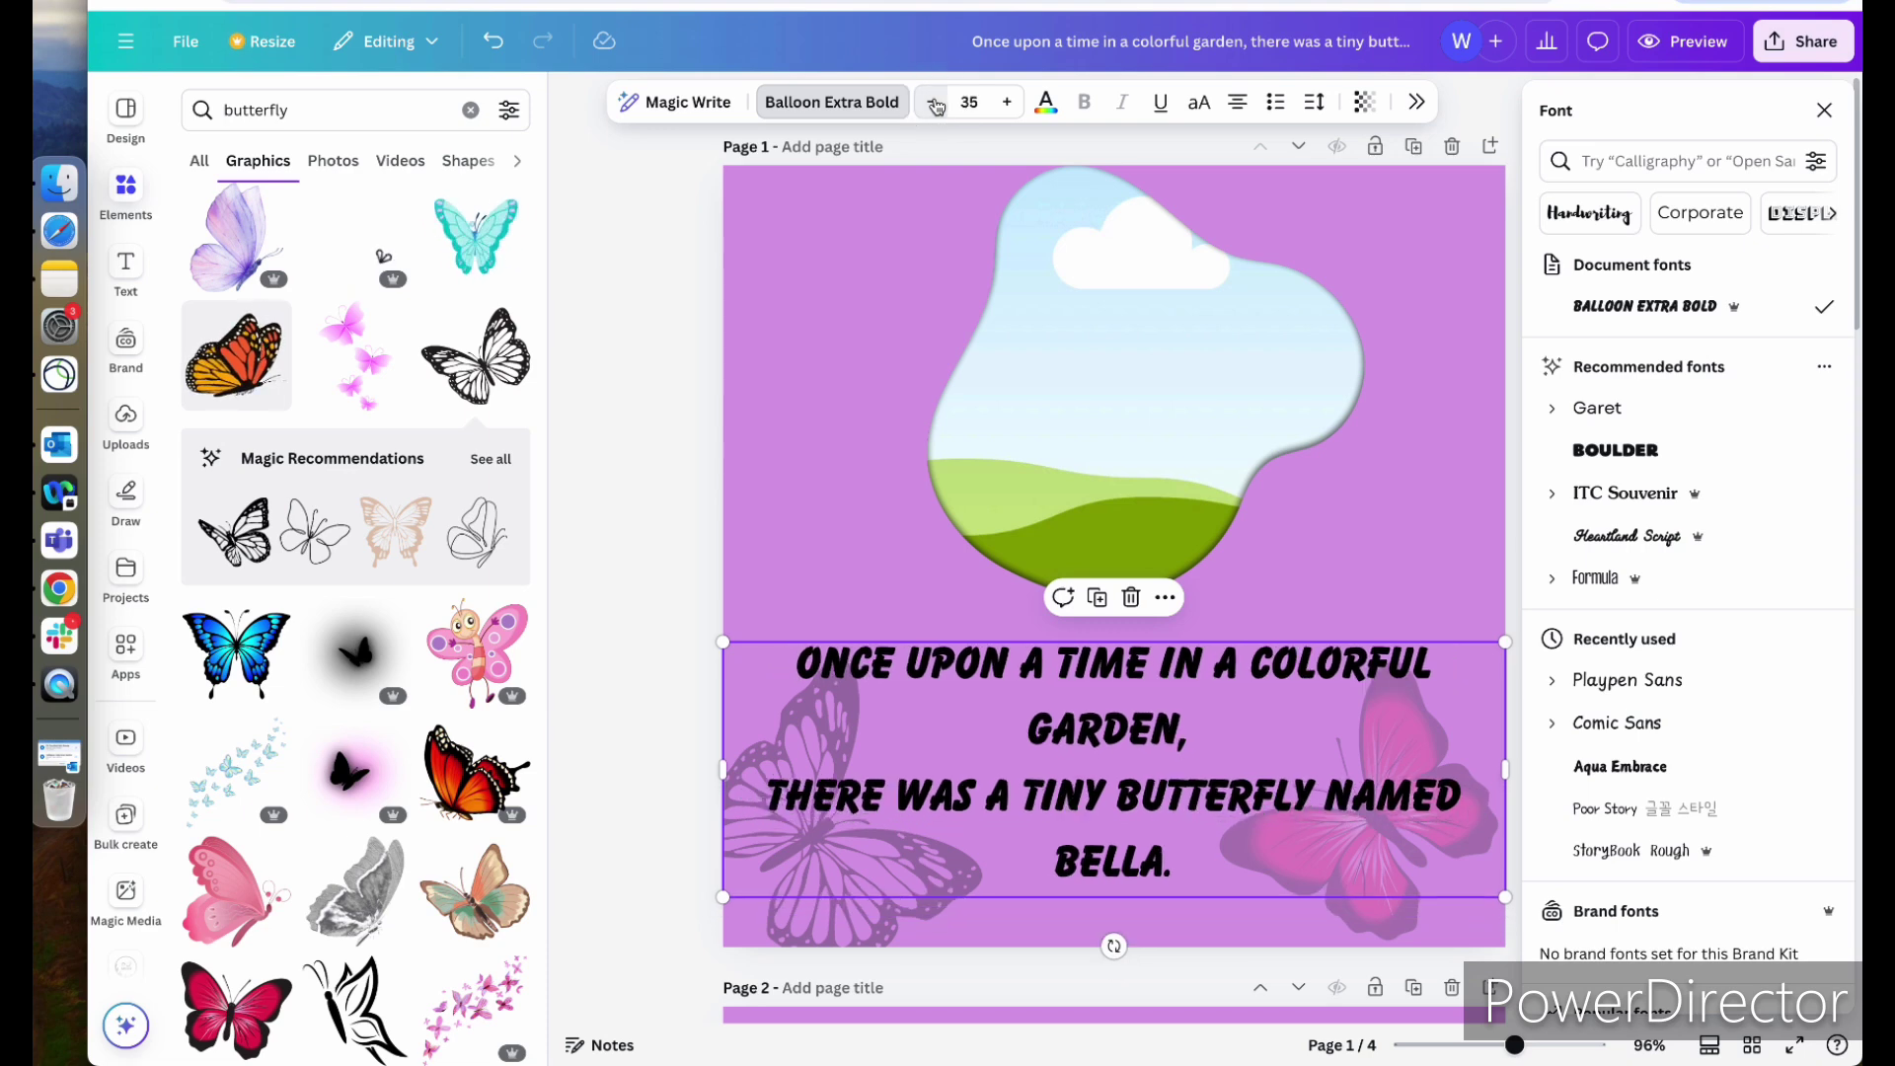
left_click(933, 103)
left_click(934, 103)
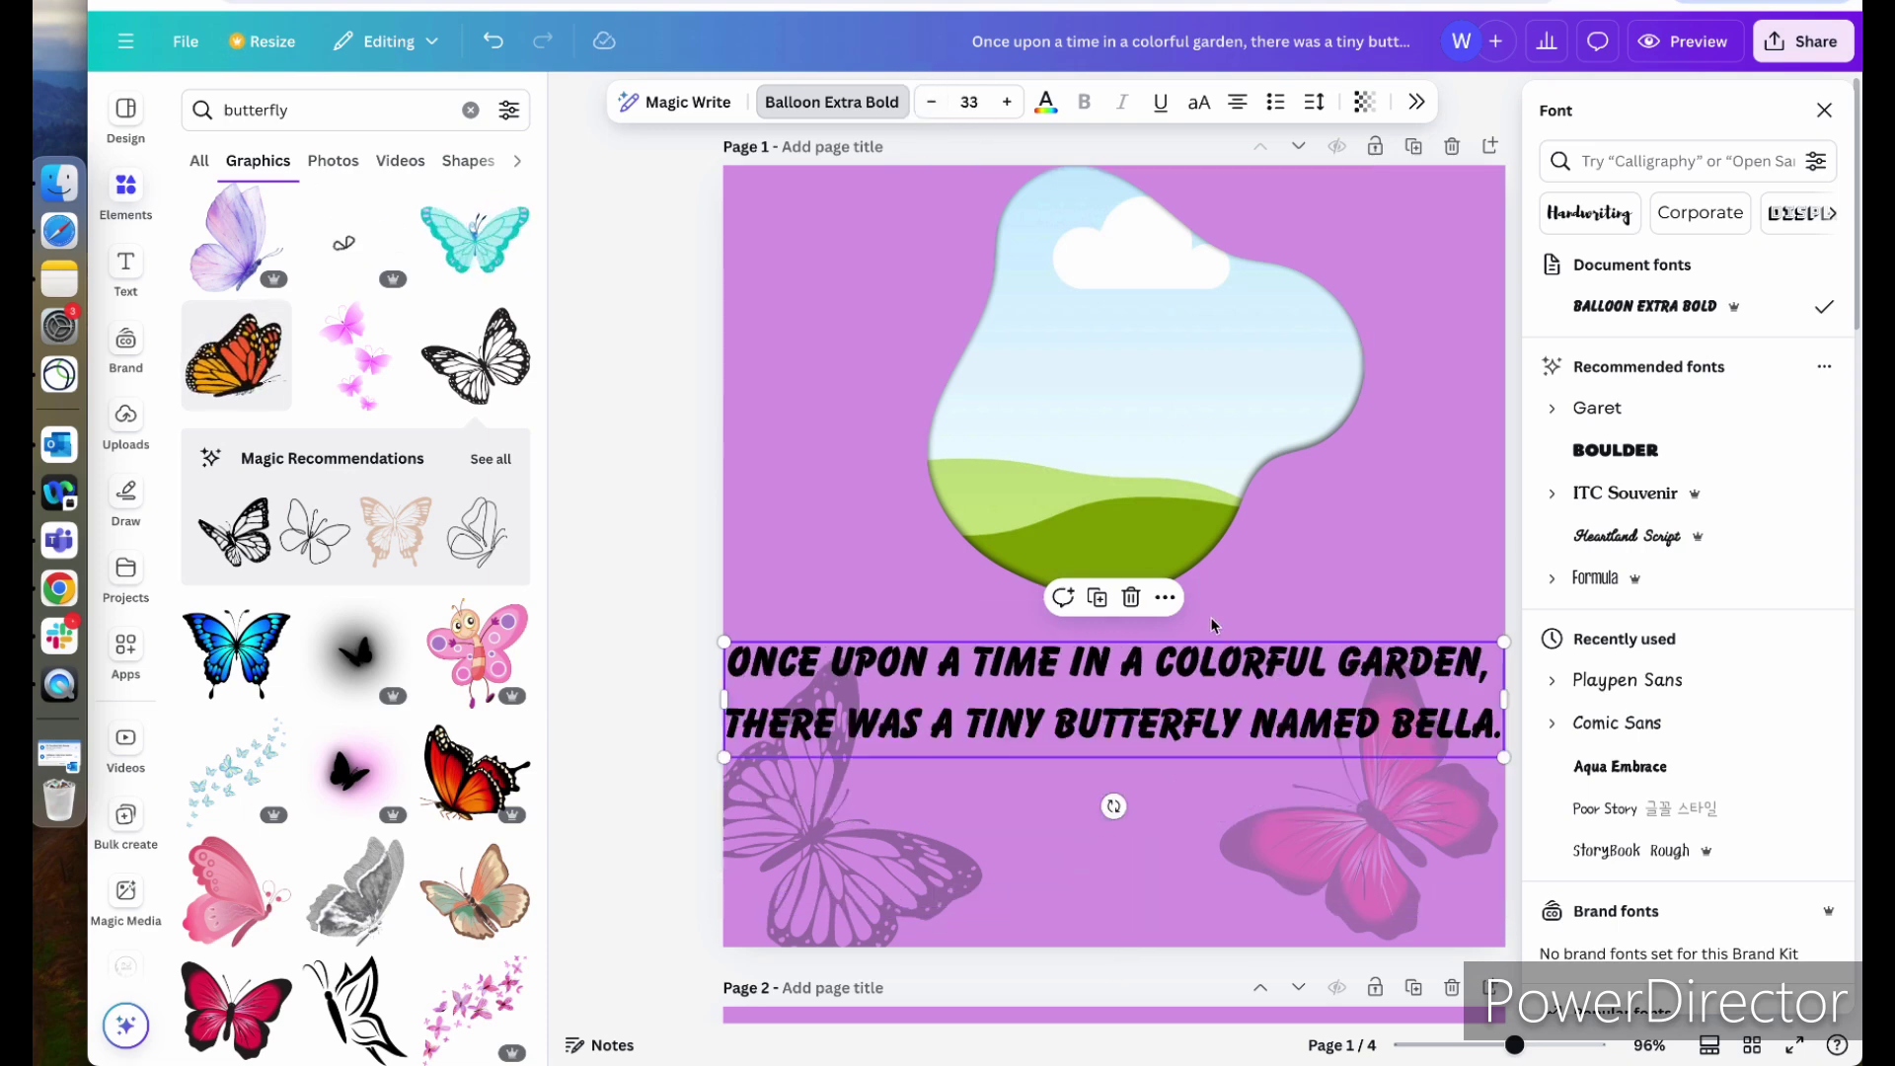
left_click(1006, 104)
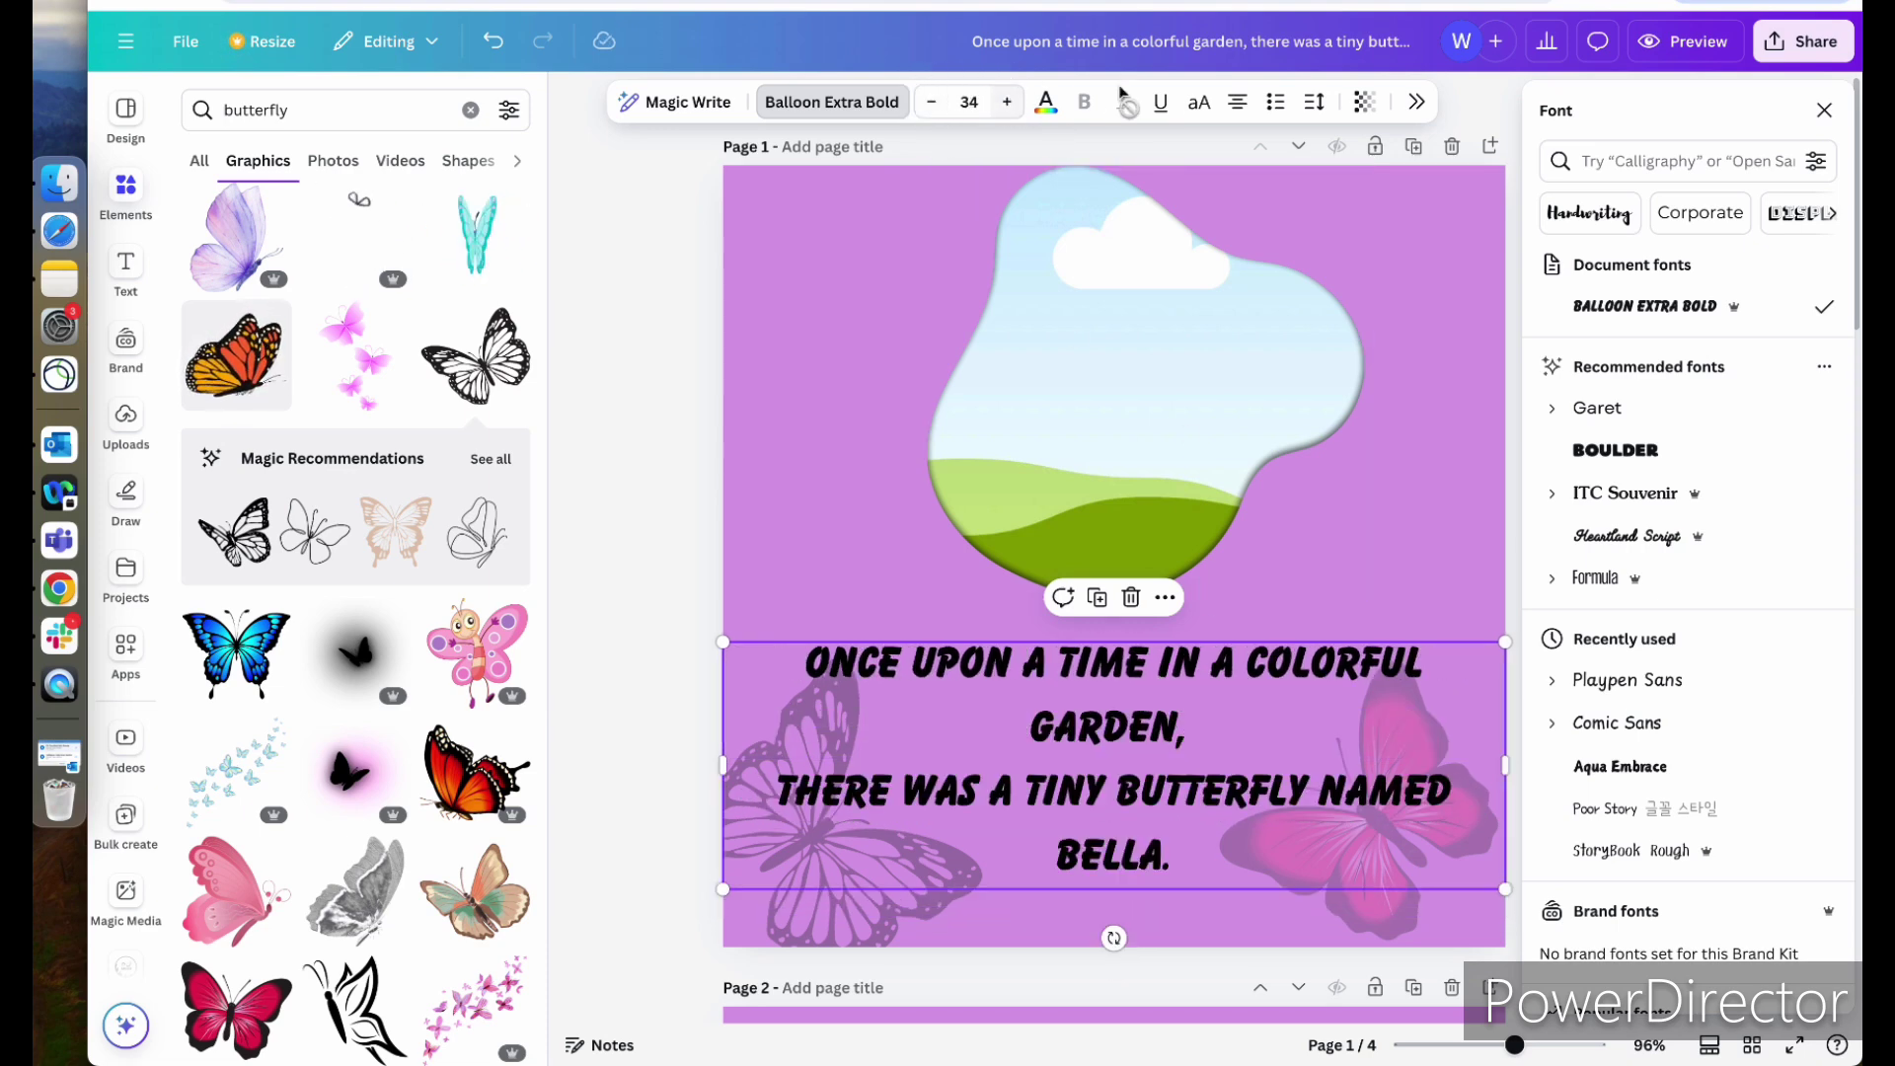
left_click(1266, 541)
- Try the Shadow, Lift and Outline effects on the story text, with a red outline at thickness 42, and reset the style to None
left_click(1301, 762)
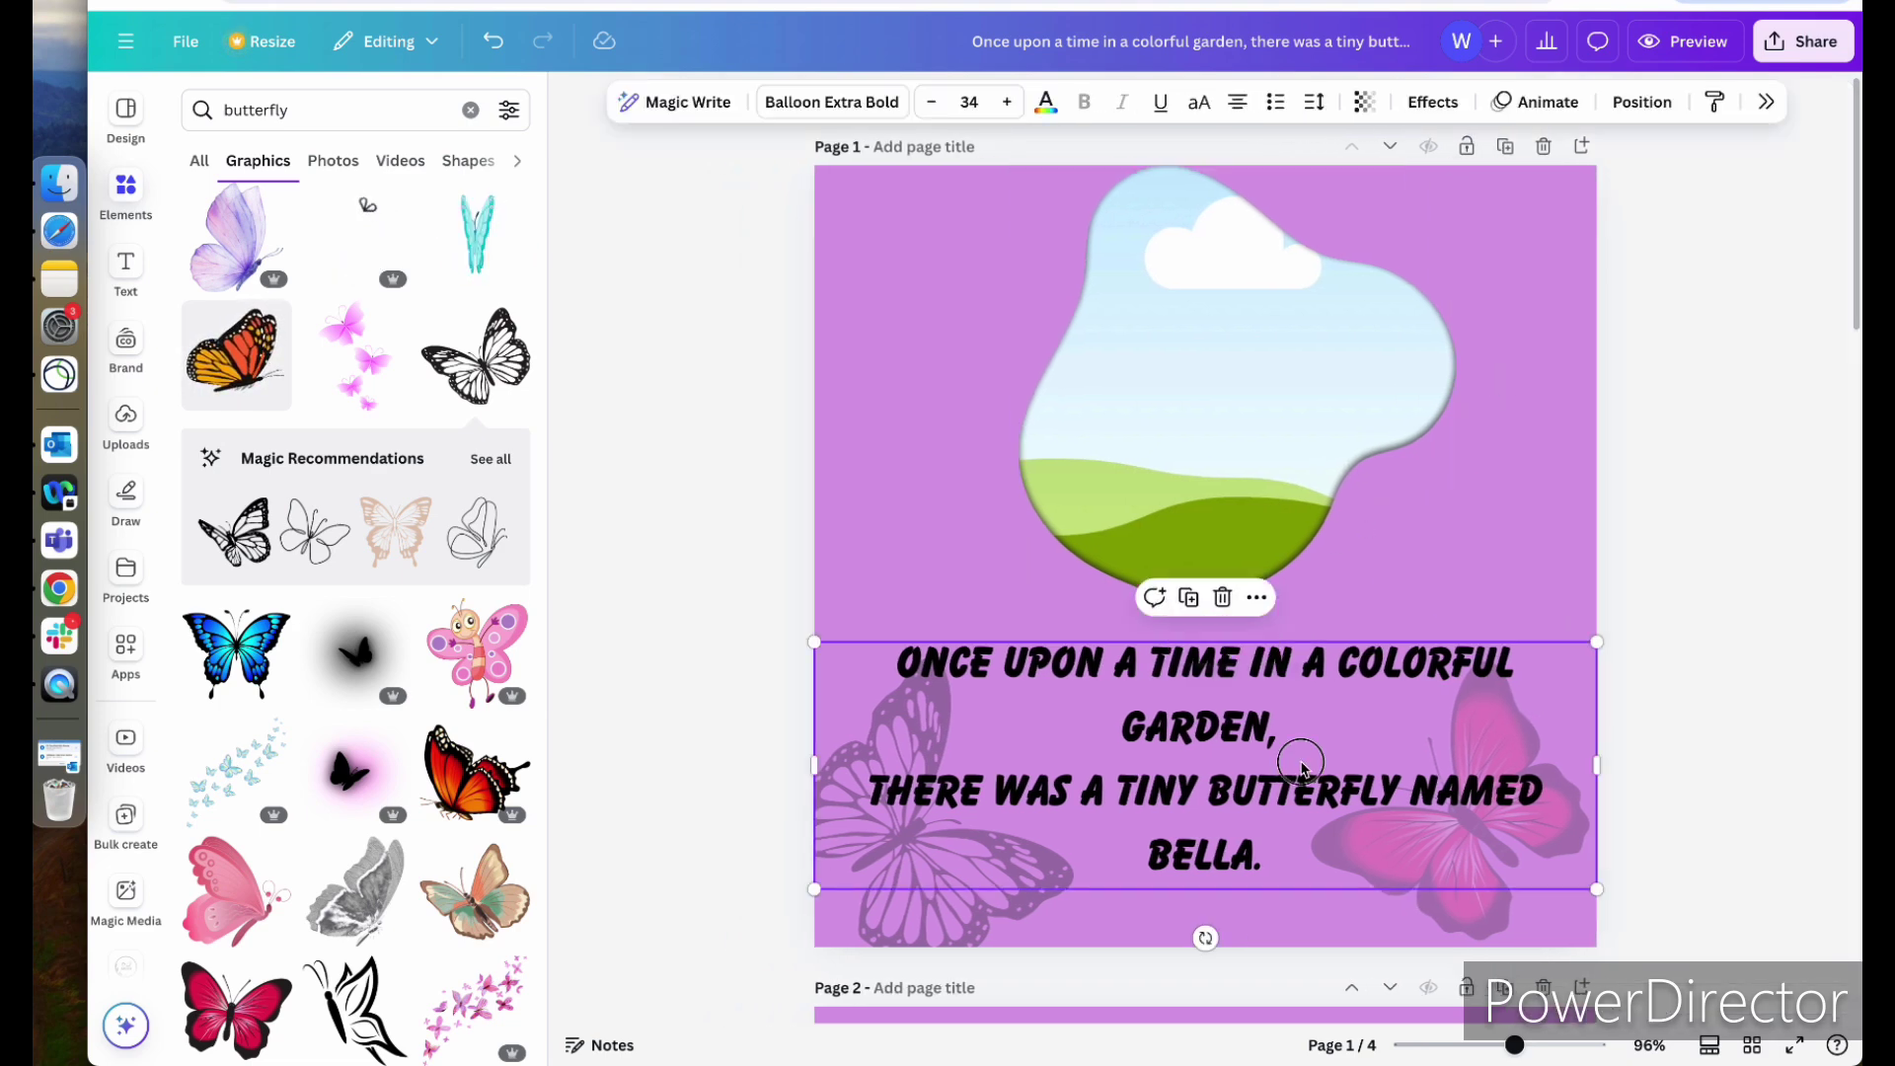
left_click(1433, 101)
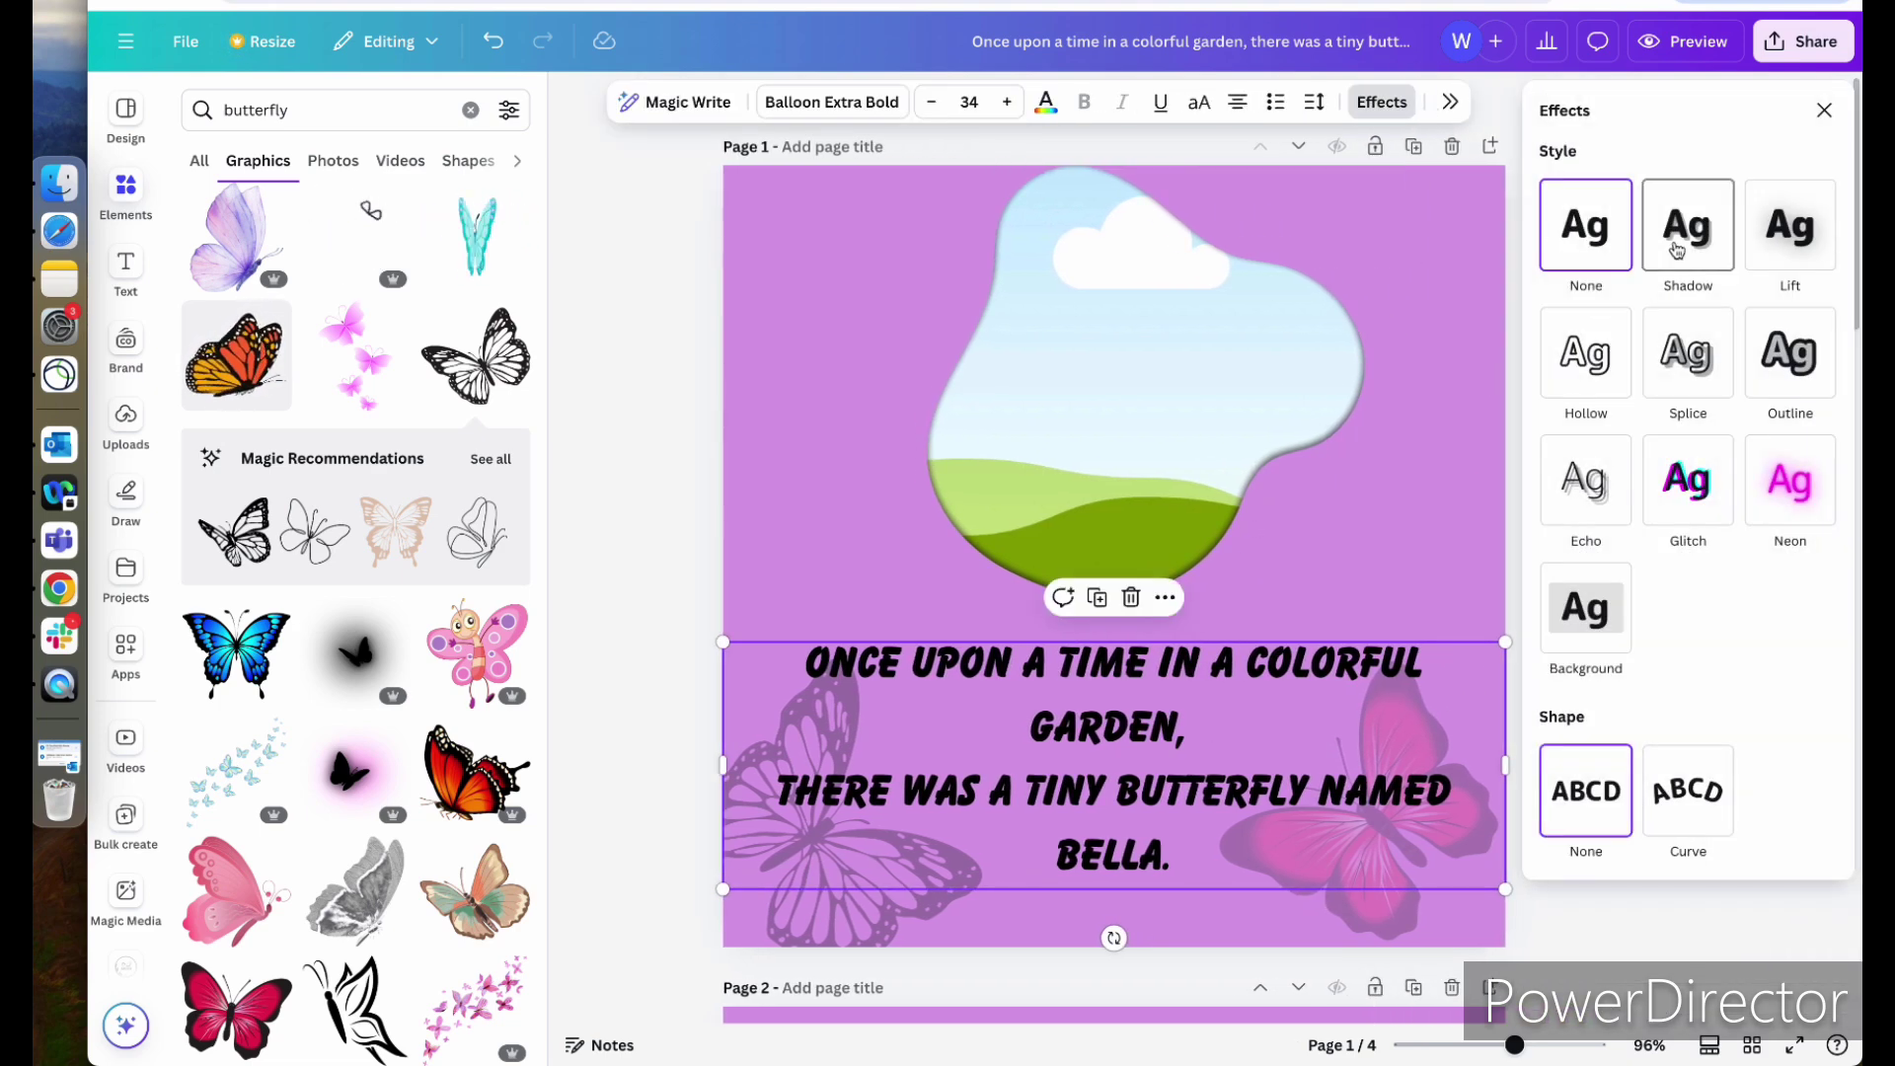
left_click(1677, 250)
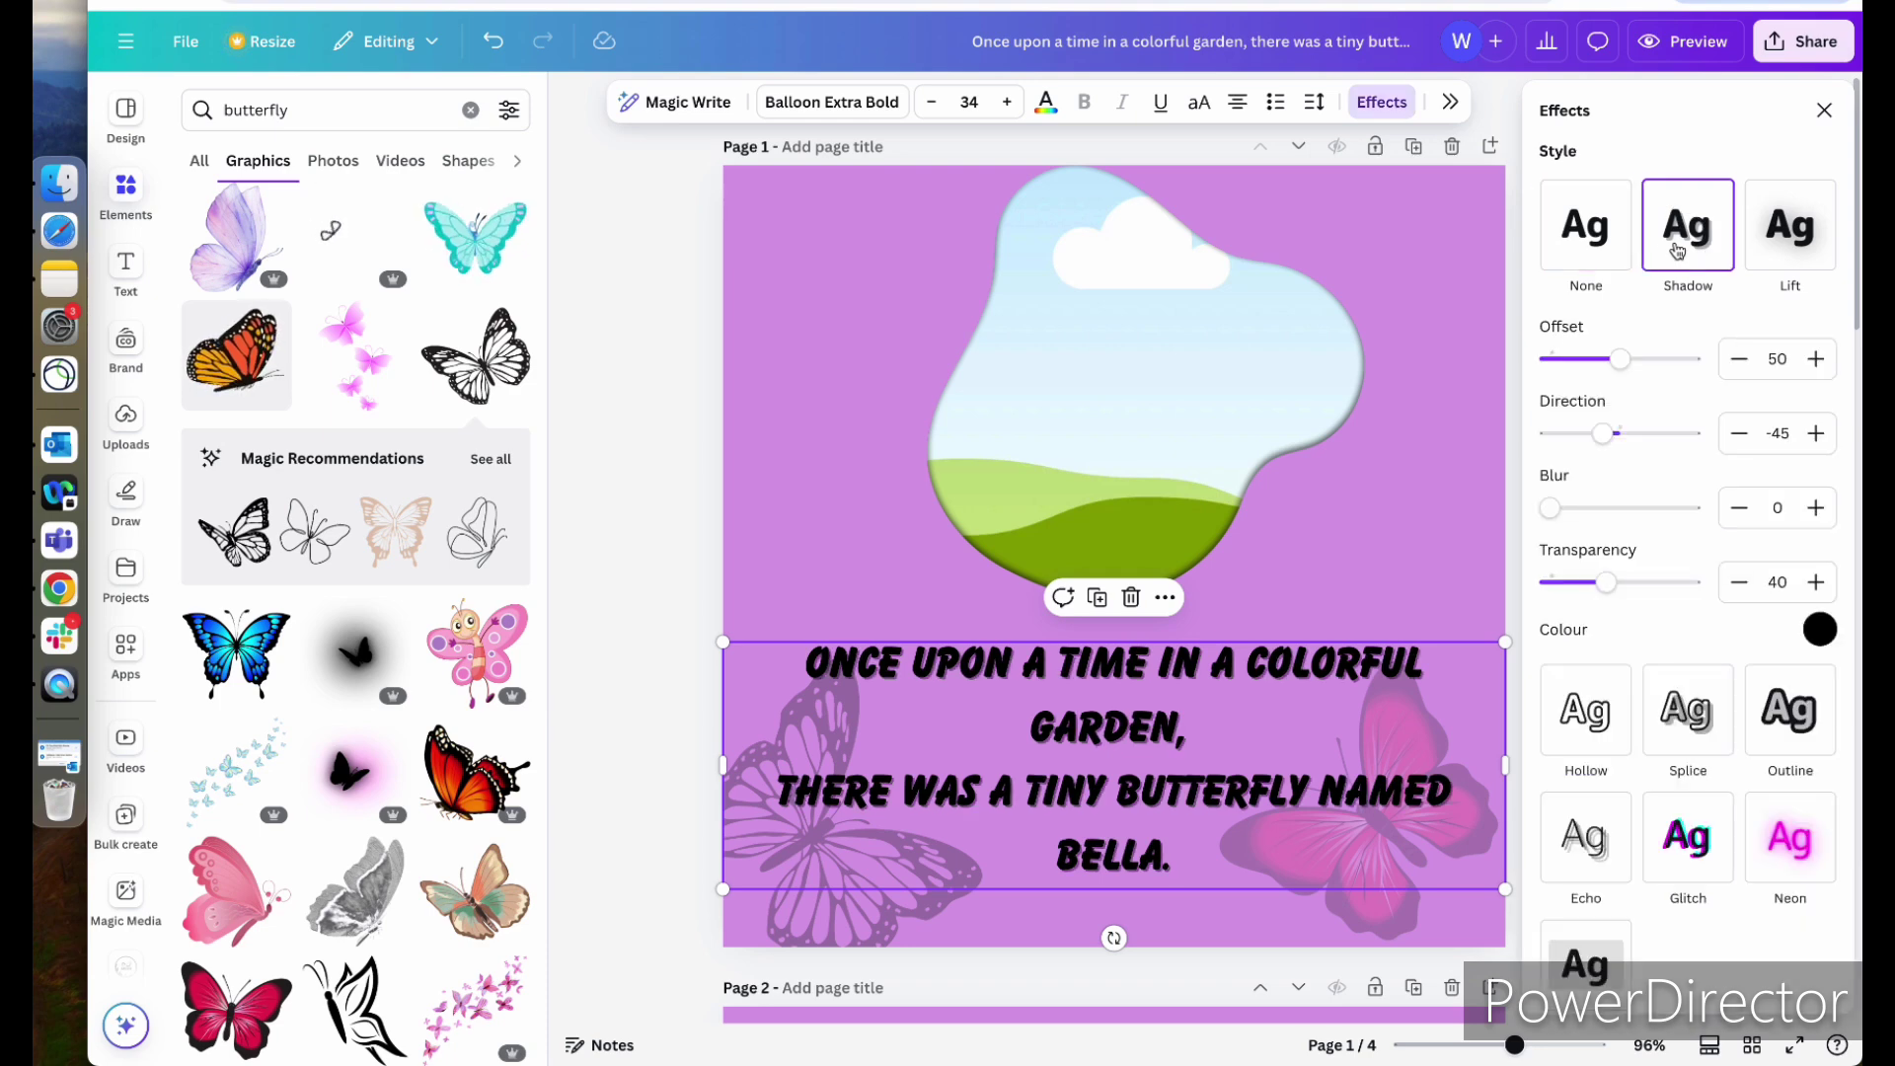
left_click(1798, 244)
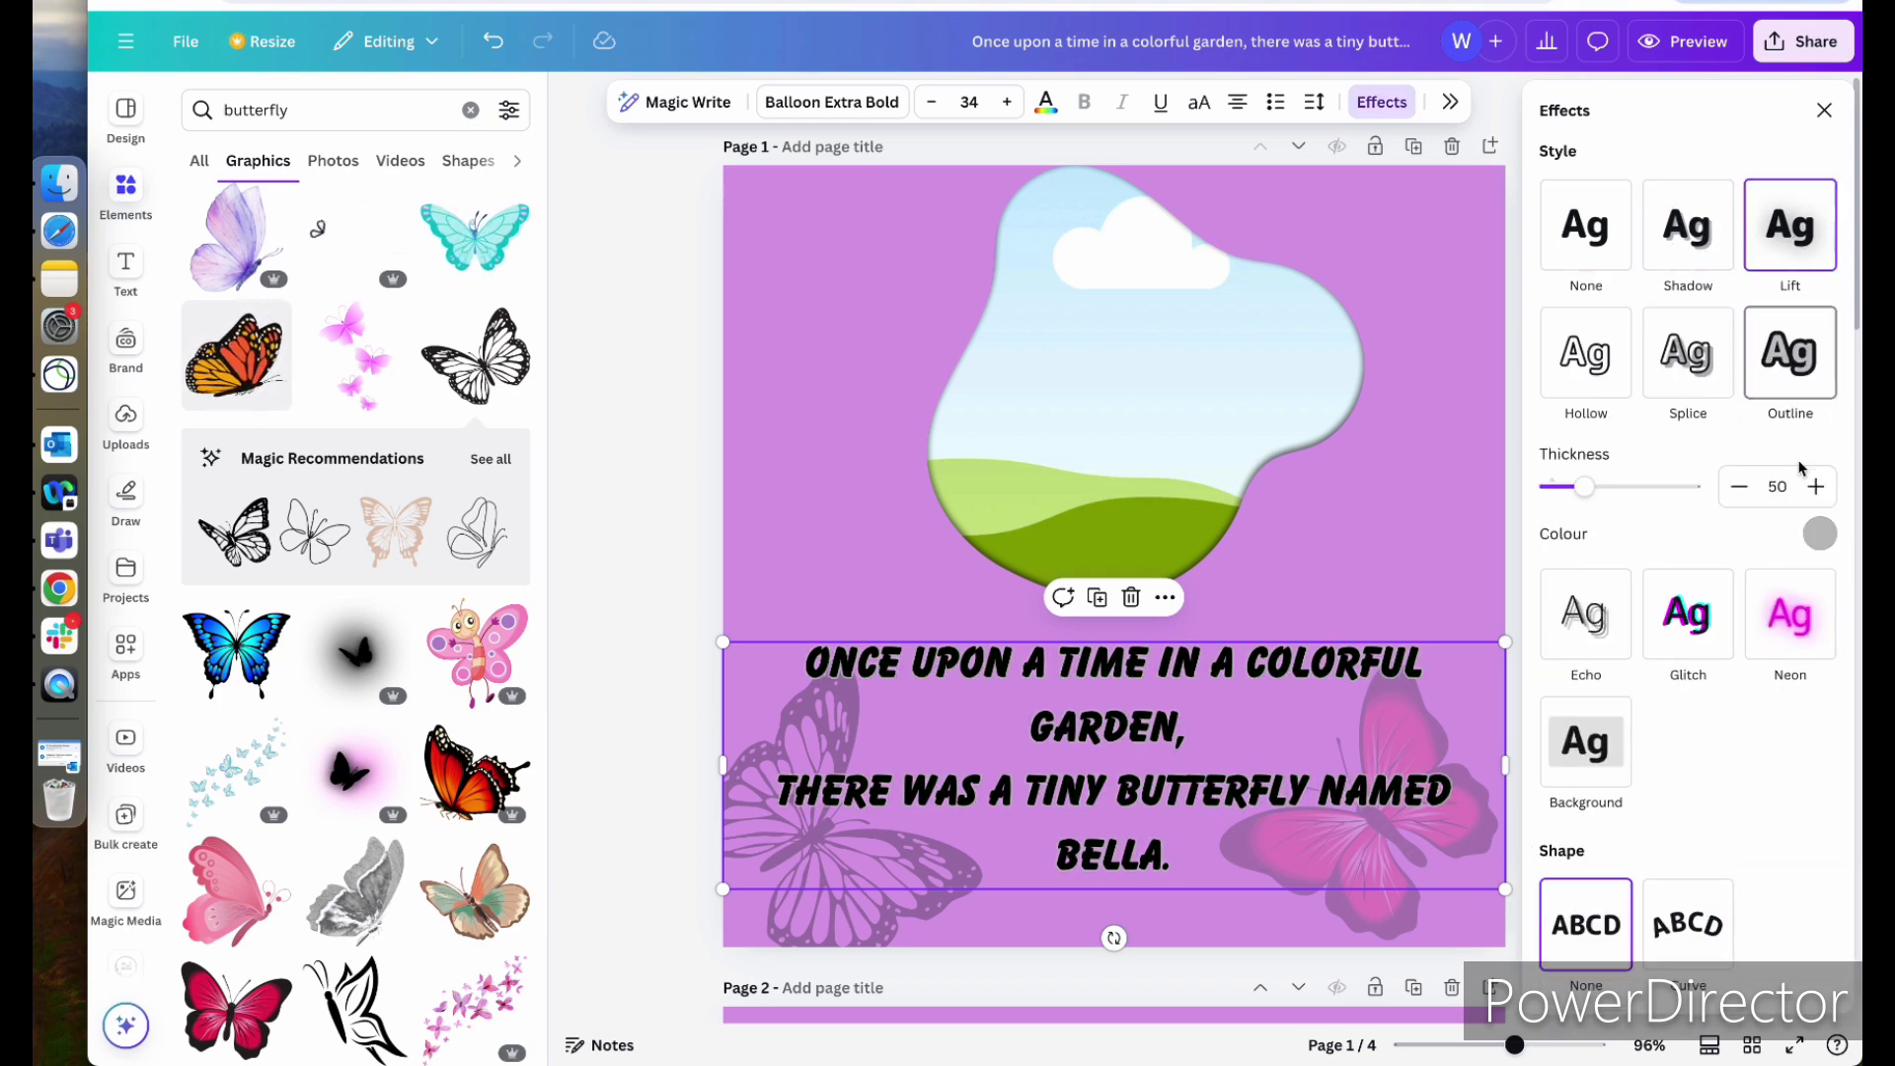
left_click(1802, 464)
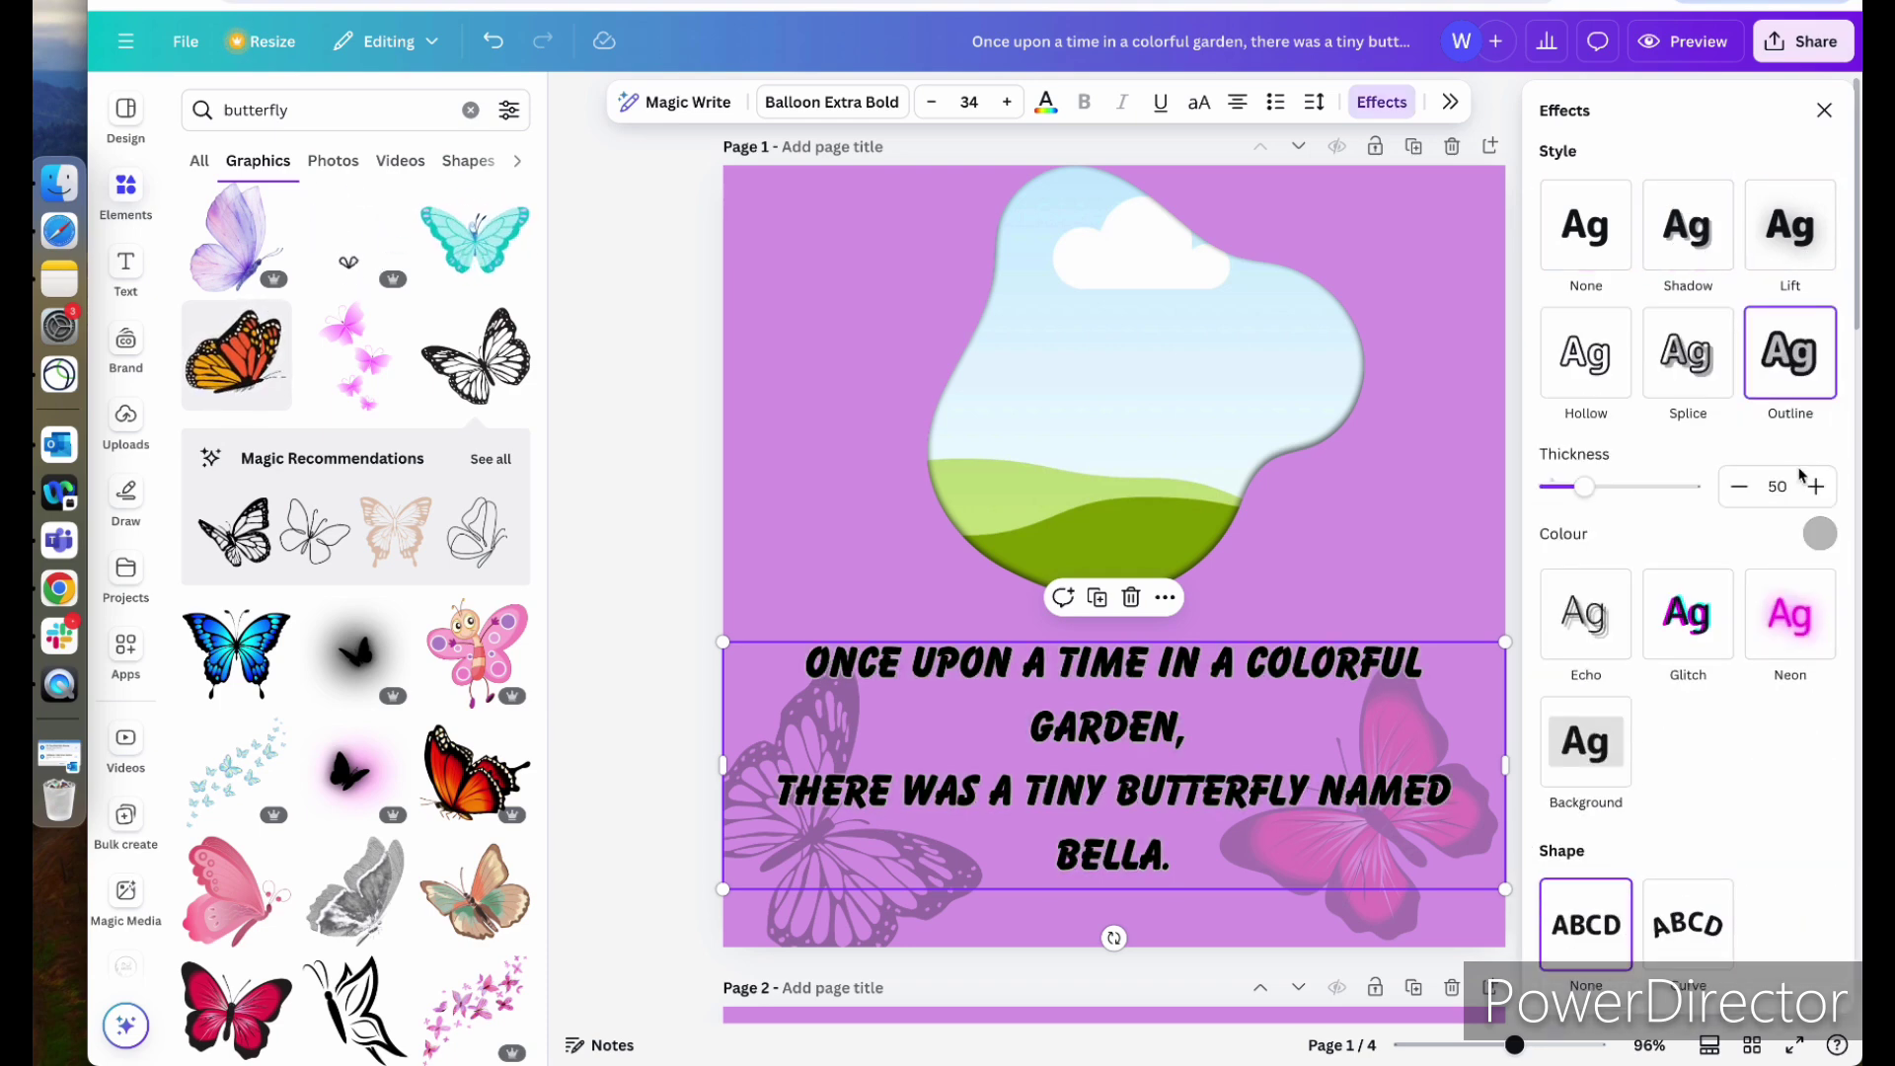
left_click(1818, 533)
left_click(1543, 879)
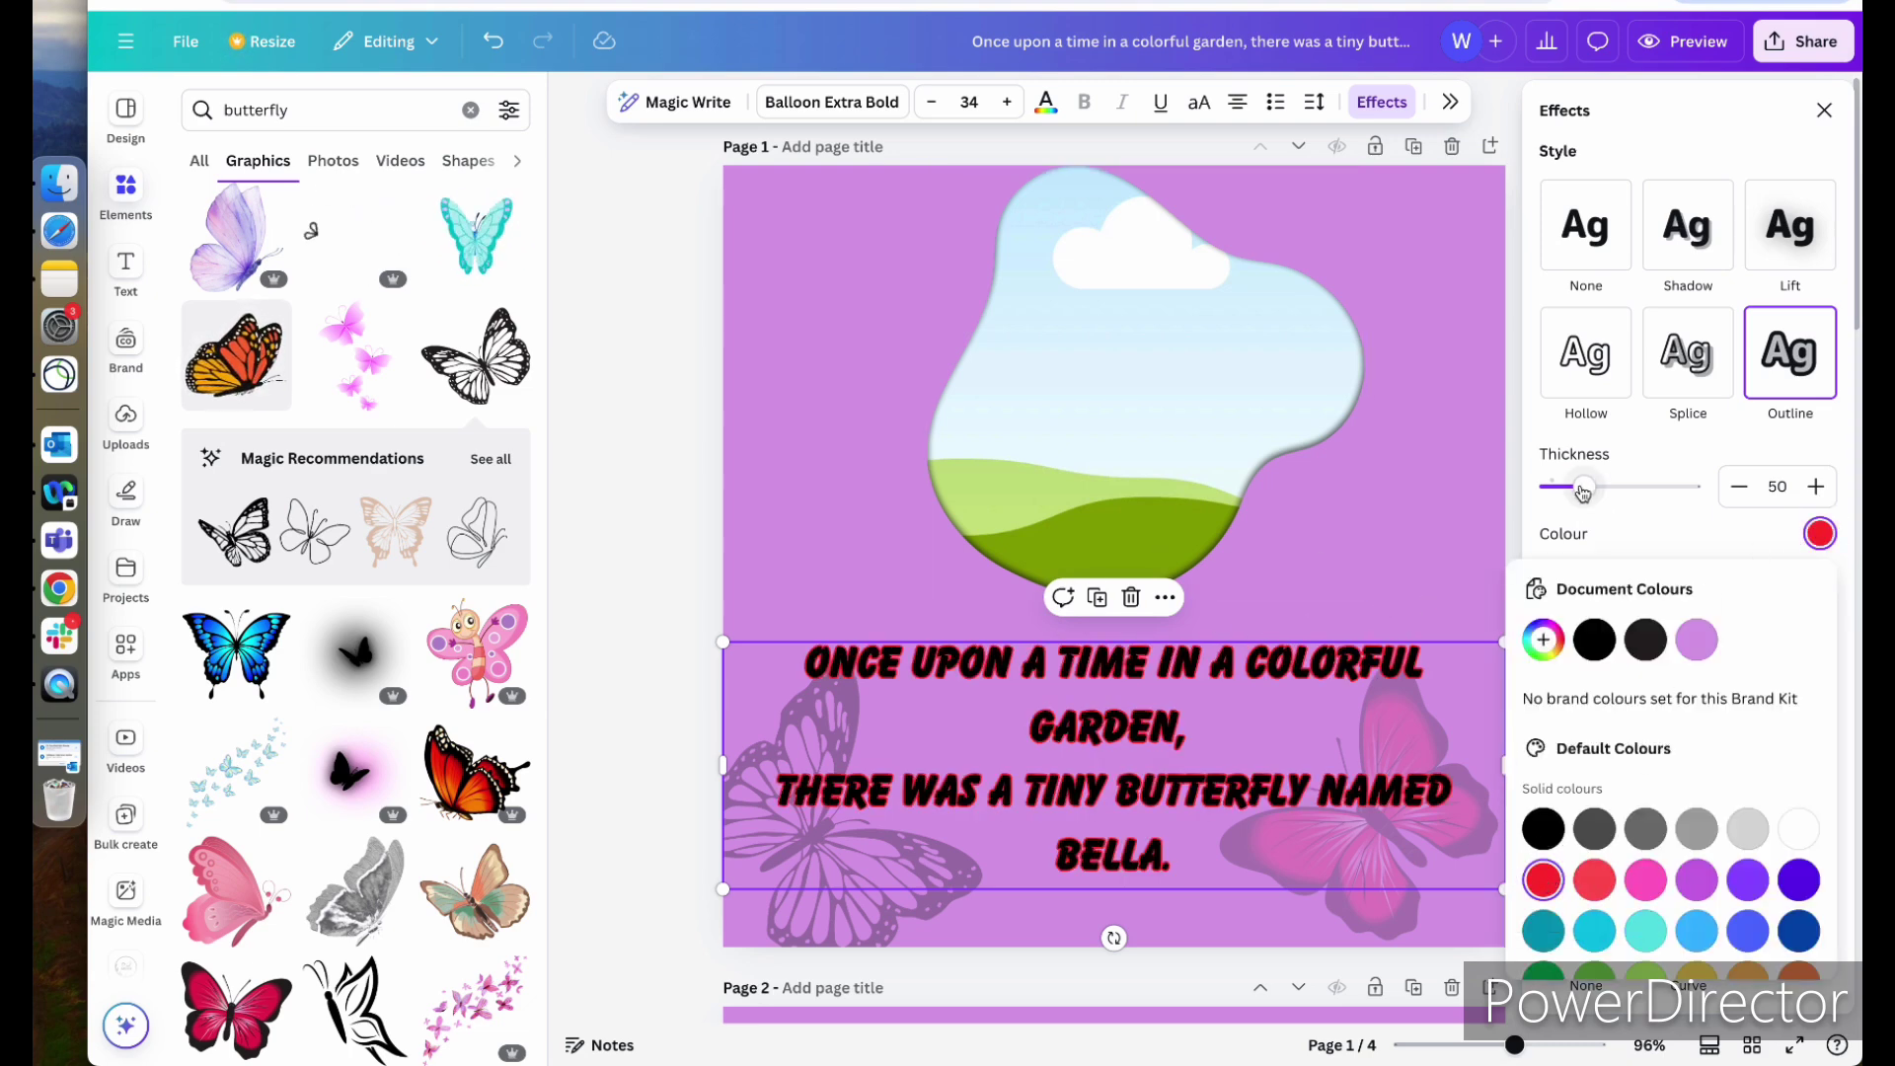
mouse_move(1596, 501)
left_mouse_down()
mouse_move(1688, 490)
mouse_move(1556, 504)
mouse_move(1578, 490)
left_mouse_up()
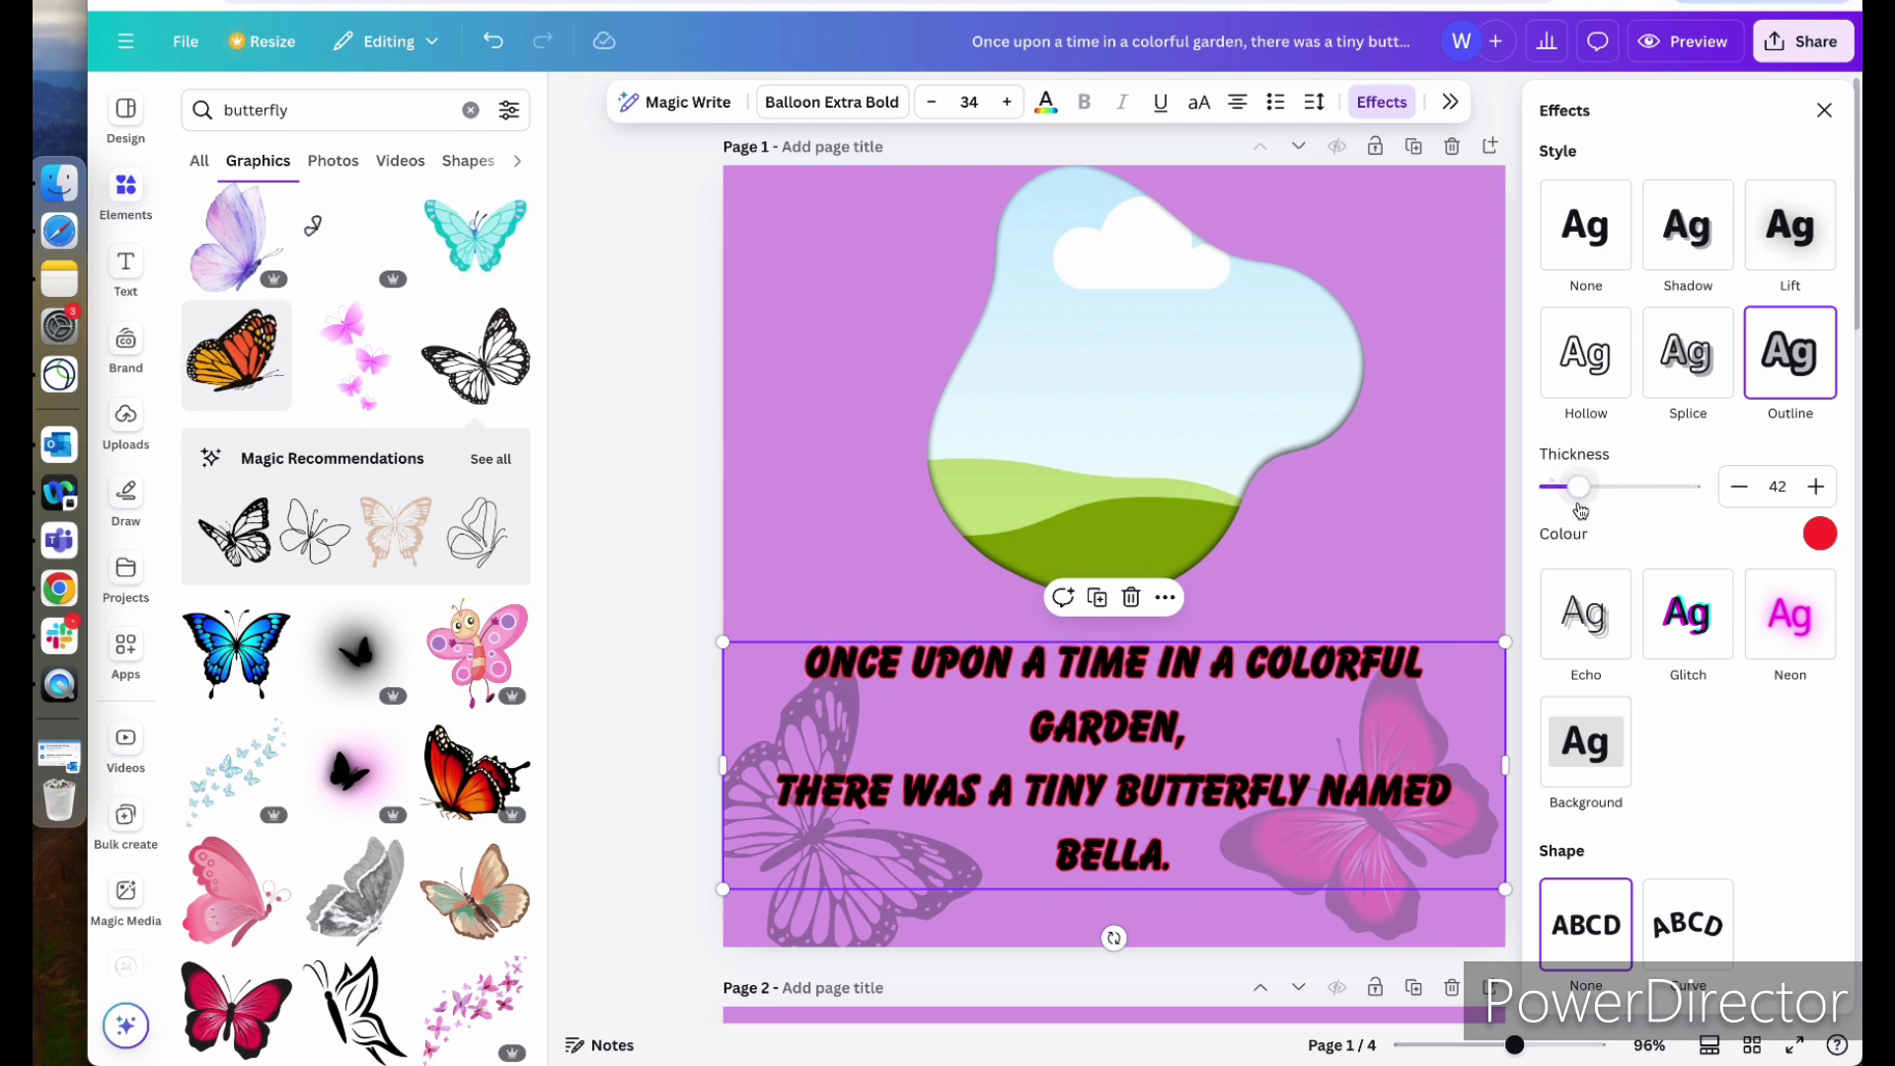
left_click(1586, 237)
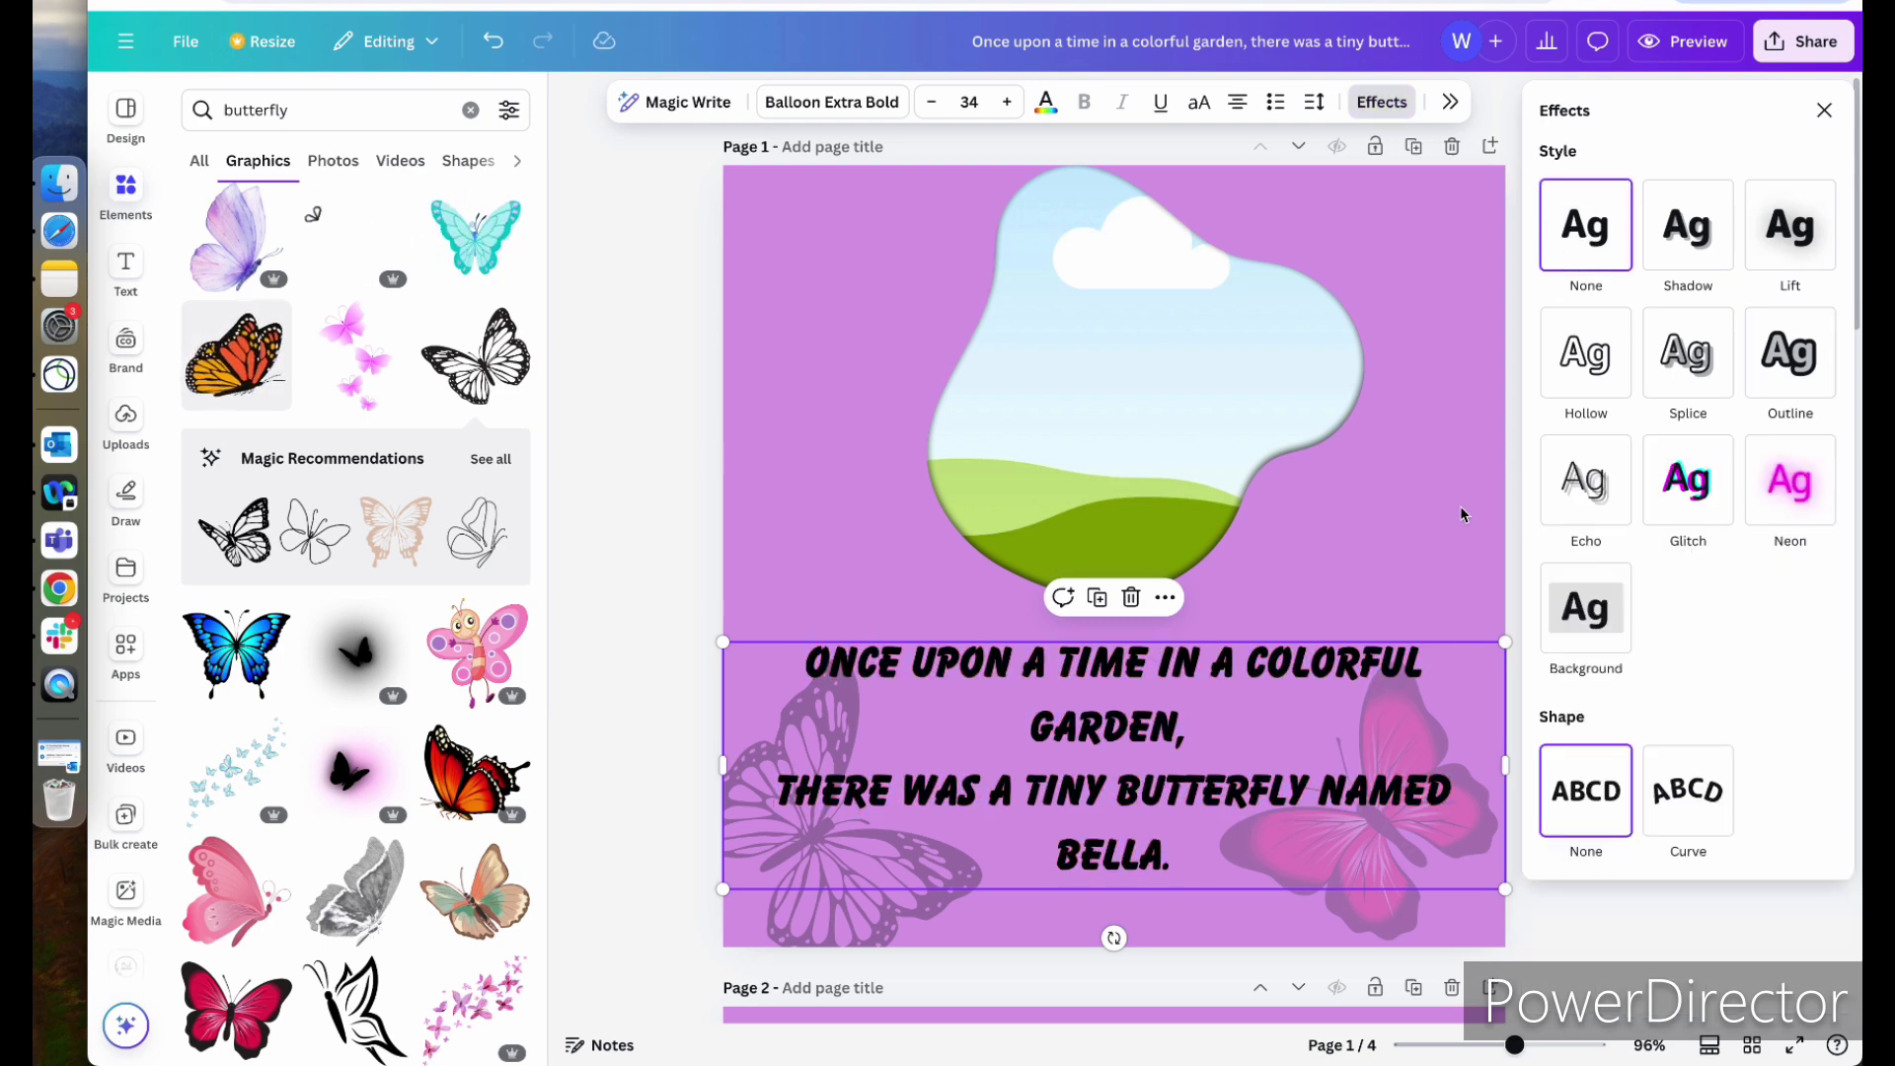
left_click(1382, 533)
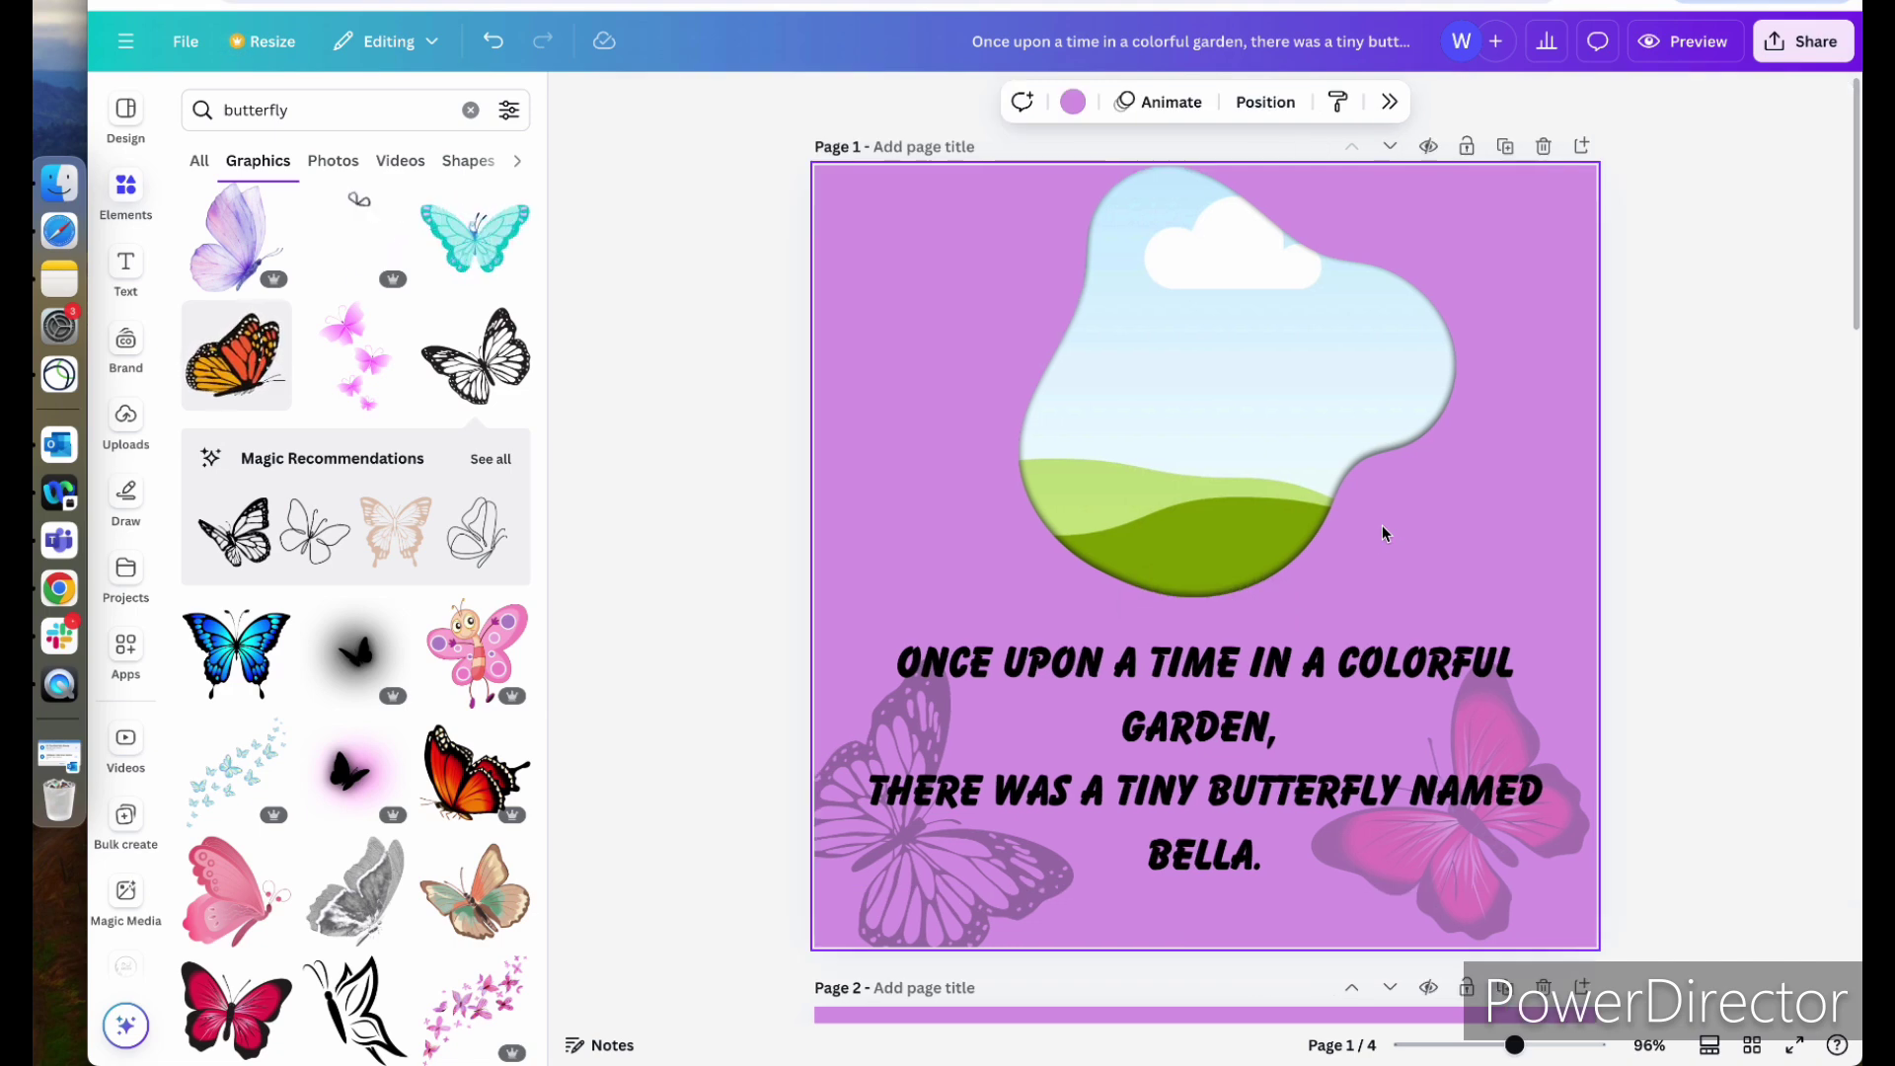
scroll(1359, 725, "down", 5)
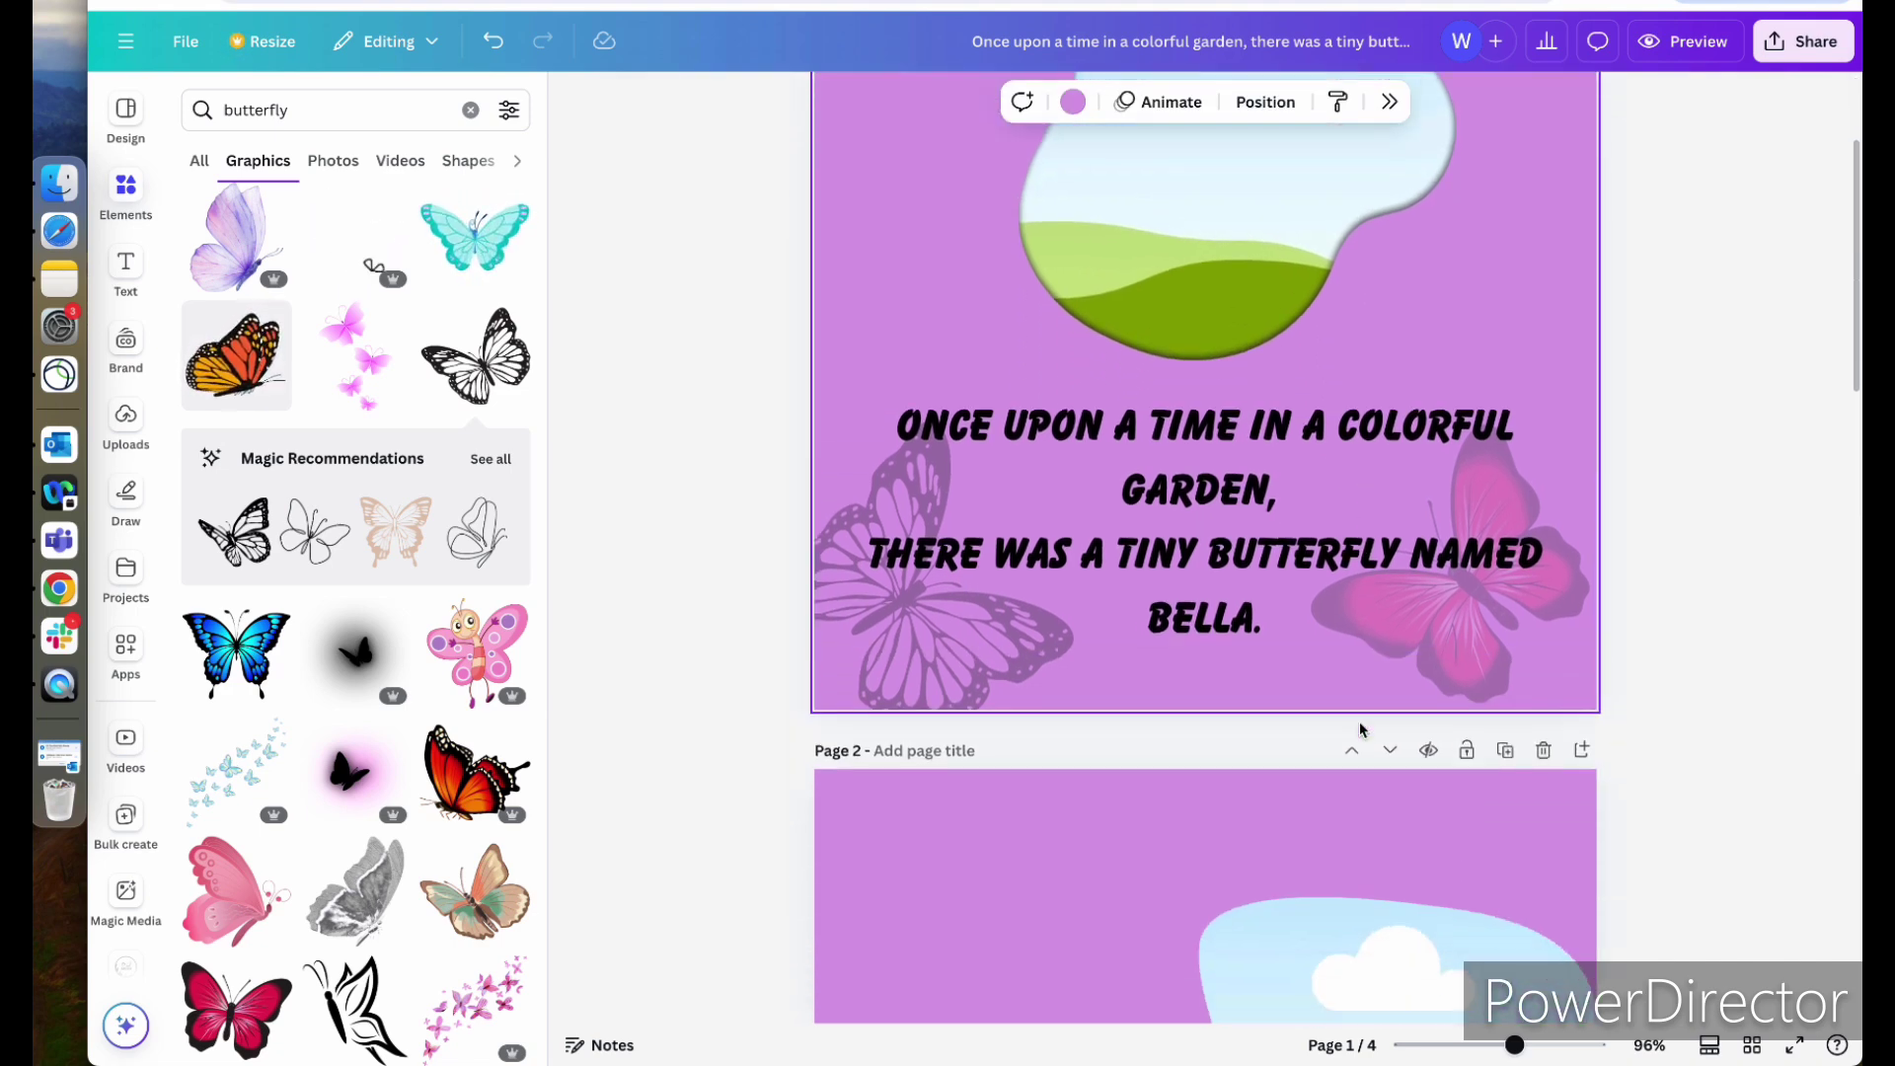
- Add the brown, green and orange butterfly graphic to page 2, shrink it and place it against the page's left edge
scroll(1359, 728, "down", 1)
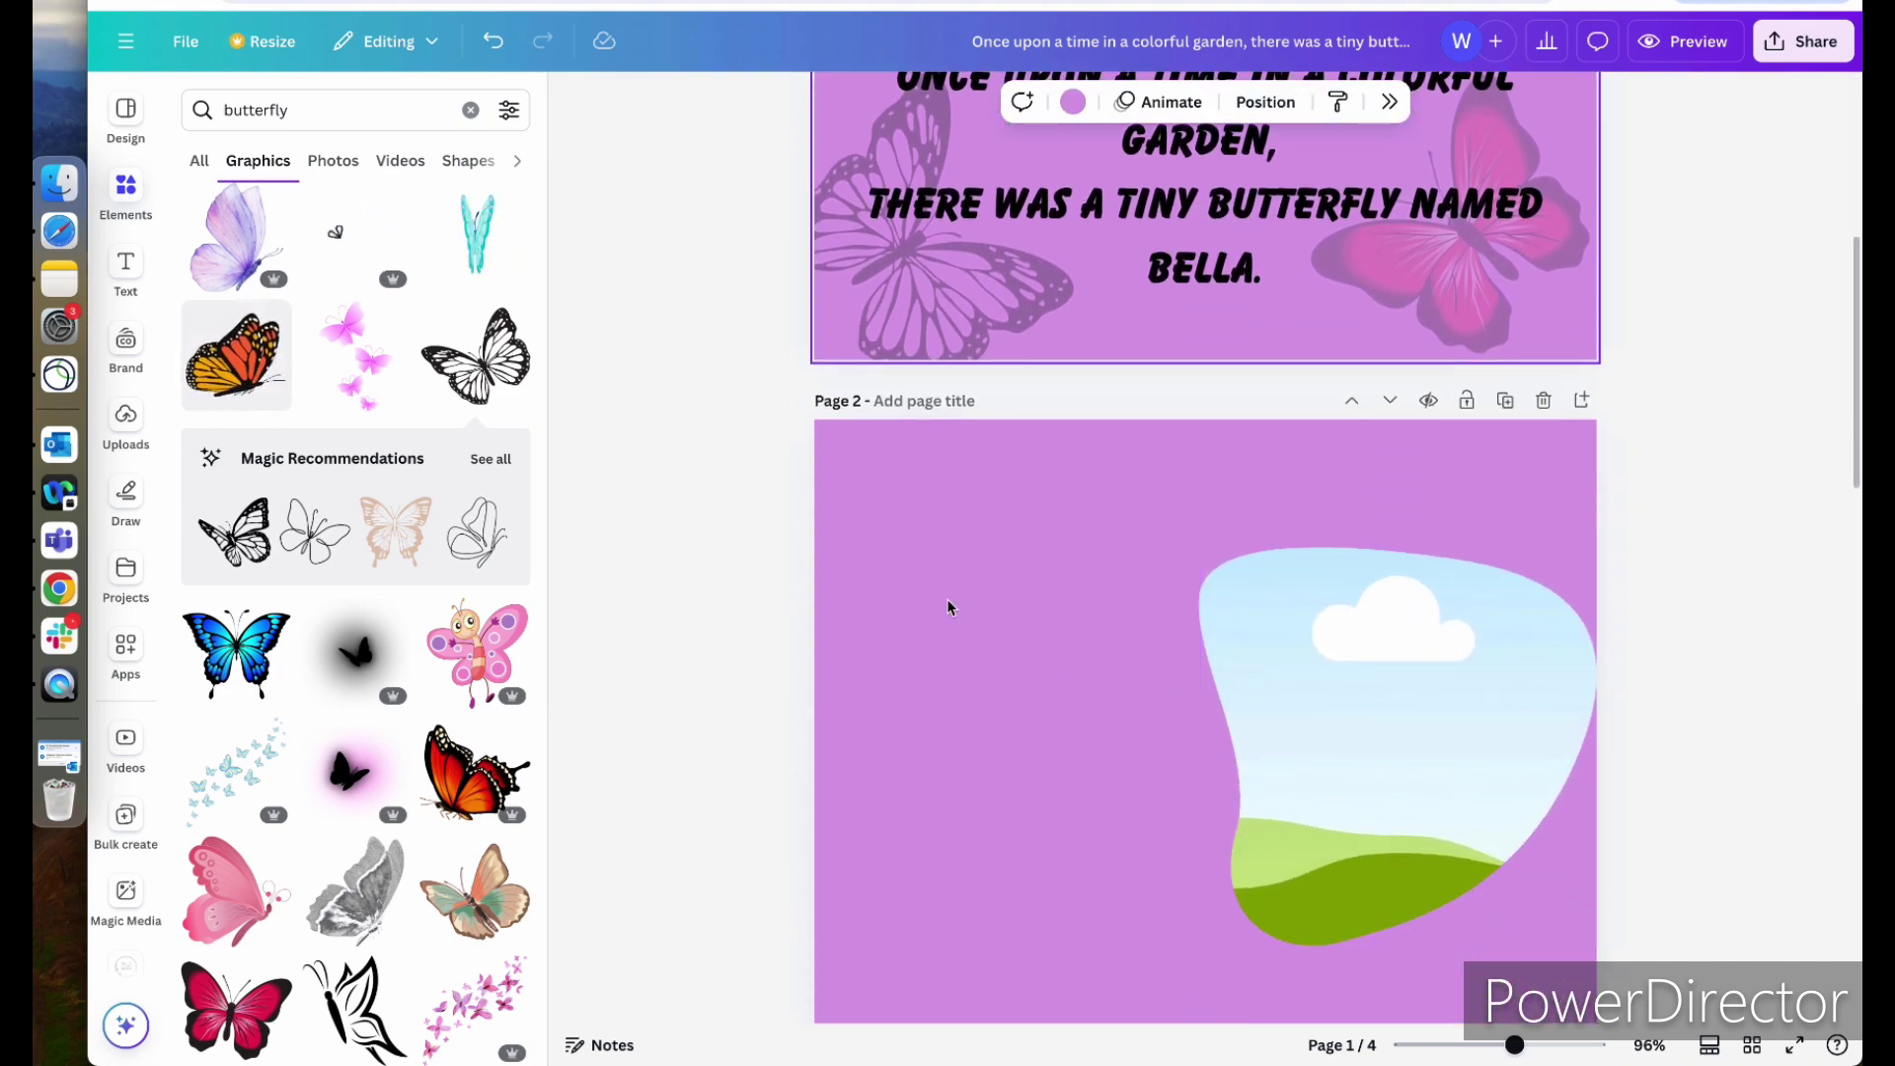
scroll(848, 561, "down", 2)
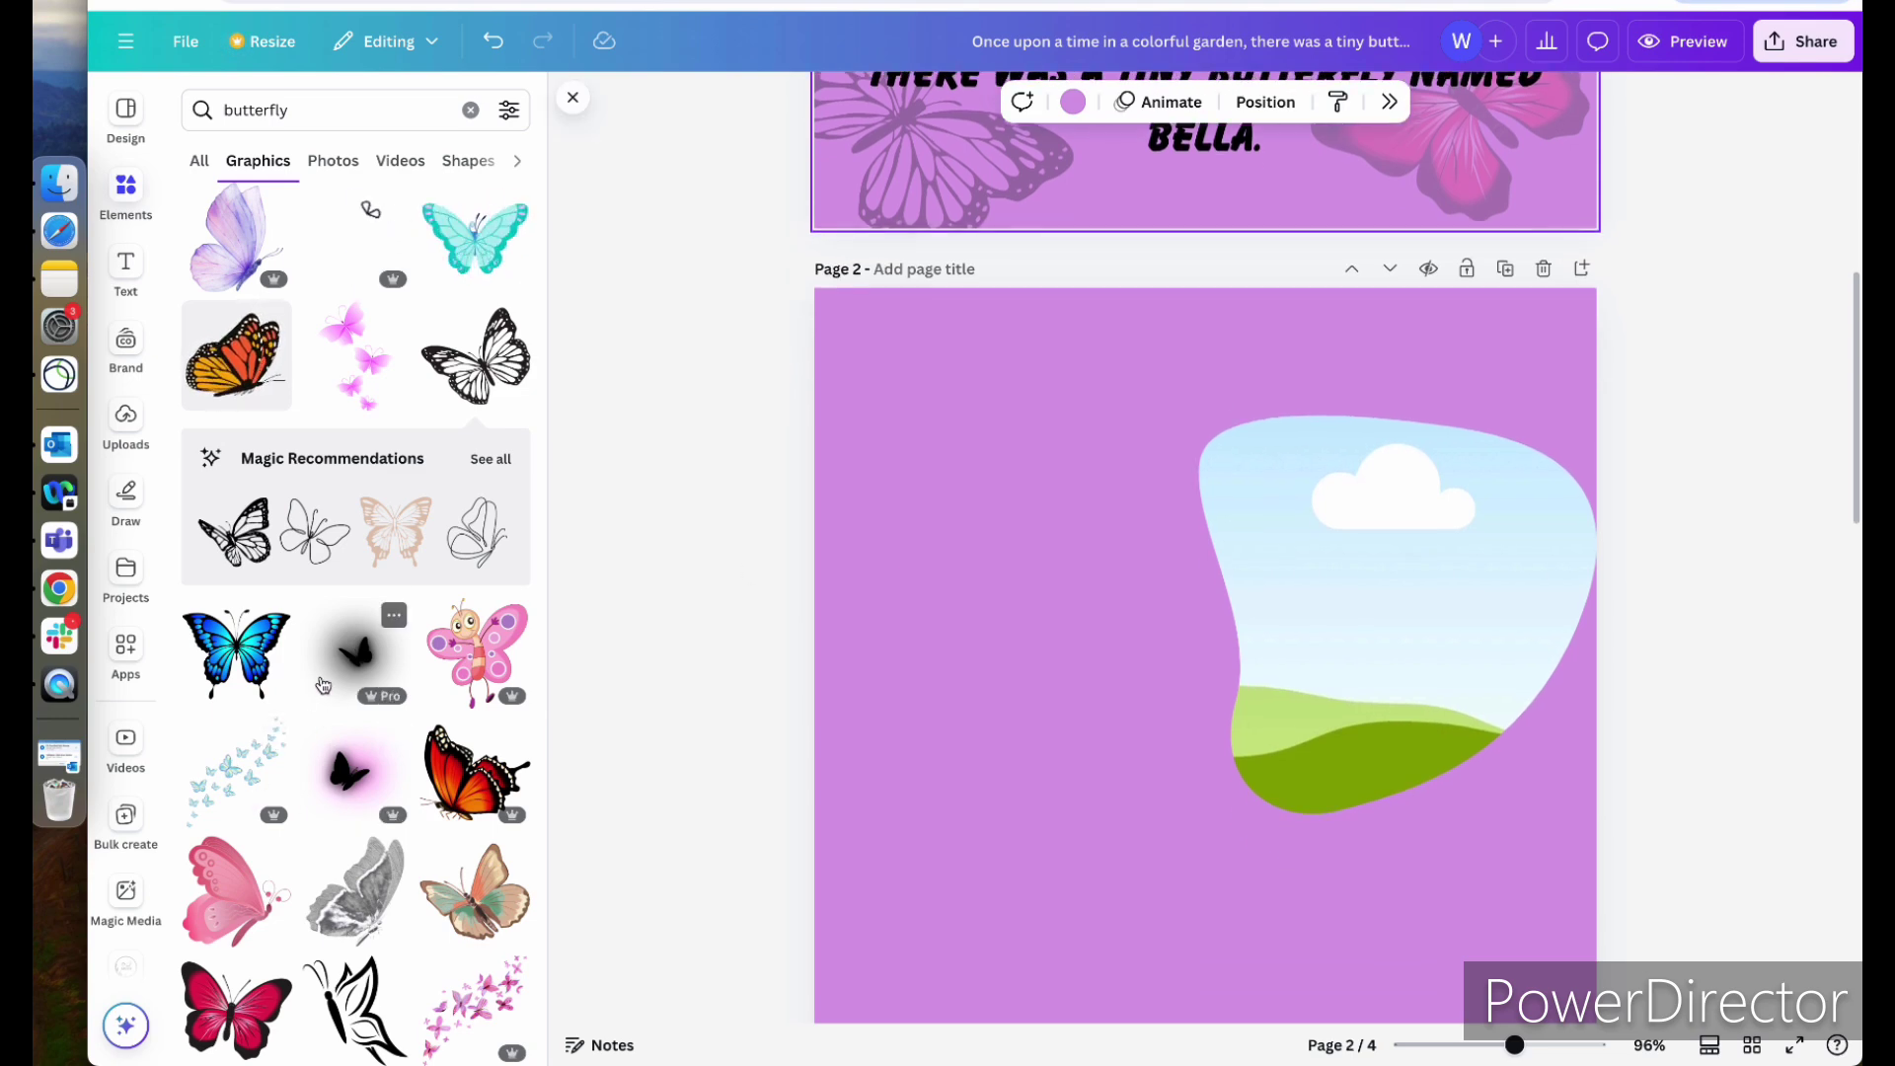
left_click(446, 922)
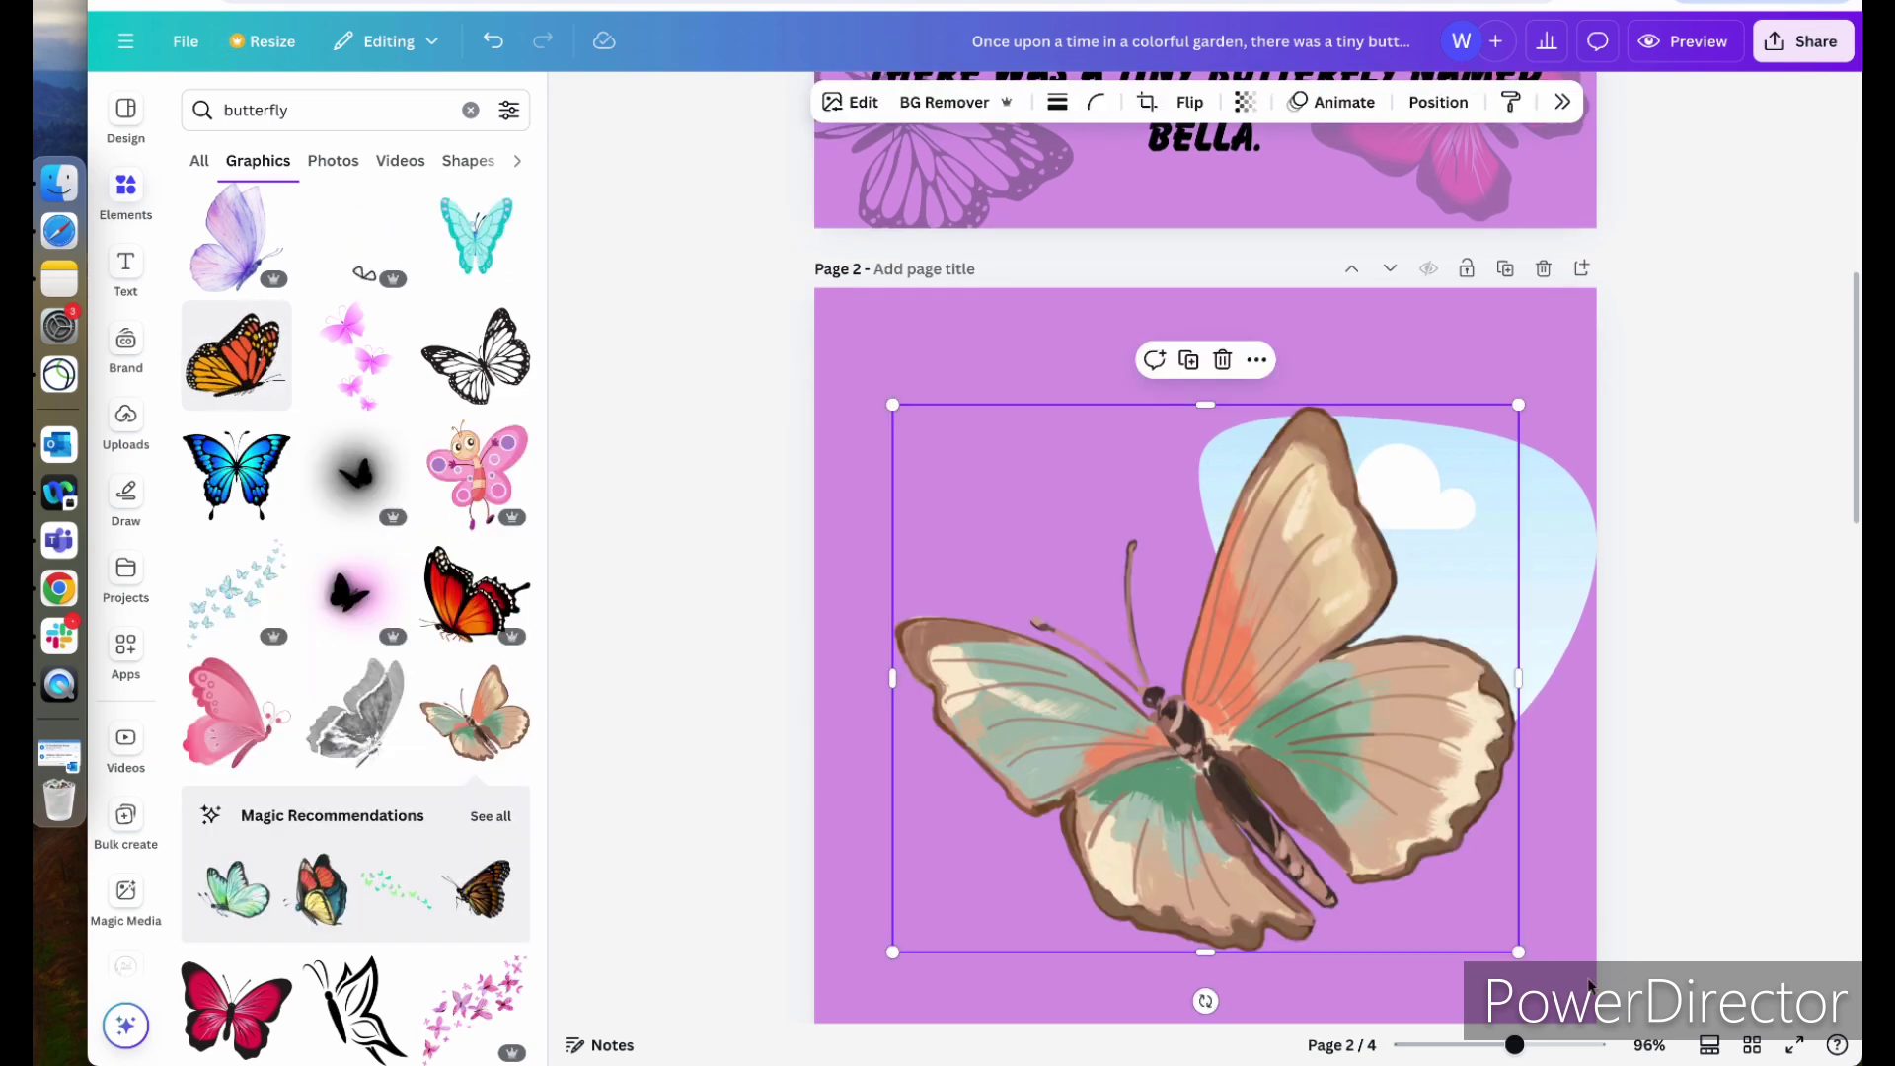
left_click_drag(1518, 952, 1153, 632)
left_click_drag(1043, 525, 971, 599)
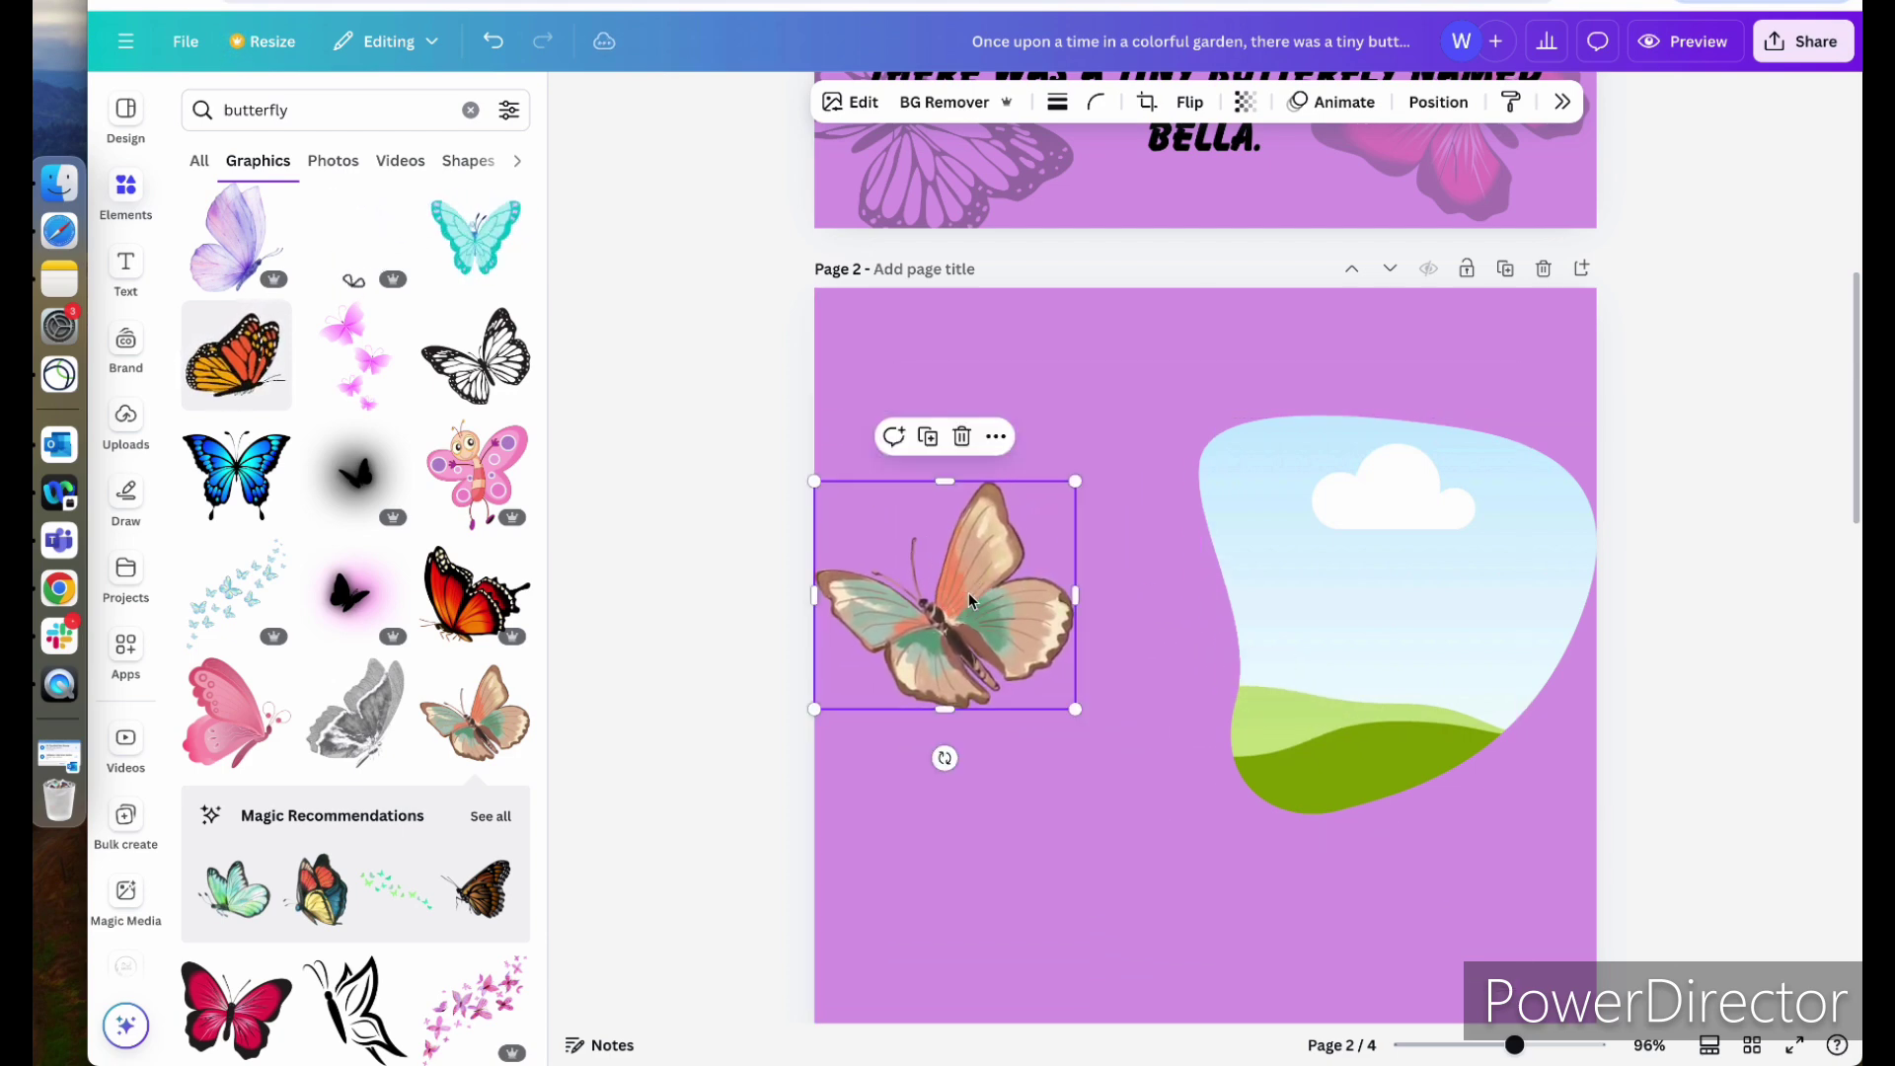
- Set the brown butterfly's transparency to 16 and move it lower along the left edge of page 2
left_click(1245, 102)
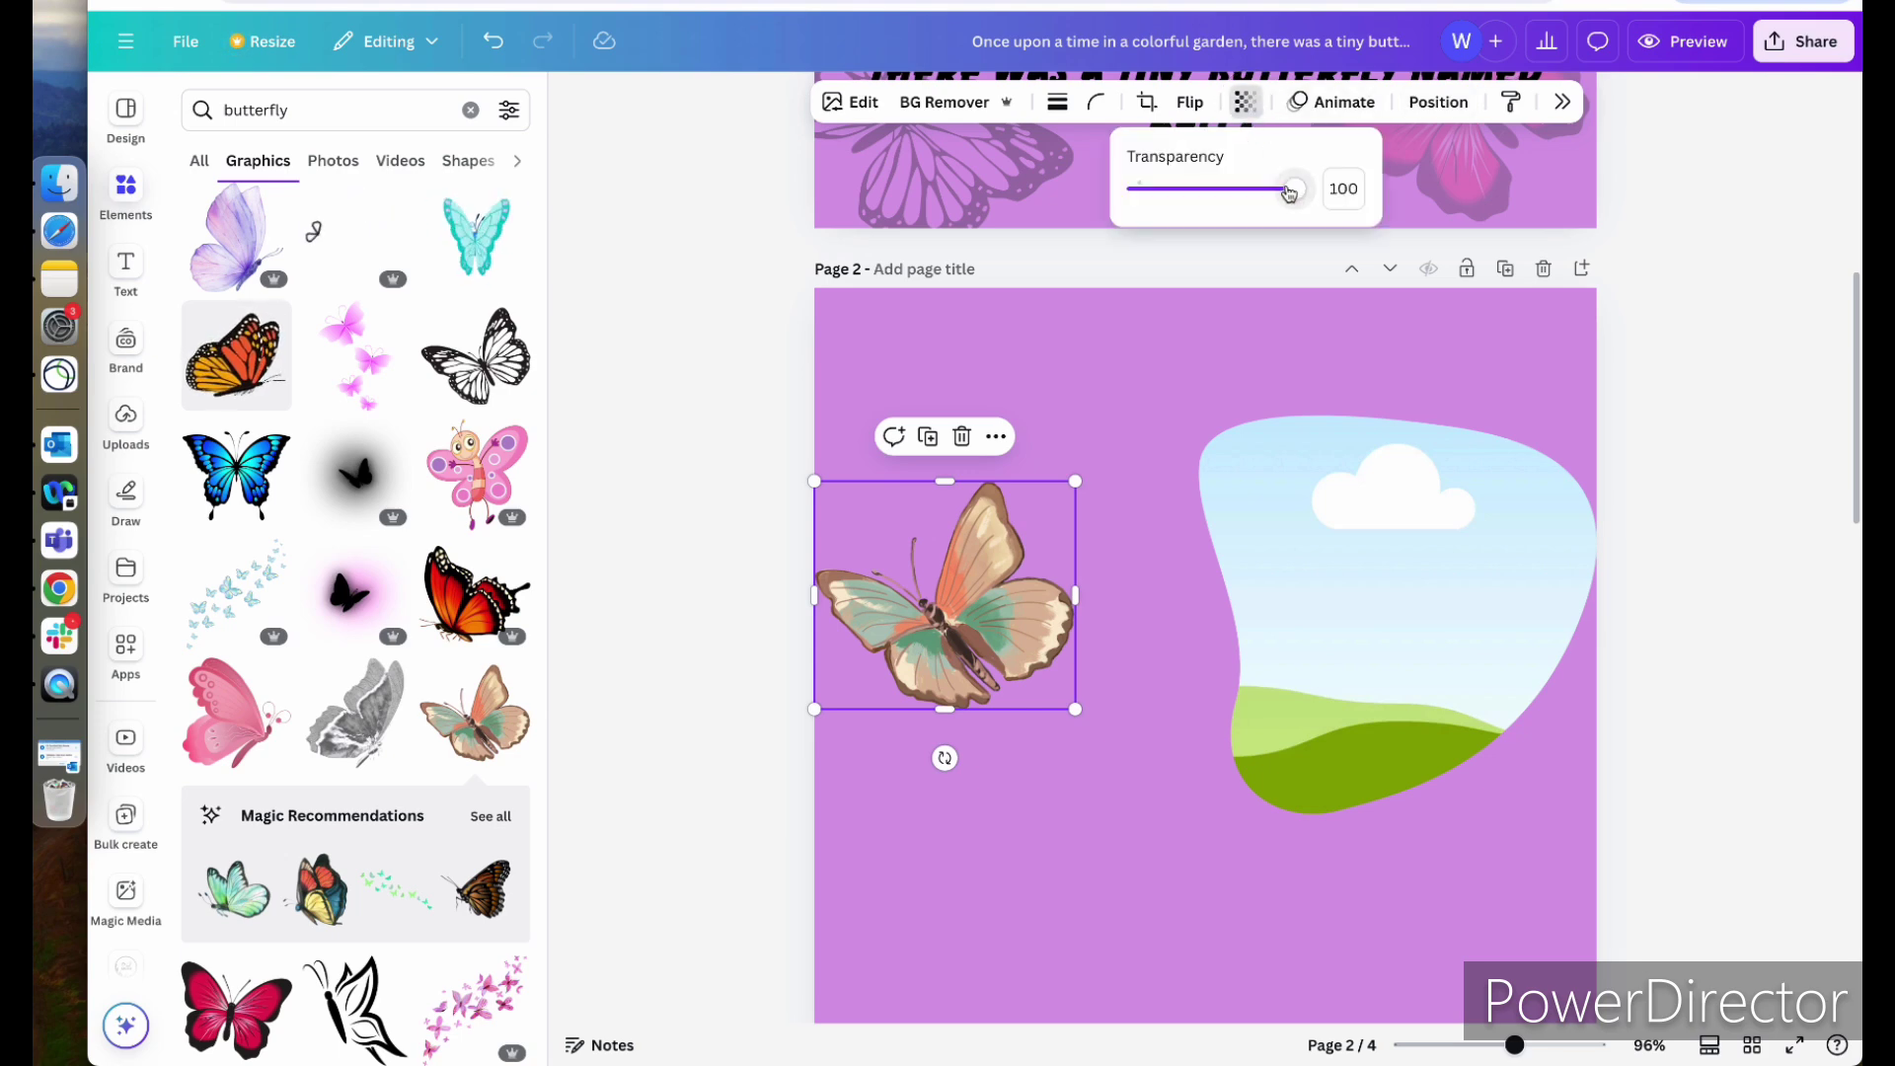
left_click_drag(1301, 189, 1165, 197)
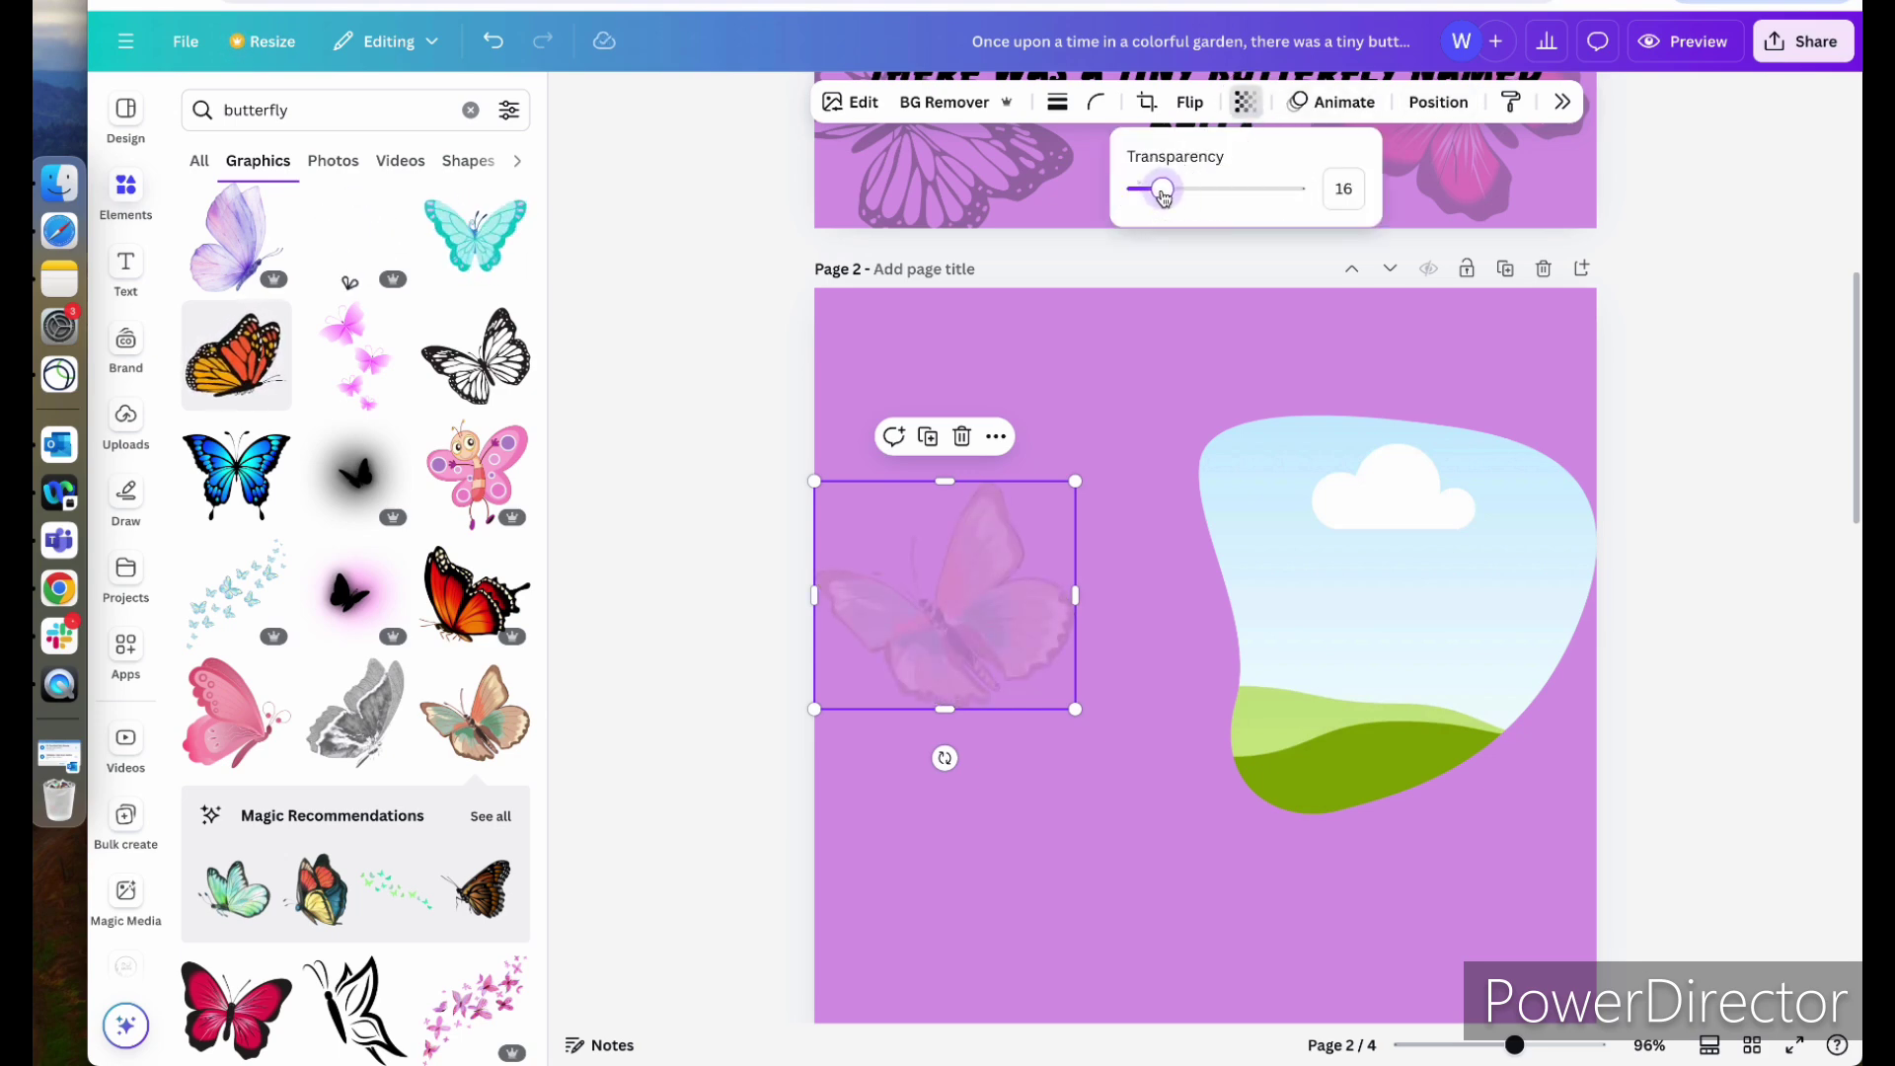
left_click_drag(984, 608, 987, 755)
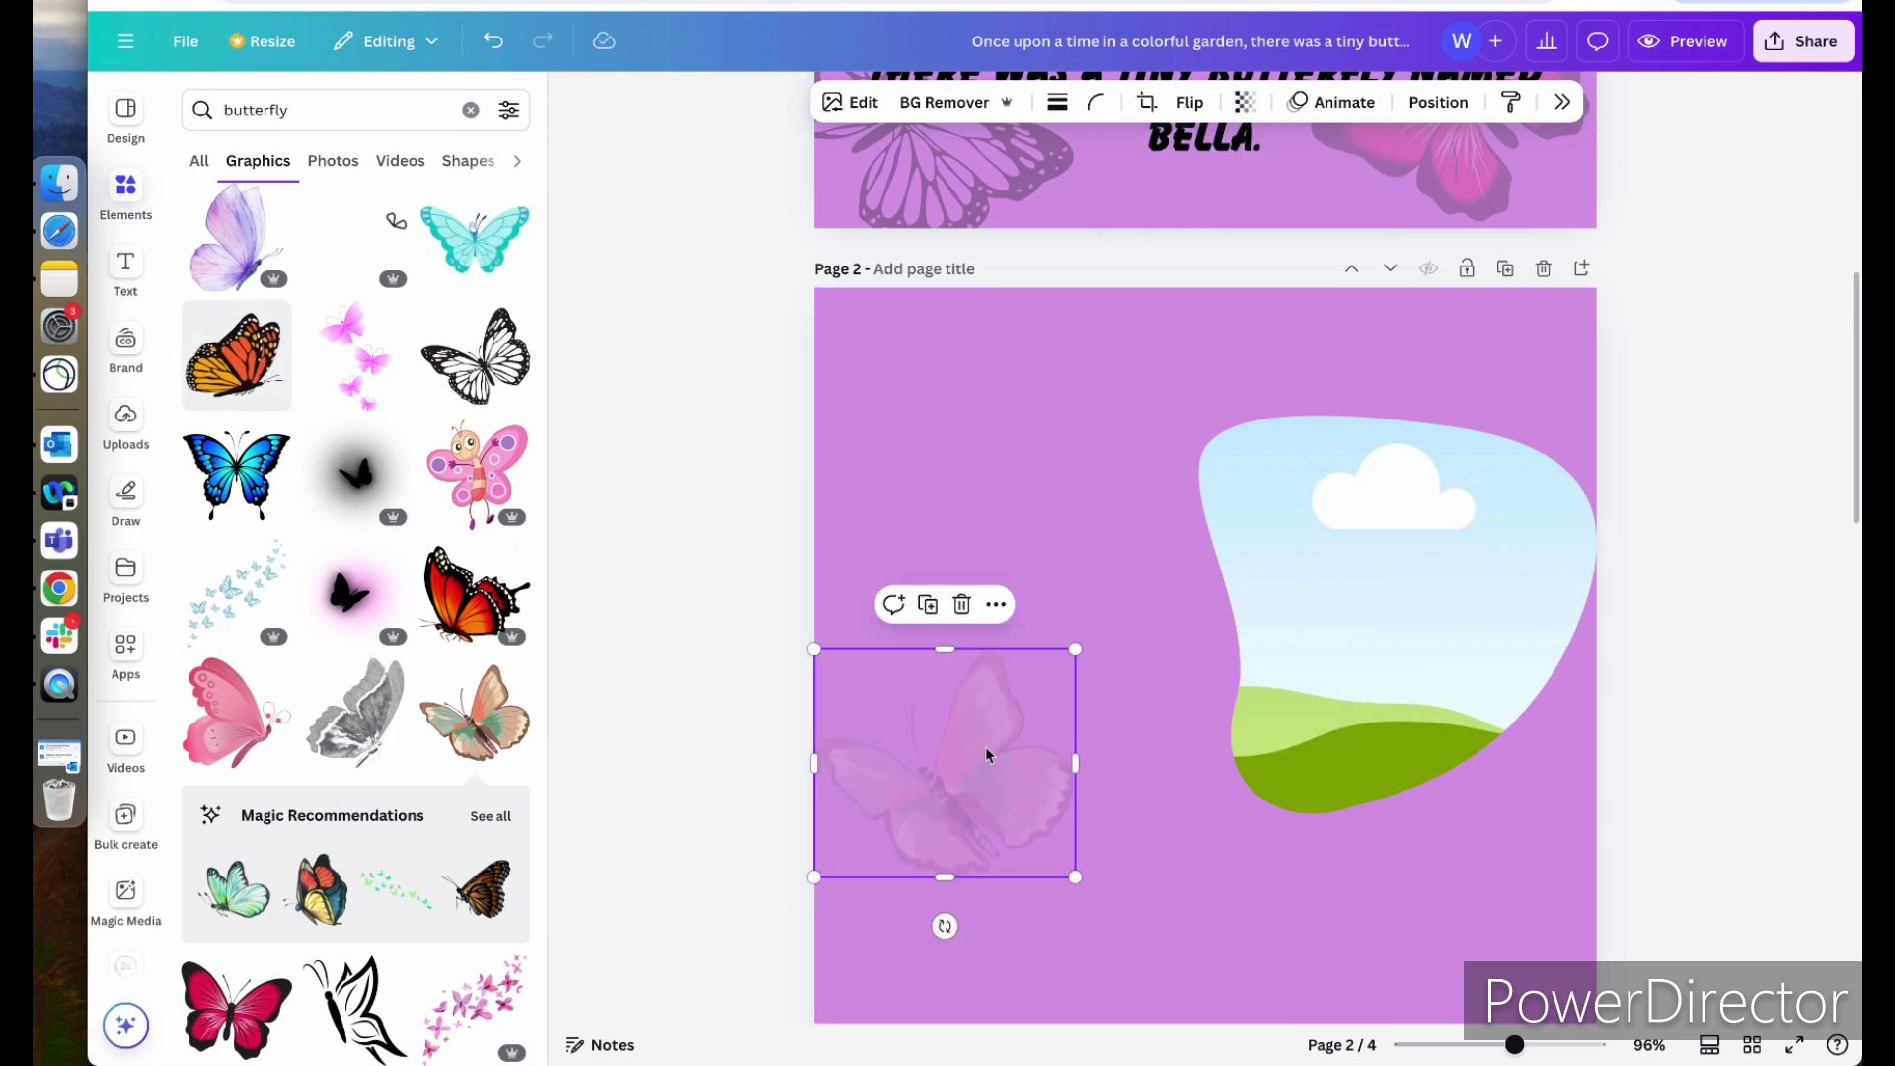
- Add the blue butterfly graphic to page 2, resize and tilt it, and place it in the page's lower-right corner
scroll(1467, 668, "down", 4)
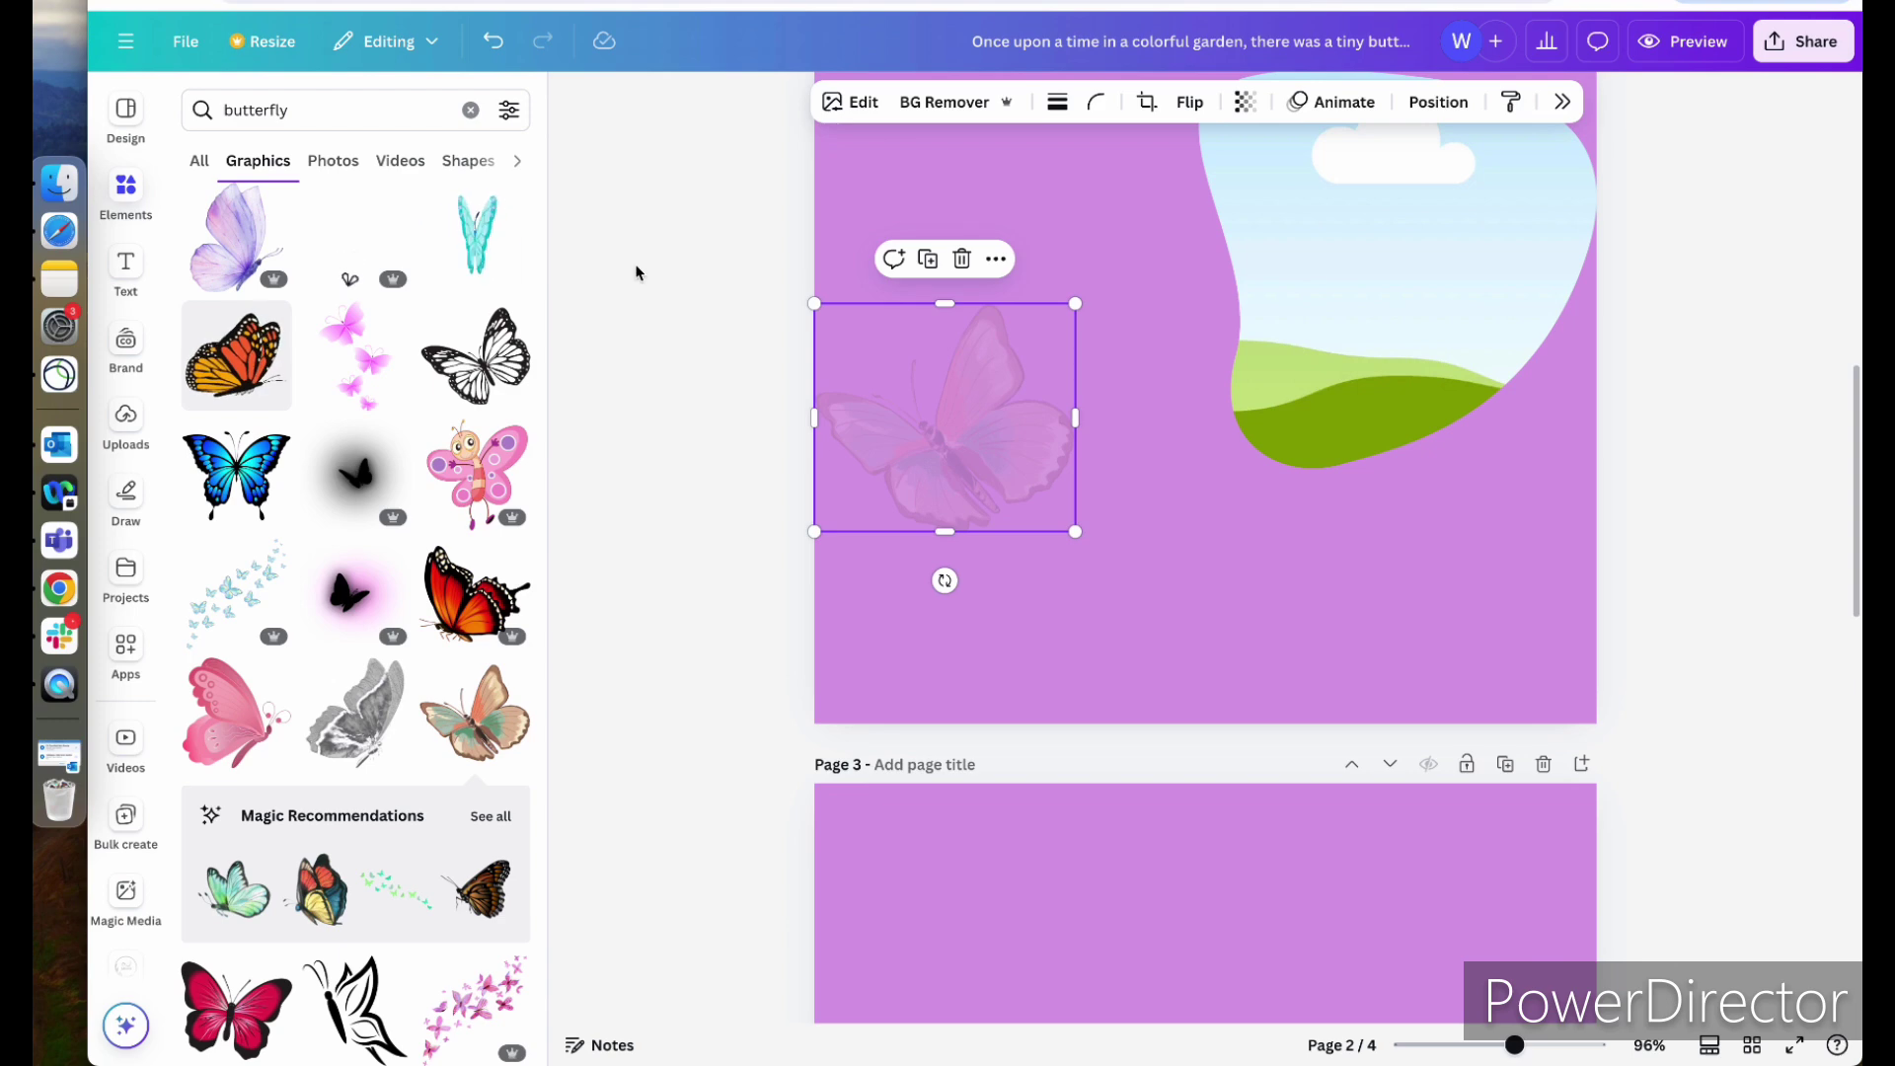
left_click(249, 493)
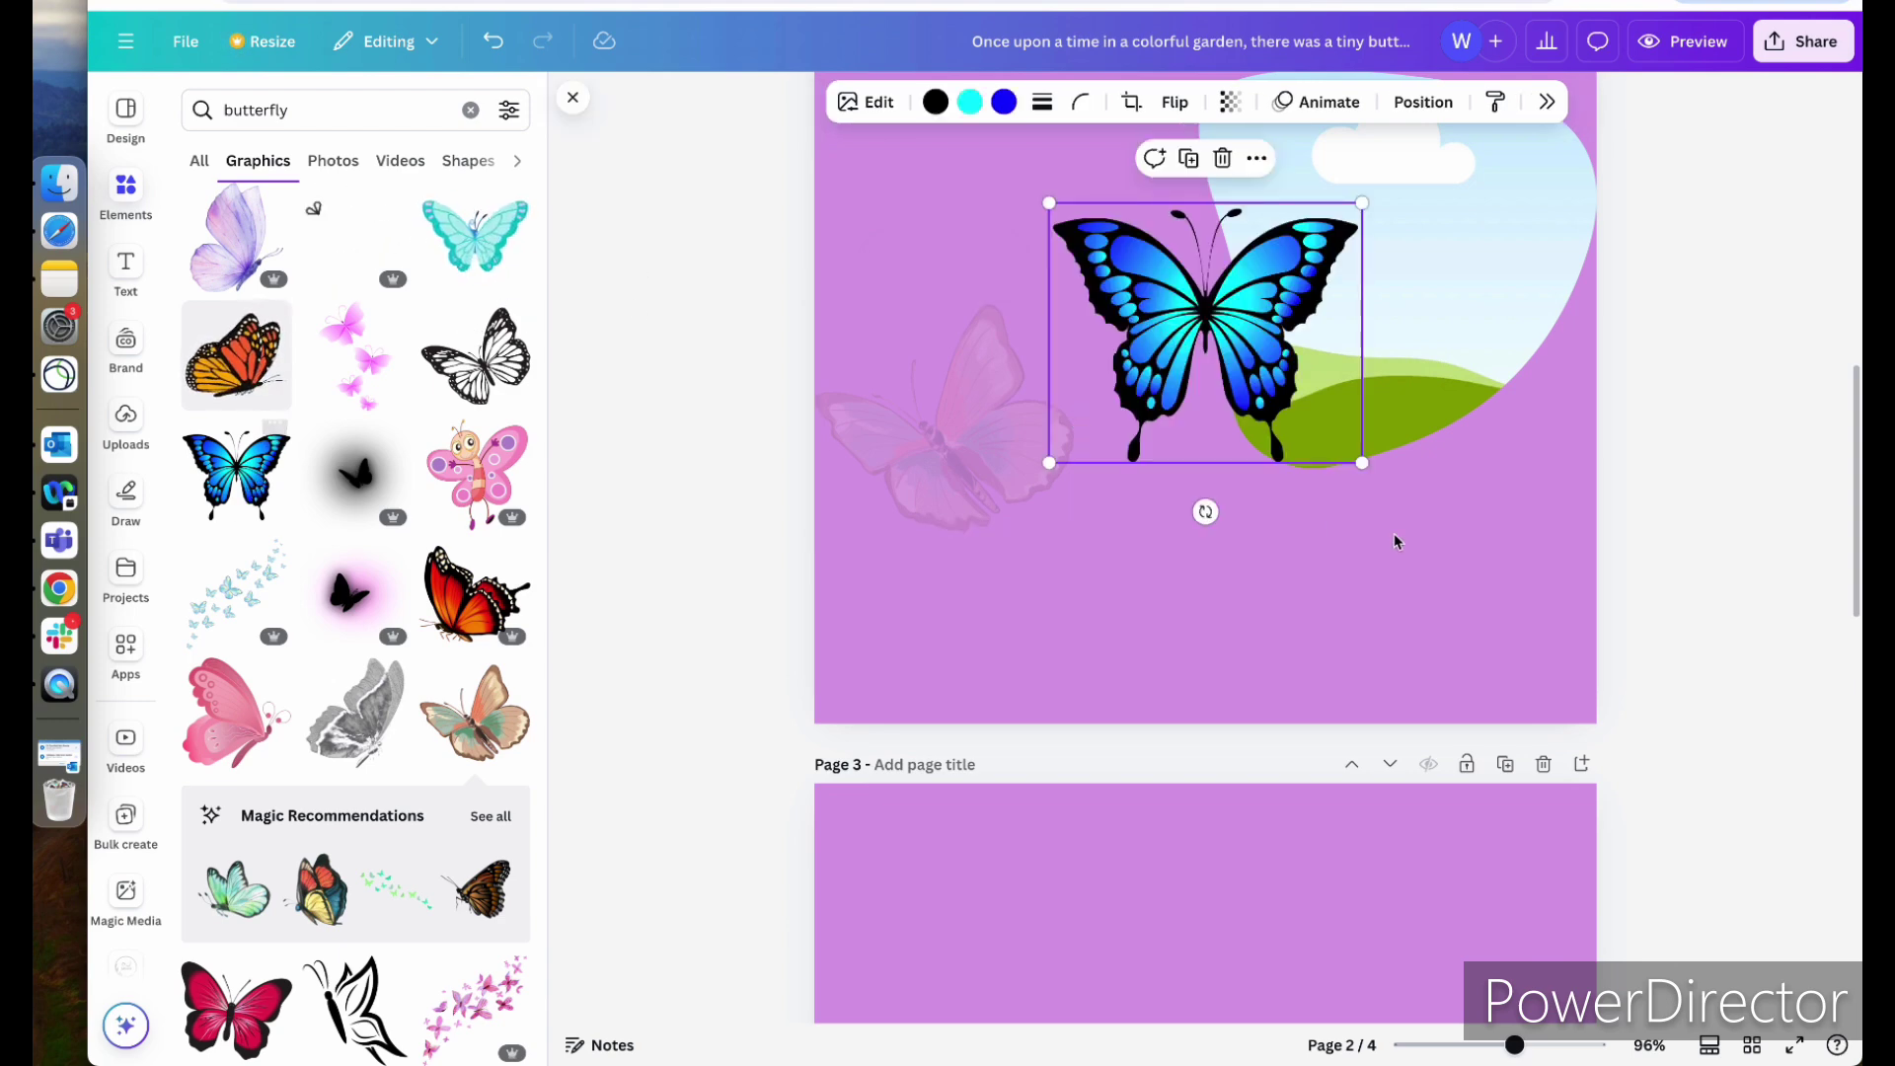
left_click_drag(1364, 462, 1500, 604)
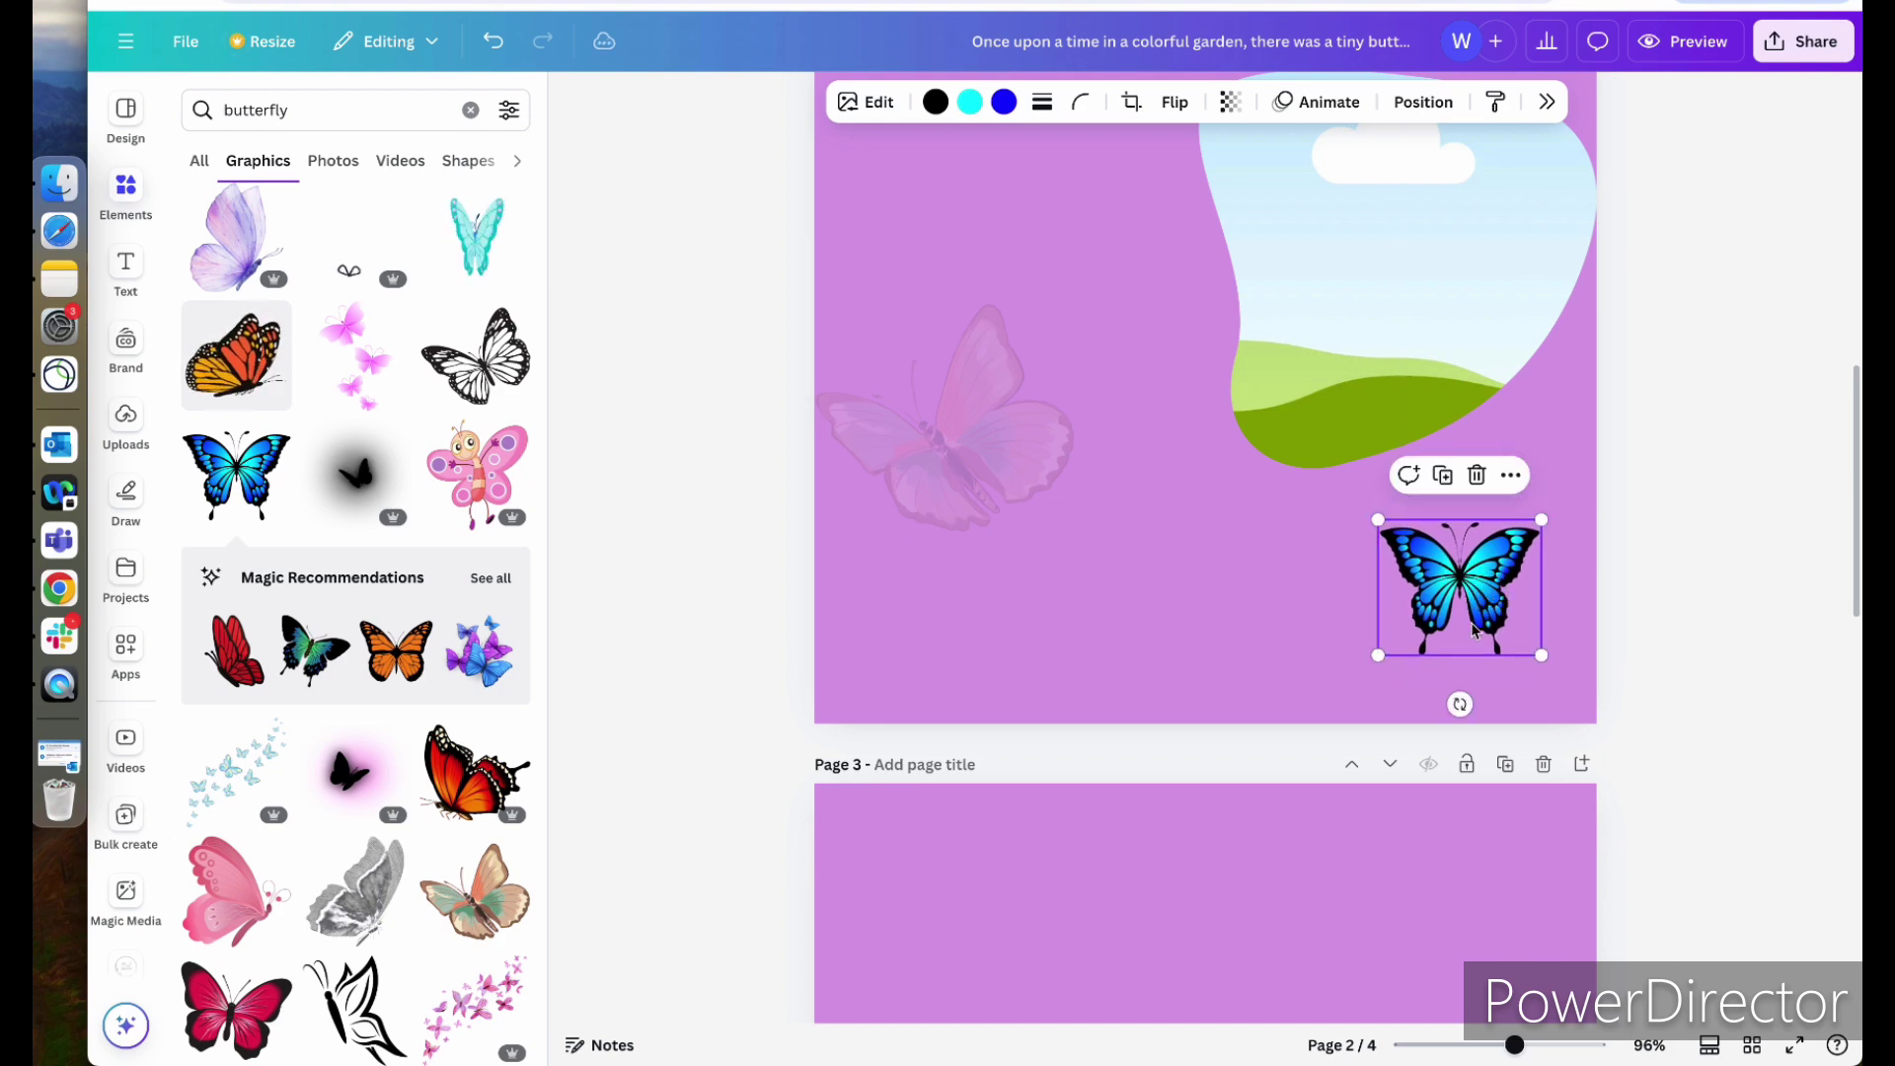
left_click_drag(1459, 698, 1458, 792)
left_click_drag(1431, 656, 1450, 634)
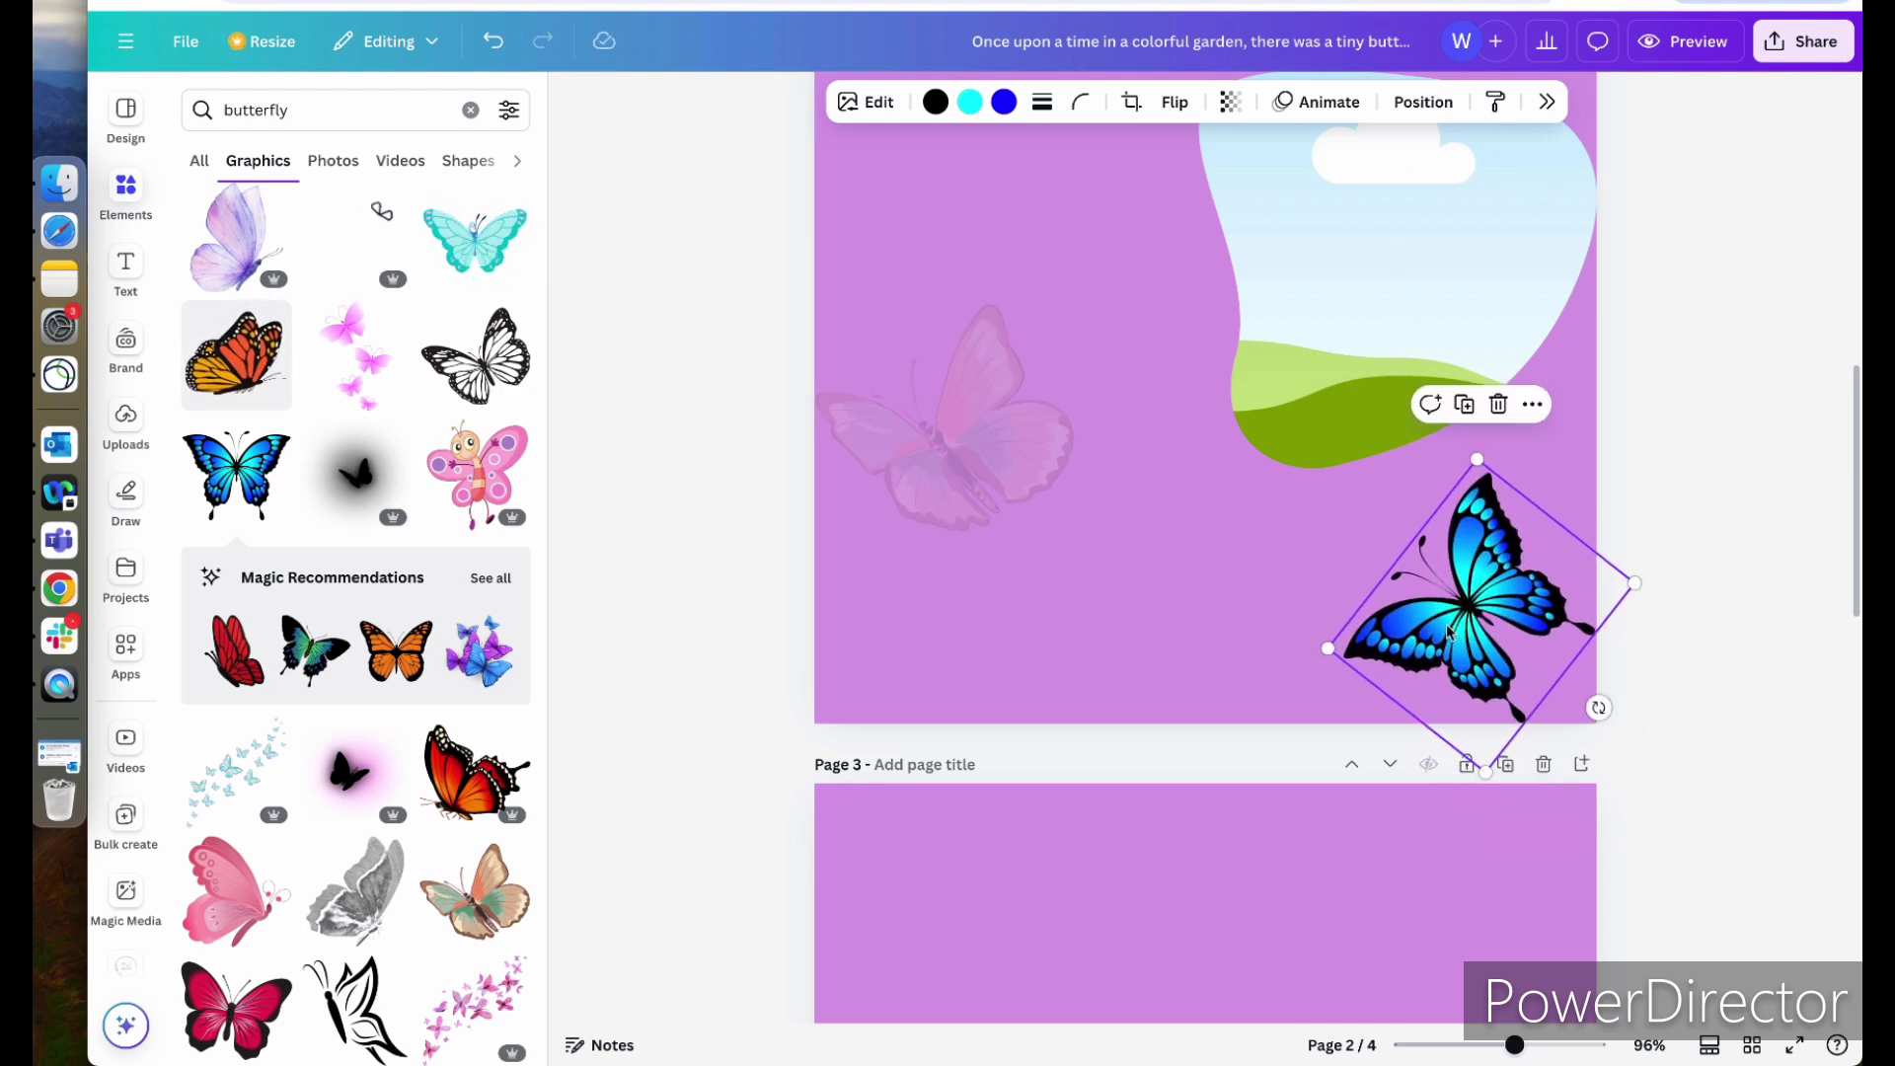
- Set the blue butterfly's transparency to 15
left_click(1229, 102)
left_click_drag(1280, 191, 1148, 190)
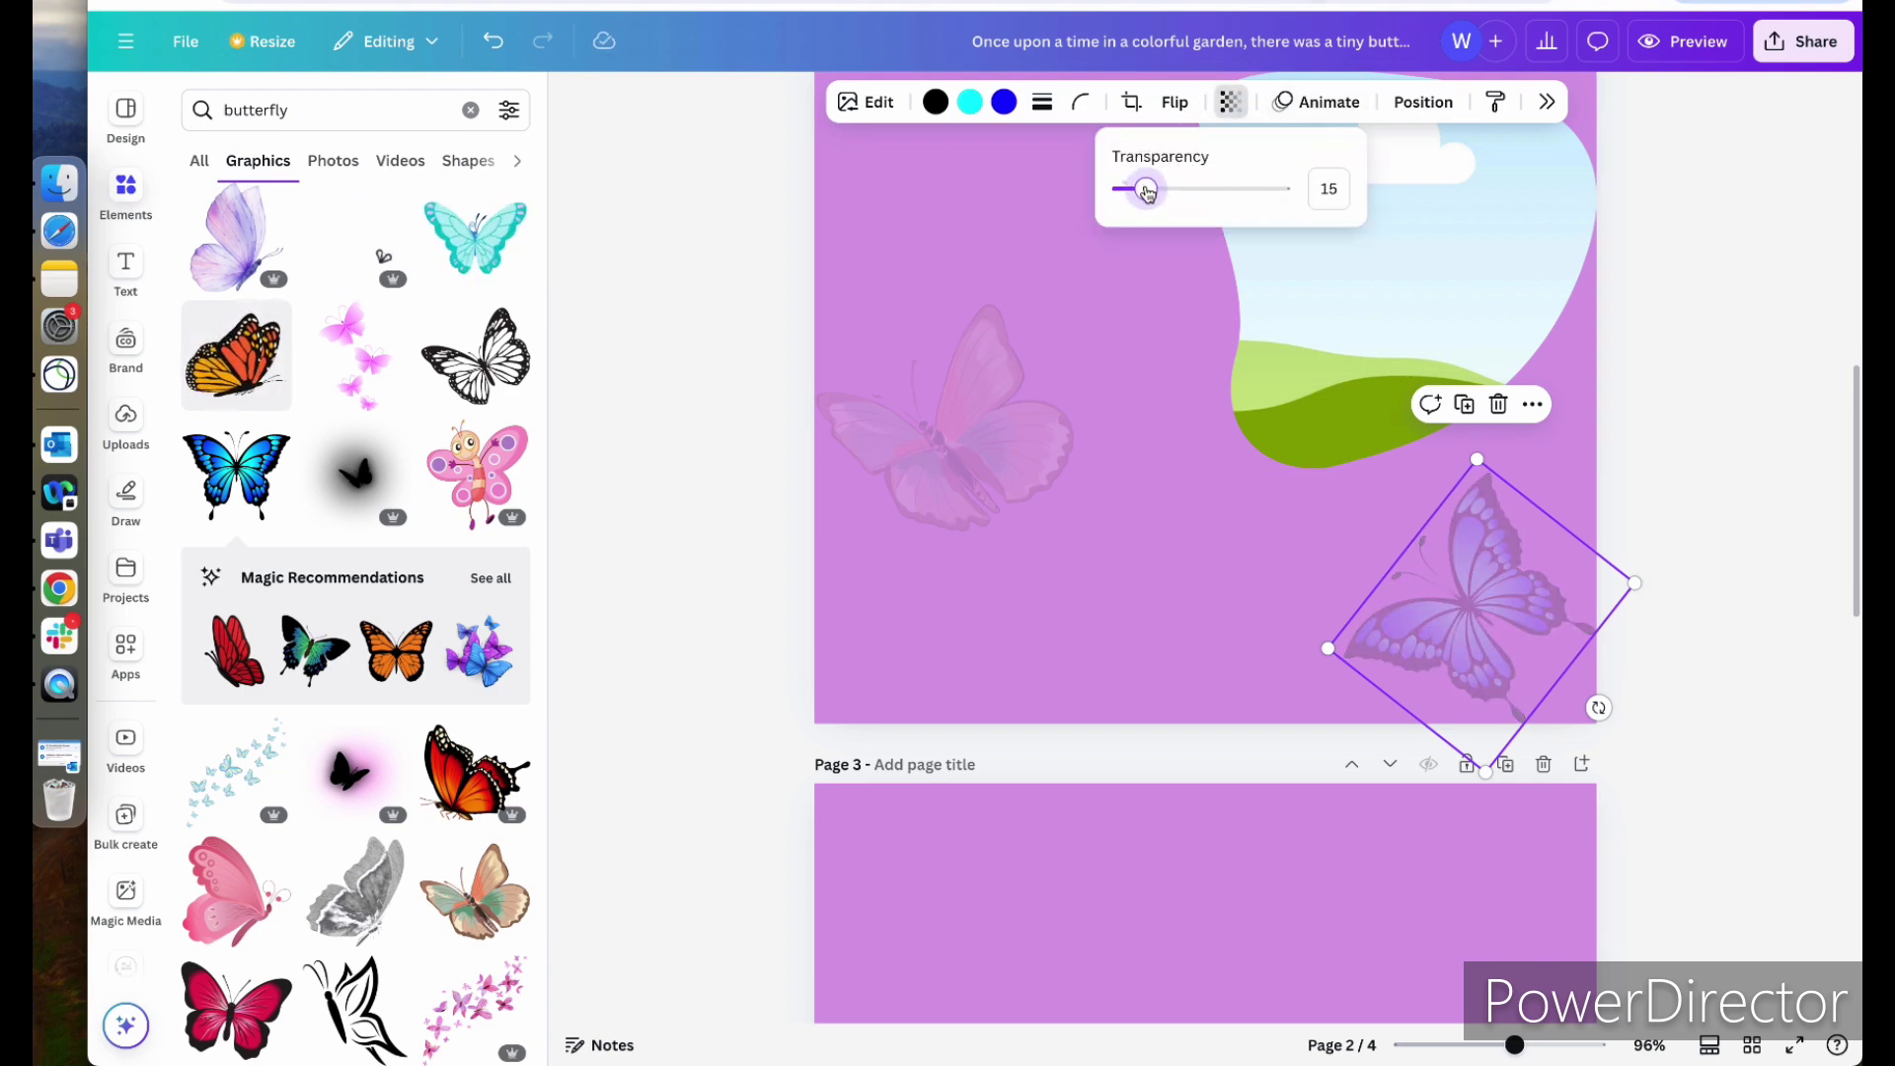
left_click(1180, 512)
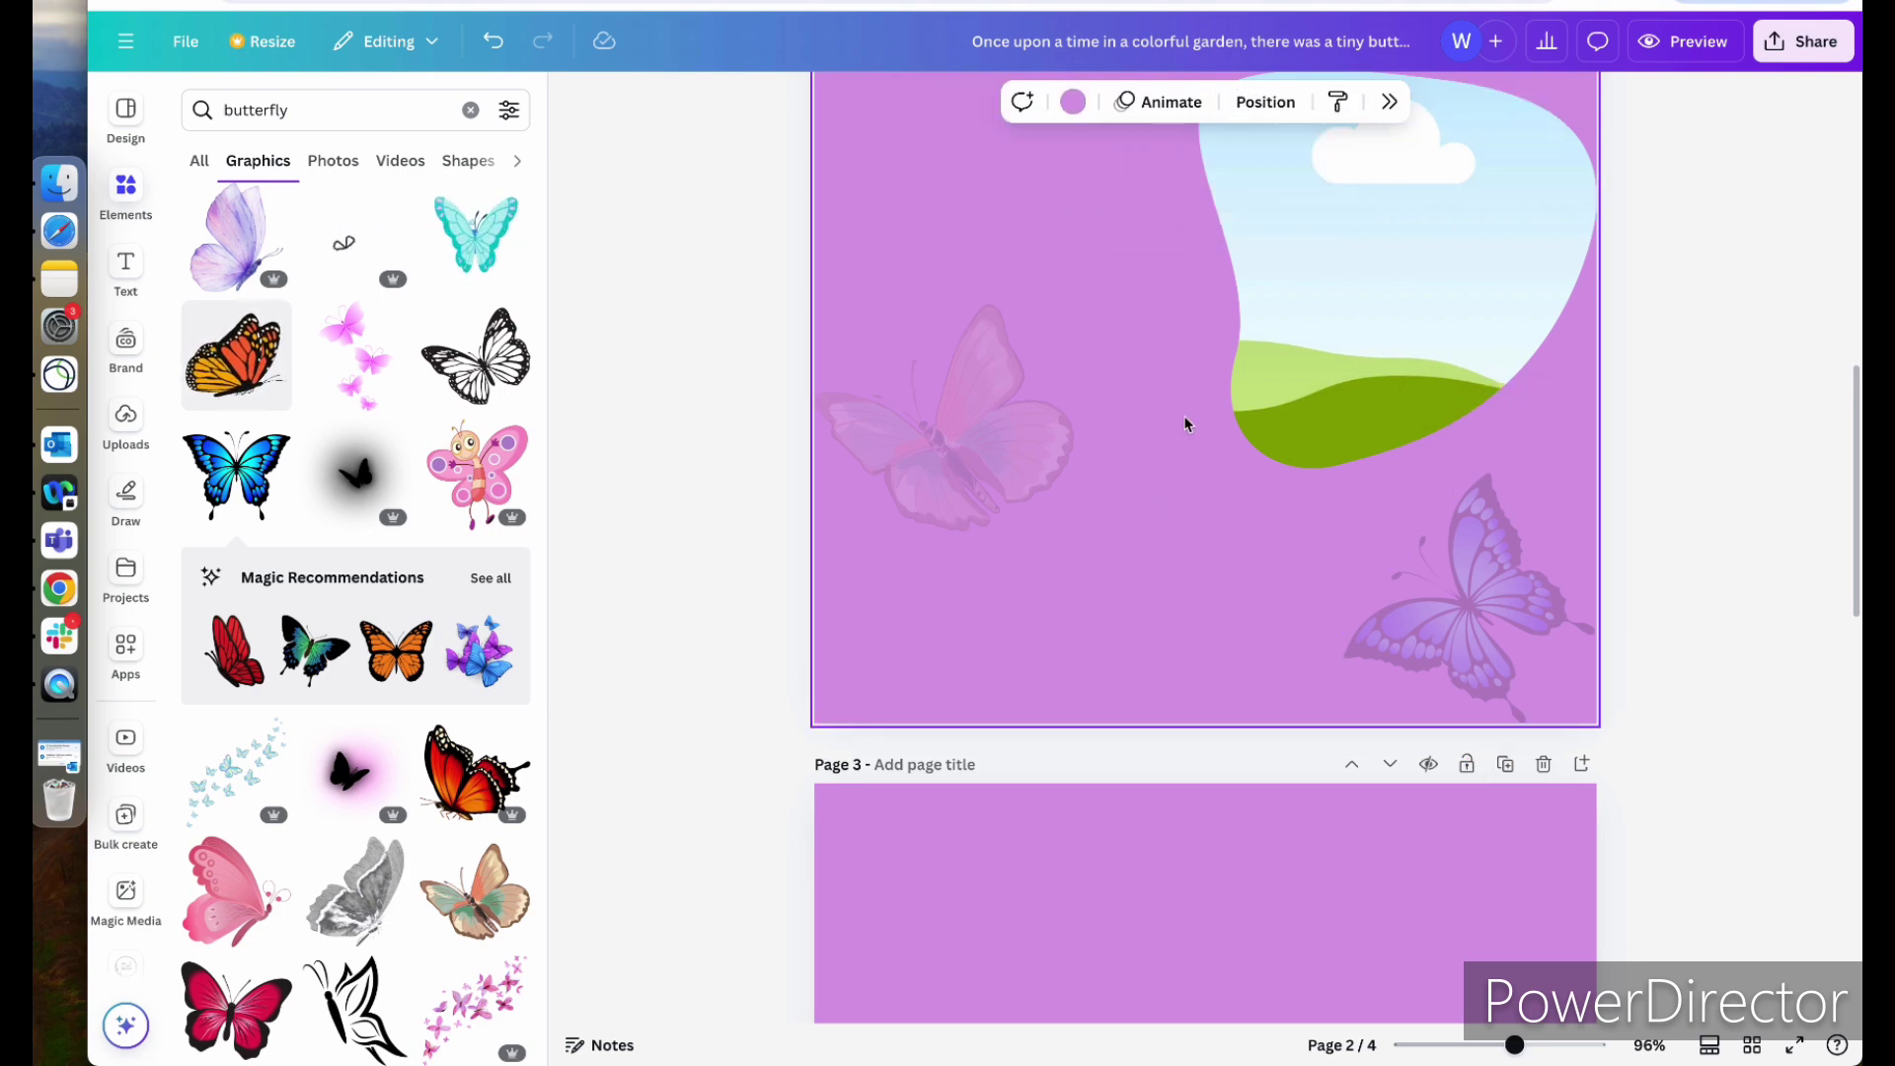
scroll(1185, 423, "up", 10)
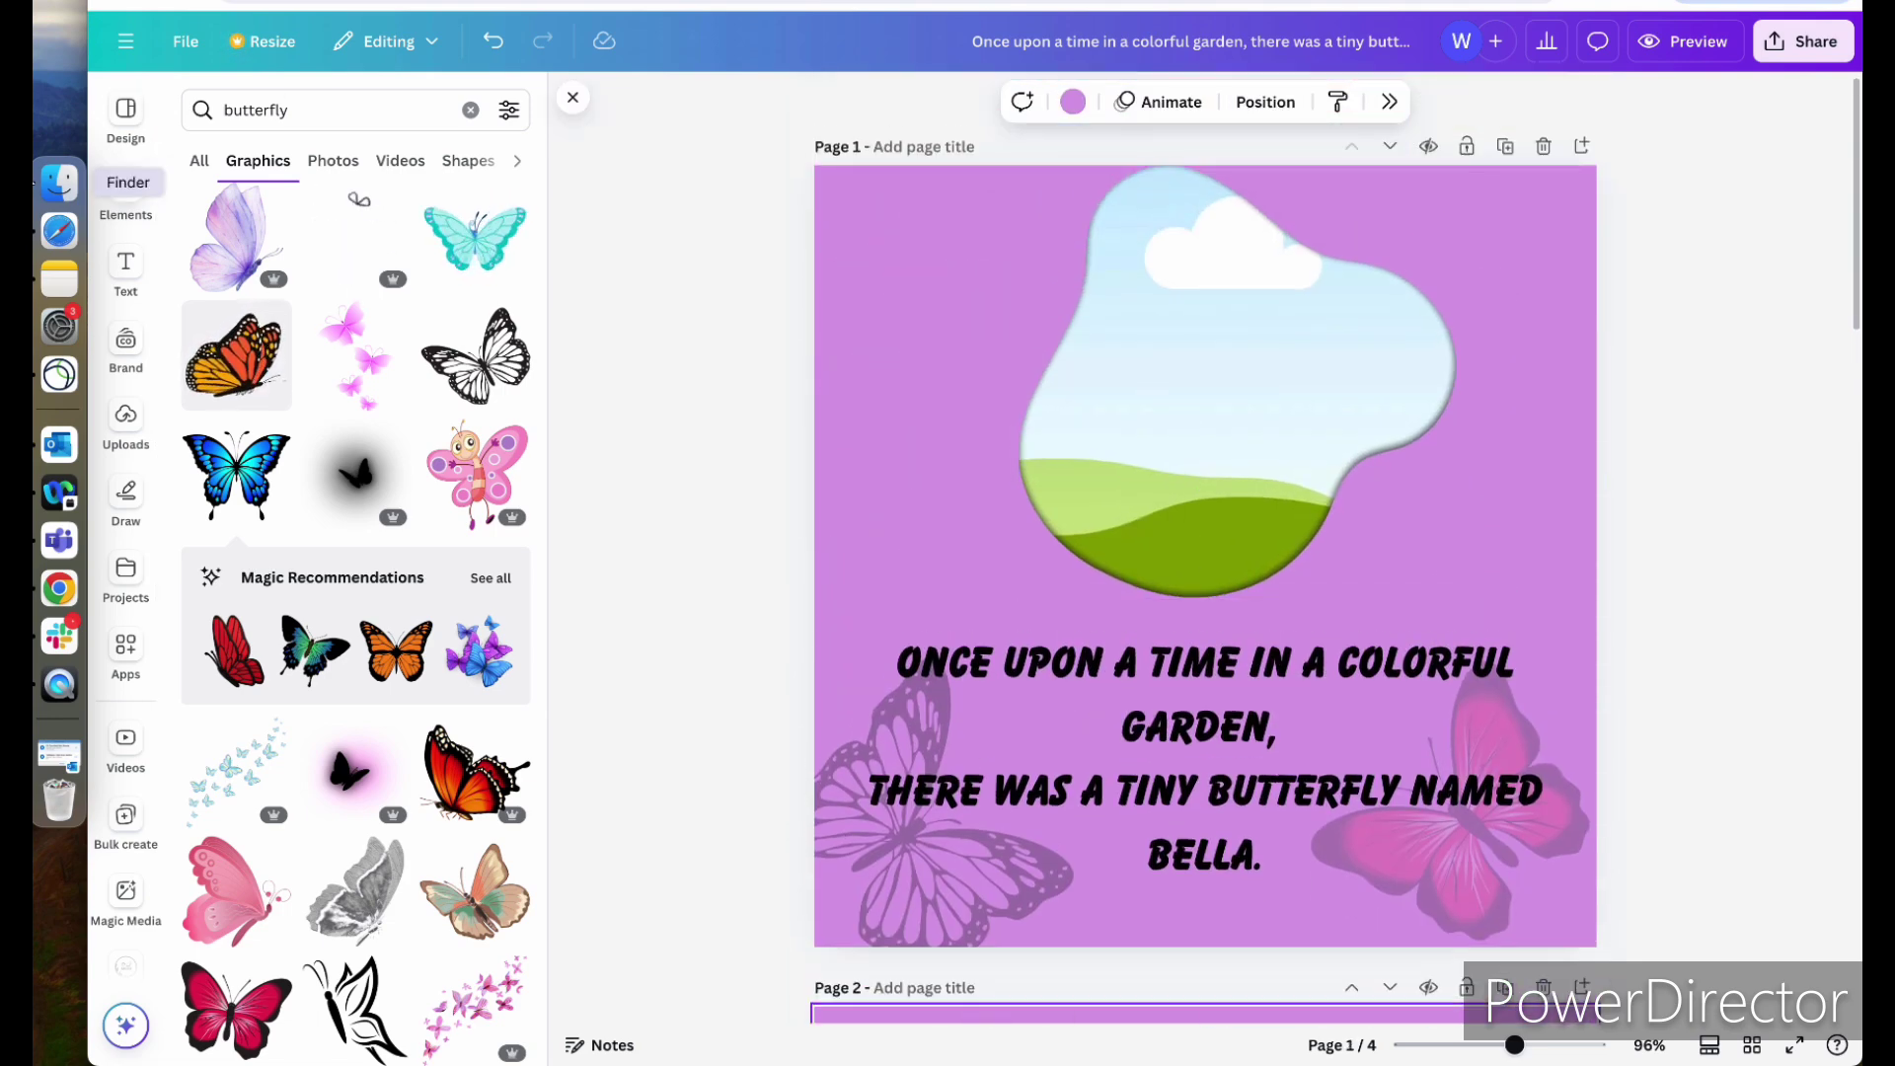
left_click(59, 279)
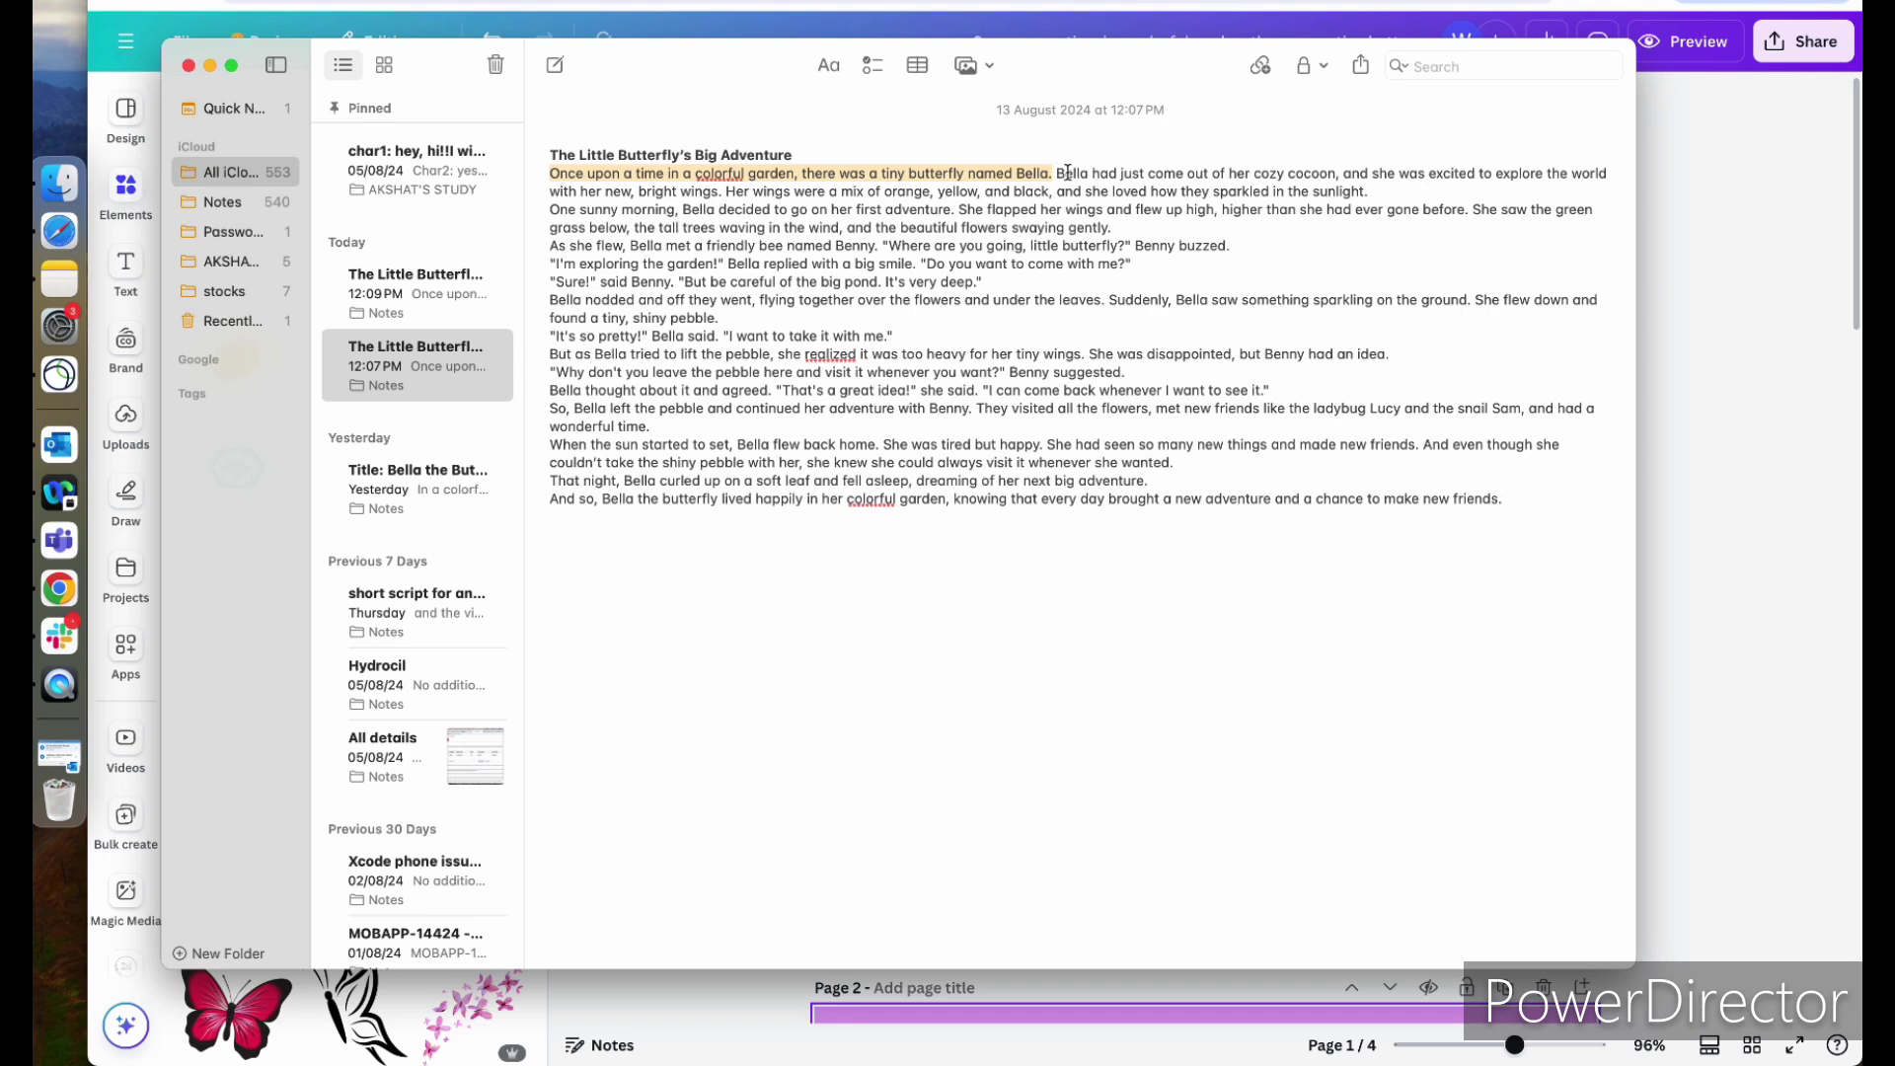
left_click_drag(1058, 174, 1173, 173)
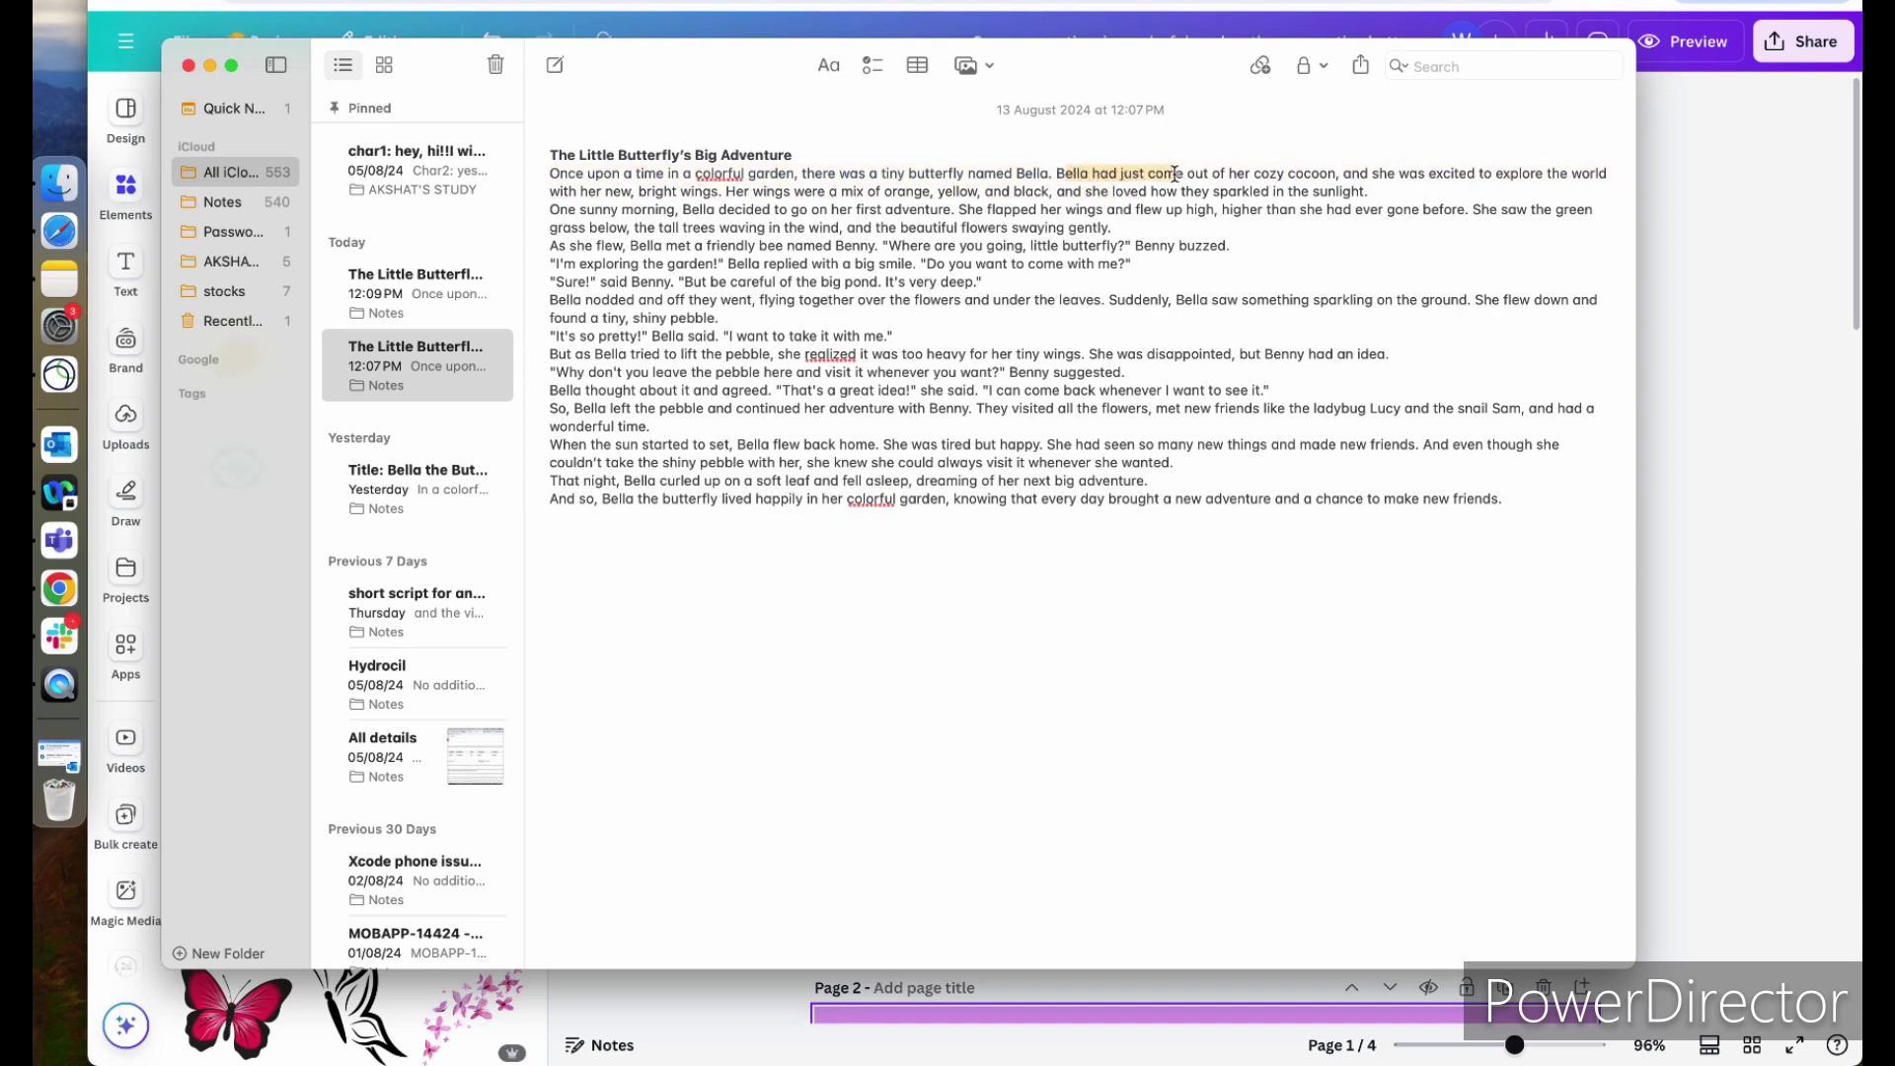
left_click(1695, 423)
scroll(1658, 626, "down", 10)
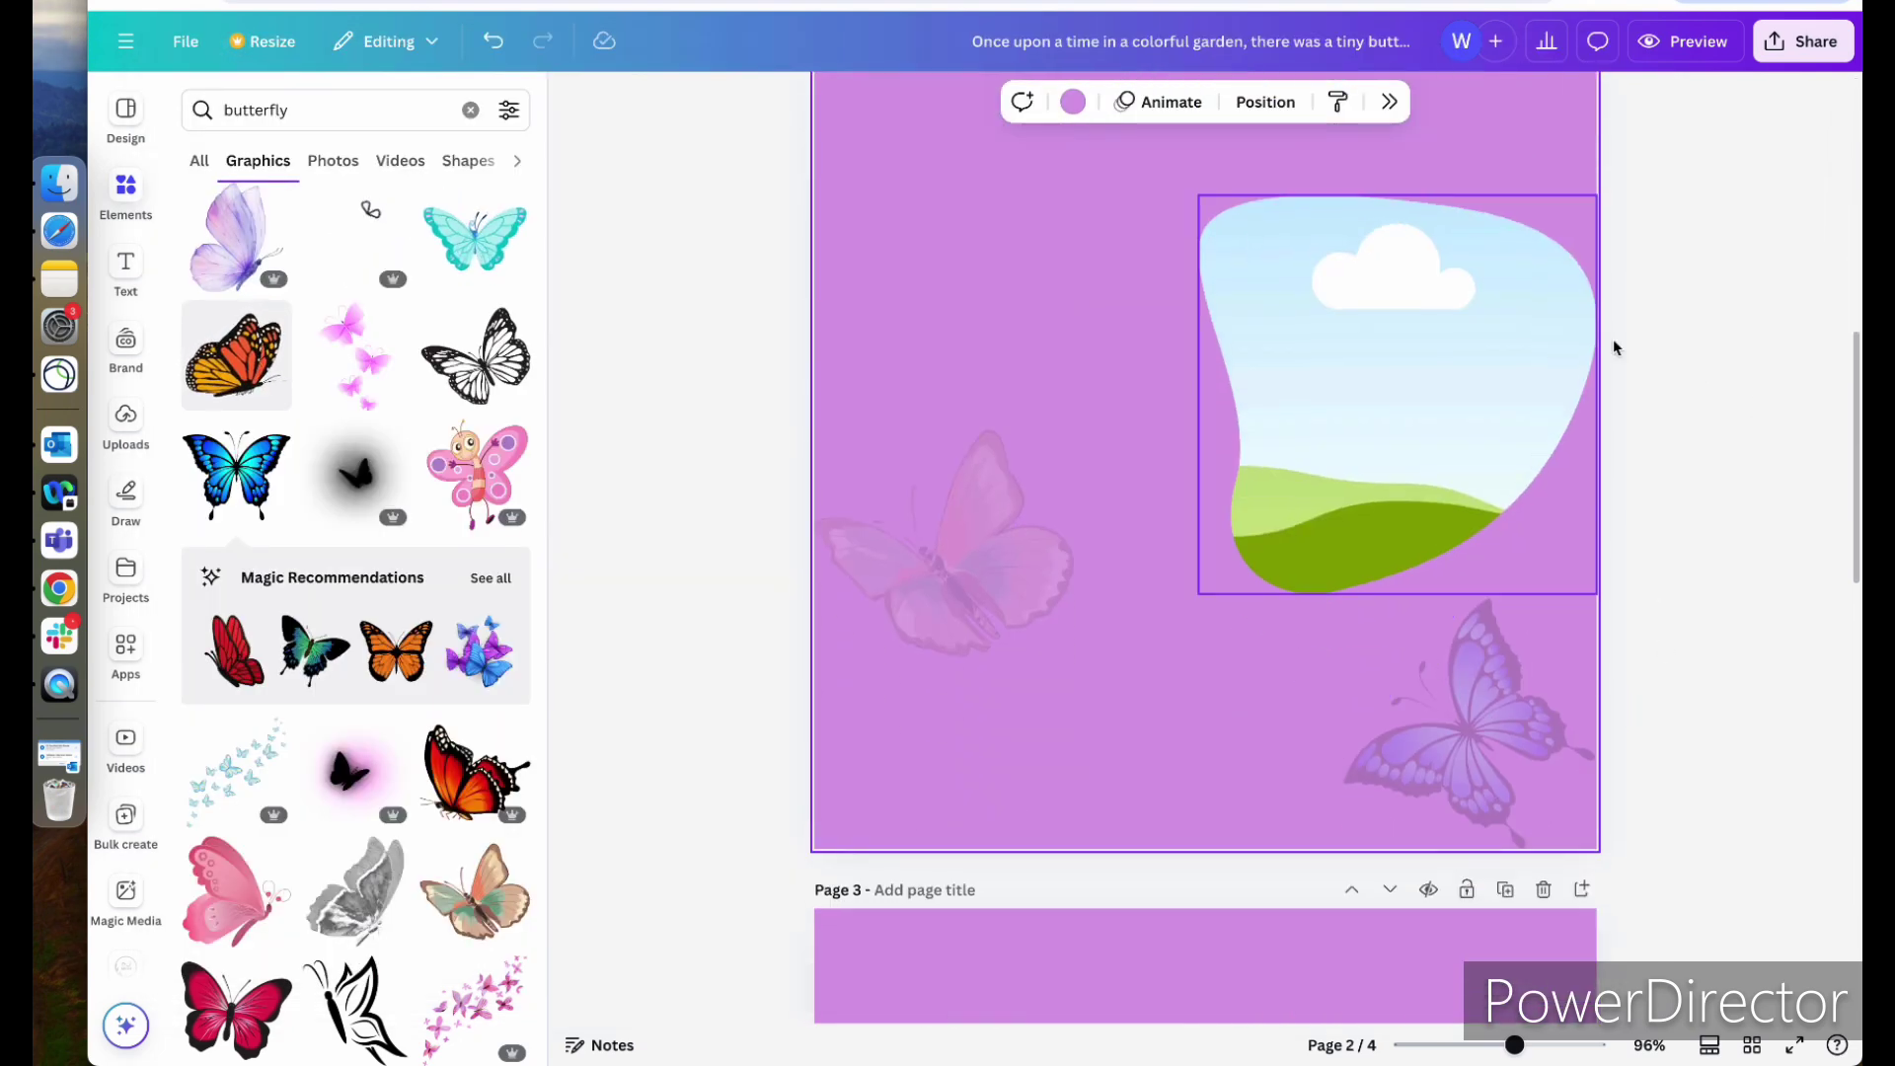
scroll(1641, 318, "up", 5)
scroll(1641, 318, "down", 5)
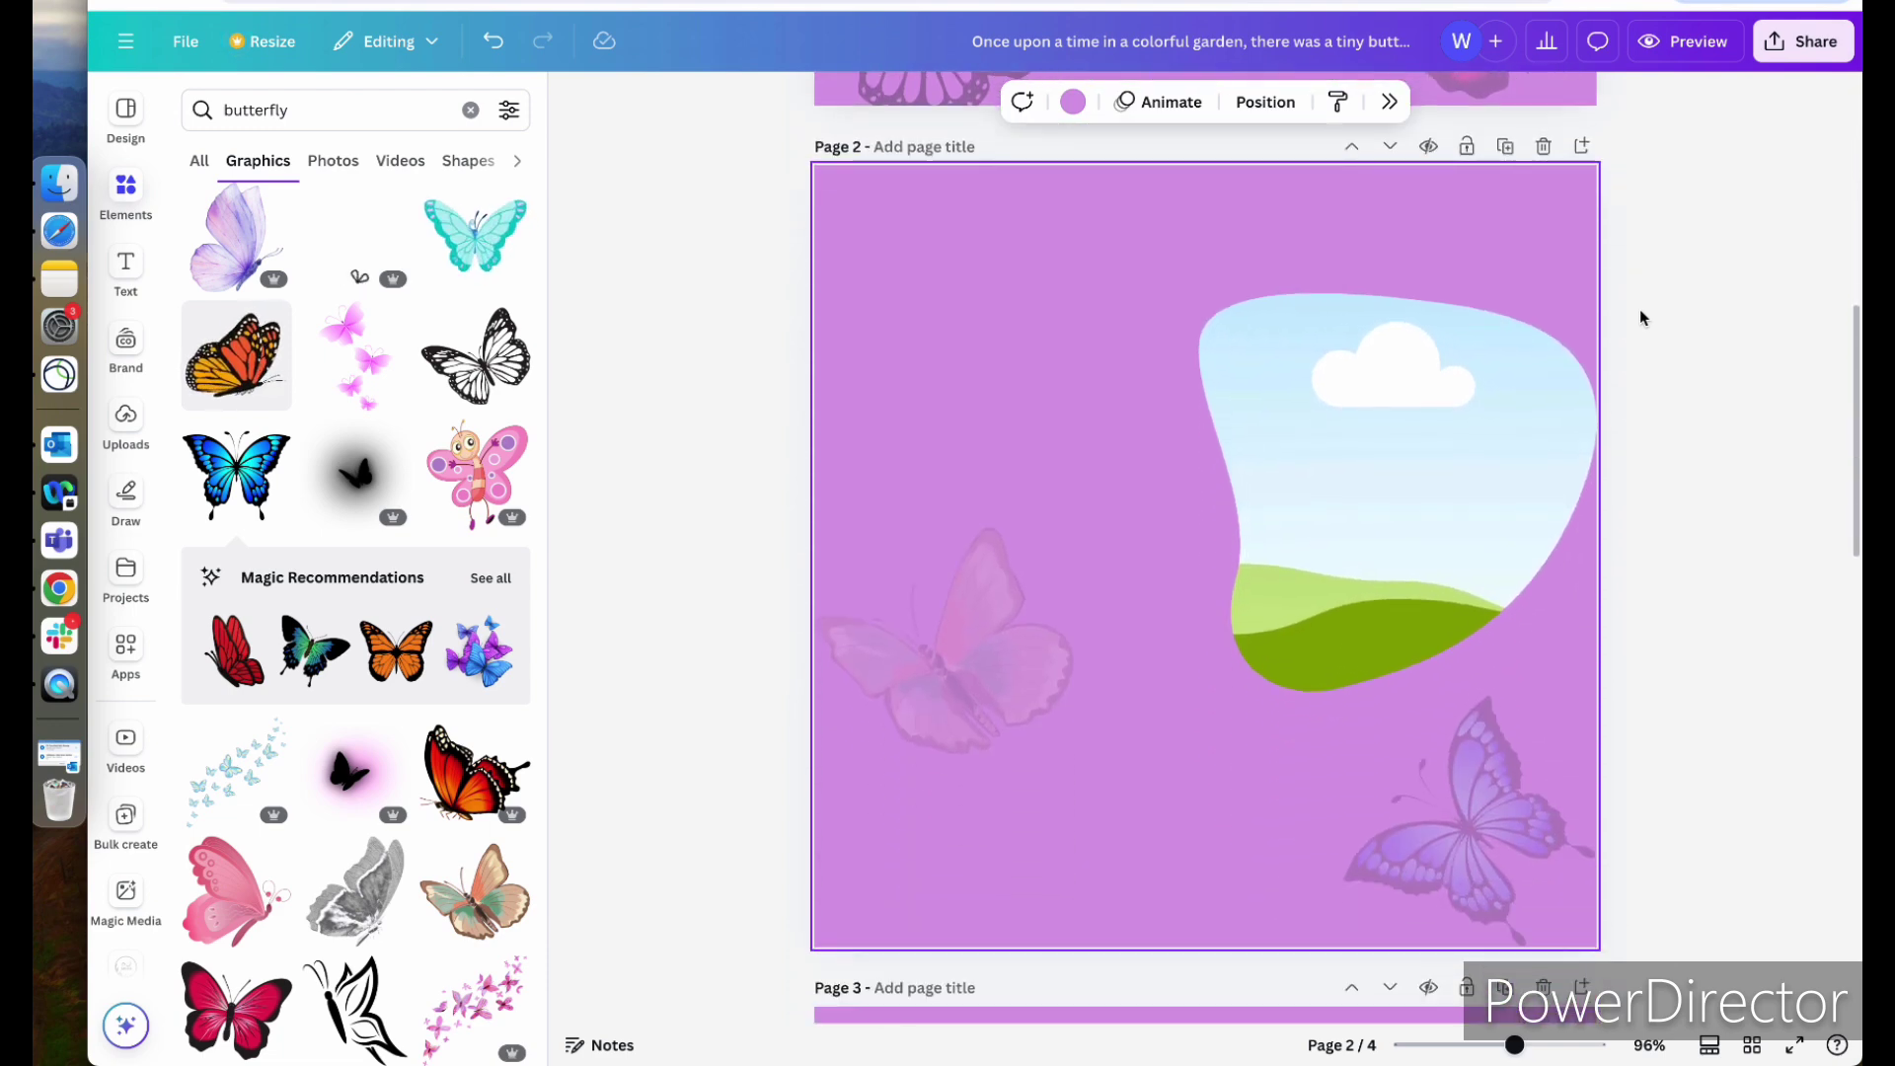
scroll(1640, 316, "down", 2)
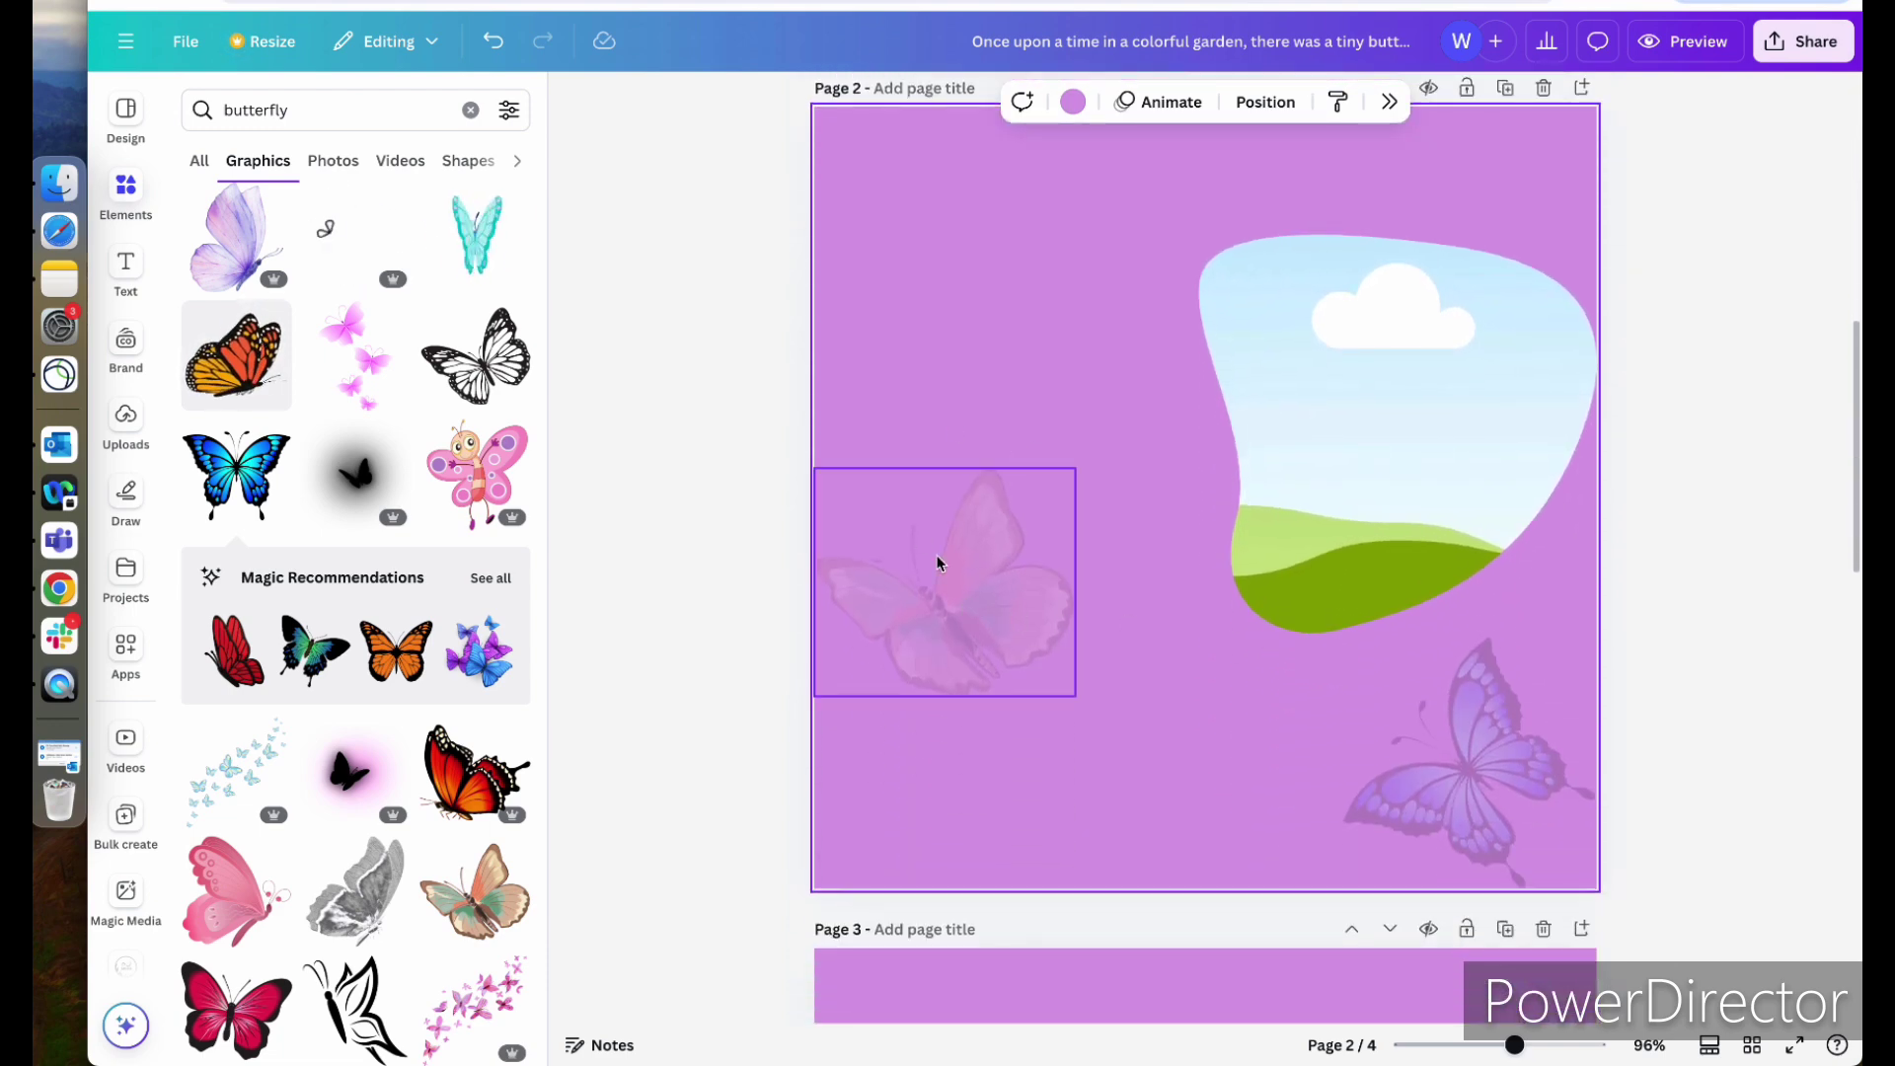
left_click(937, 563)
- Switch to Notes and copy the sentence from "Bella had just come out of her cozy cocoon" through "her new, bright wings."
left_click(61, 283)
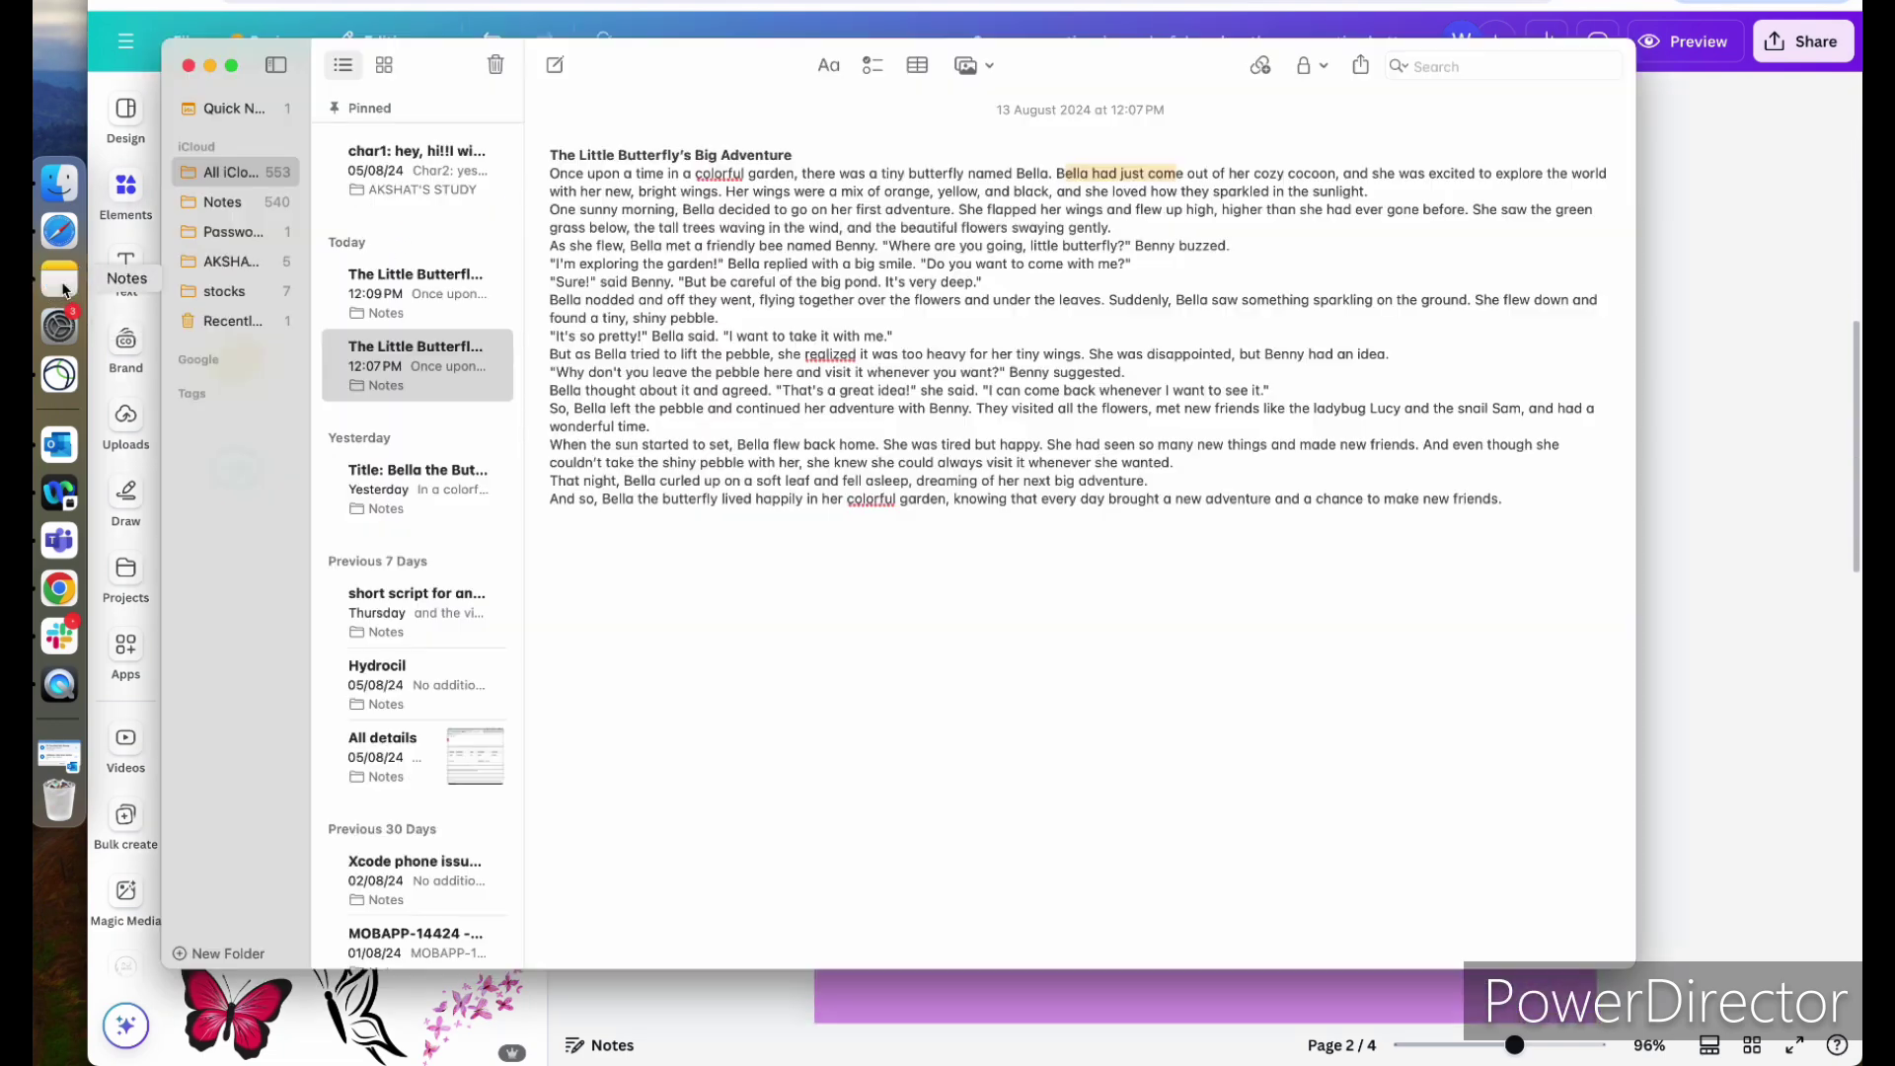
left_click(1073, 164)
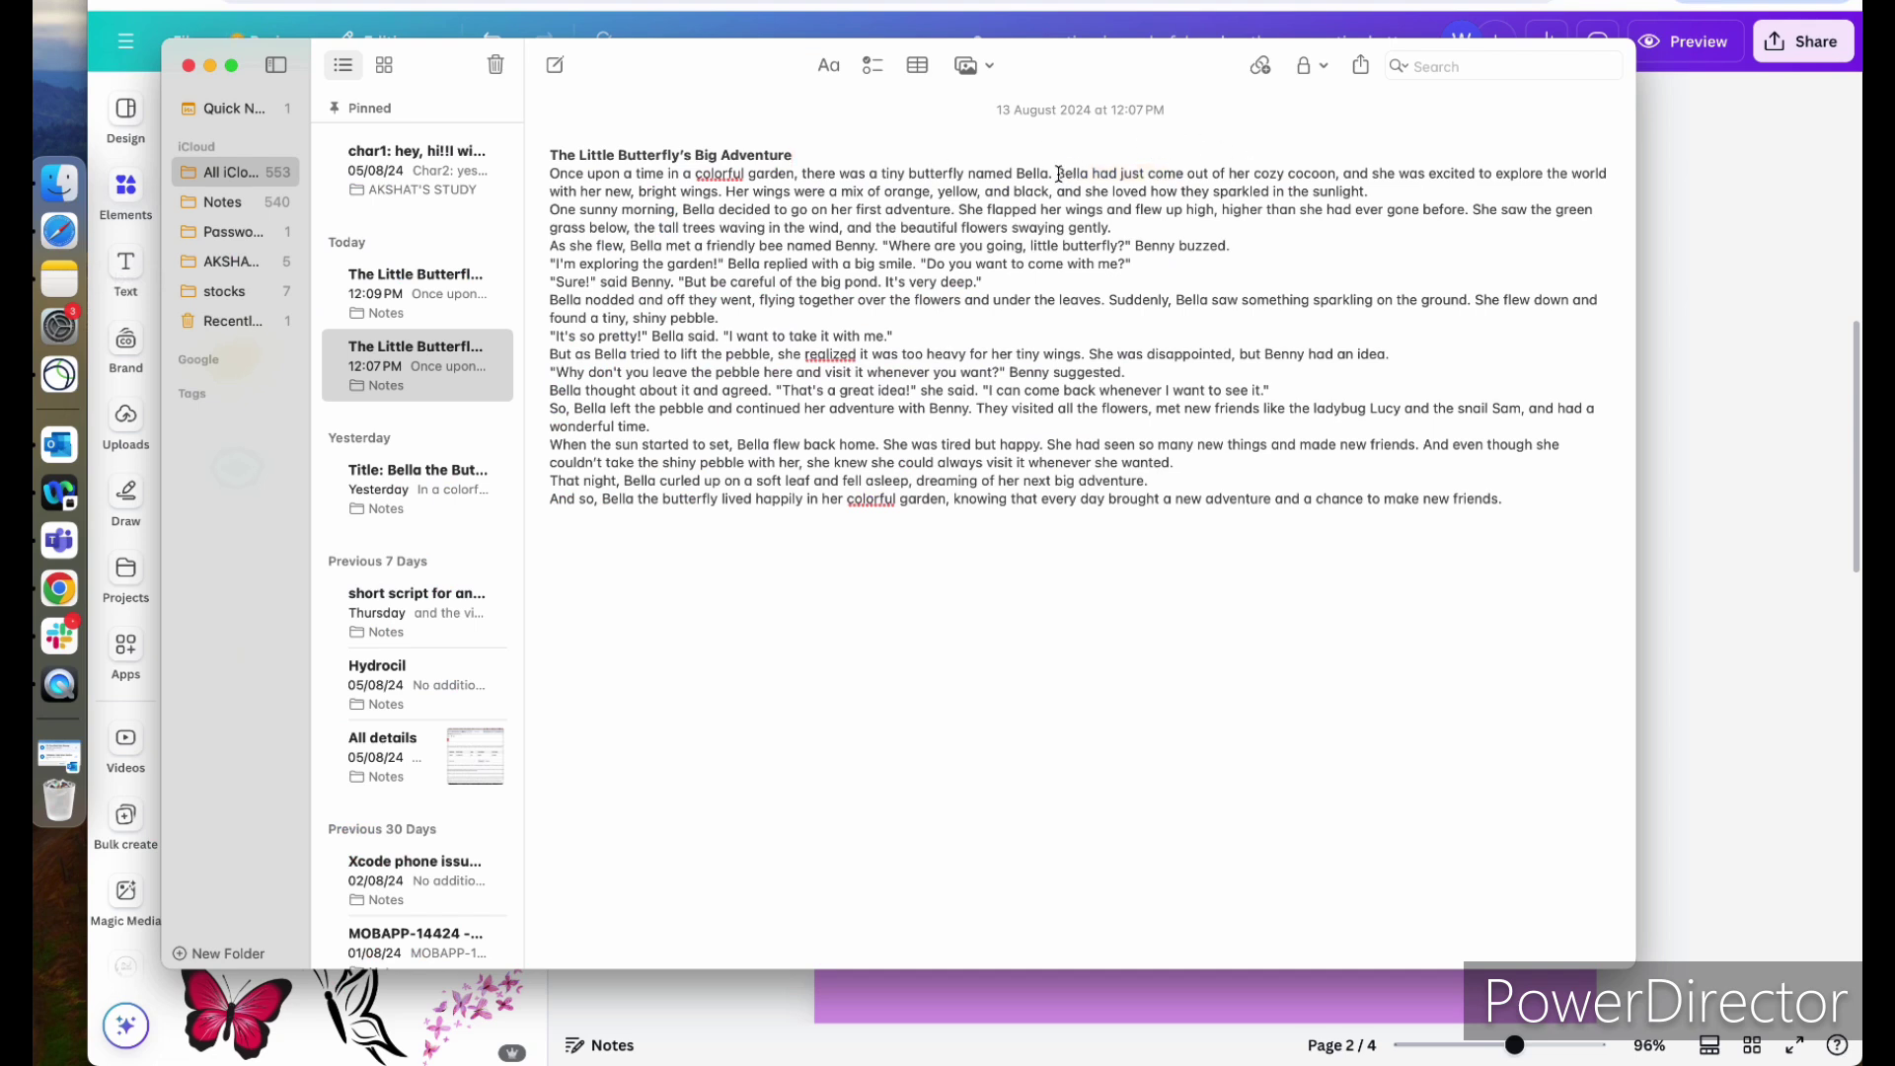
left_click_drag(1058, 173, 722, 191)
key("super+c")
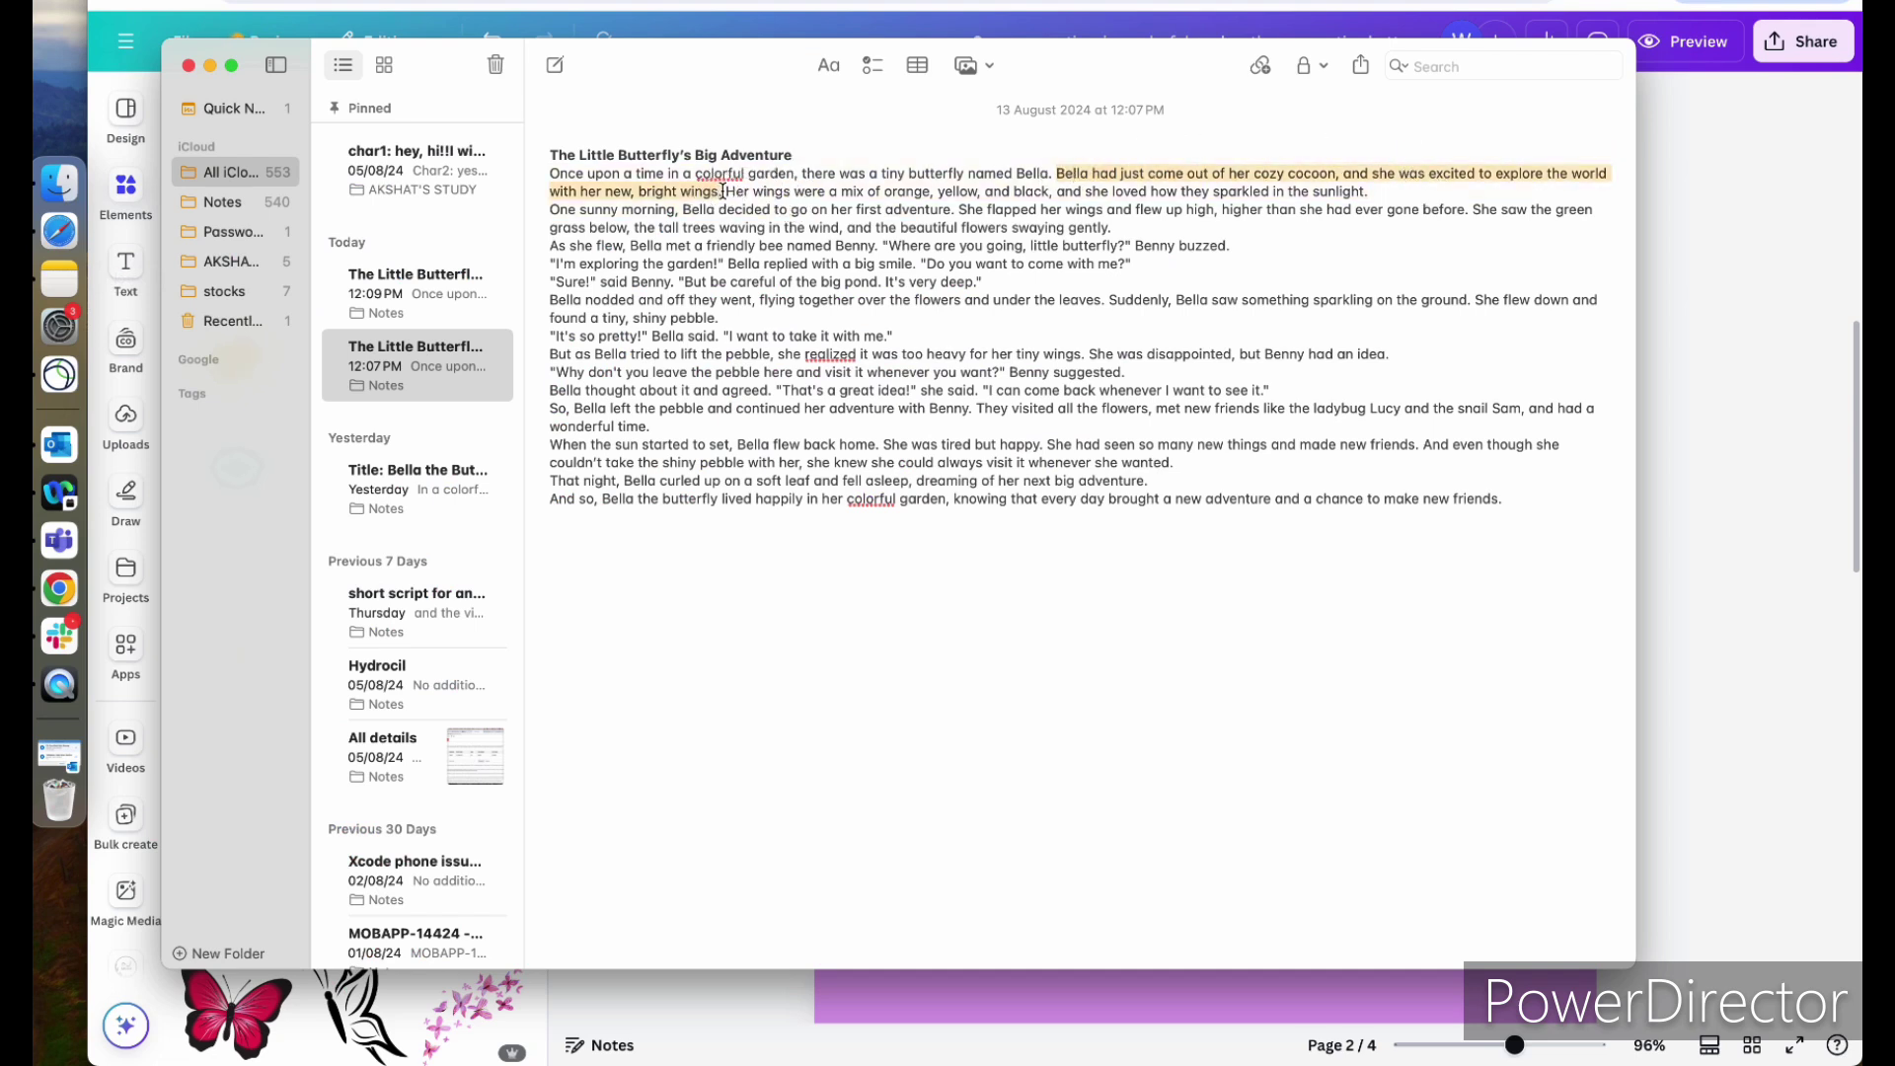
- Return to Canva, paste the copied sentence onto page 2 and move it up and left on the page
left_click(1686, 619)
scroll(1507, 453, "up", 8)
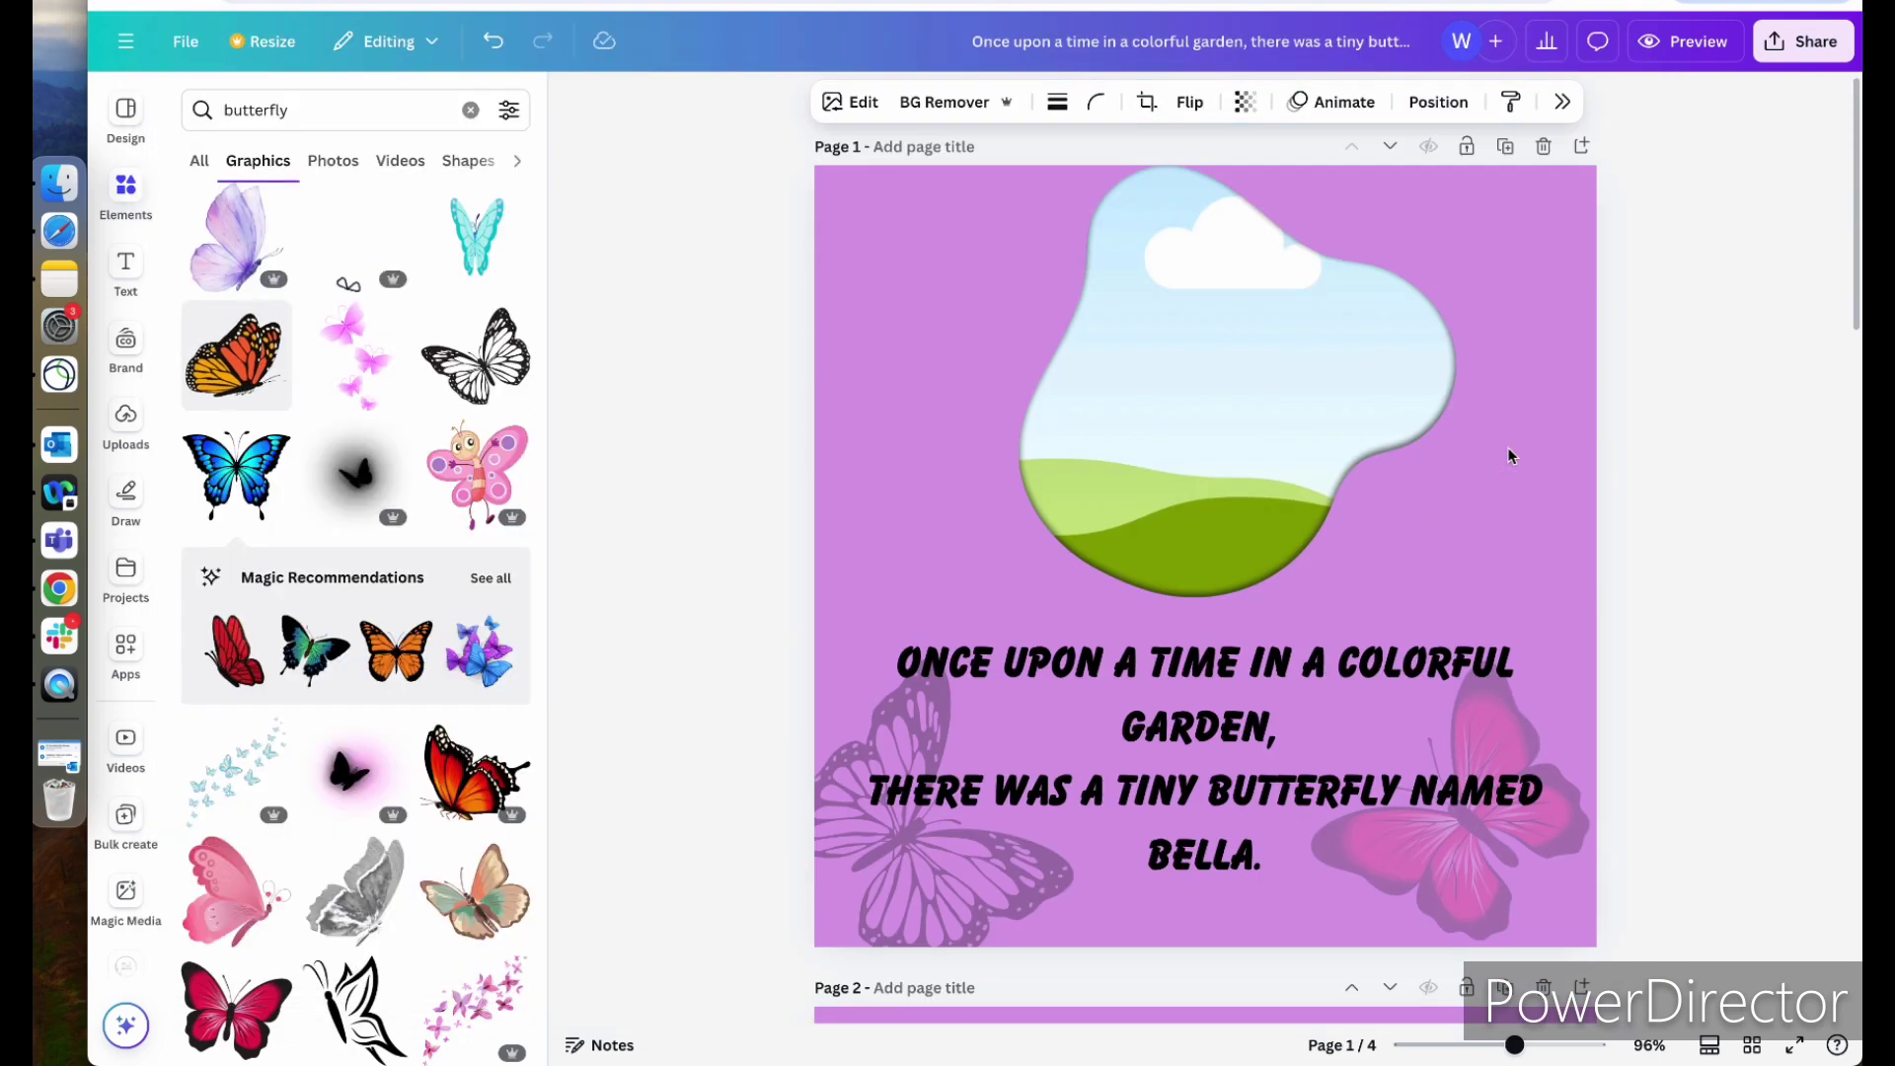
scroll(1381, 473, "down", 5)
key("super+v")
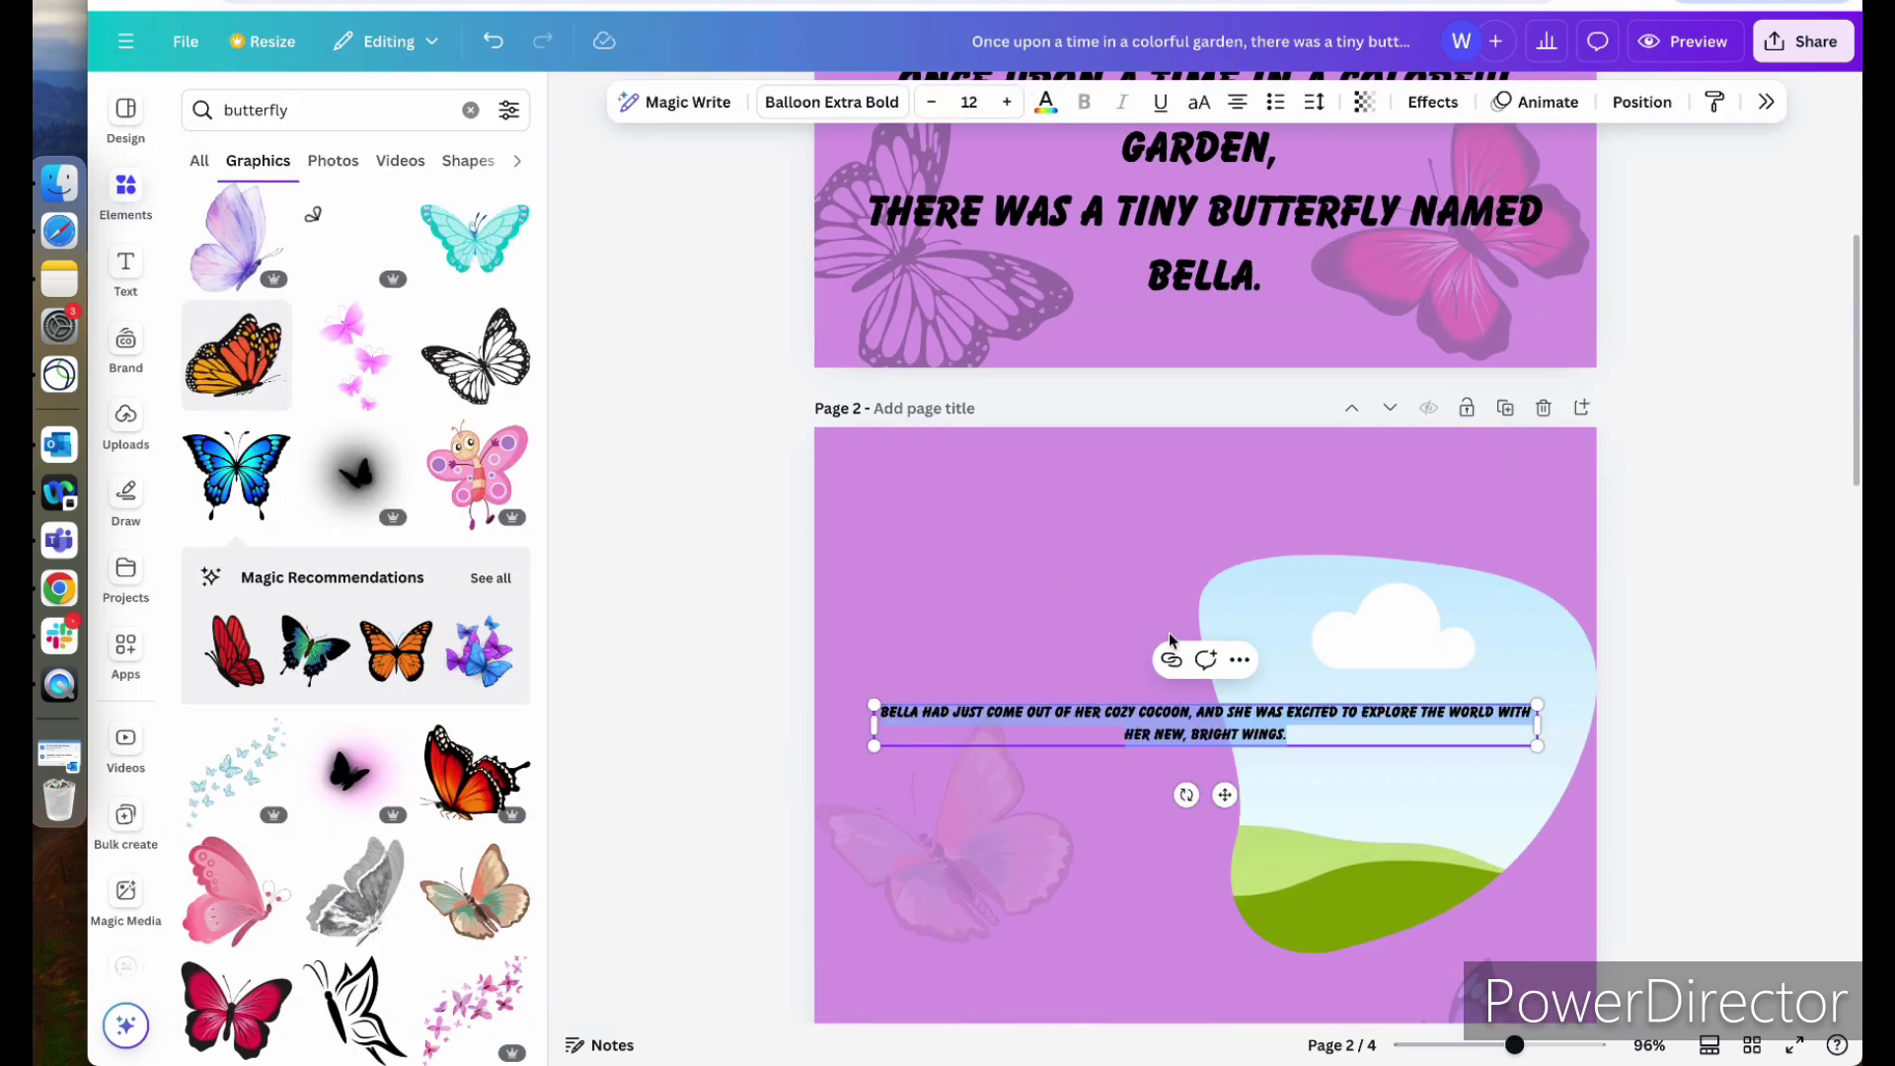
left_click(1057, 554)
left_click_drag(1213, 717, 1145, 619)
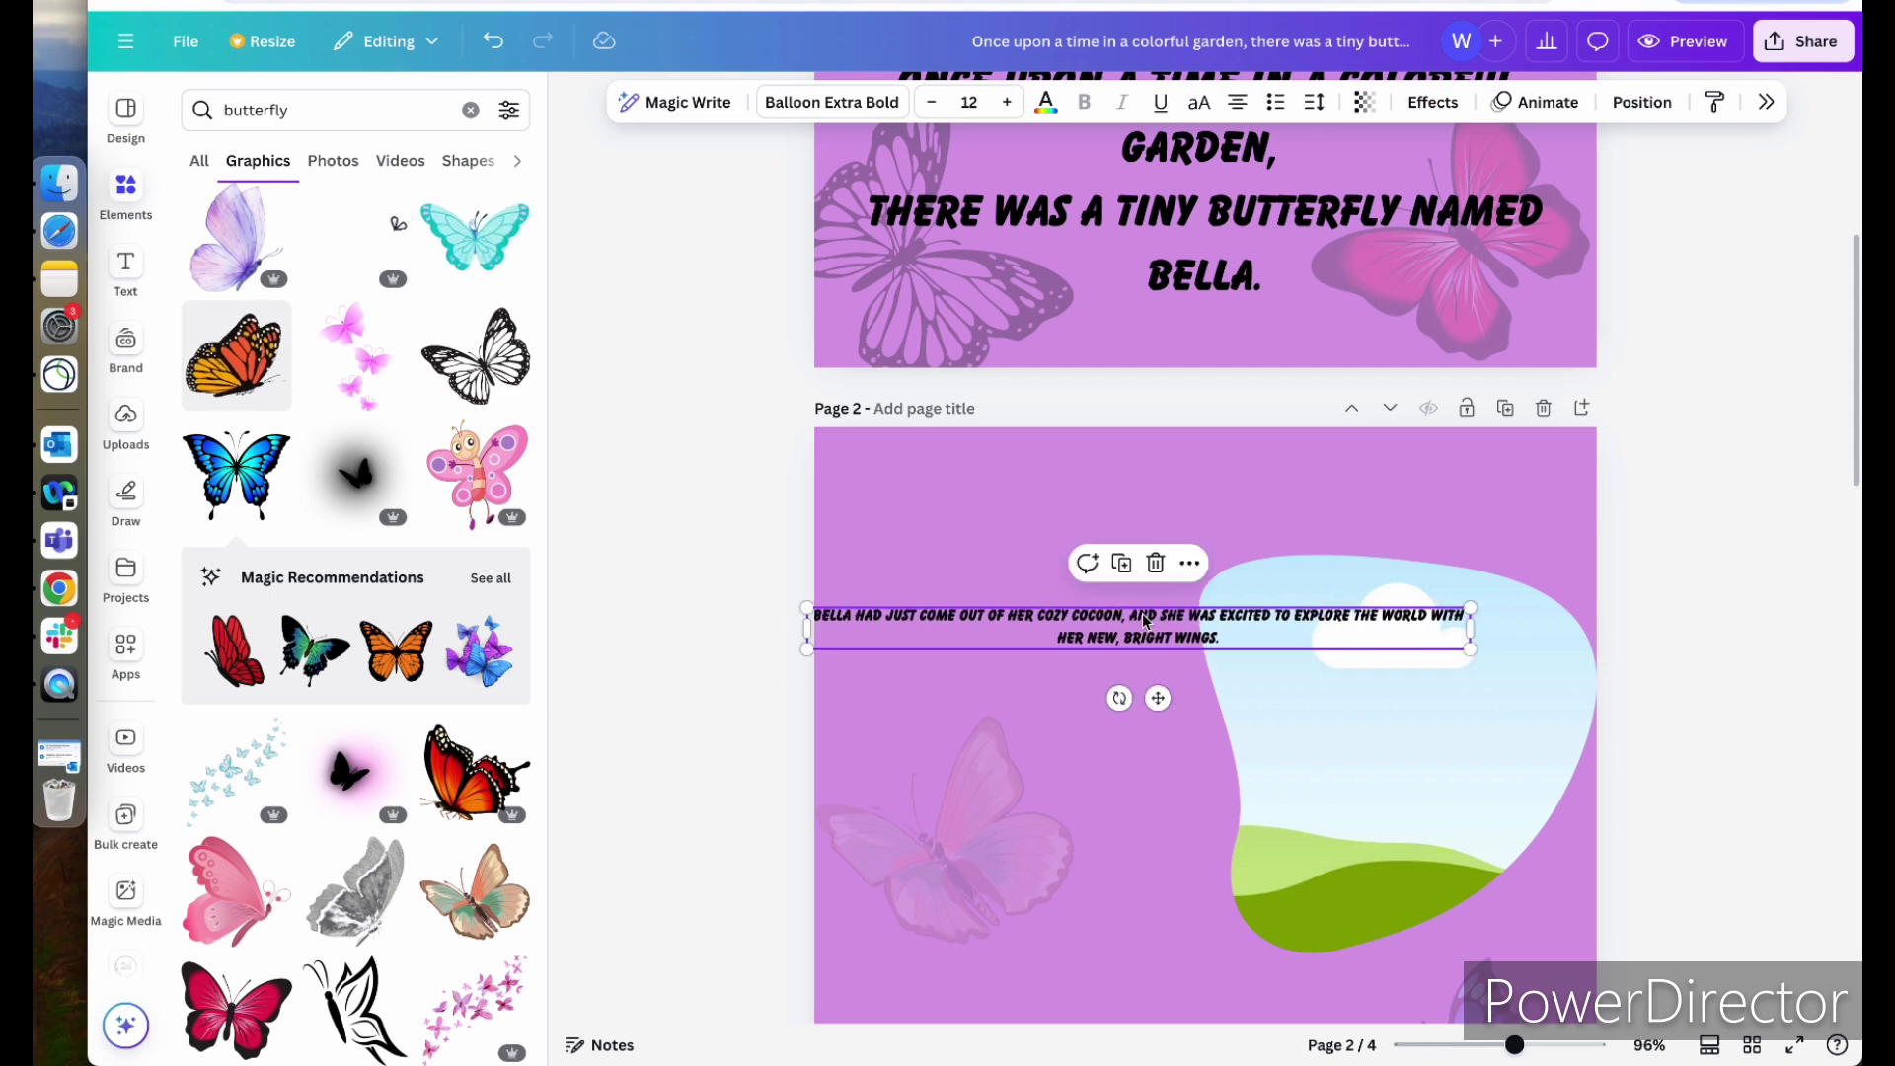
- Insert line breaks in the page 2 sentence after "cocoon," and after "new,"
double_click(1126, 623)
left_click(1144, 616)
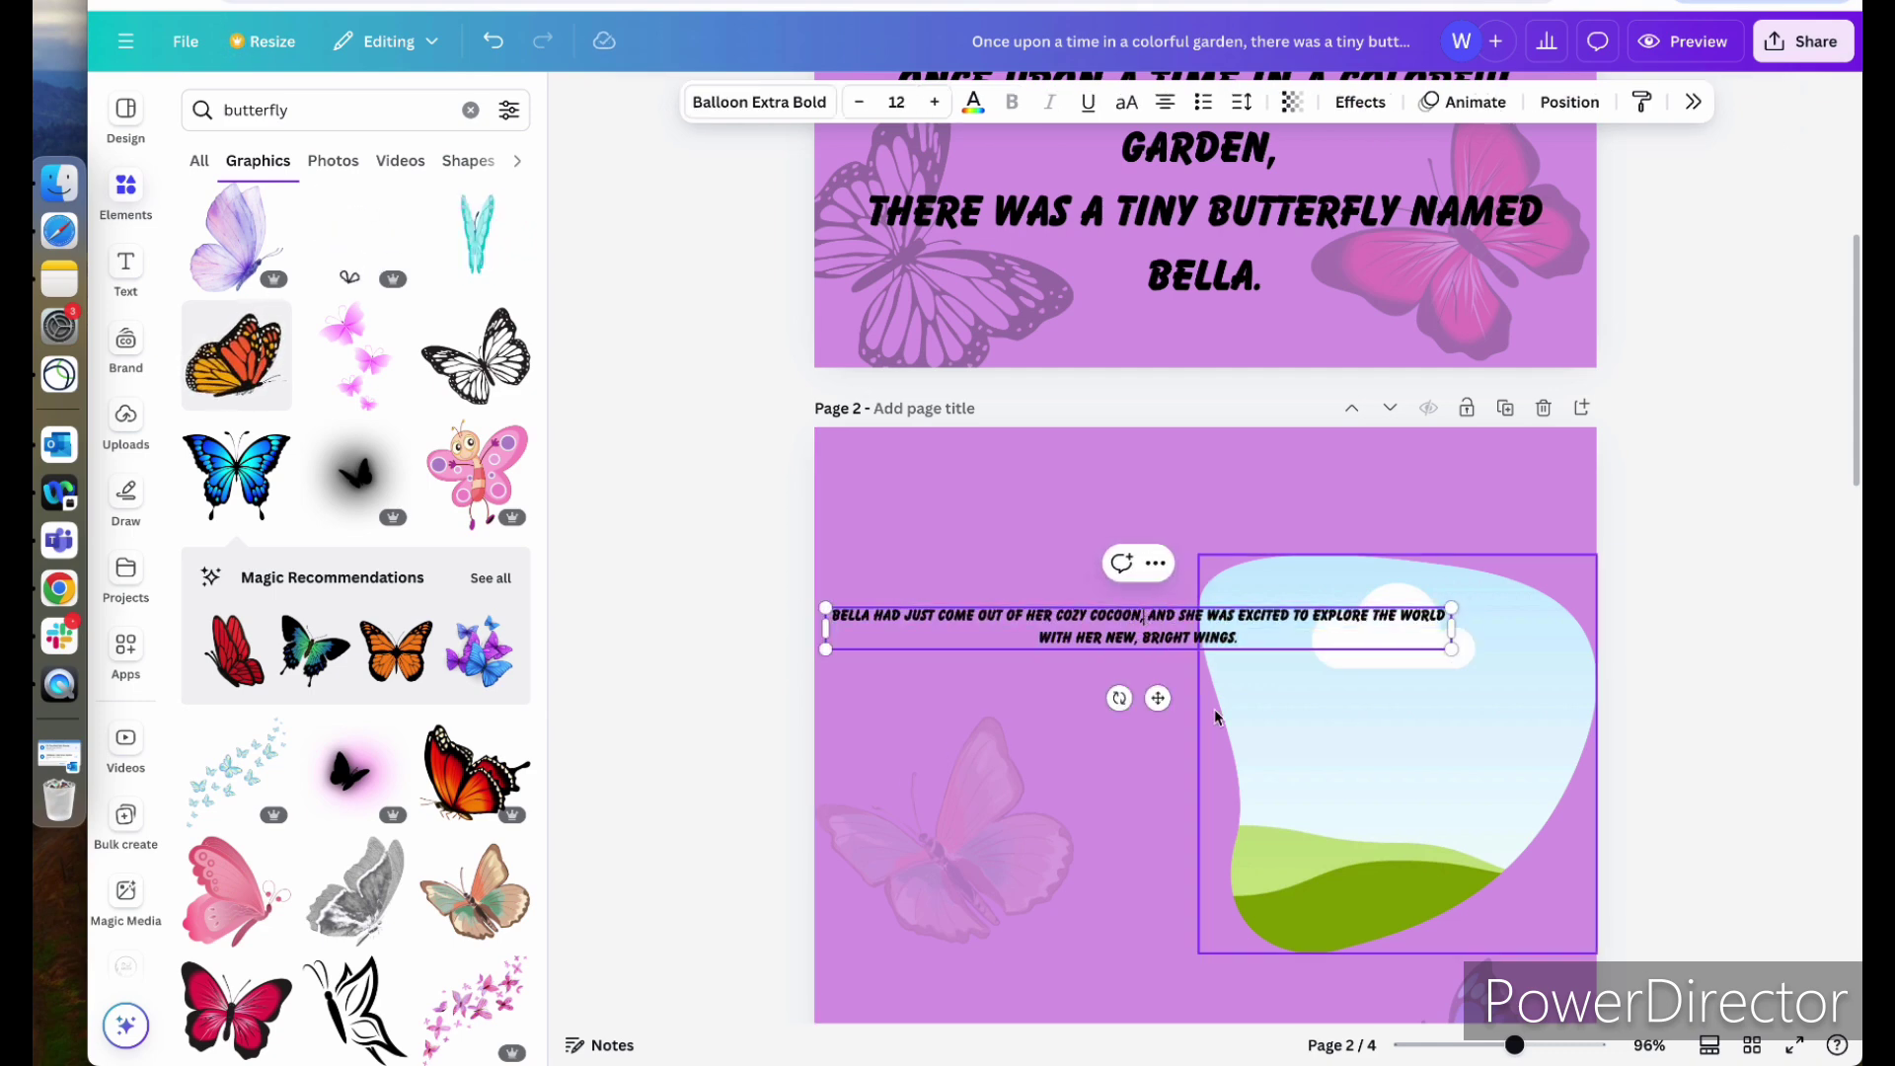
key("Return")
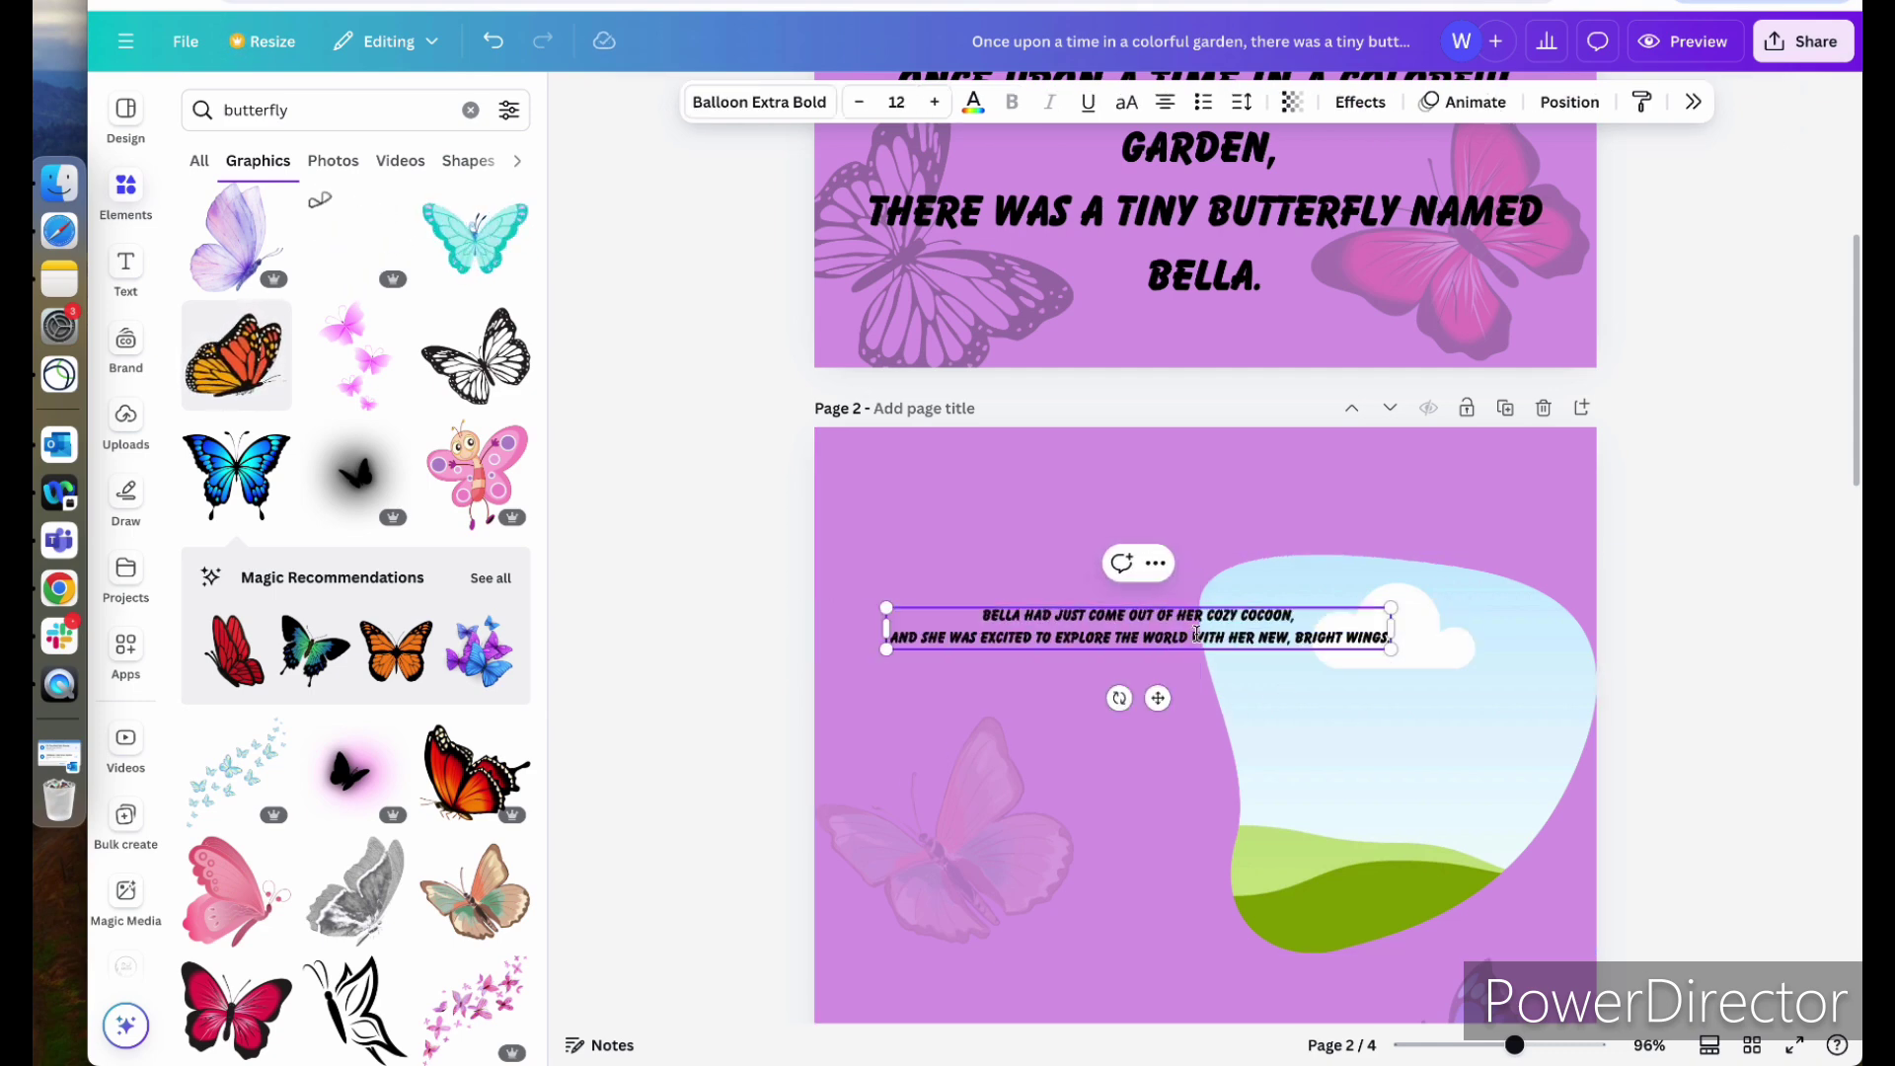
left_click(1292, 638)
key("Return")
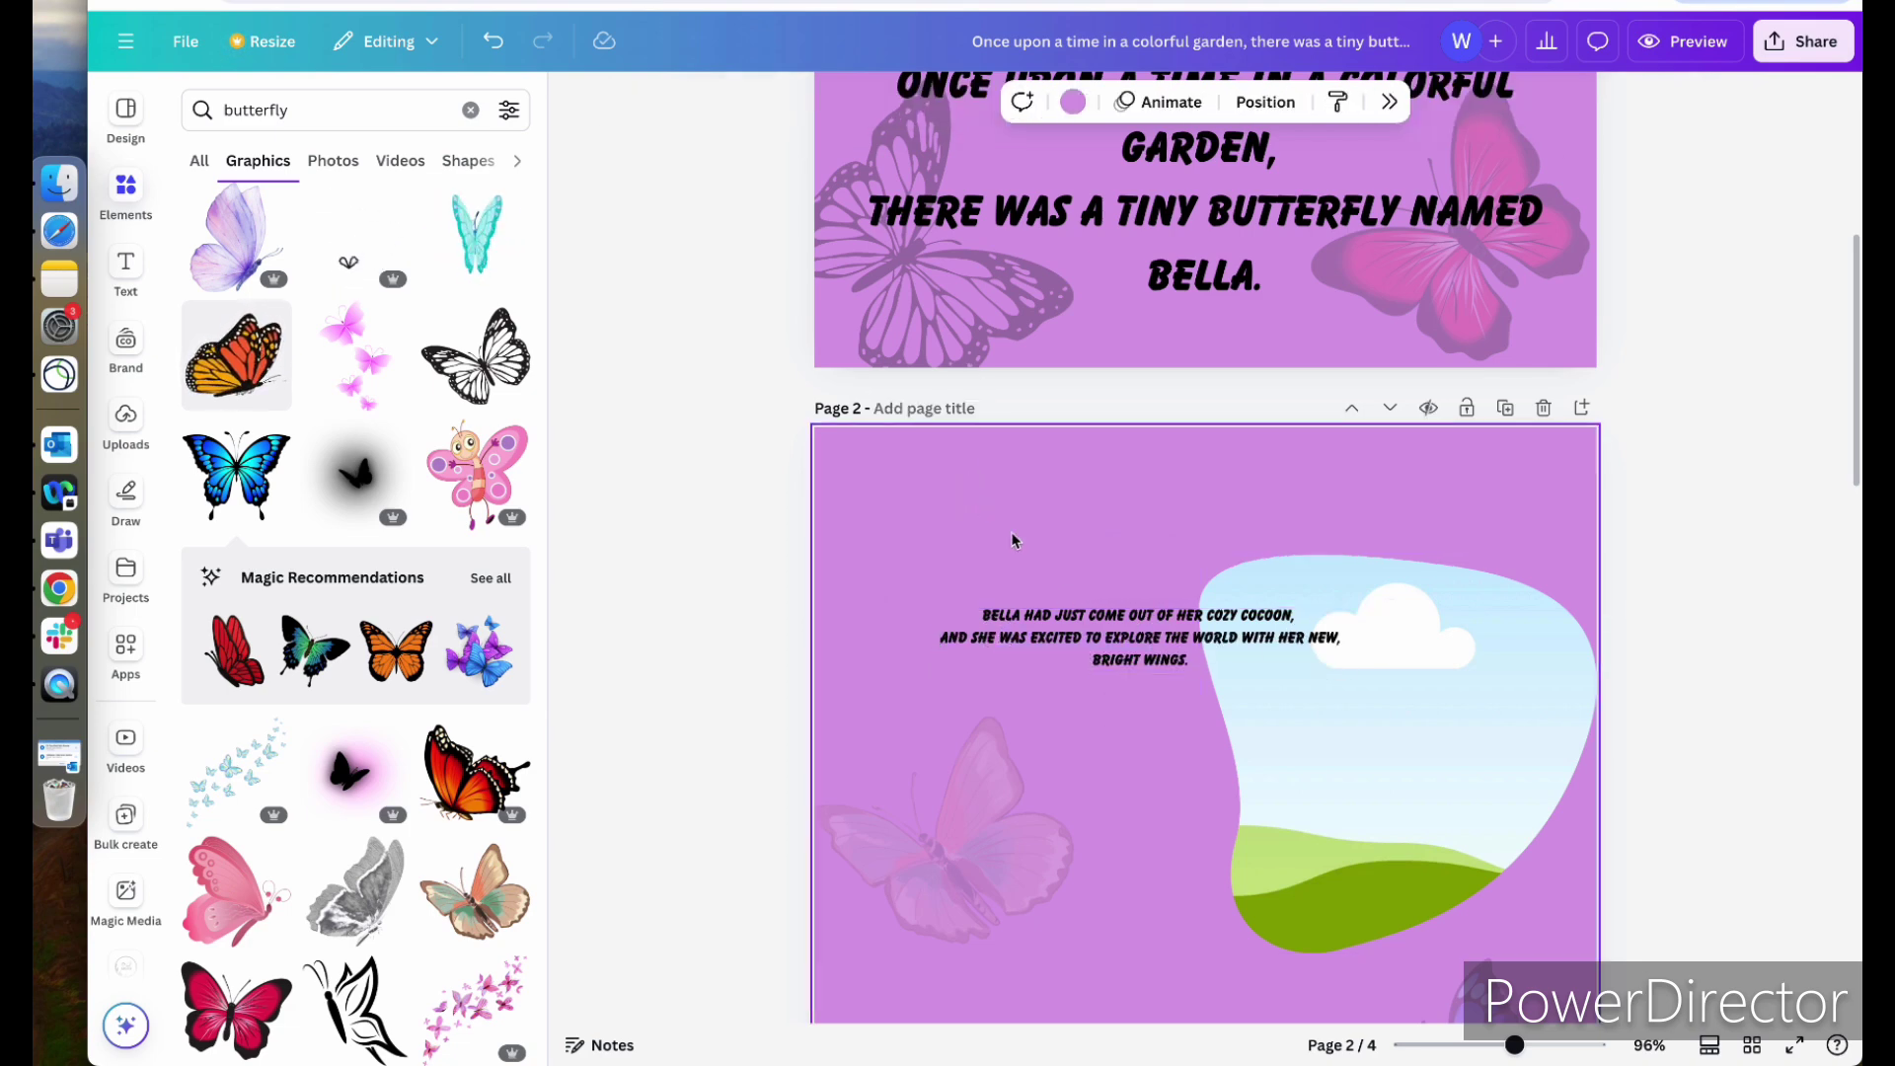
- Move the page 2 text left of the picture frame and set its font size to 30
left_click_drag(1104, 632, 996, 615)
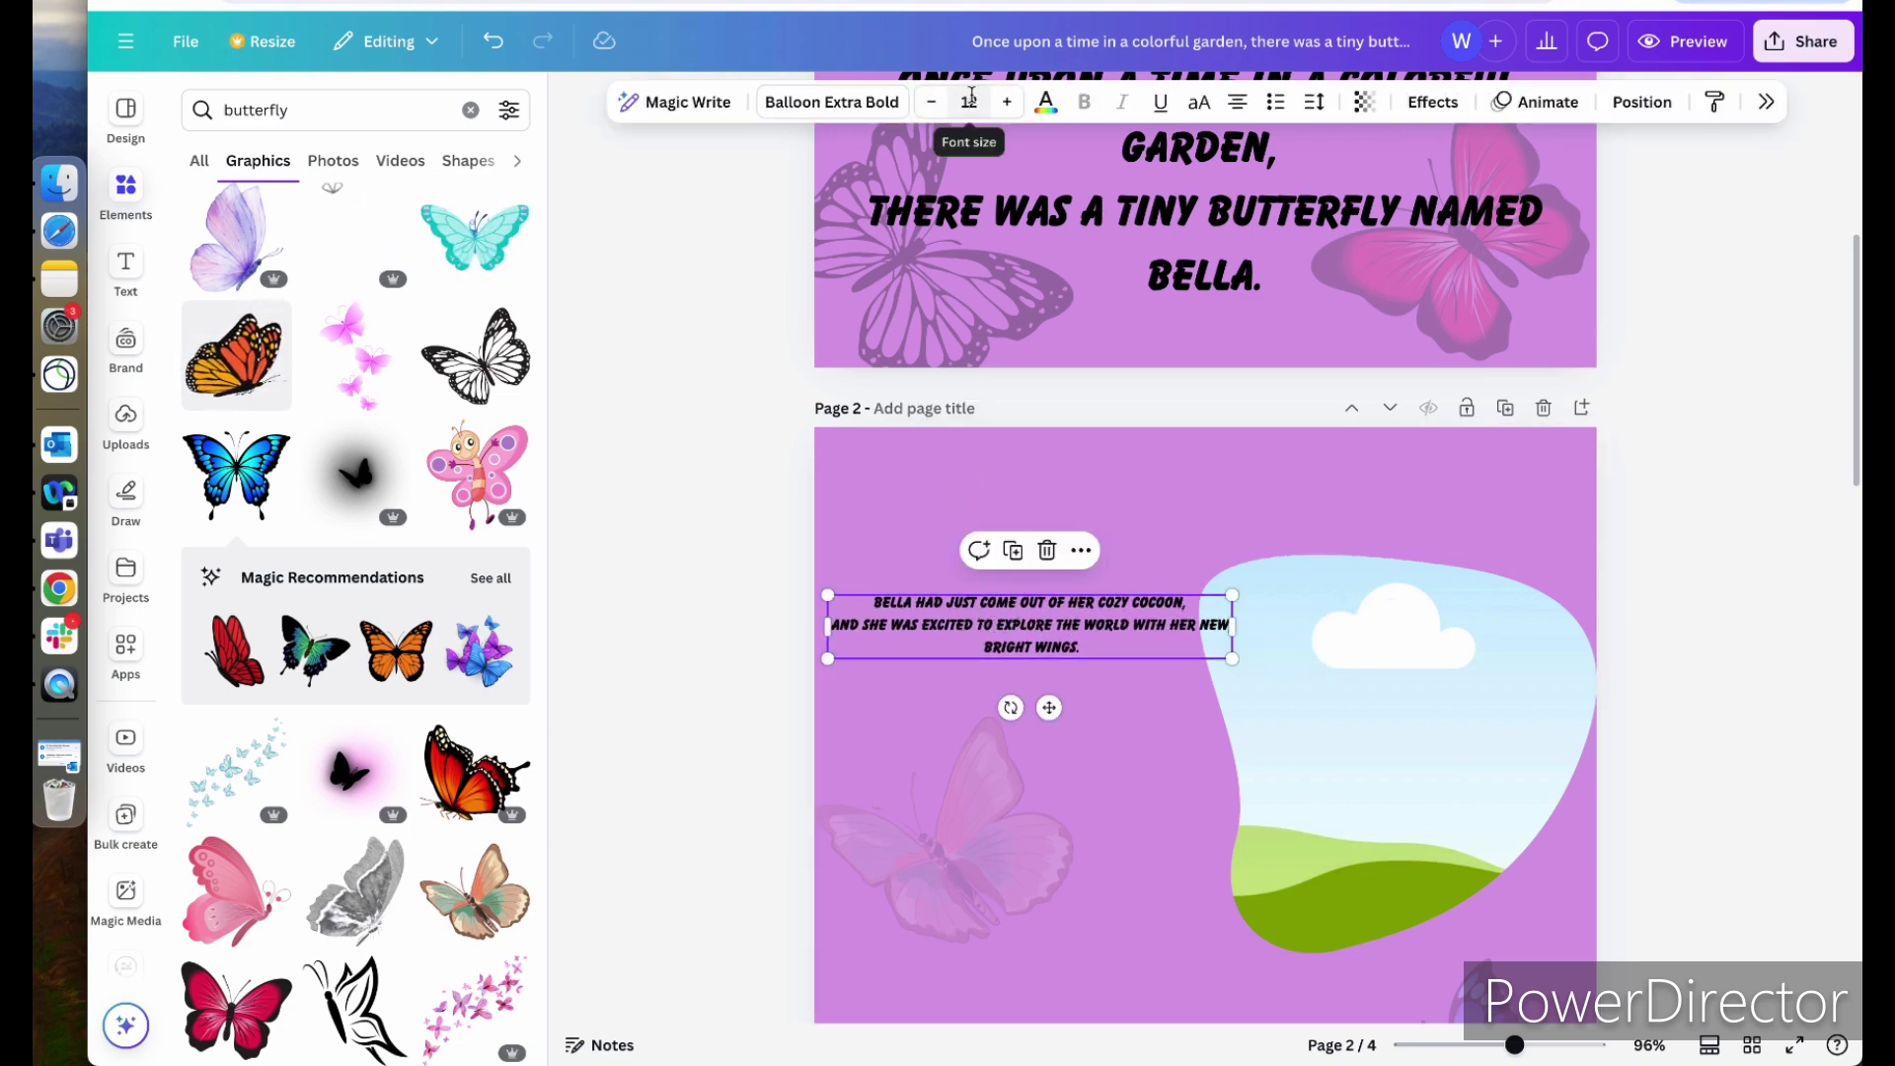
left_click(969, 102)
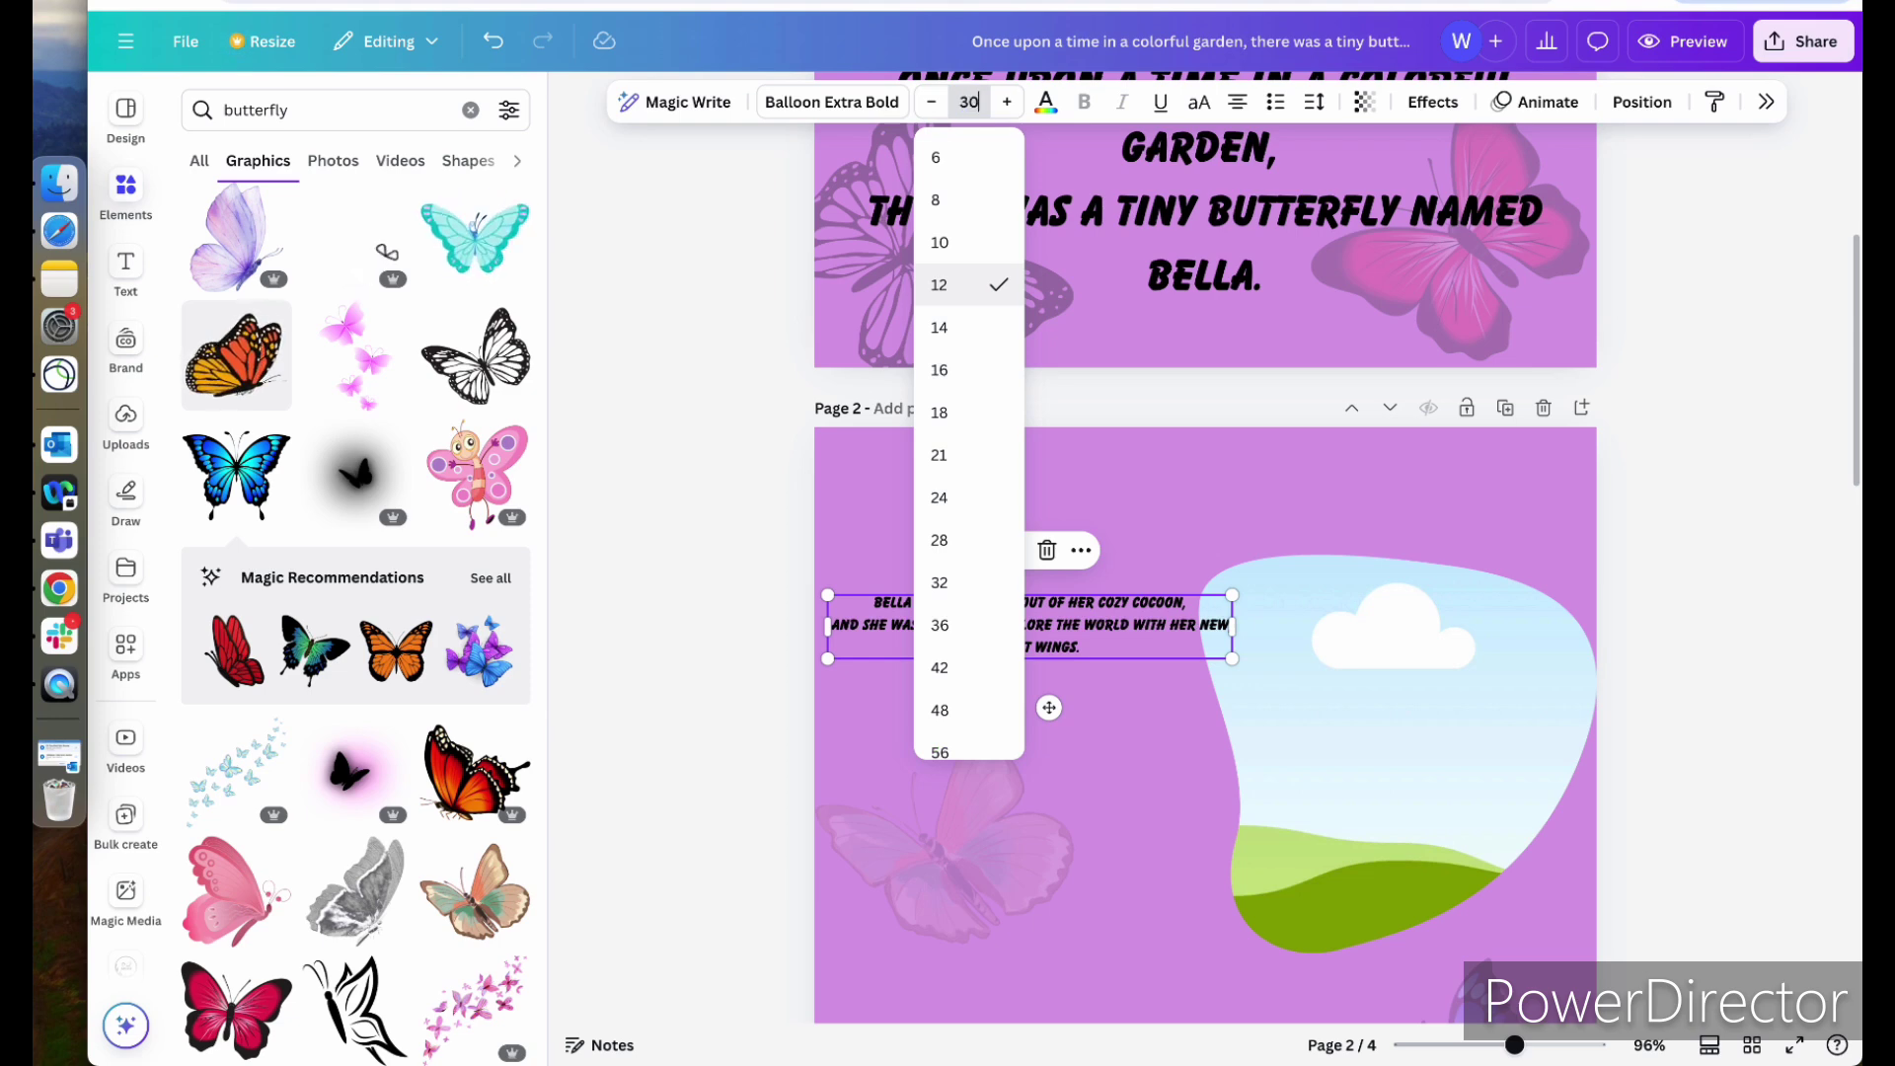
type("30")
key("Return")
- Shift the picture frame past page 2's right edge and reposition the text beside it, with a blank line after "cocoon,"
left_click_drag(1416, 622, 1467, 589)
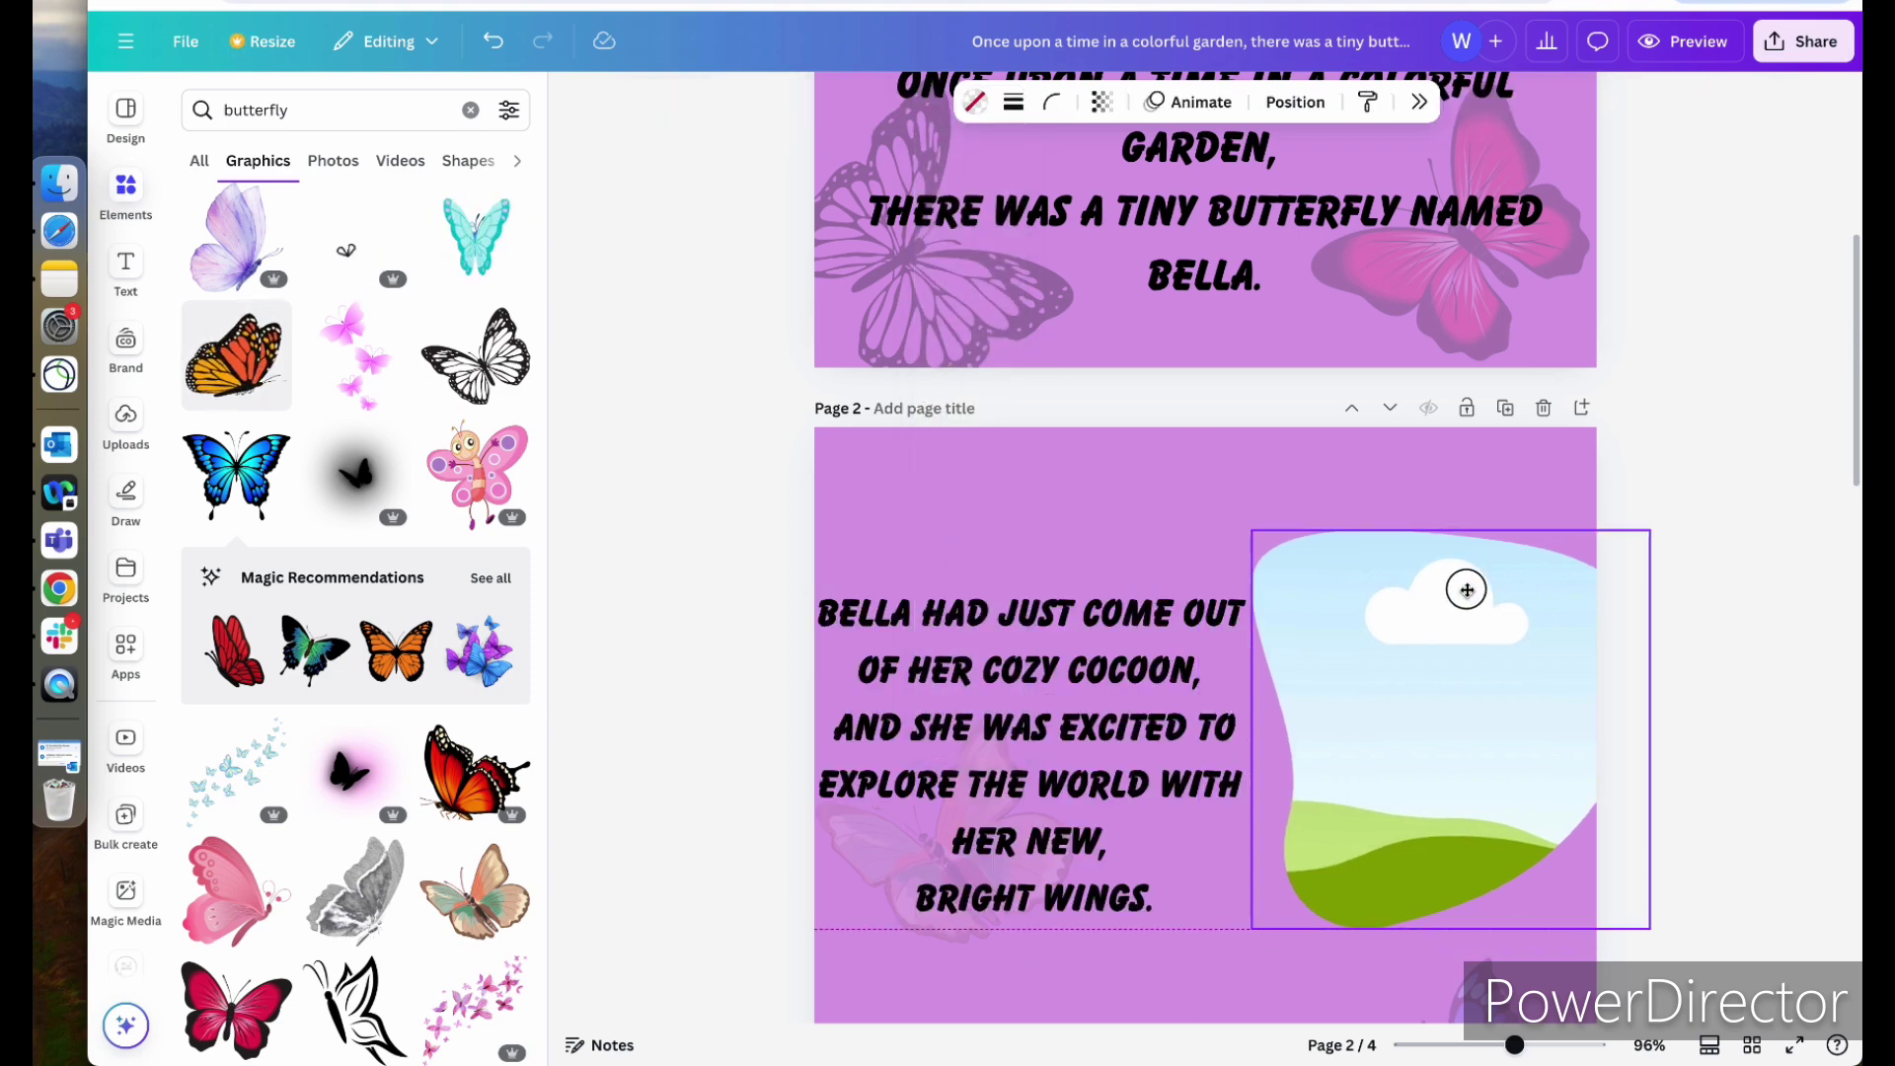
left_click(1000, 618)
scroll(1747, 559, "down", 8)
left_click(1746, 559)
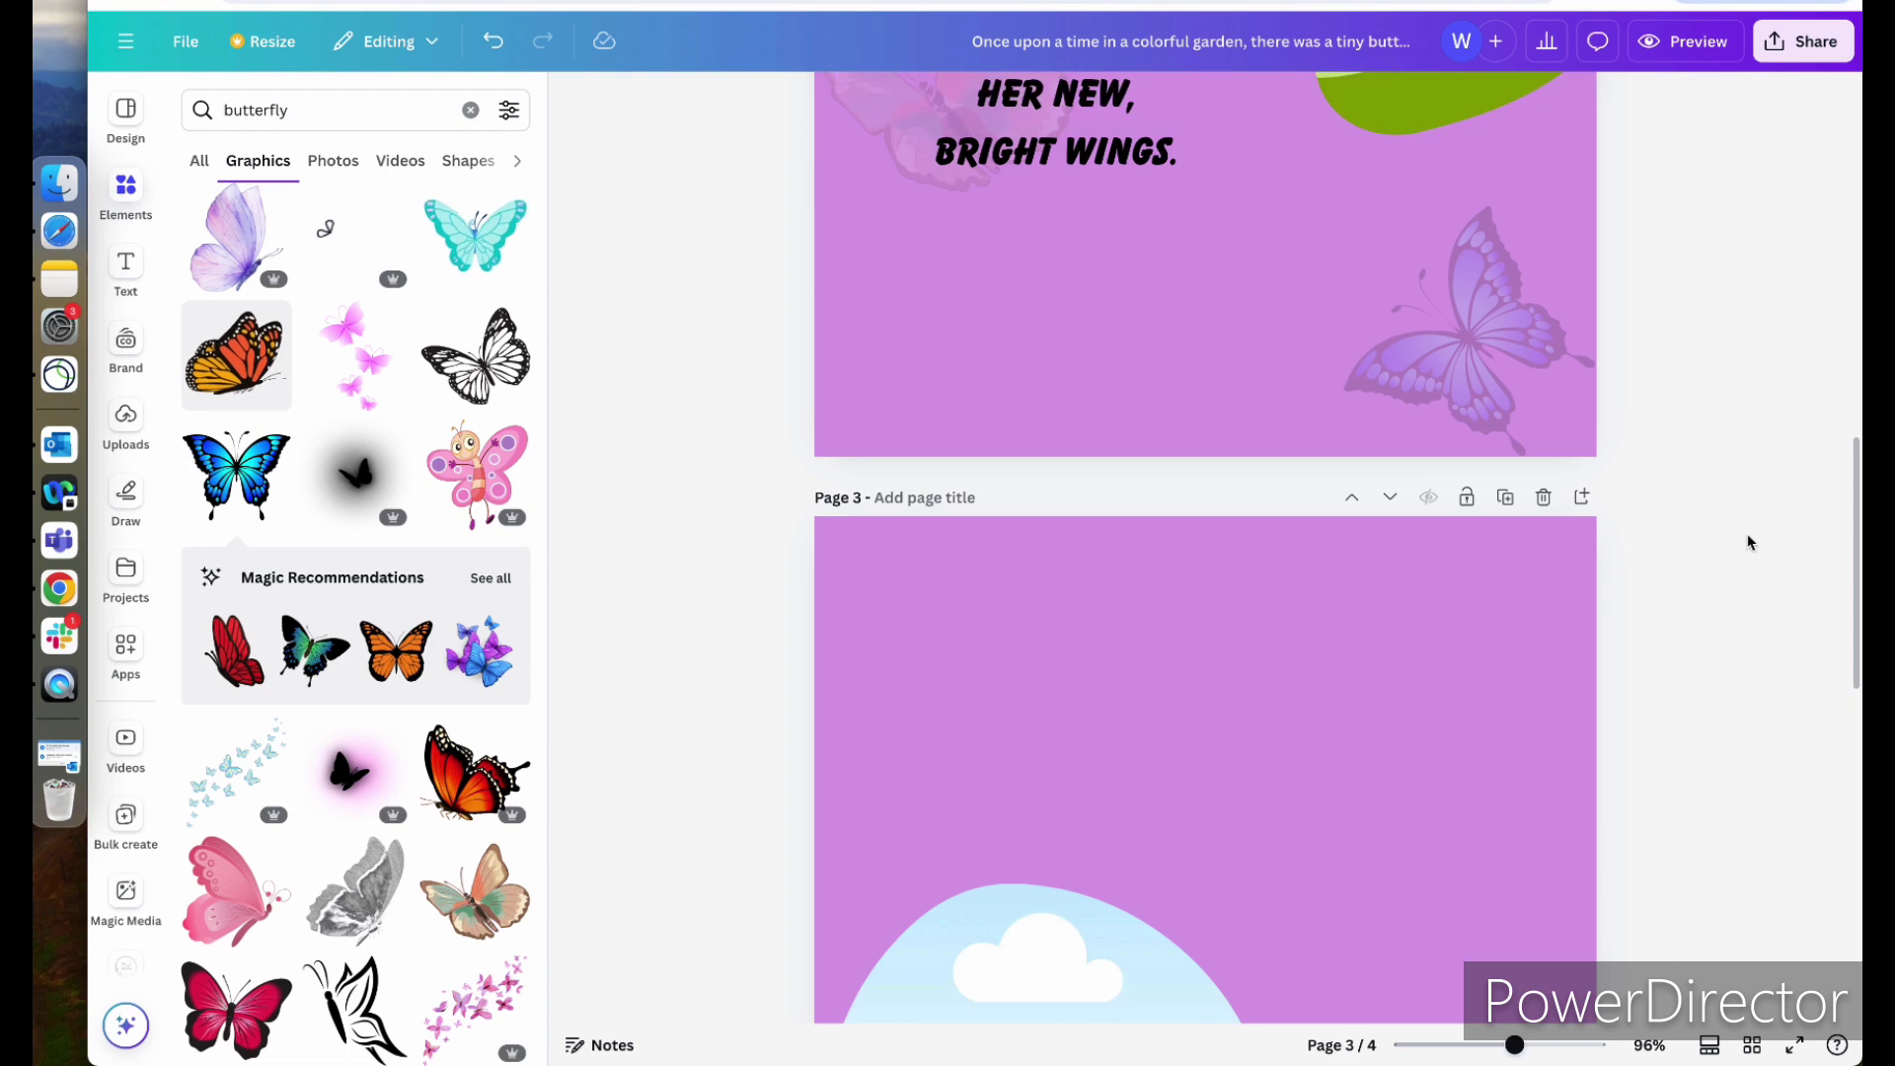
scroll(1747, 493, "up", 5)
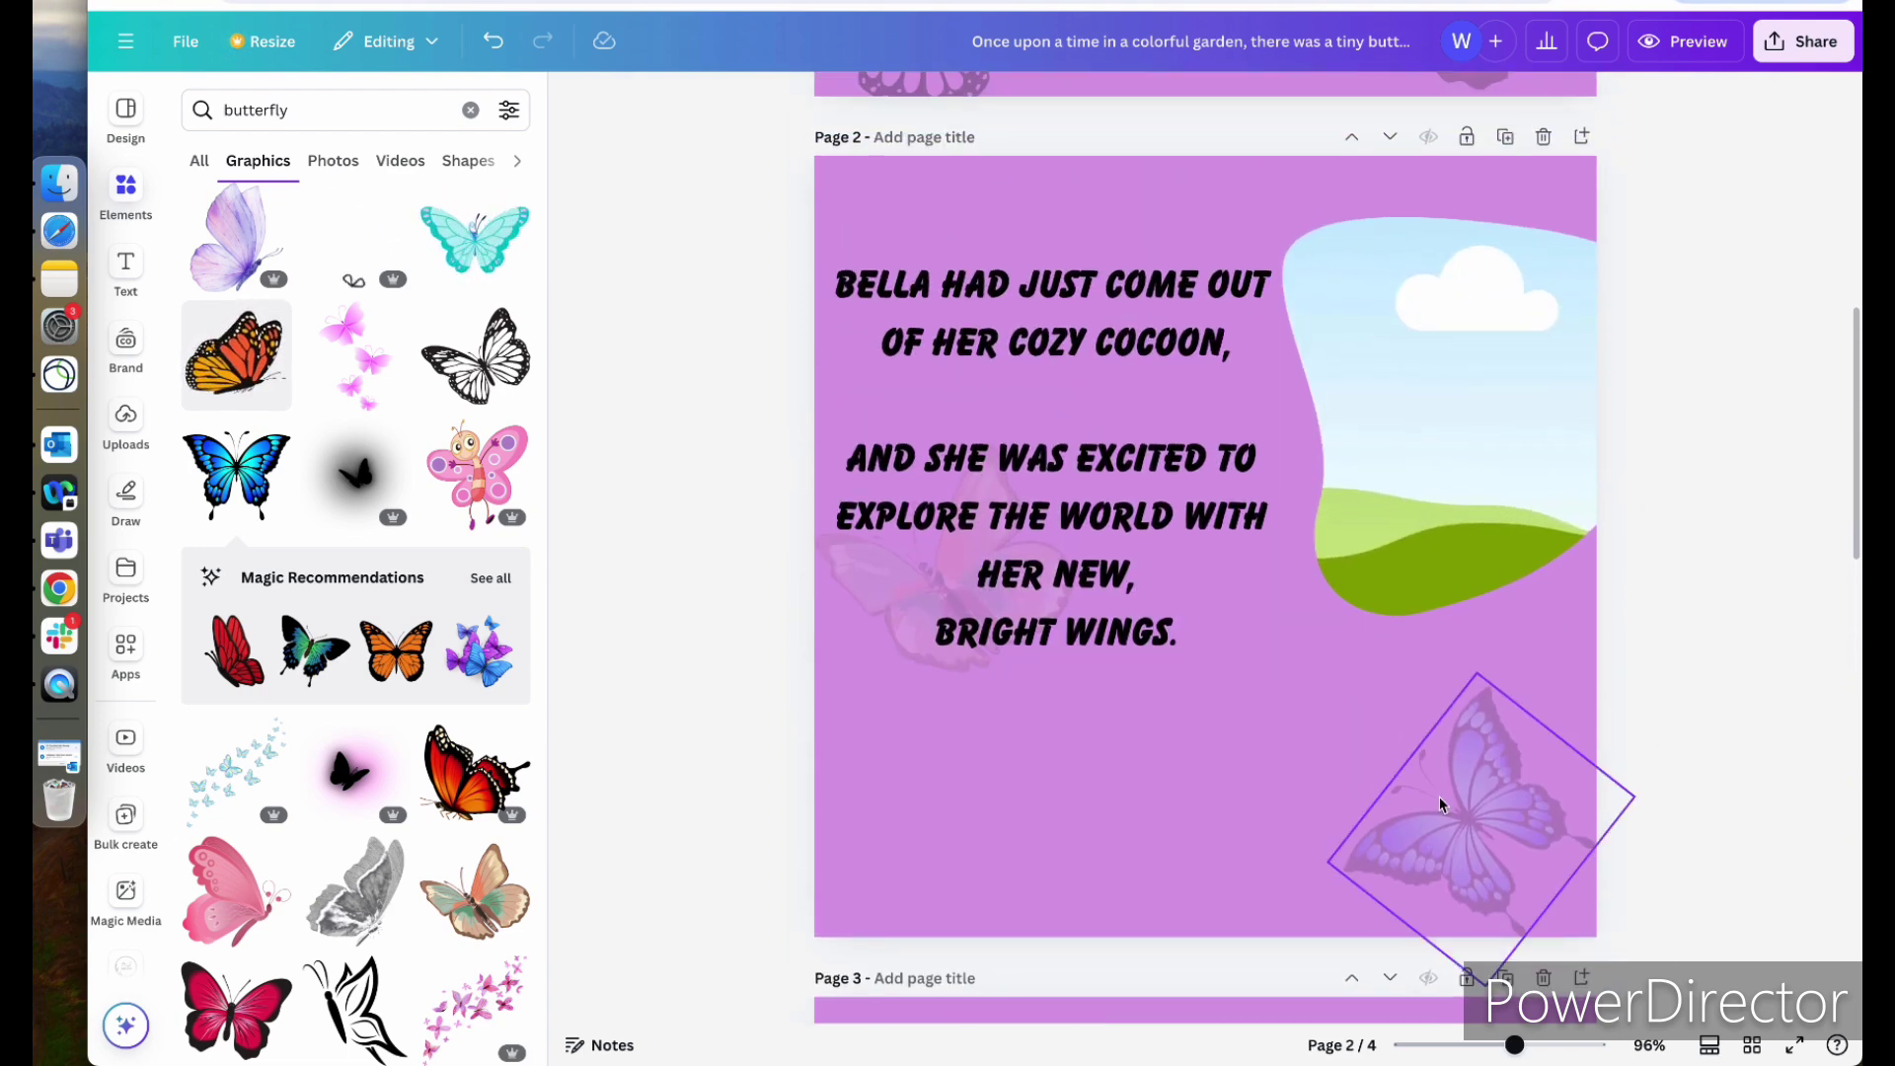
left_click(1649, 589)
- Add the black line-art butterfly from the search results to page 3, rotate it, move it up above the picture frame and fade it
scroll(1660, 582, "down", 7)
scroll(1660, 585, "down", 1)
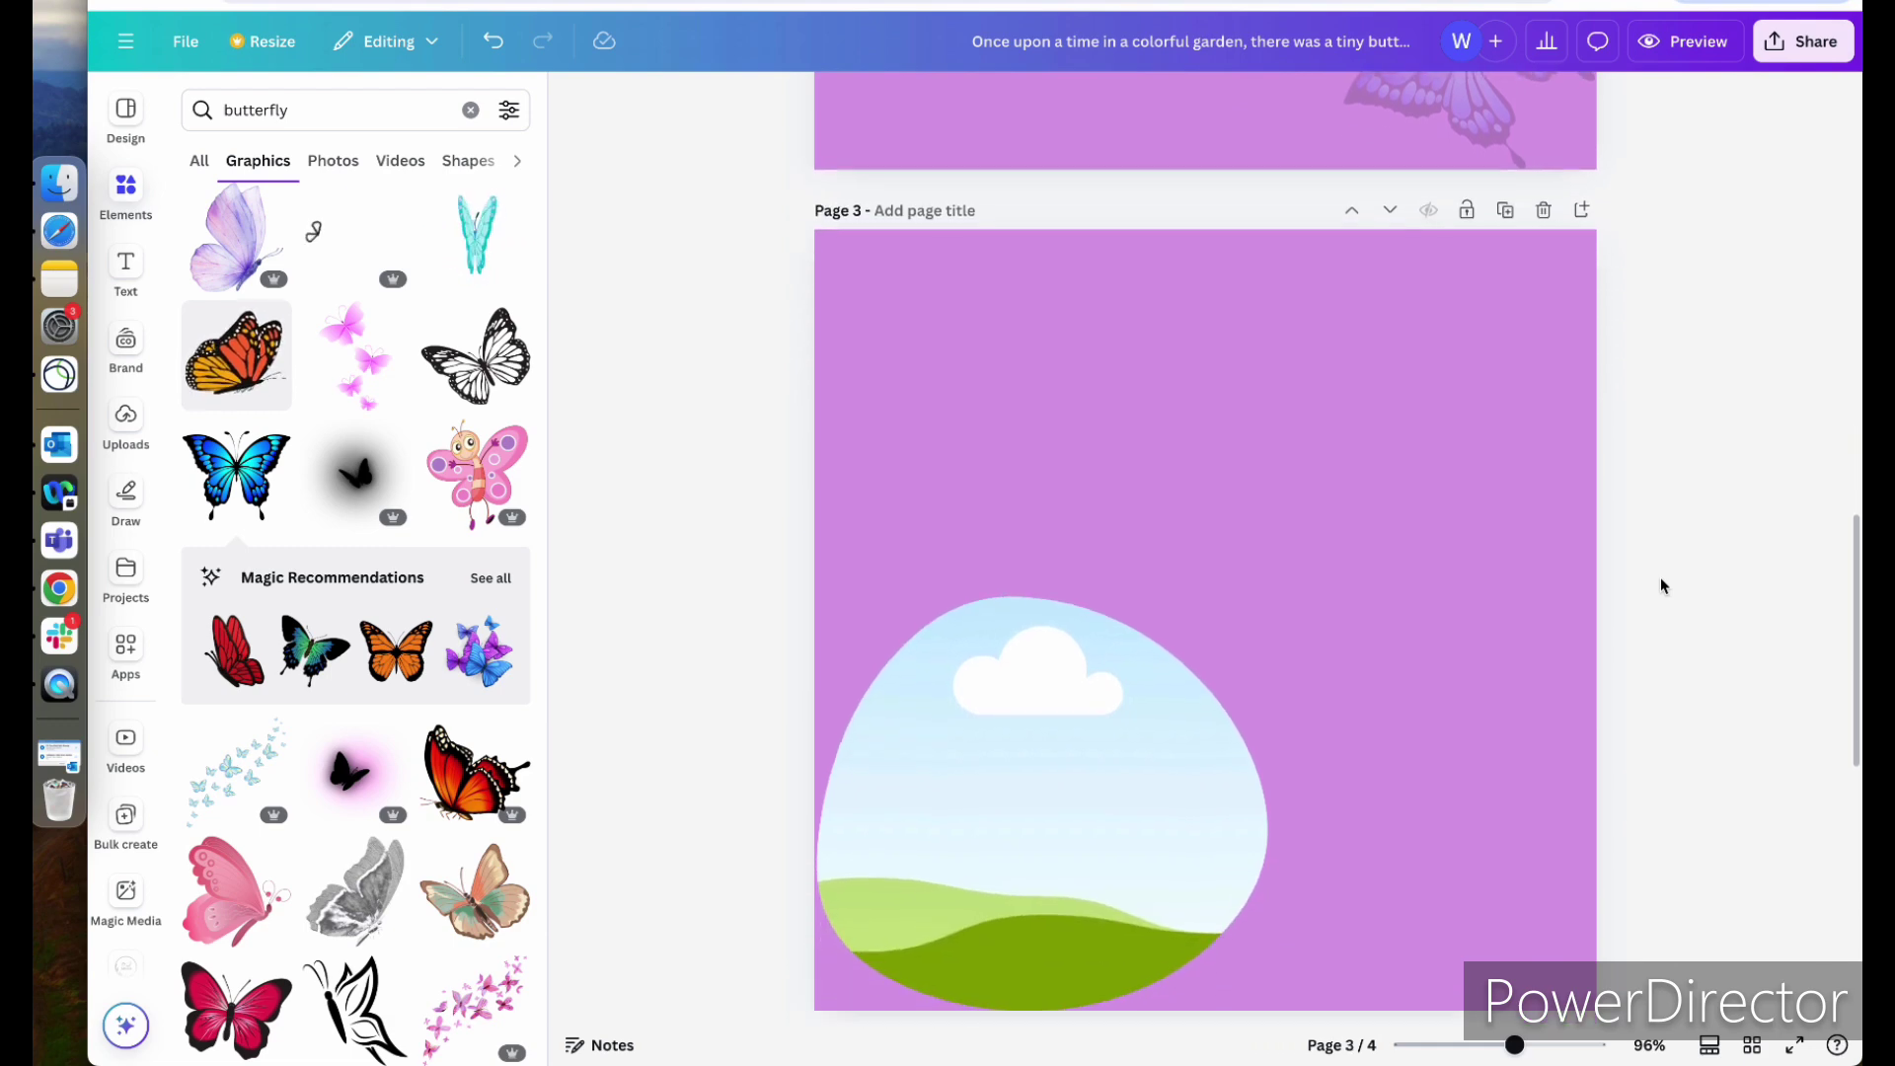
scroll(399, 780, "down", 5)
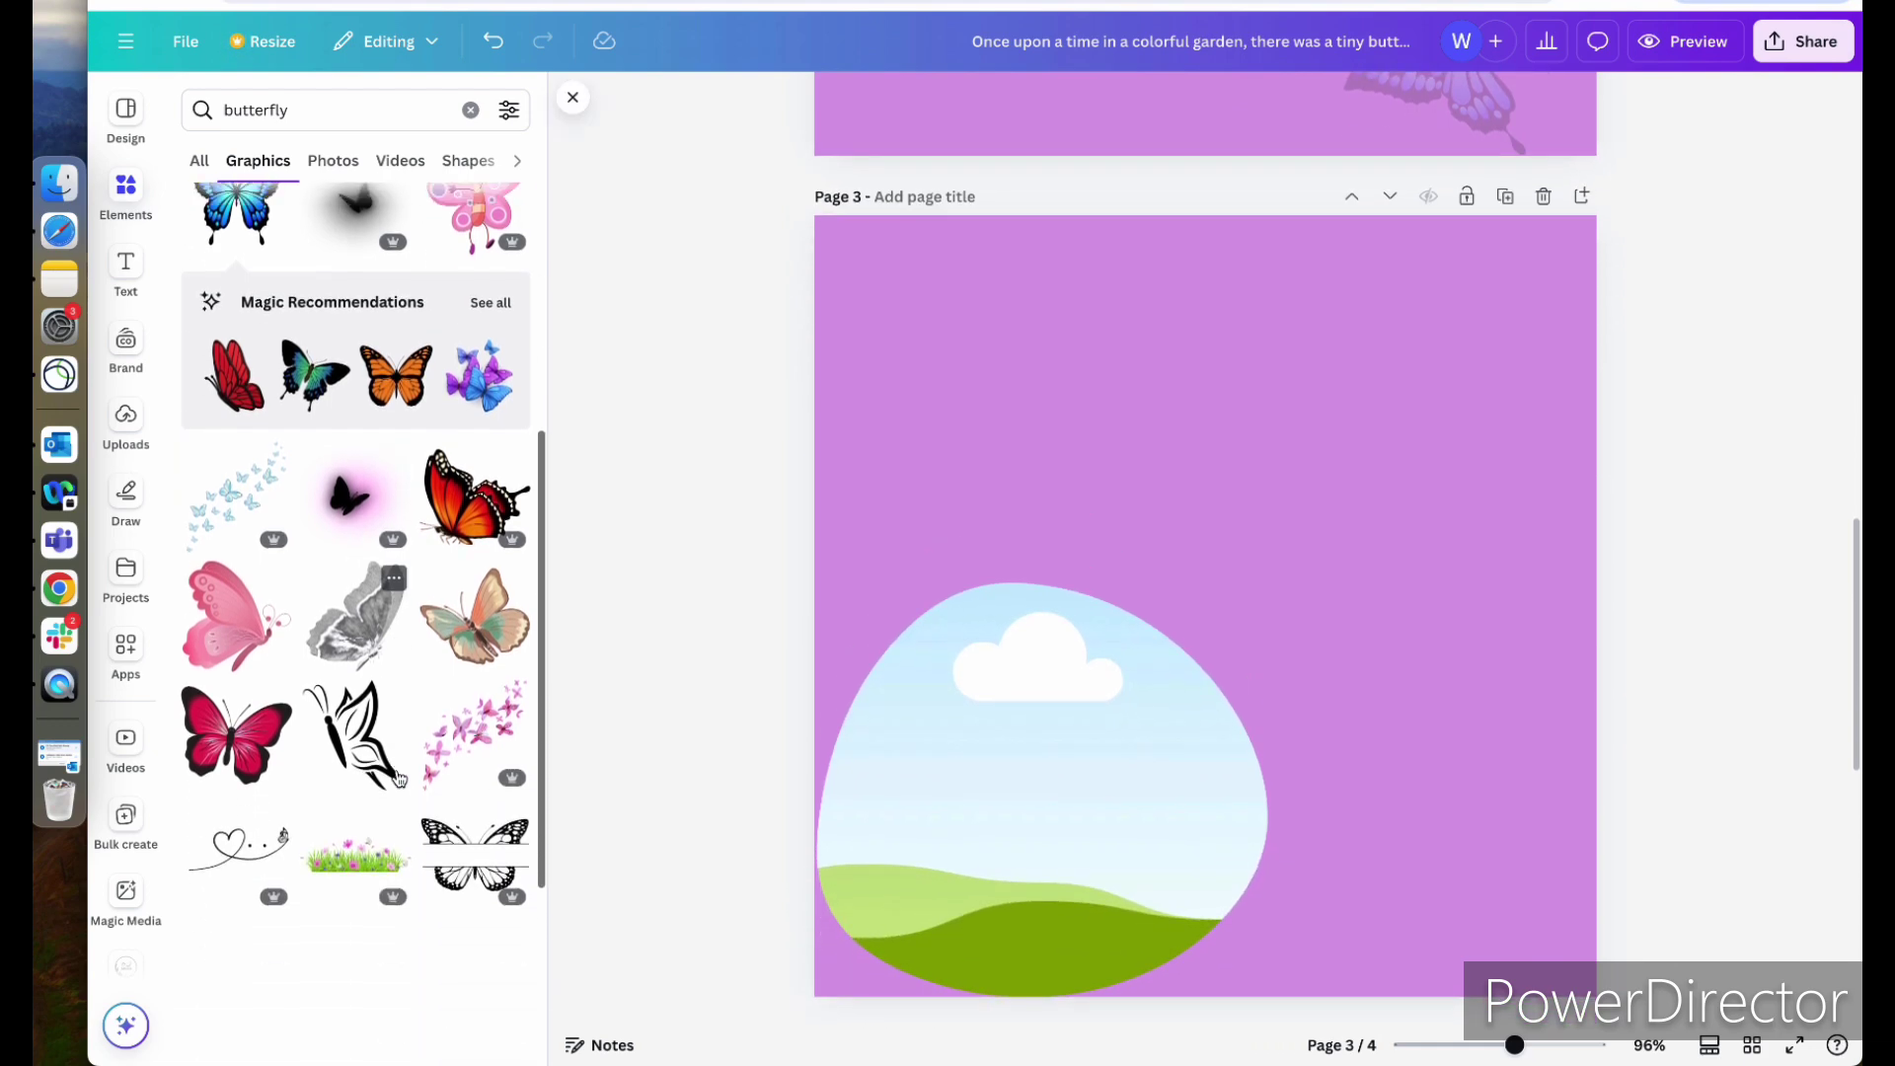
left_click(351, 567)
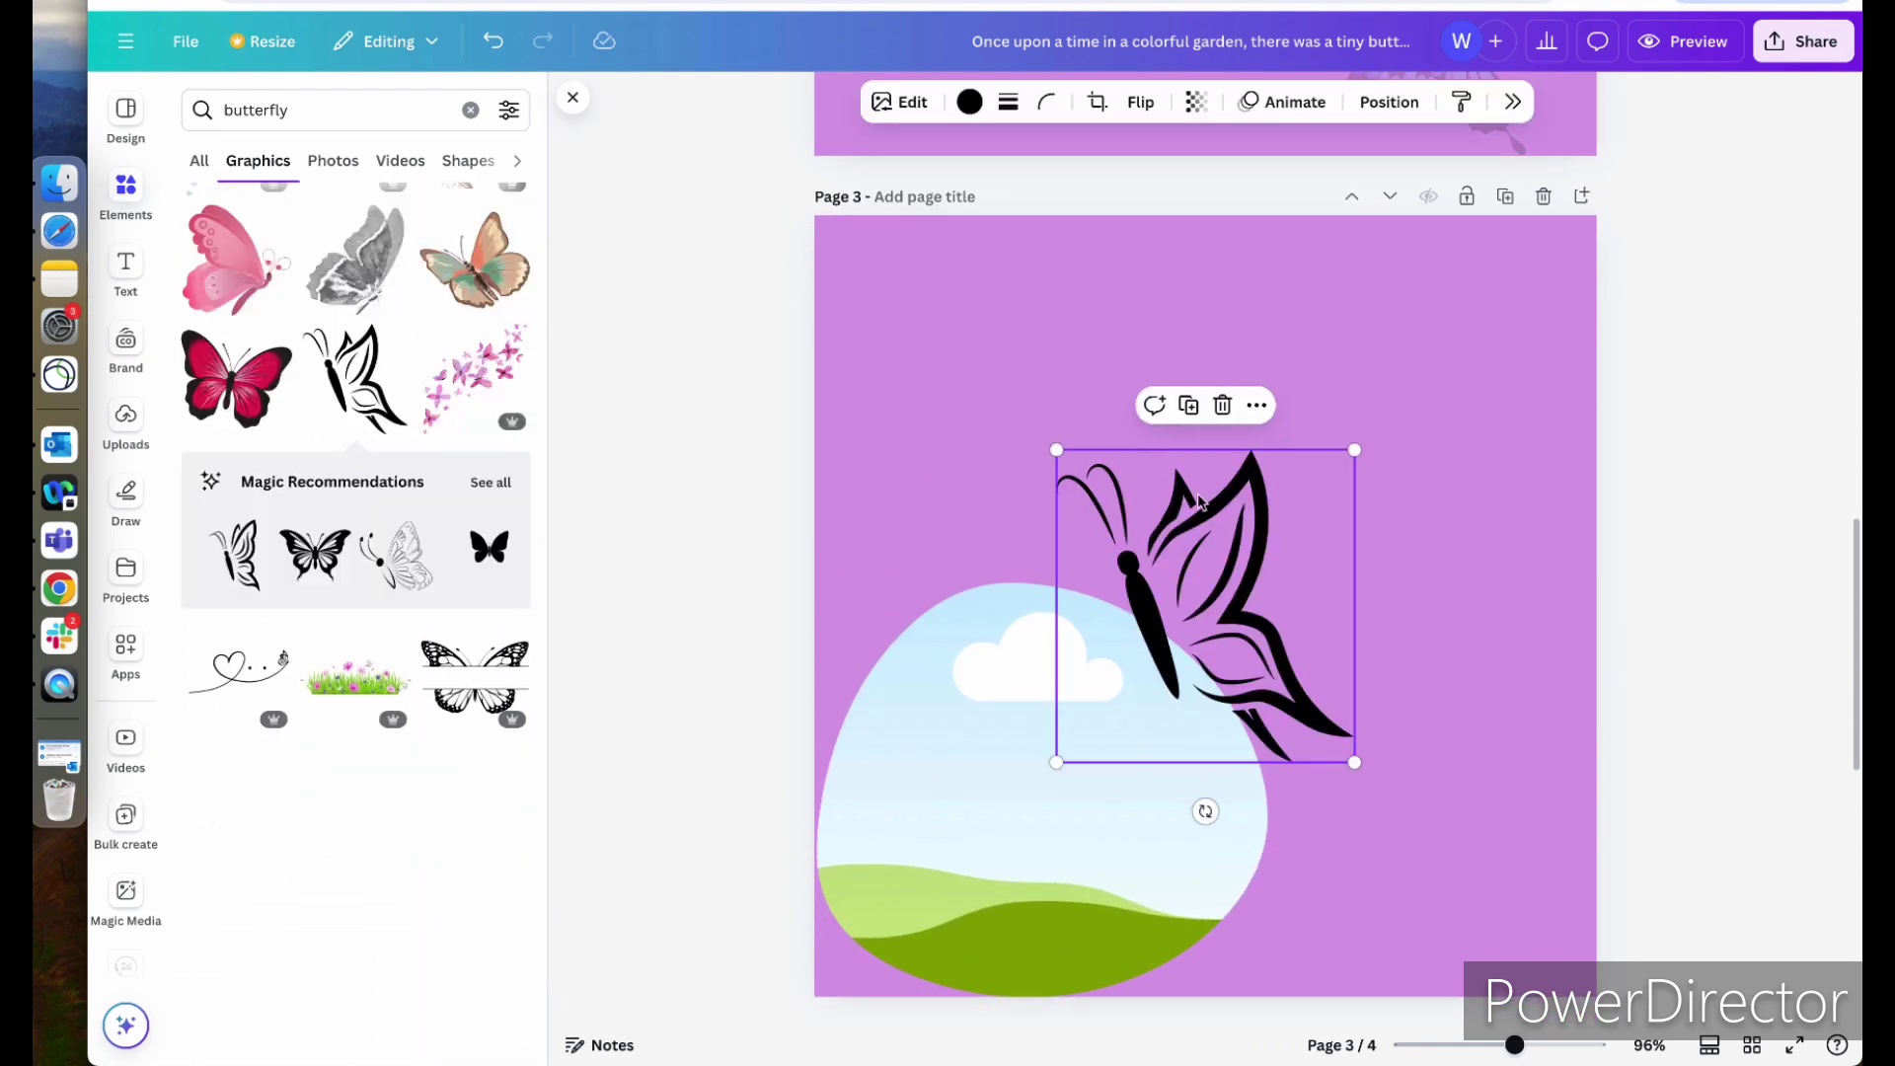
left_click_drag(1204, 803, 1341, 757)
left_click_drag(1181, 573, 1171, 508)
left_click(1199, 114)
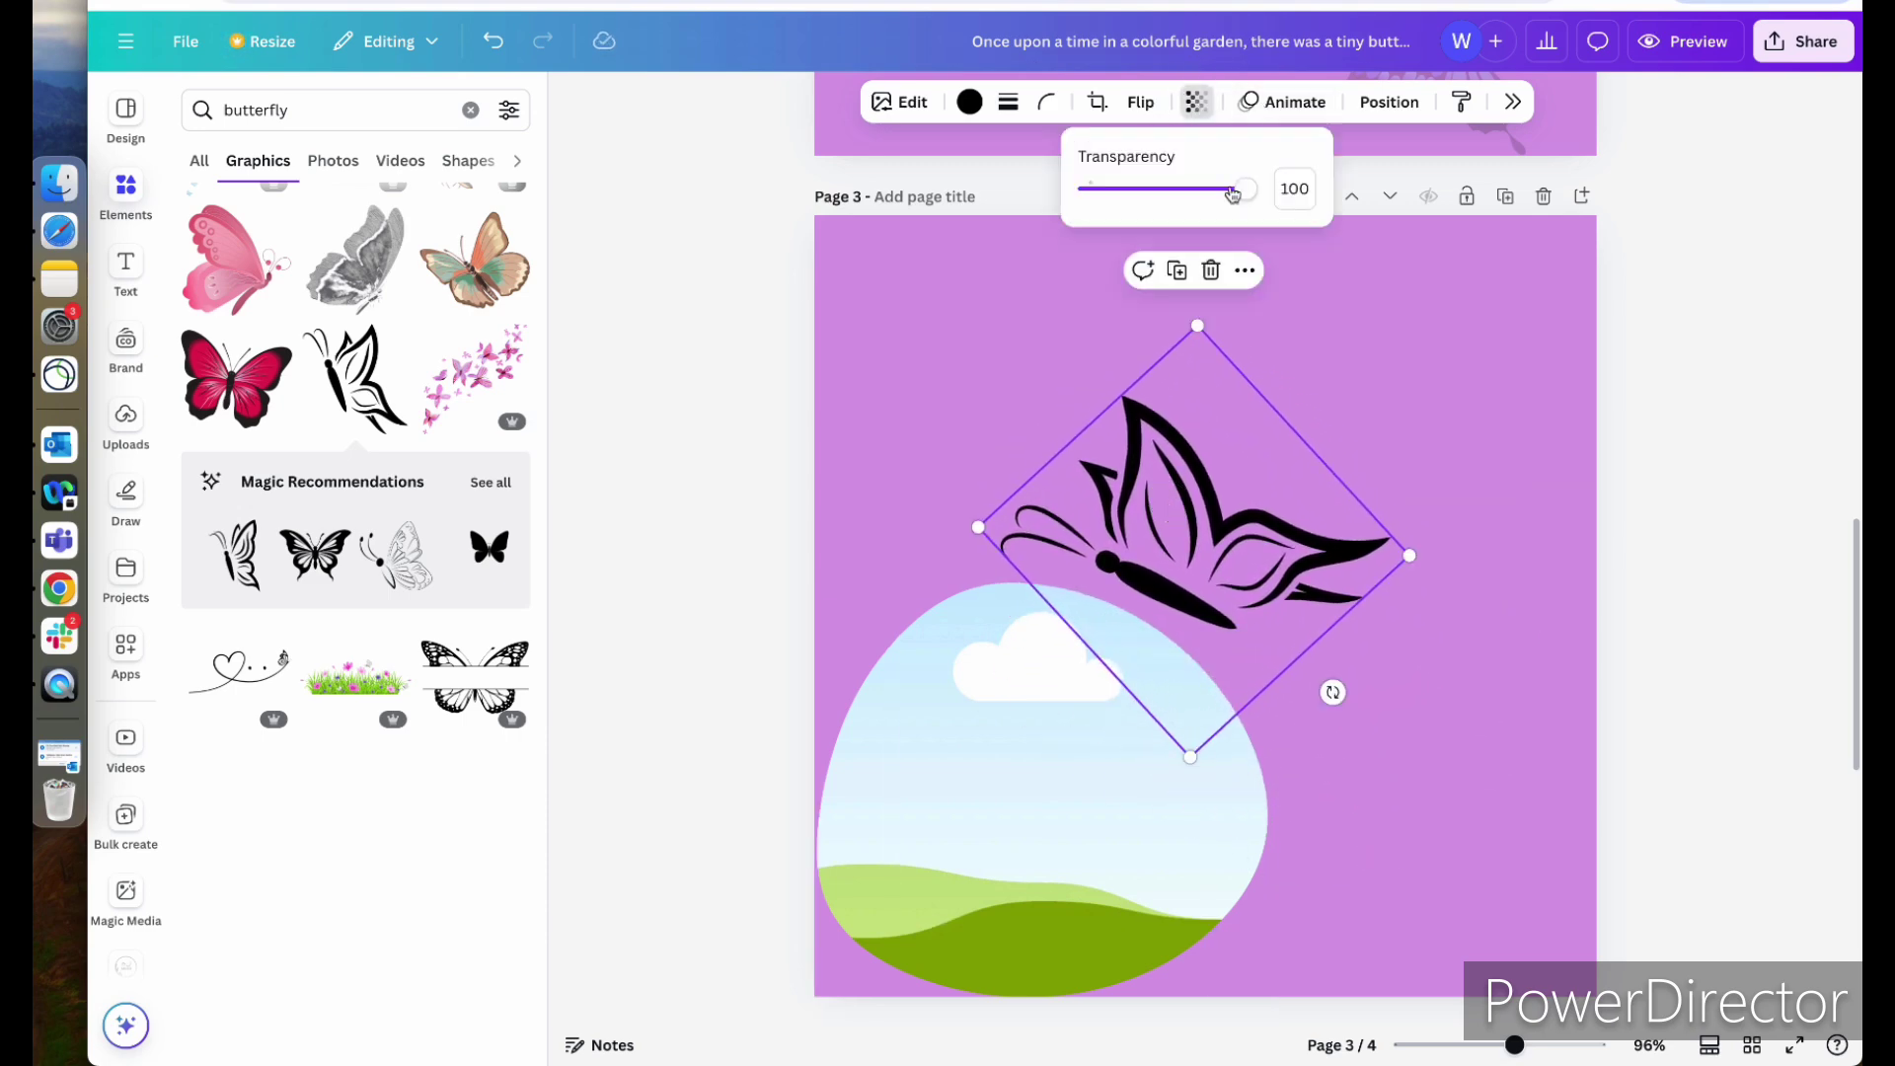
left_click_drag(1245, 188, 1117, 189)
key("Escape")
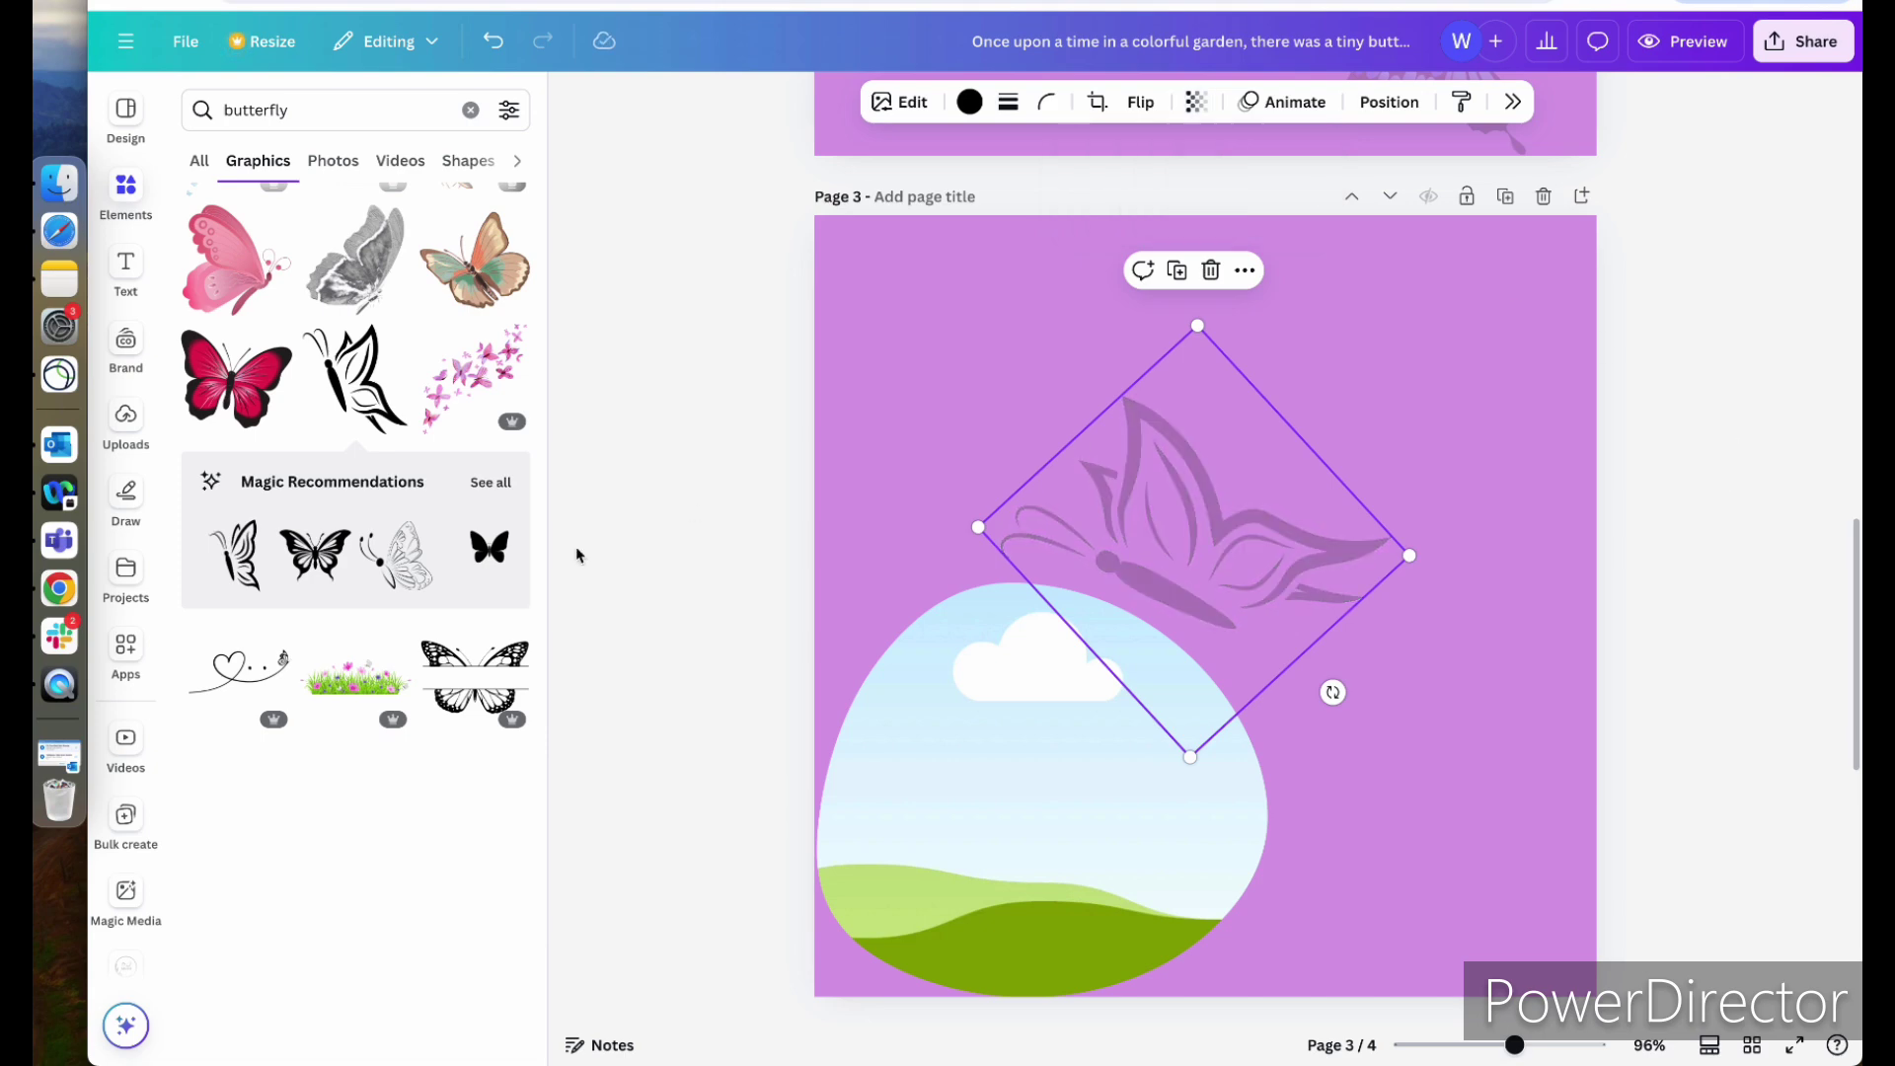
- Add the recommended solid black butterfly to page 3, rotate it, place it over the upper-right corner and set its transparency to 26
left_click(490, 546)
left_click_drag(1263, 589, 1477, 337)
left_click_drag(1419, 560, 1545, 195)
left_click_drag(1450, 275, 1628, 215)
left_click(1176, 102)
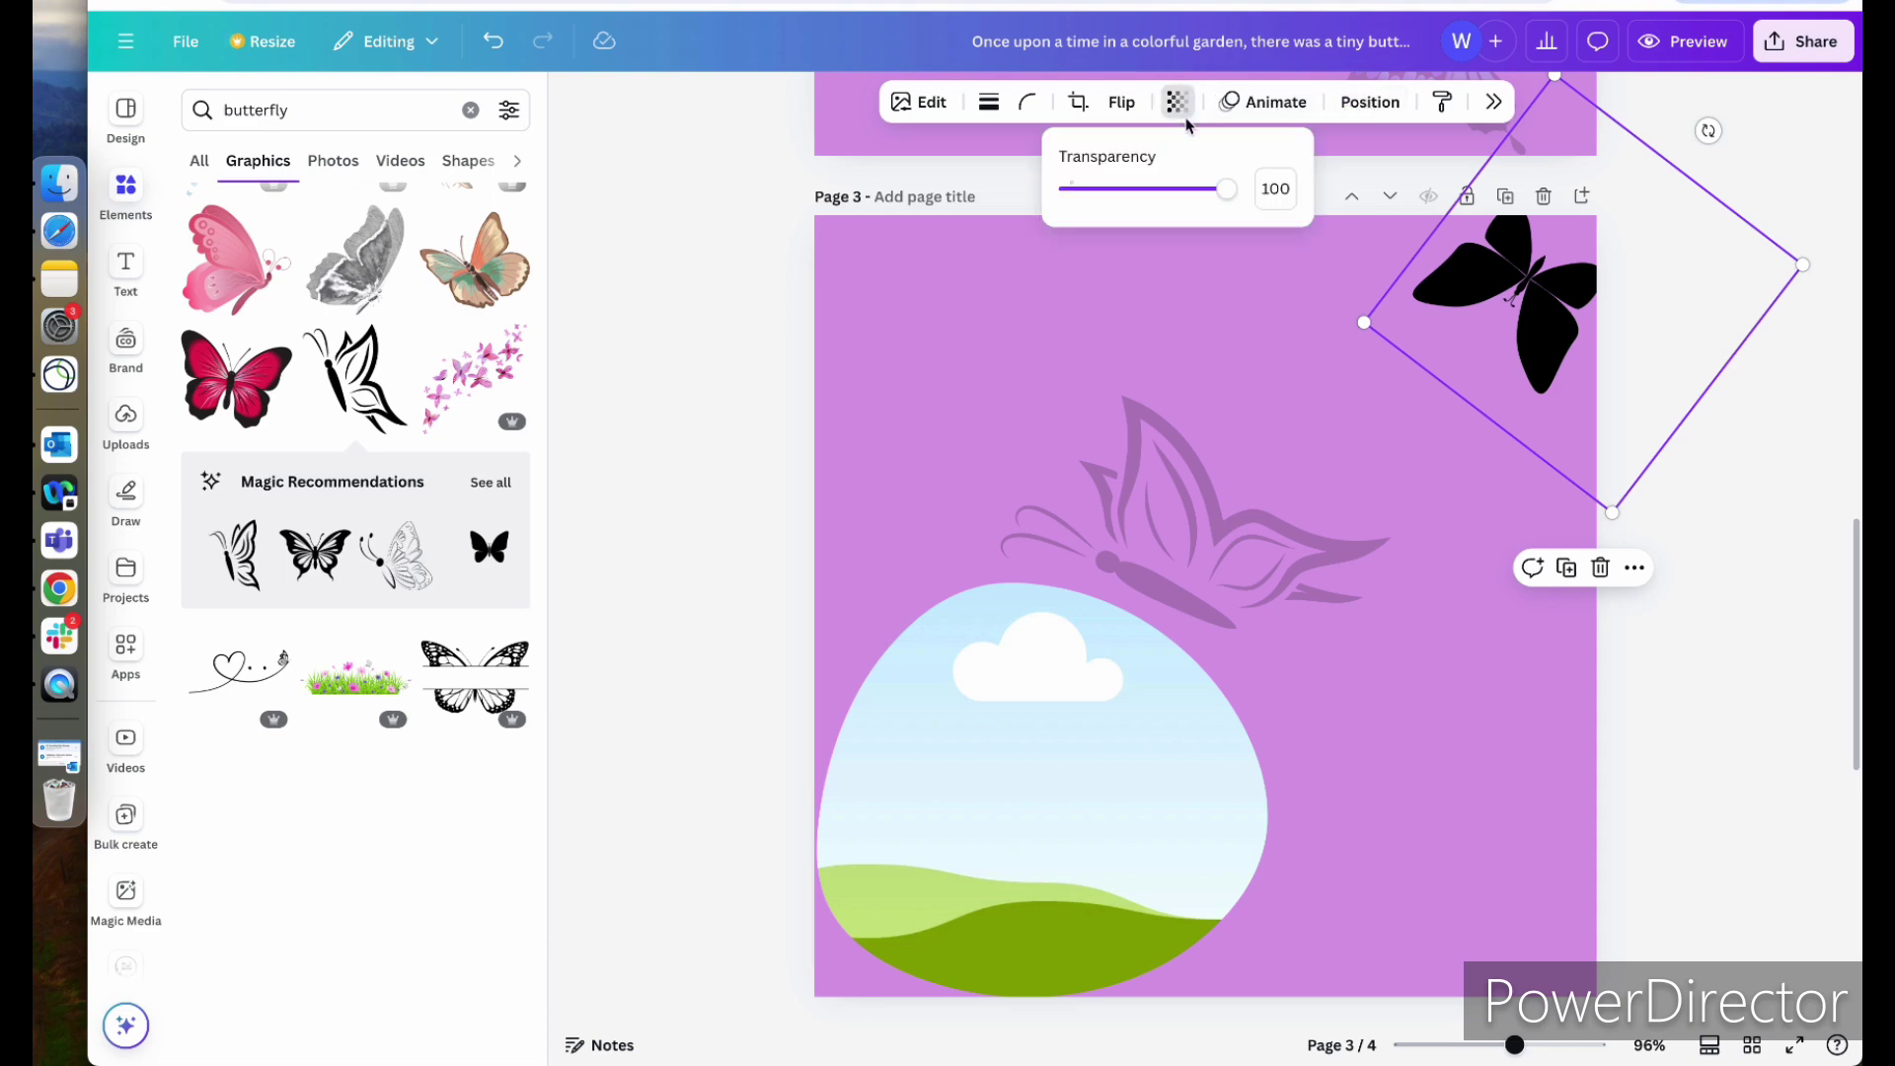
left_click_drag(1233, 189, 1107, 193)
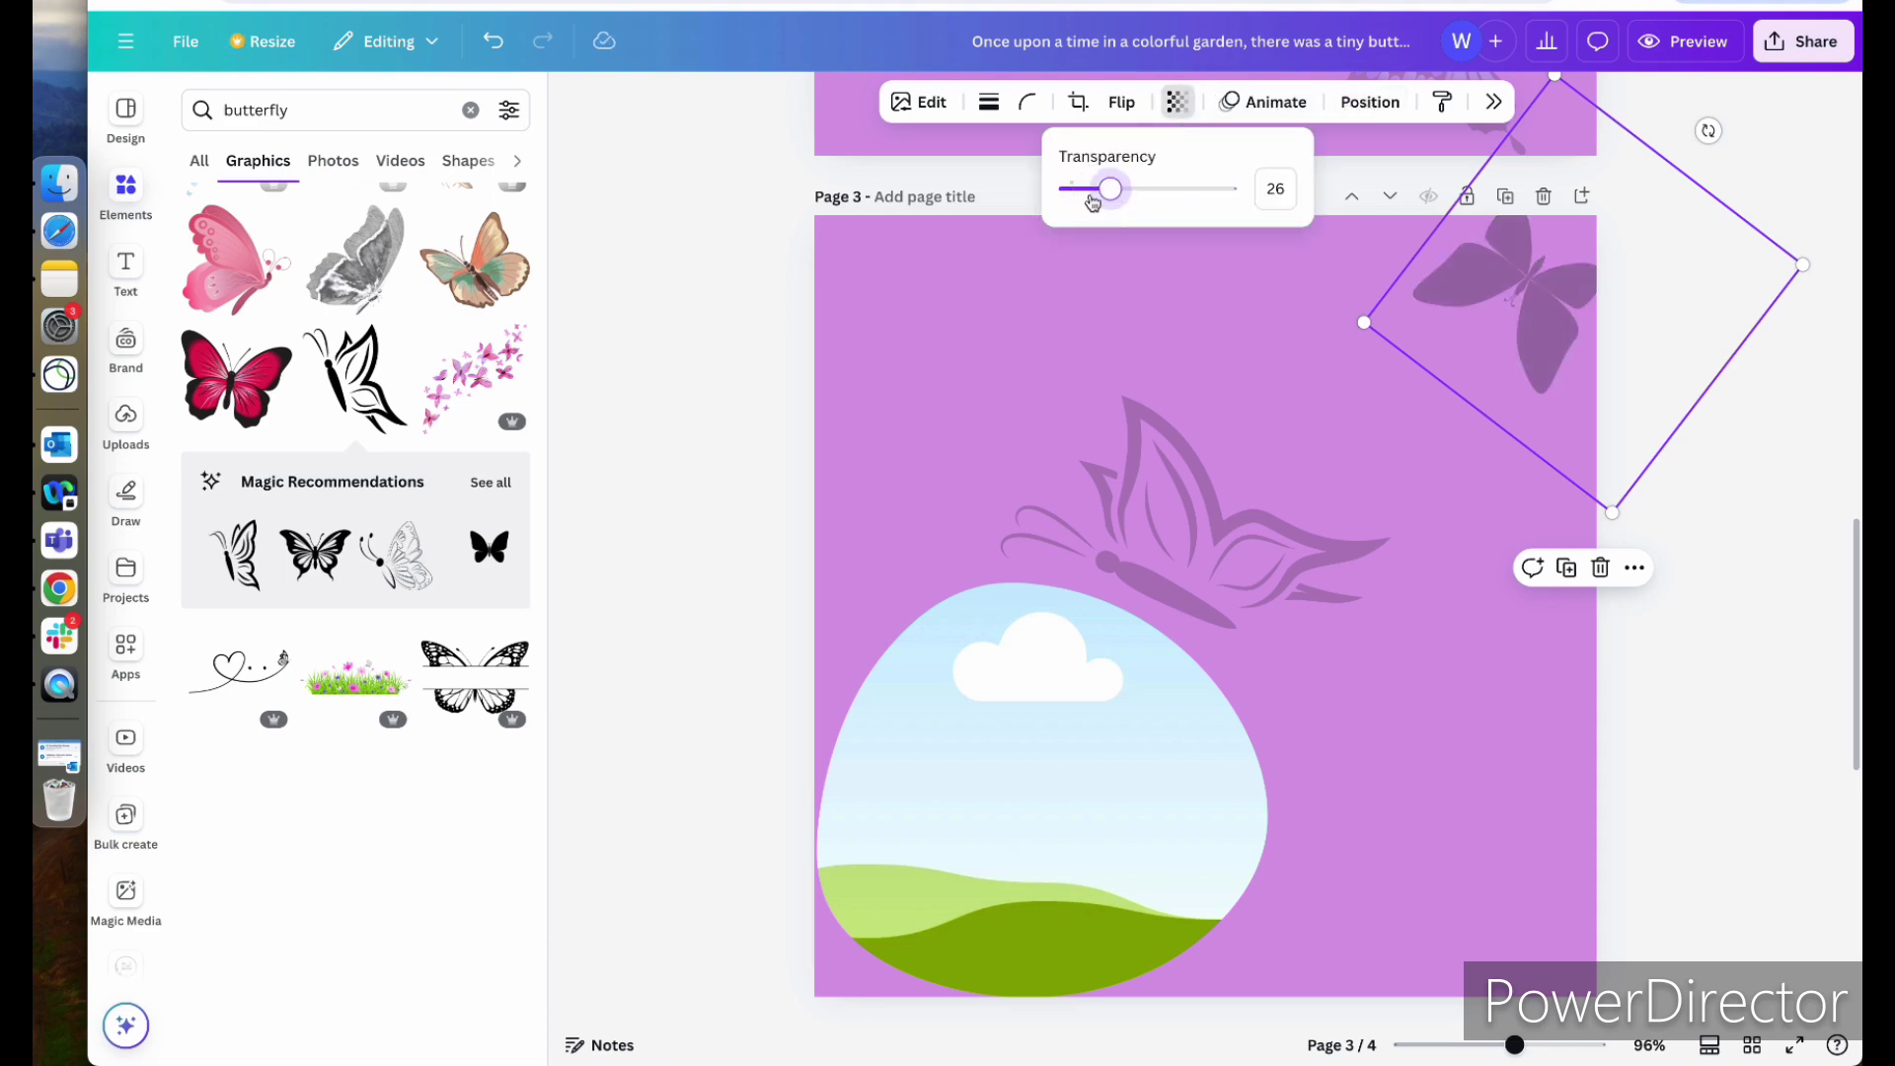
- Add the pink watercolour butterfly to page 3, shrink it into the lower-right corner and set its transparency to 40
scroll(513, 247, "up", 3)
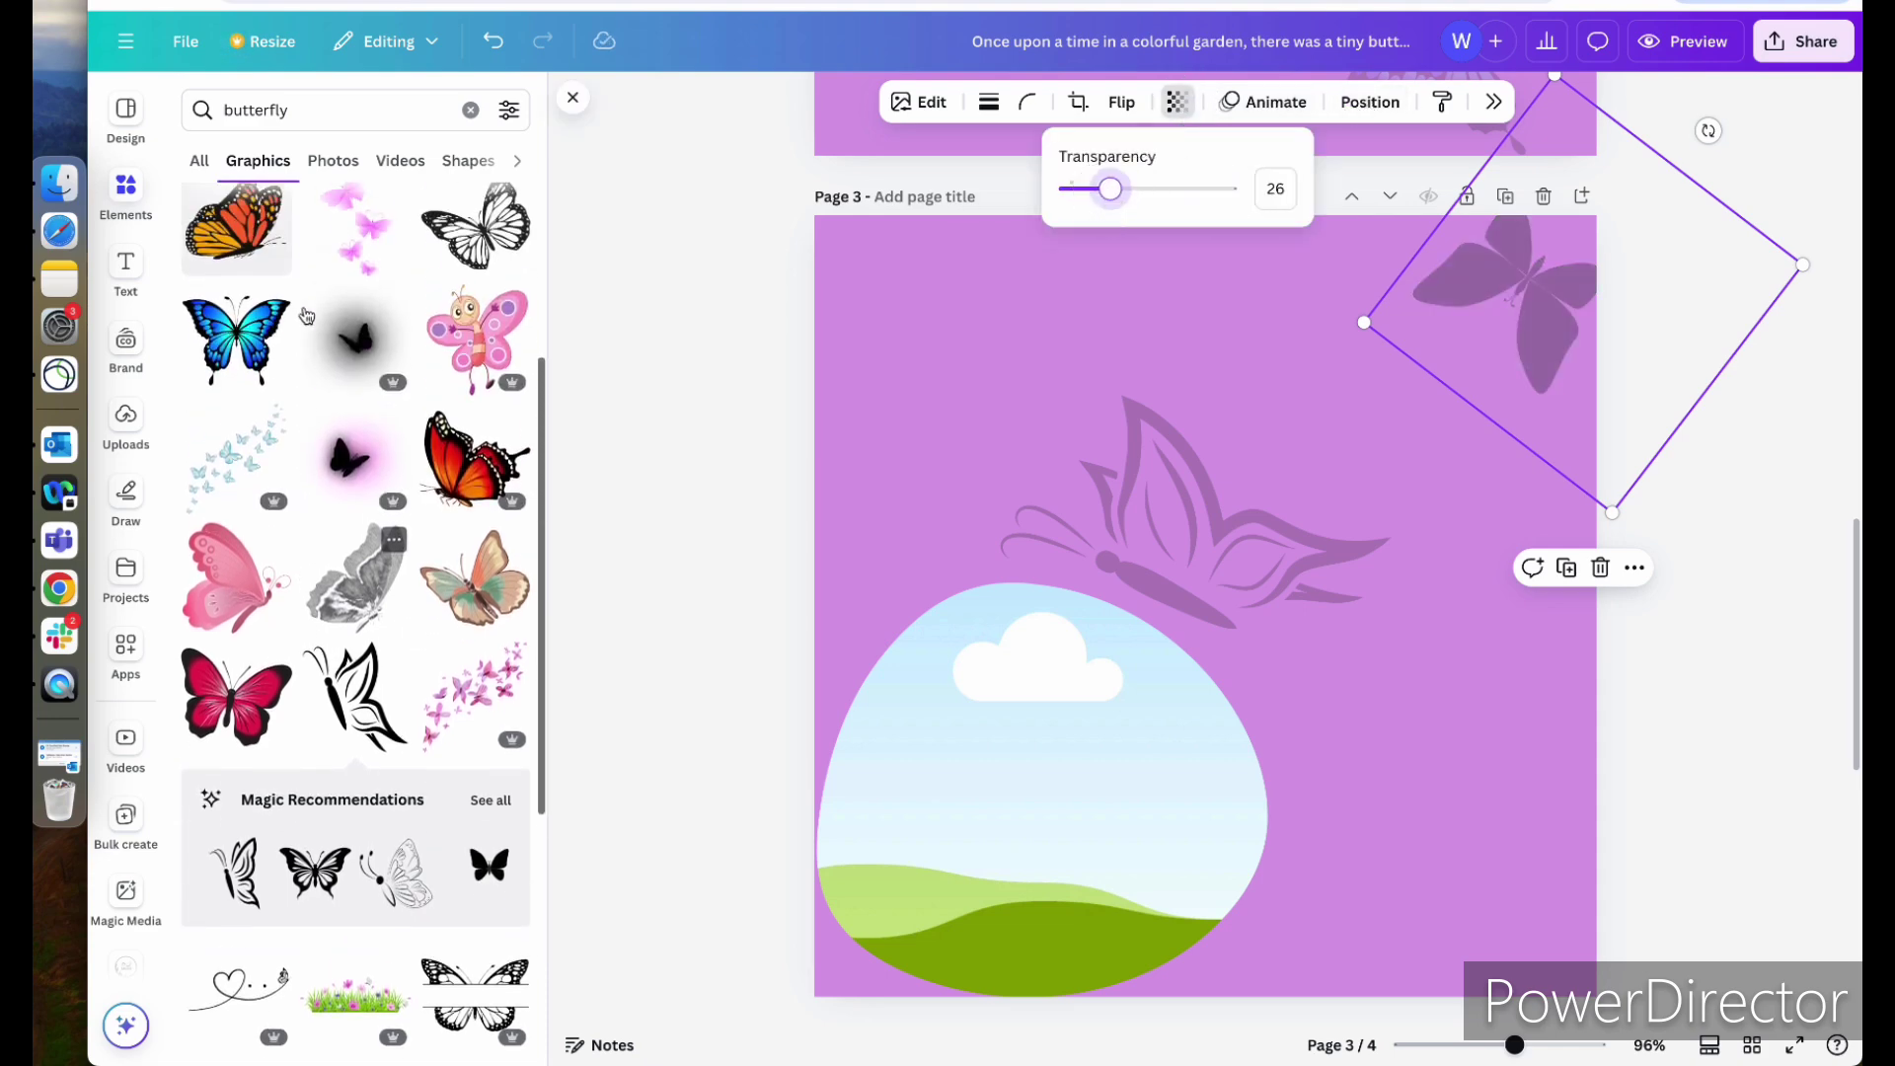
scroll(530, 249, "up", 3)
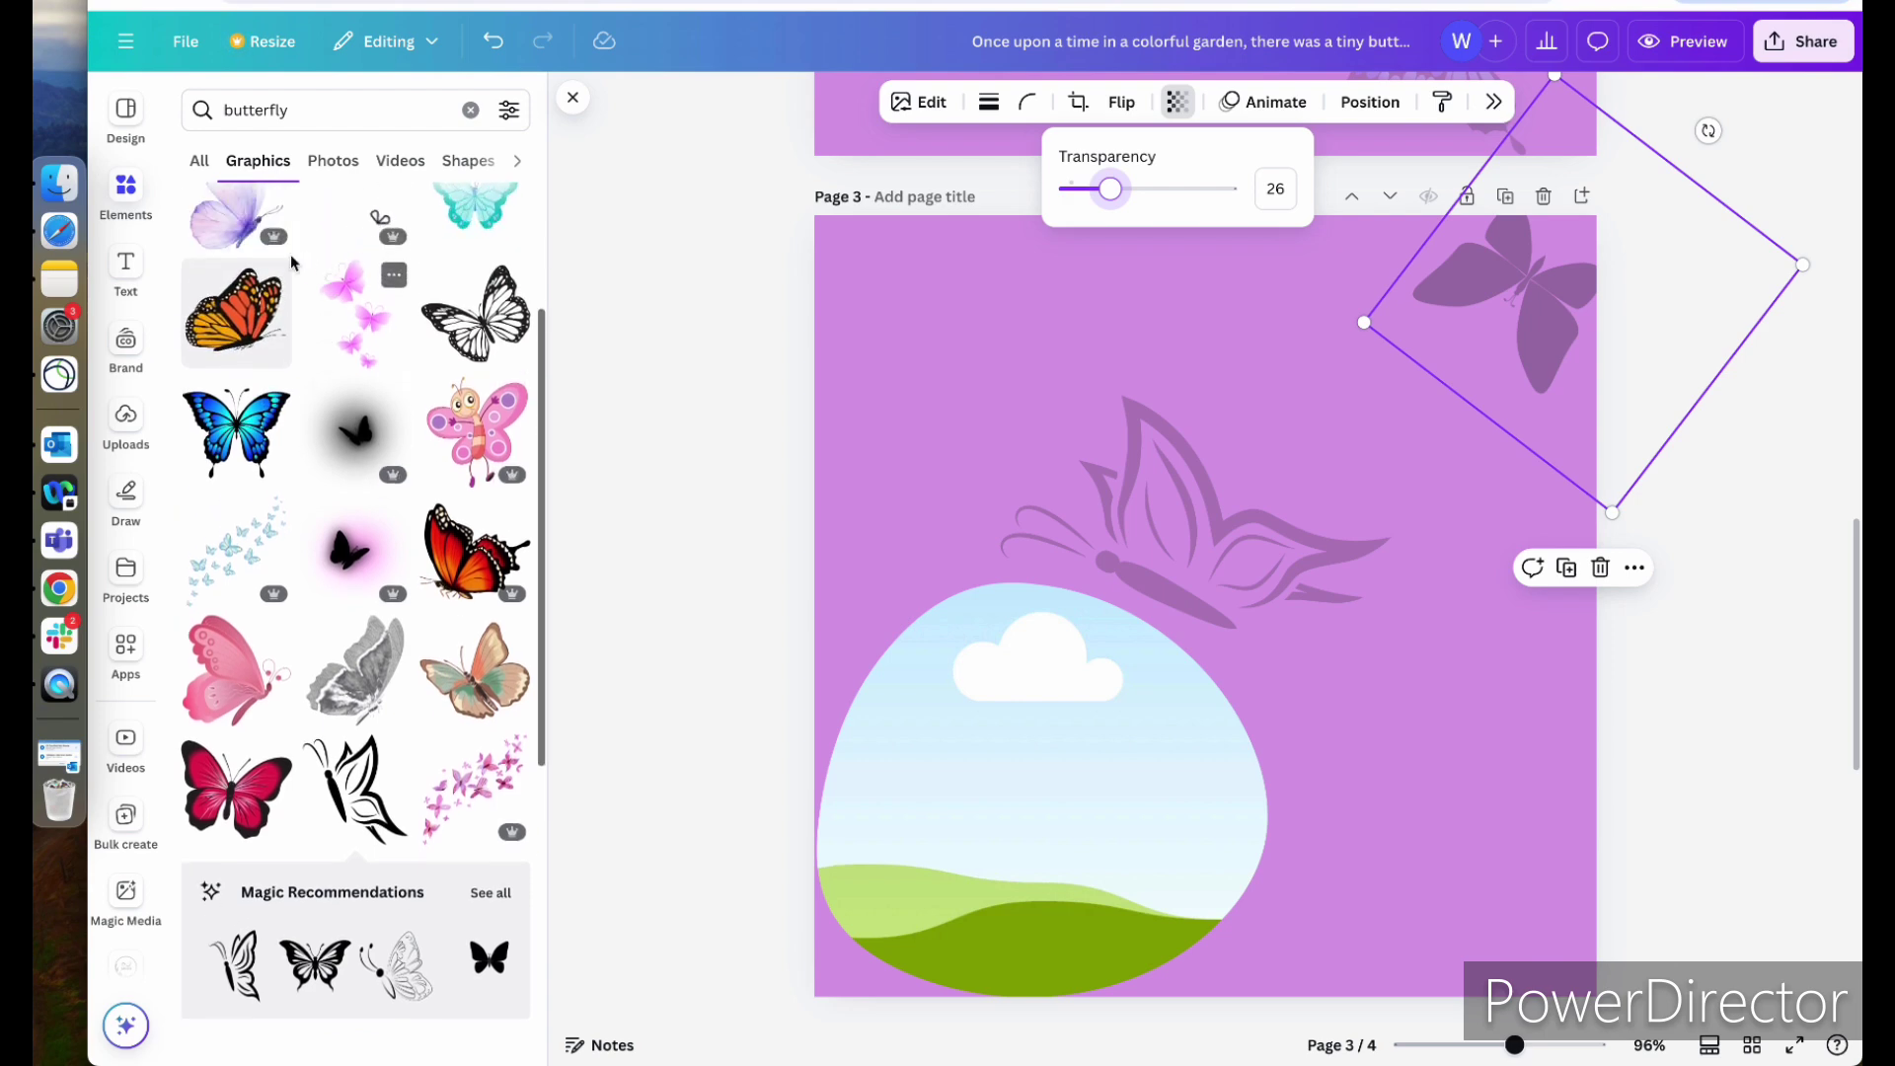
left_click(469, 288)
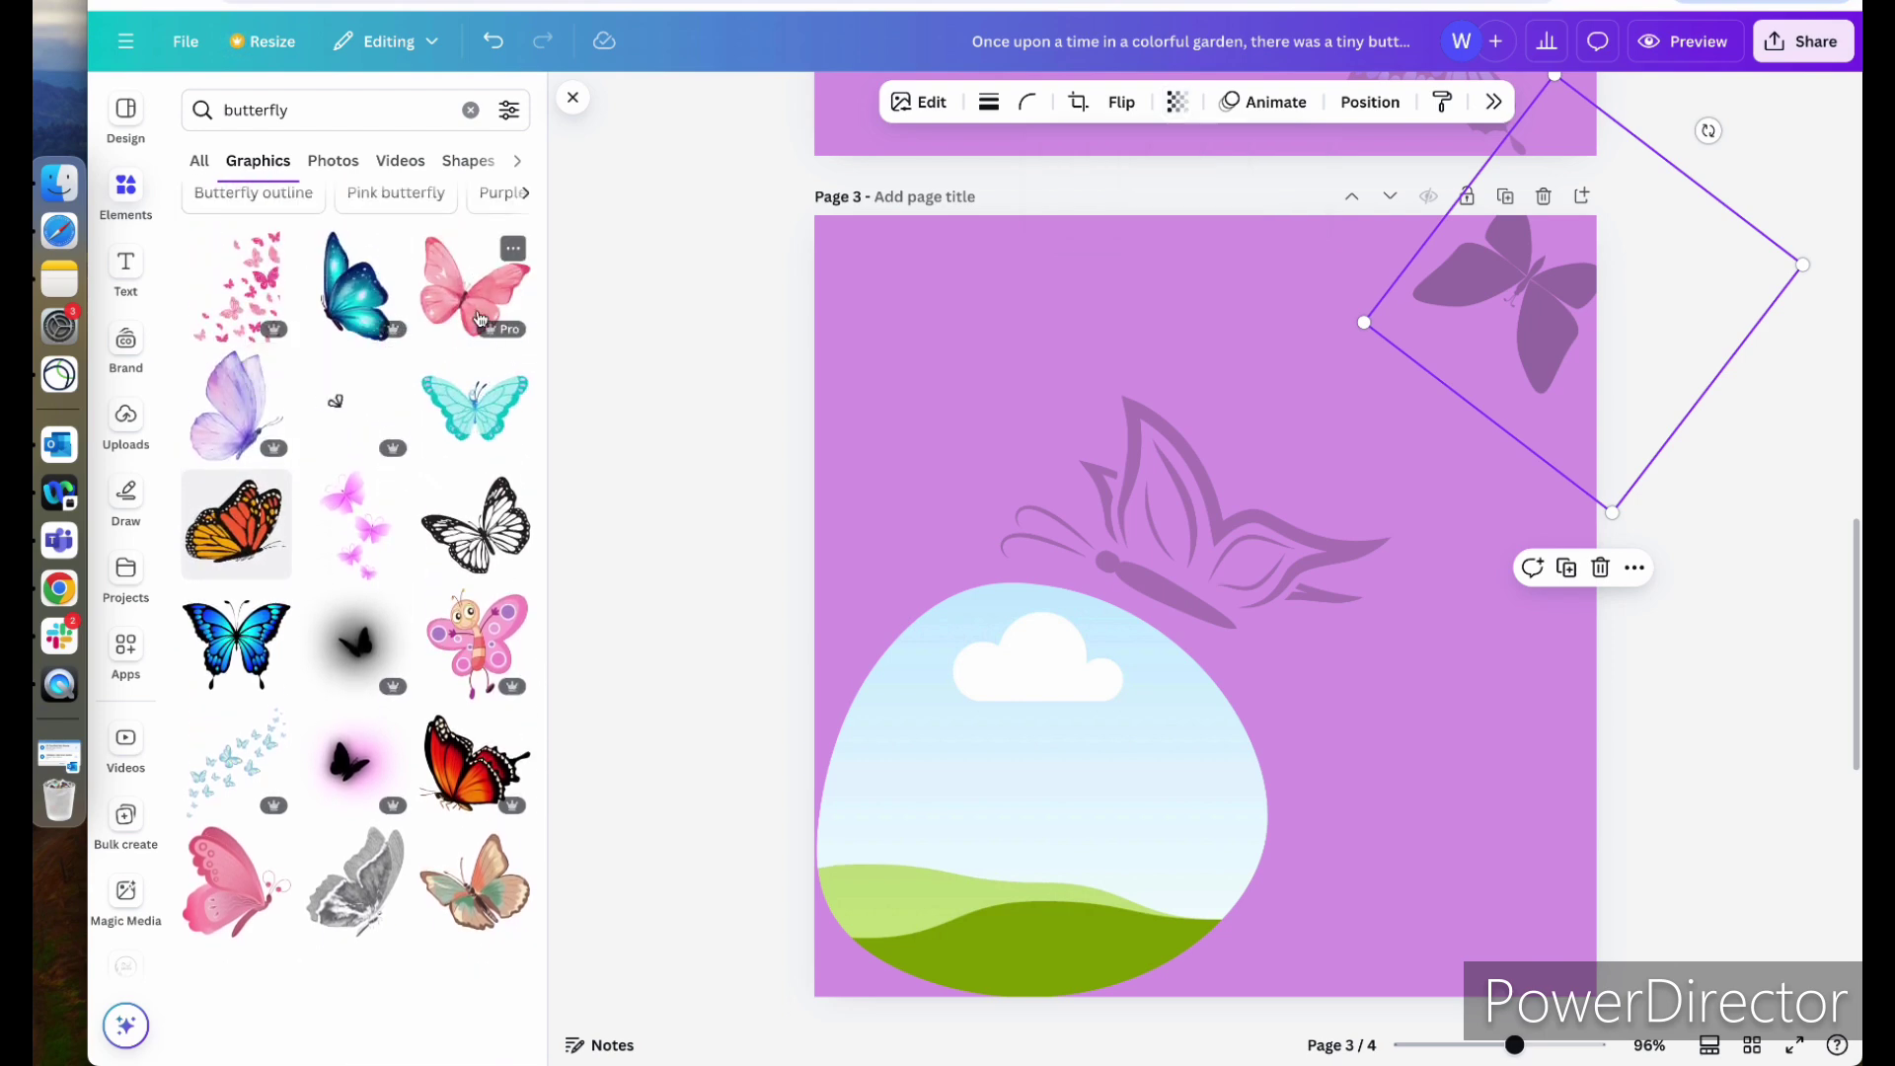
left_click_drag(1523, 892, 1141, 592)
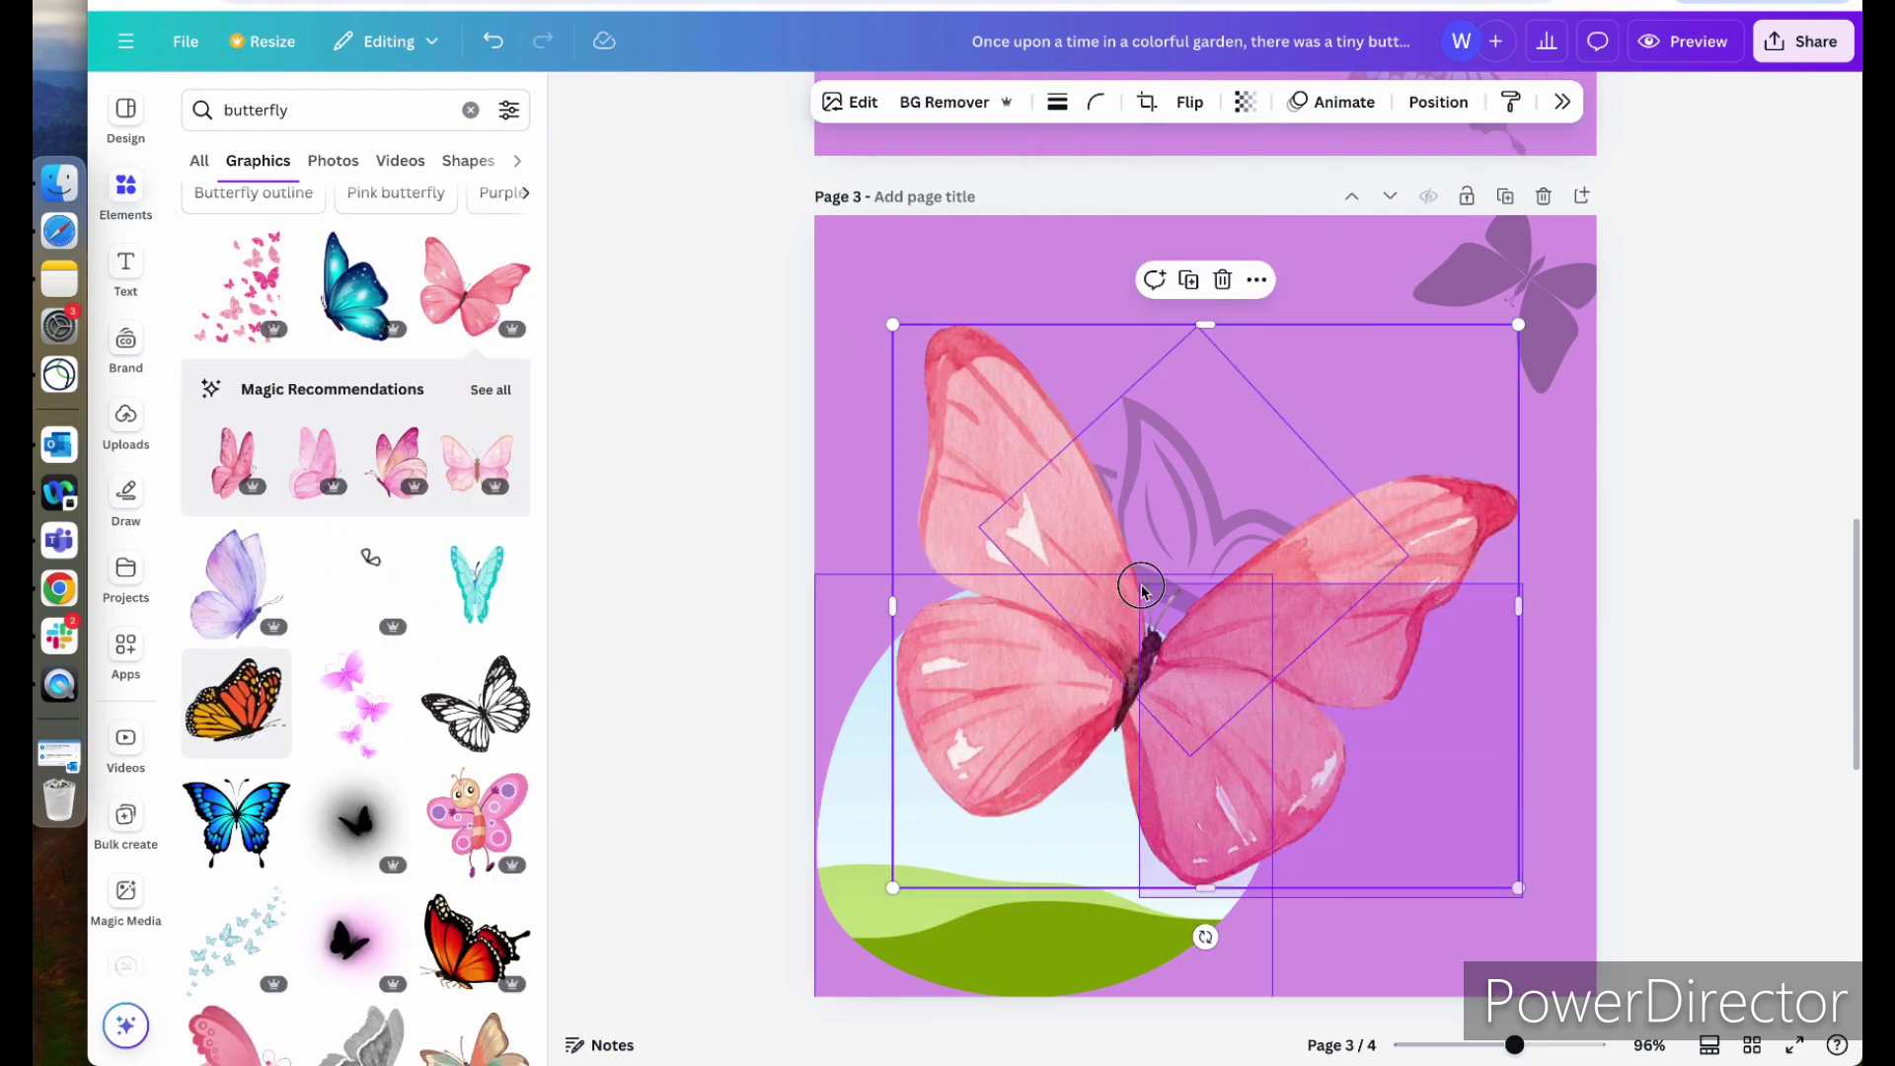
left_click(1557, 950)
key("super+z")
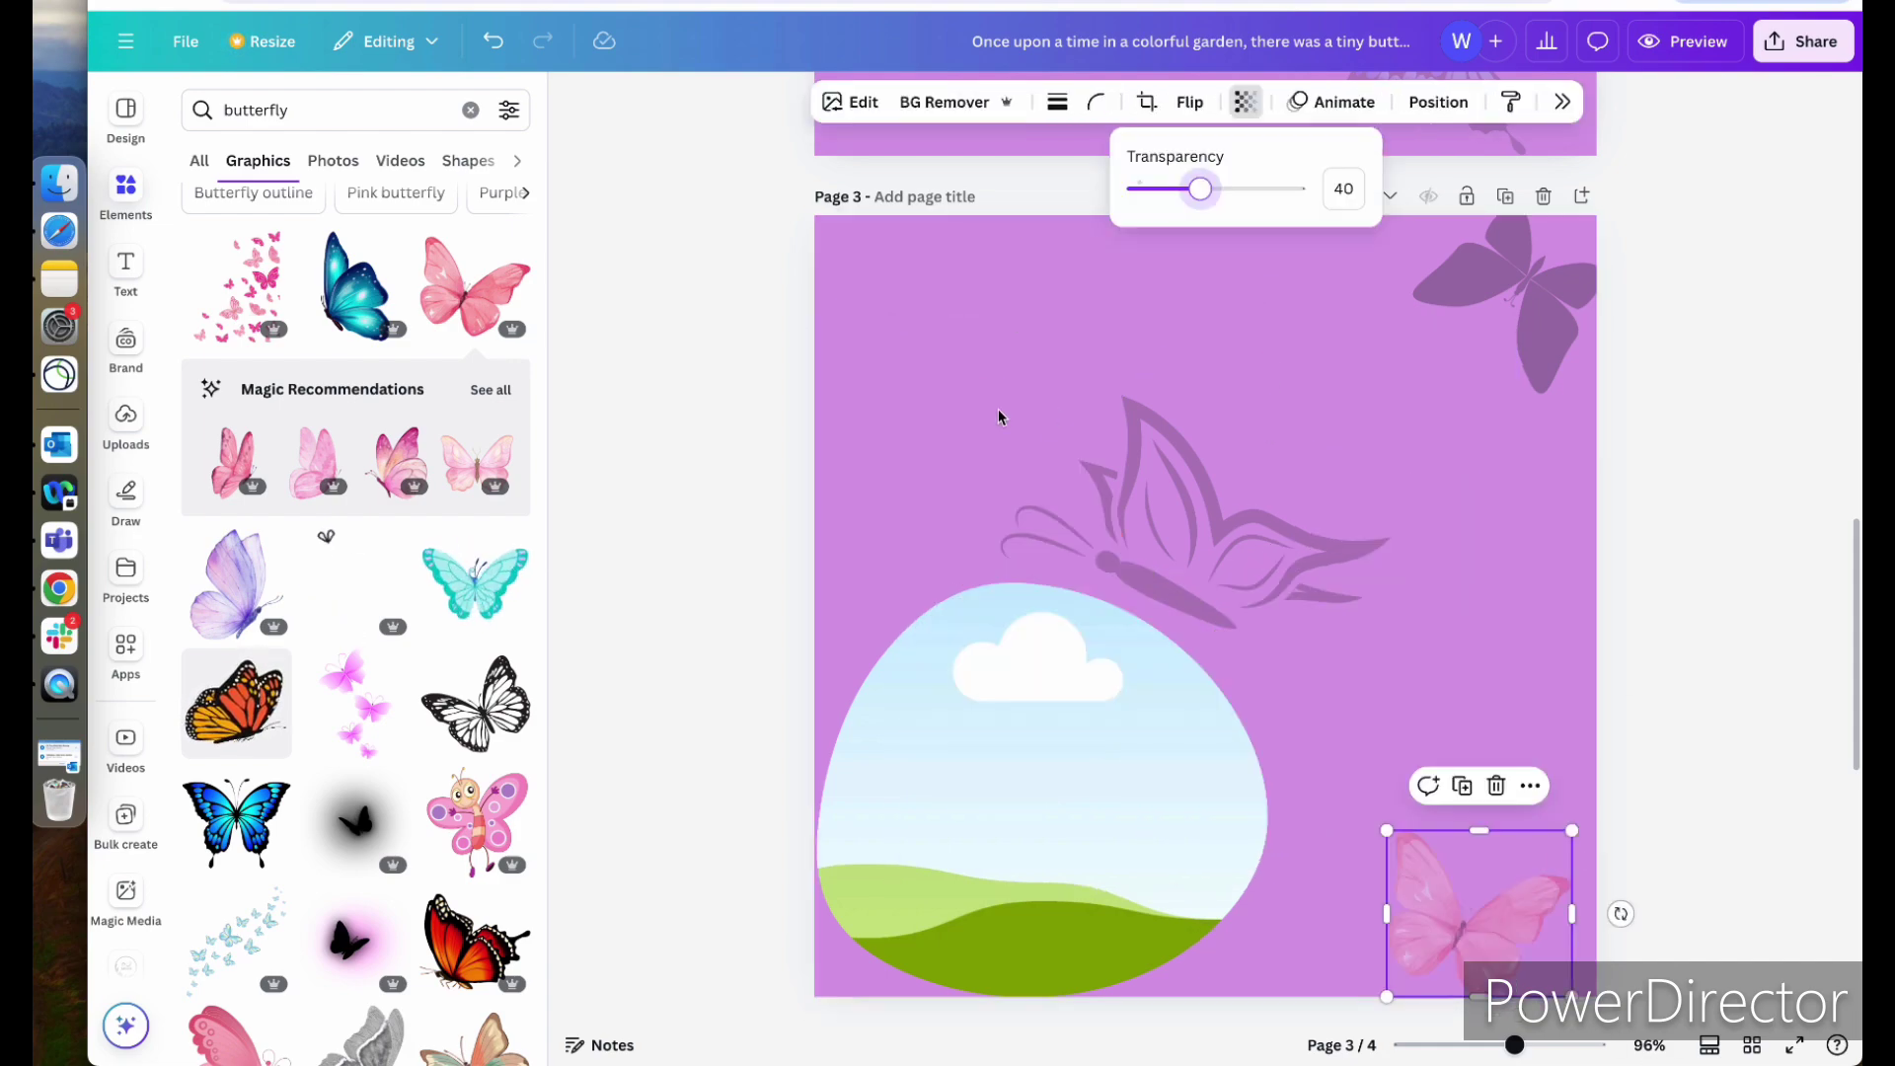
- Copy the sentence "Her wings were a mix of orange, yellow, and black..." from Notes and paste it onto page 3 in Canva
left_click(1003, 410)
left_click(59, 280)
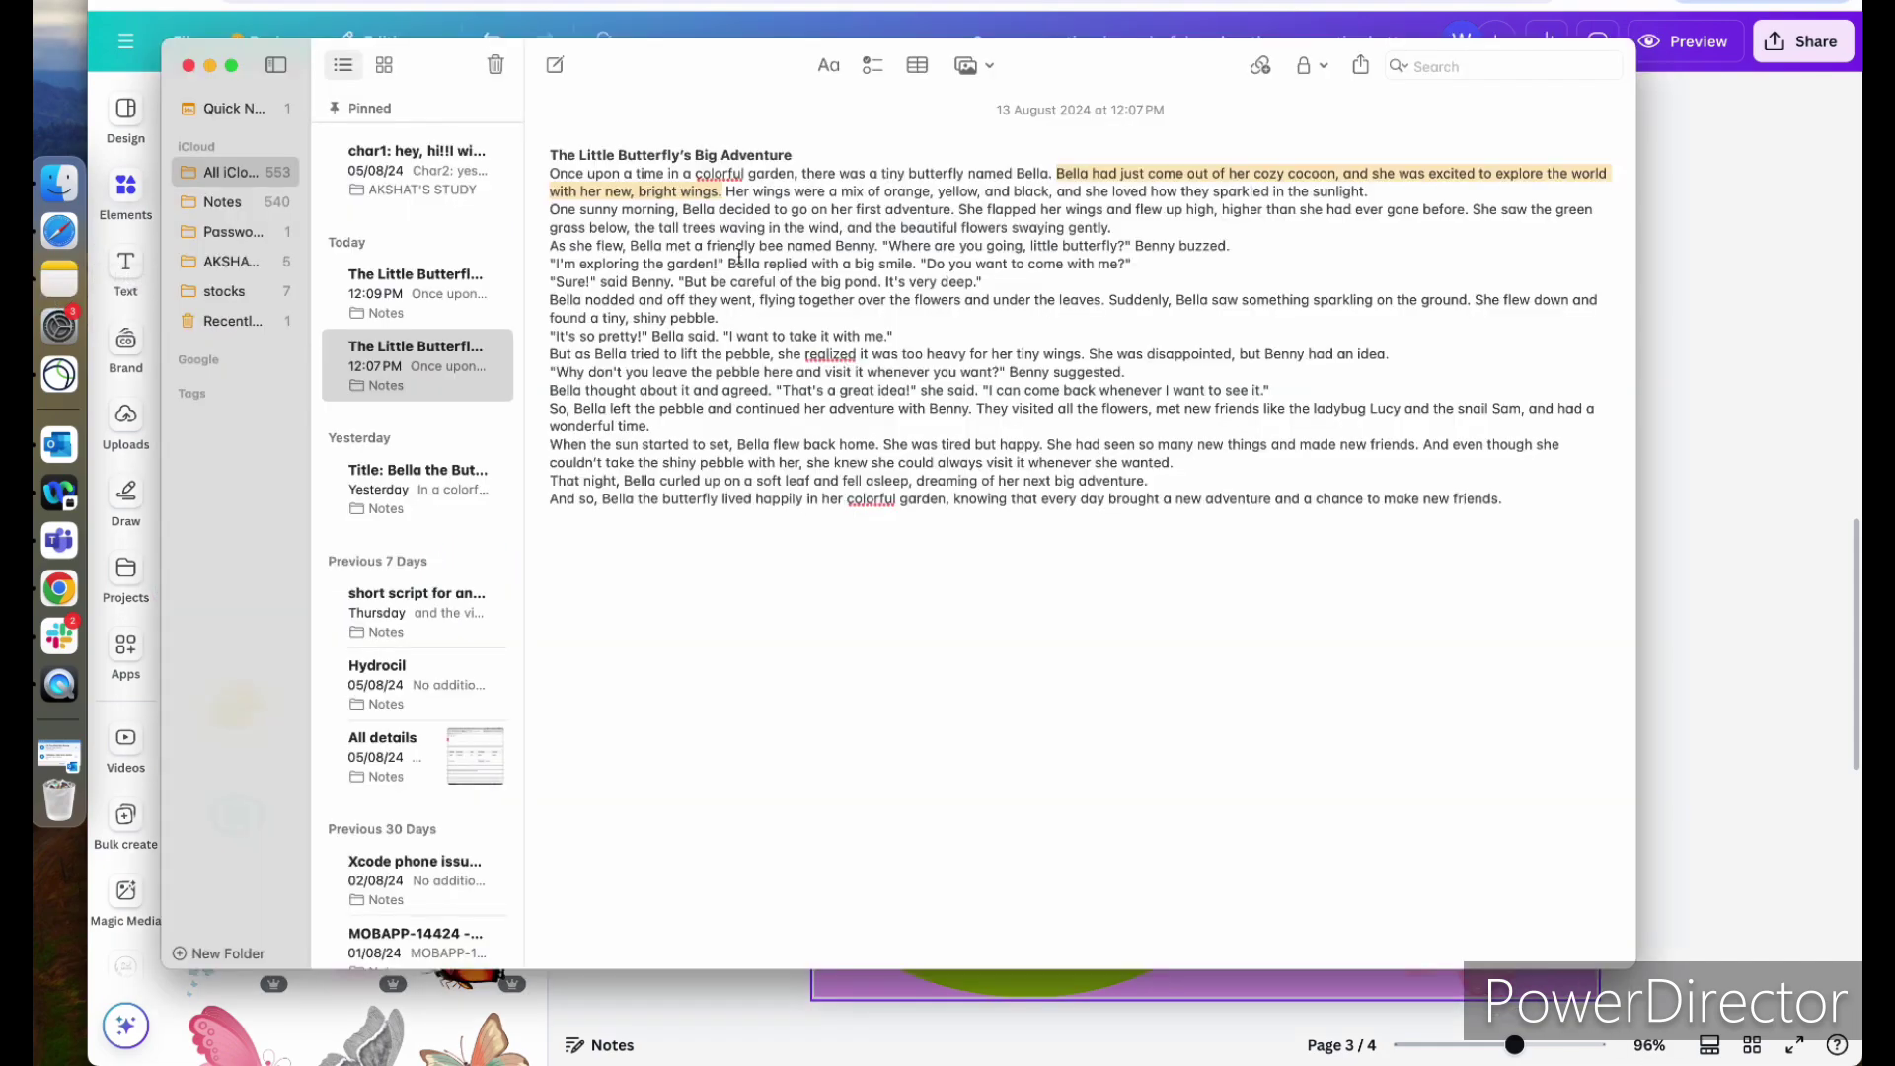
left_click_drag(728, 194, 1365, 187)
key("super+c")
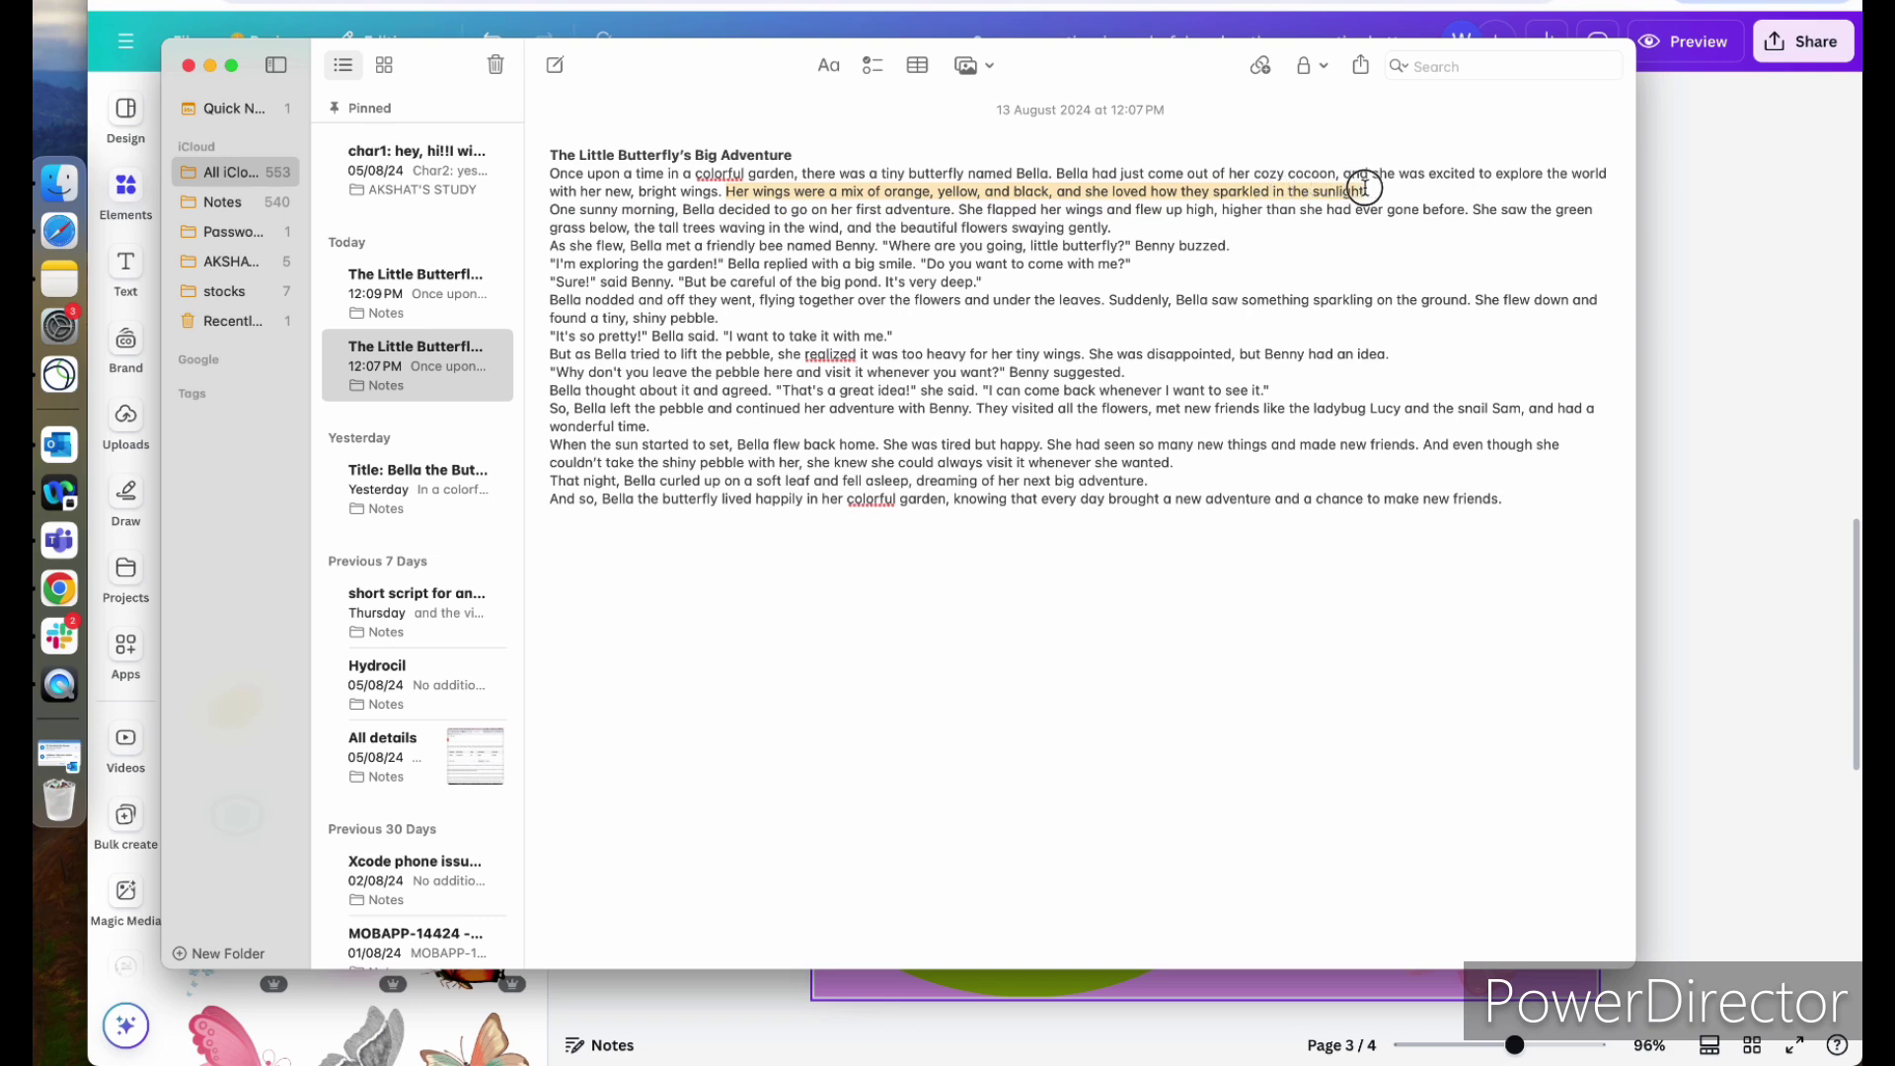
left_click(1769, 317)
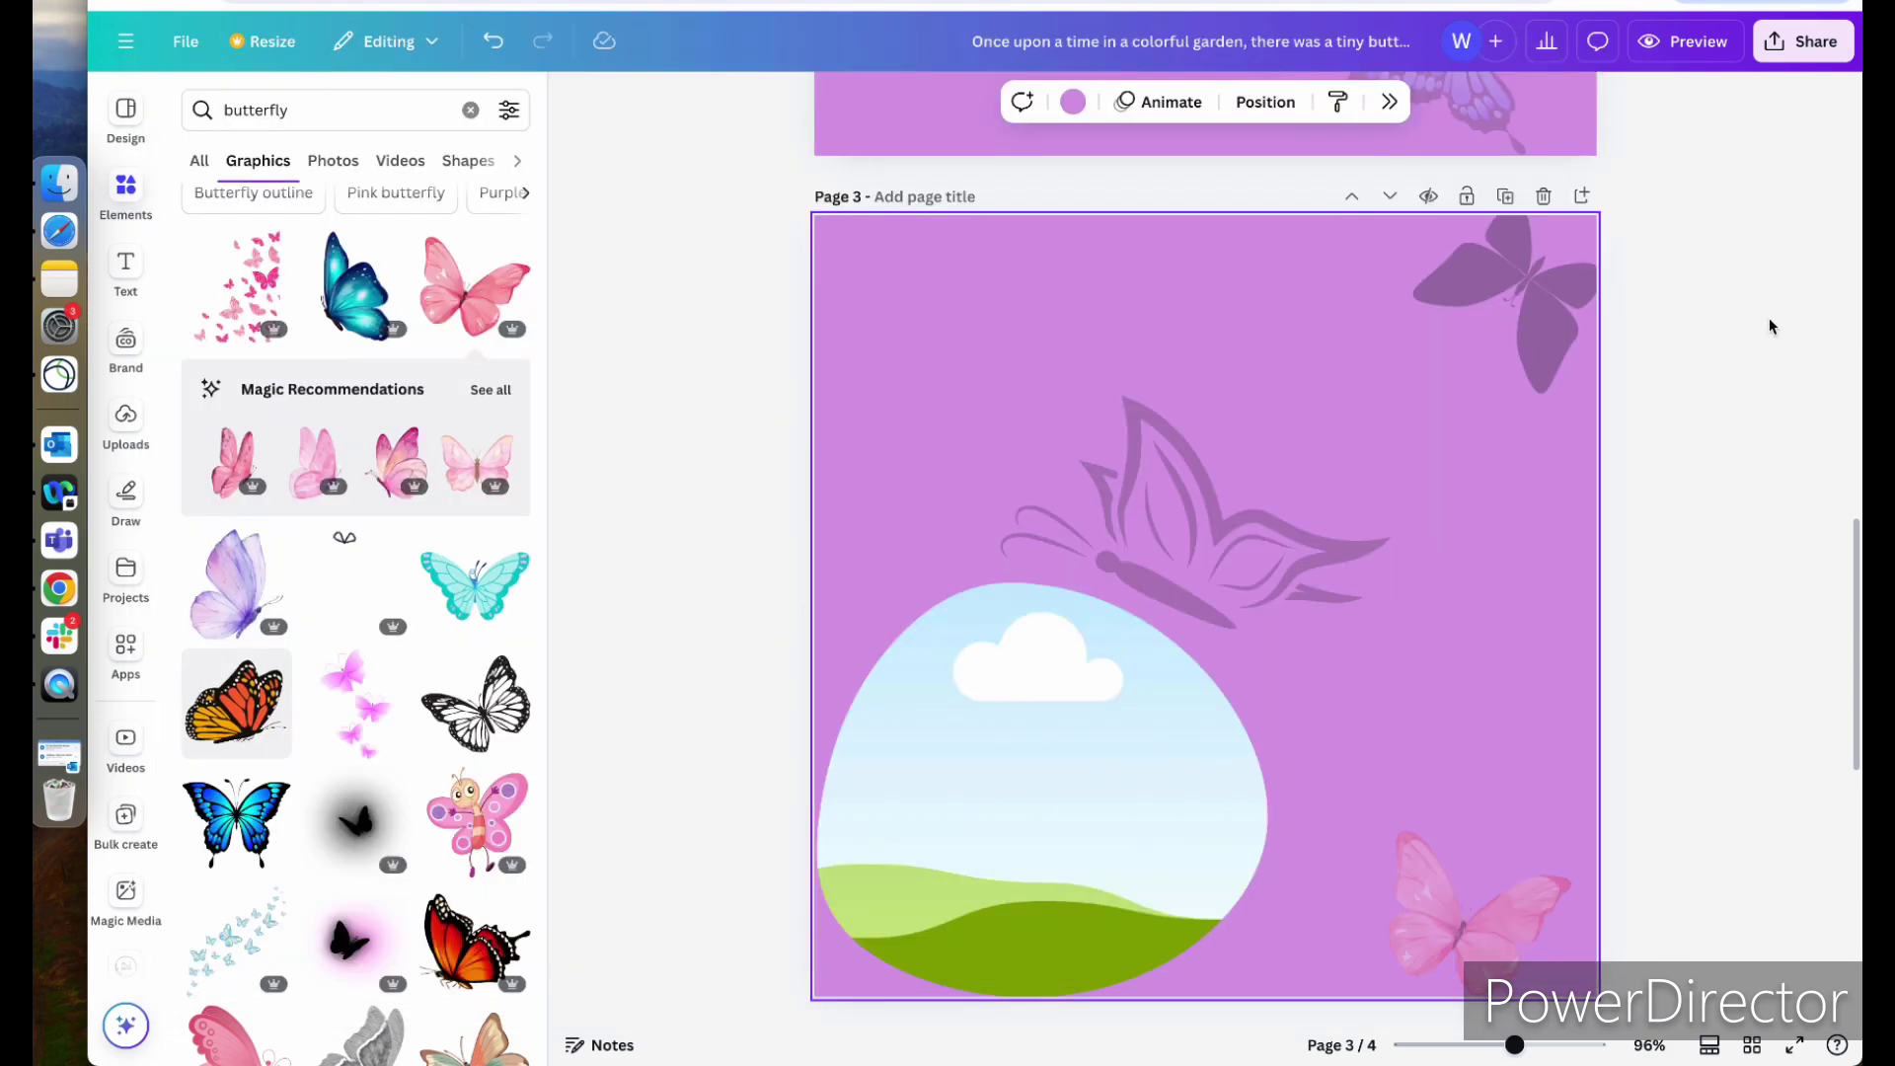
key("super+v")
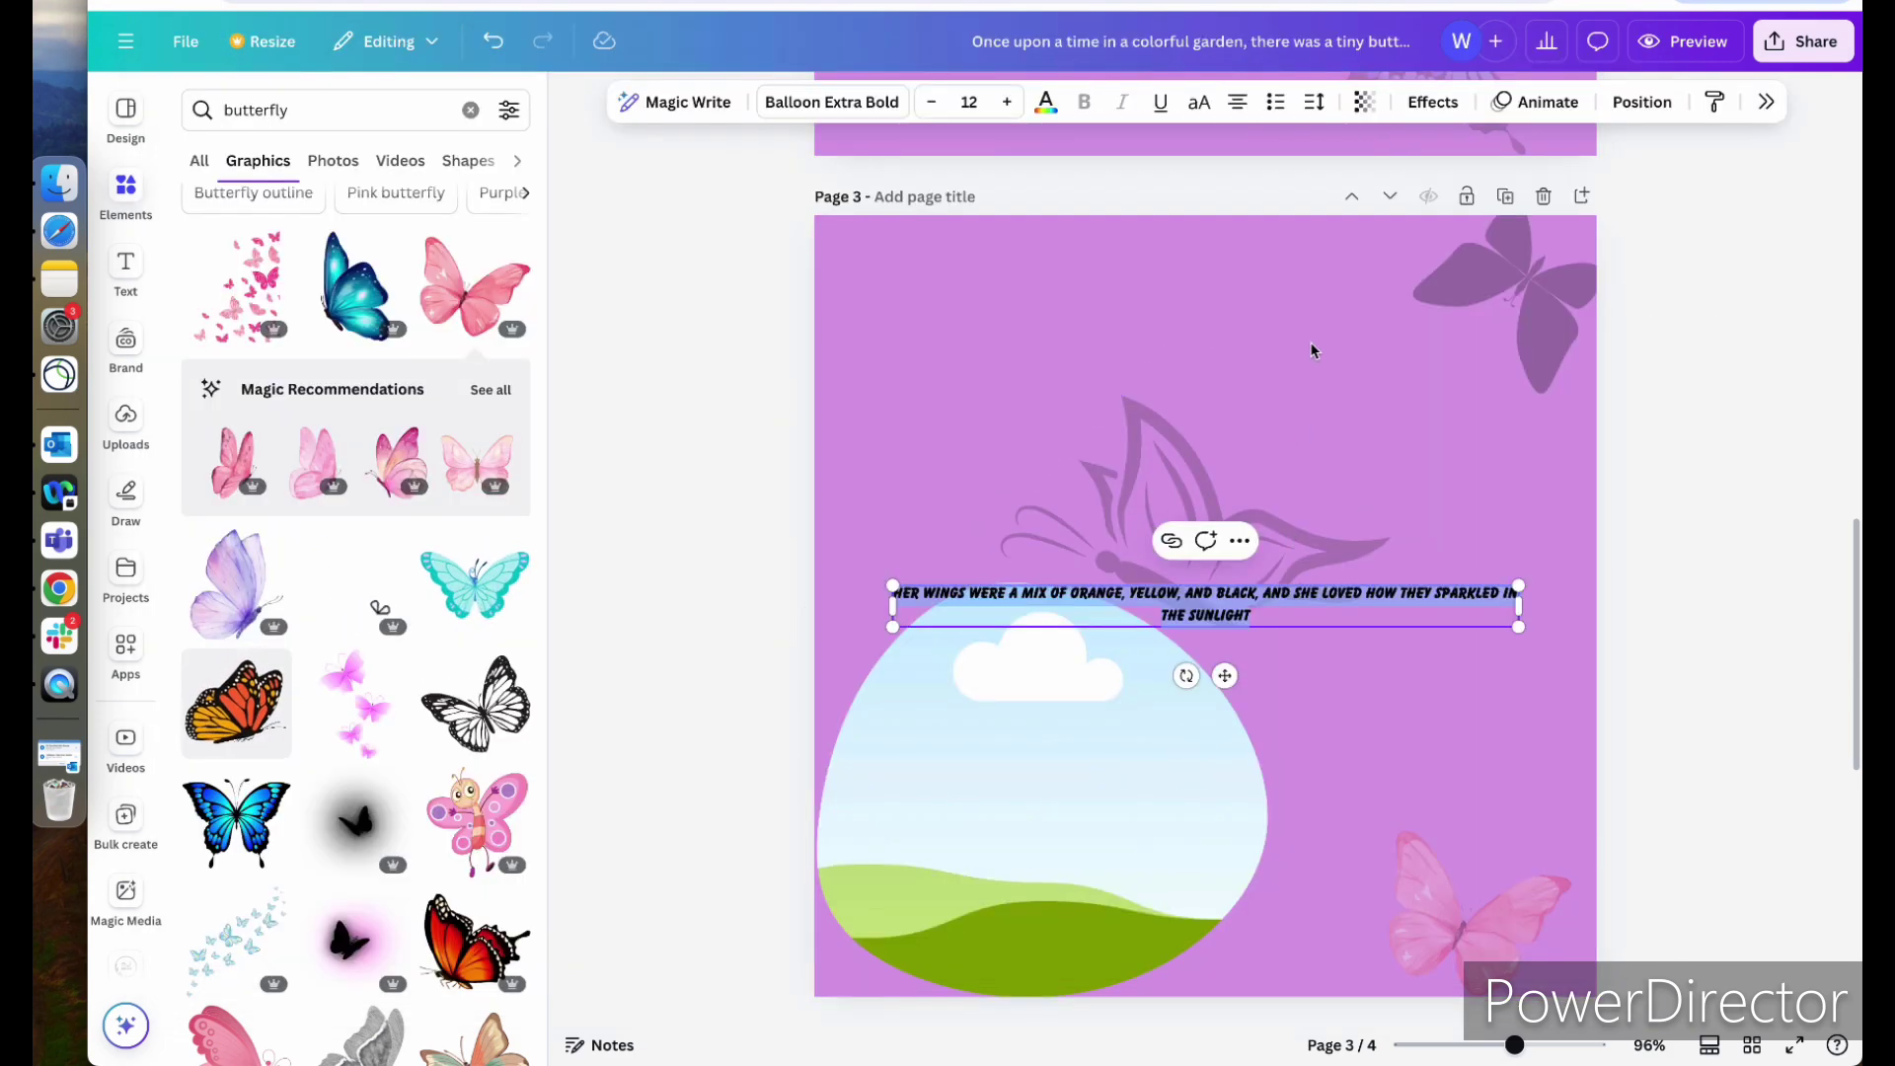
- Move the pasted sentence to the upper part of page 3 and set its font size to 40
left_click(1269, 385)
left_click_drag(1267, 604, 1218, 317)
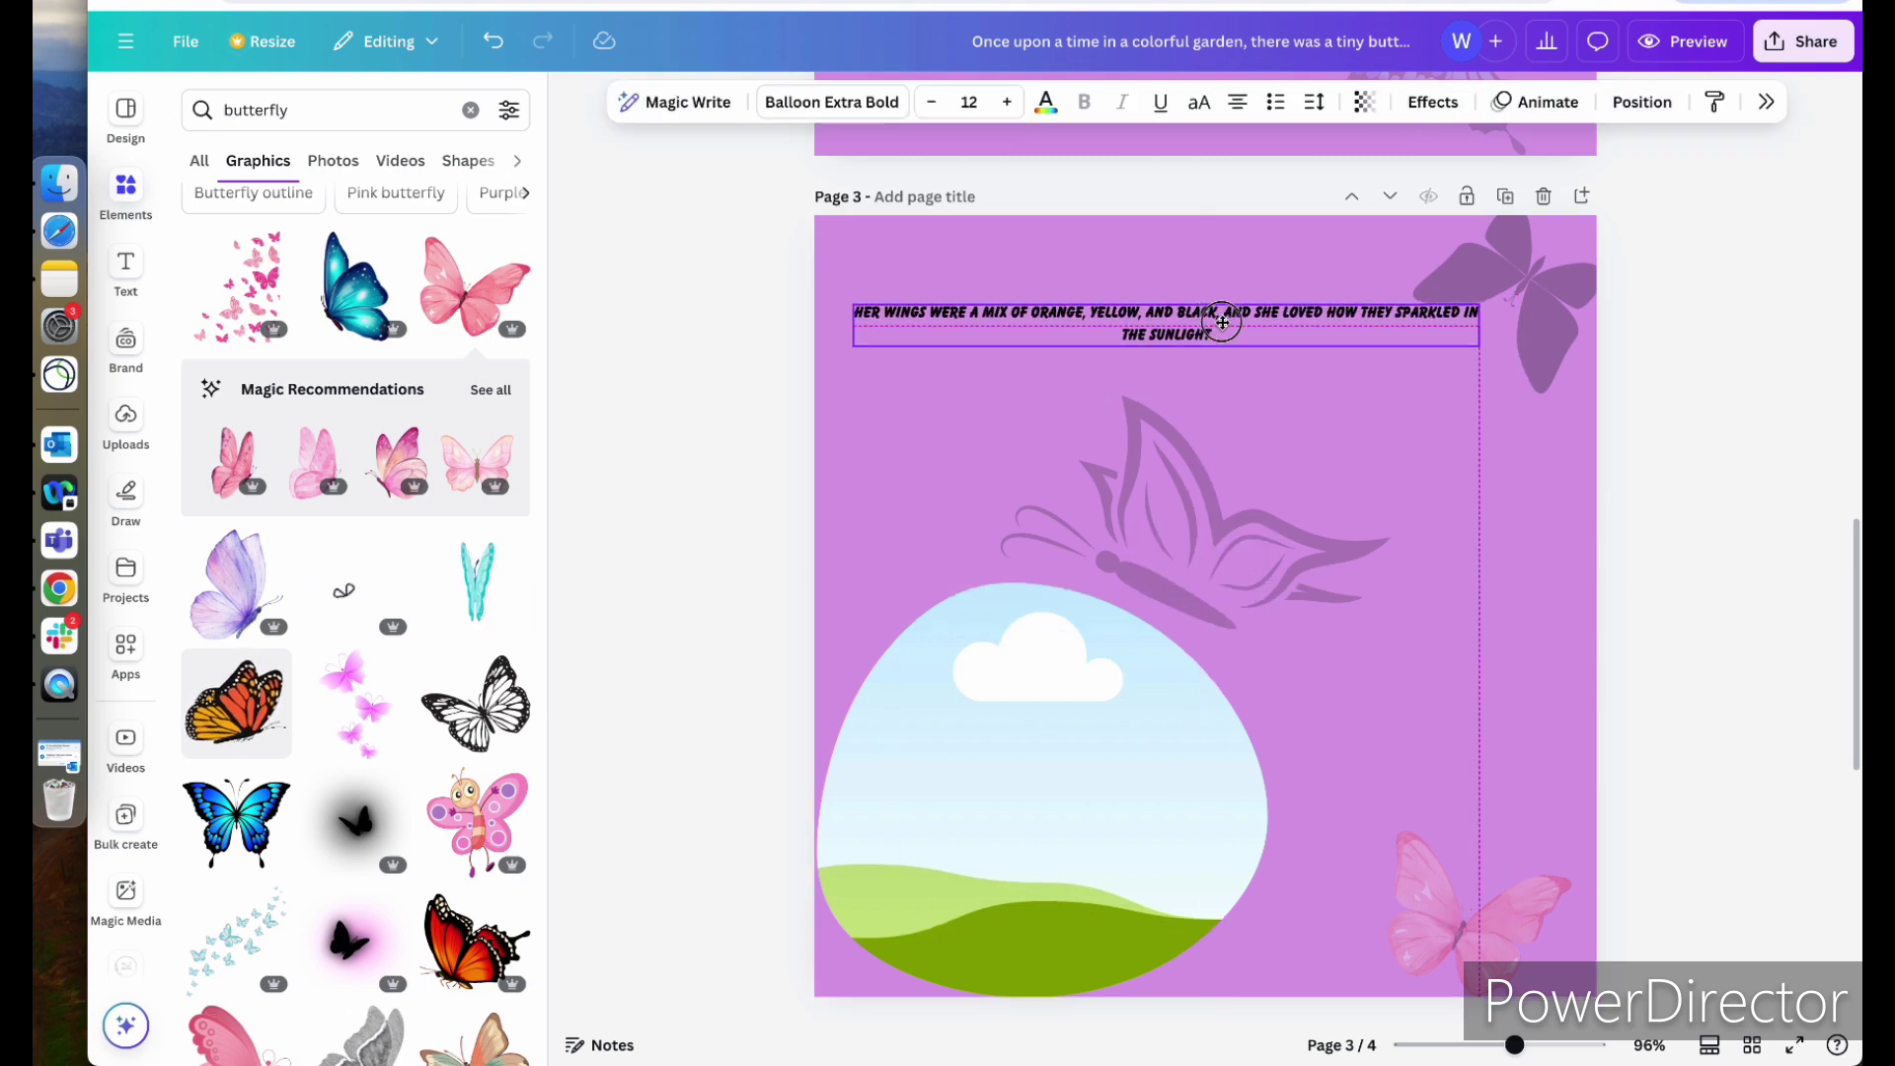
double_click(1221, 312)
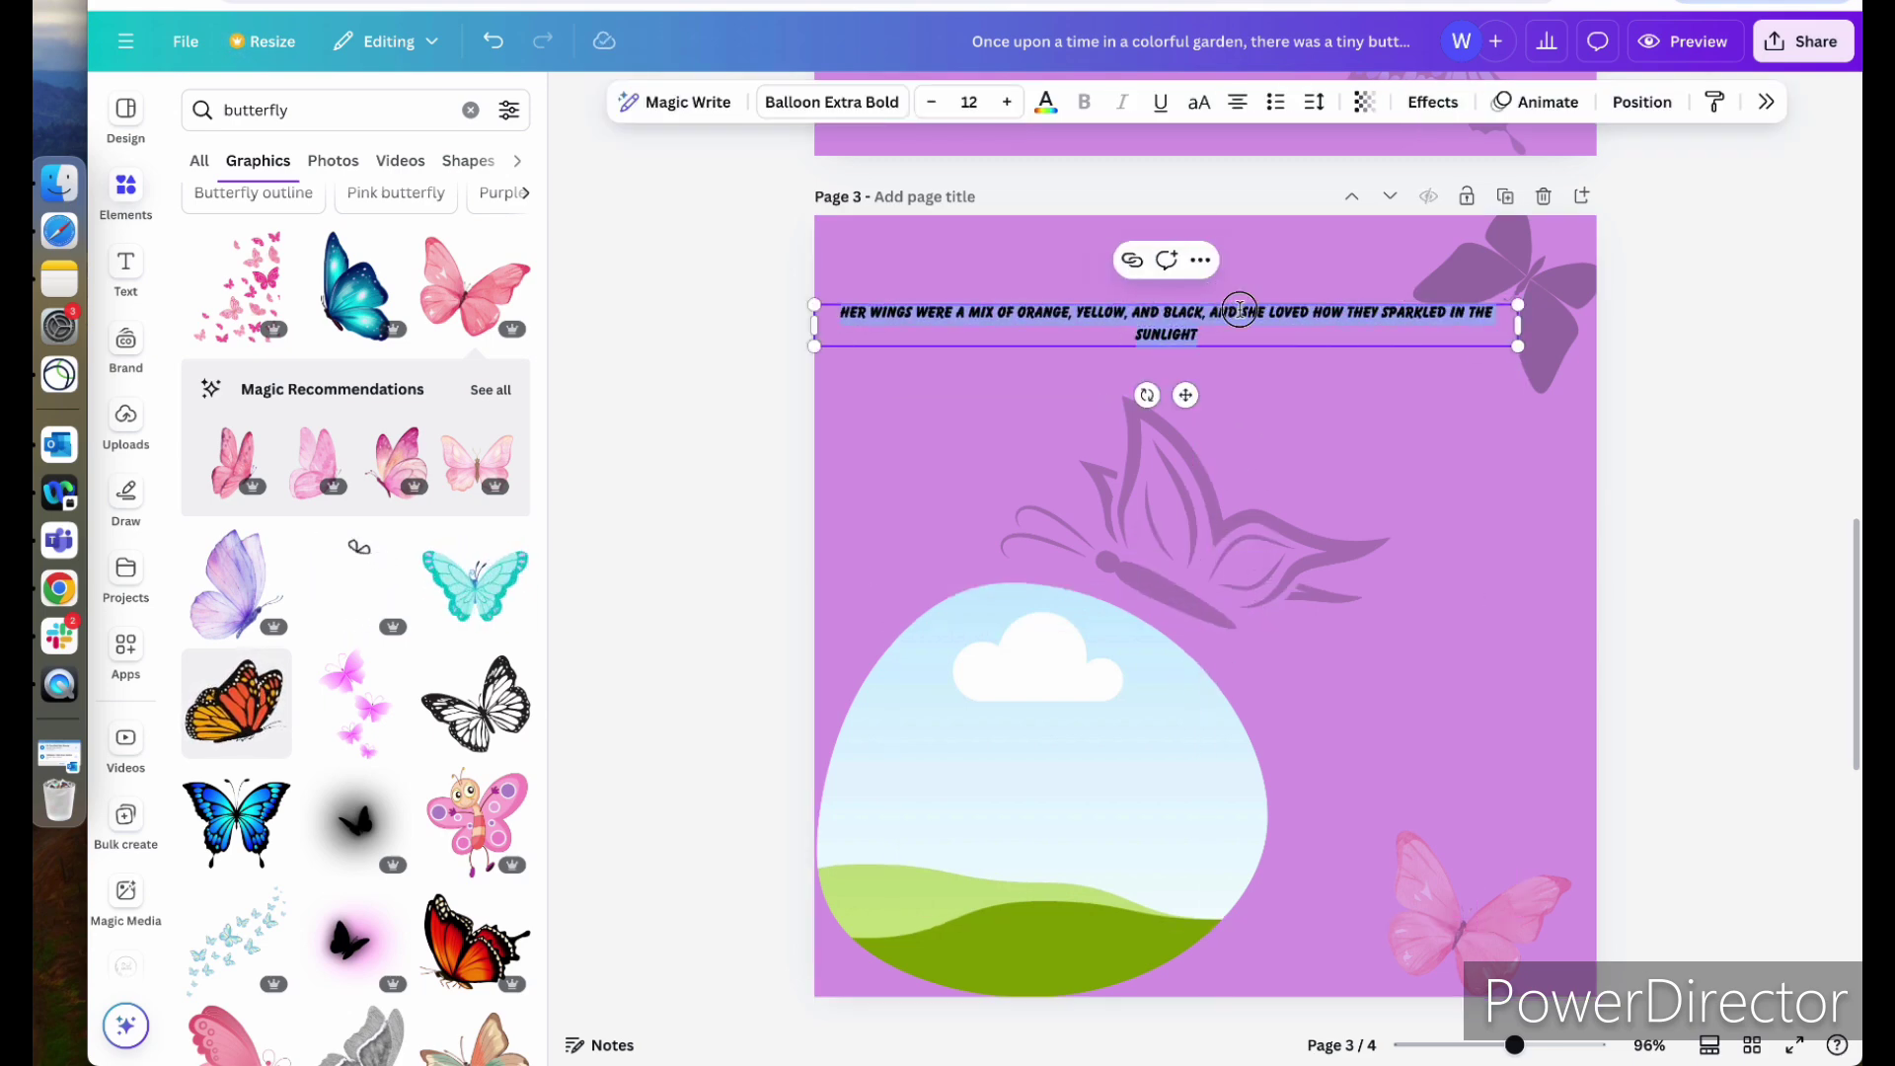
left_click(1233, 312)
left_click_drag(1518, 326, 1351, 325)
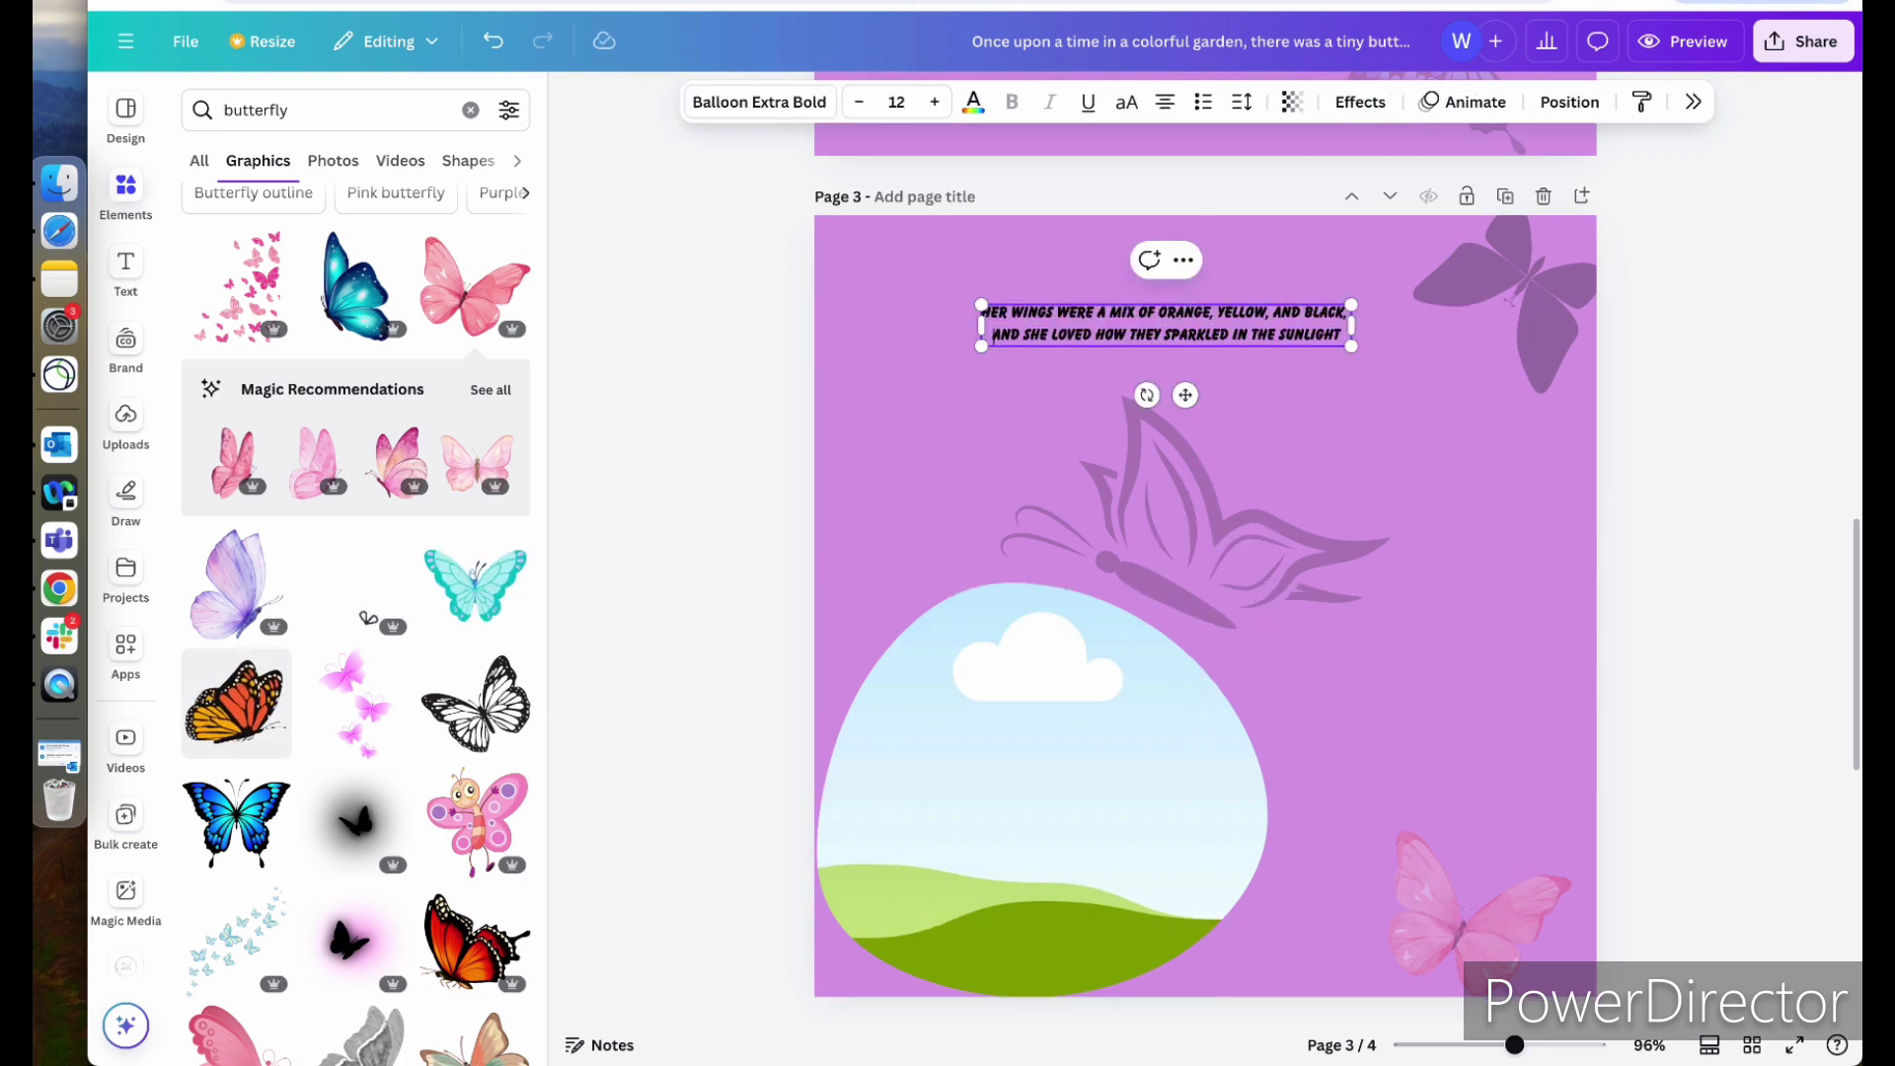
left_click(970, 102)
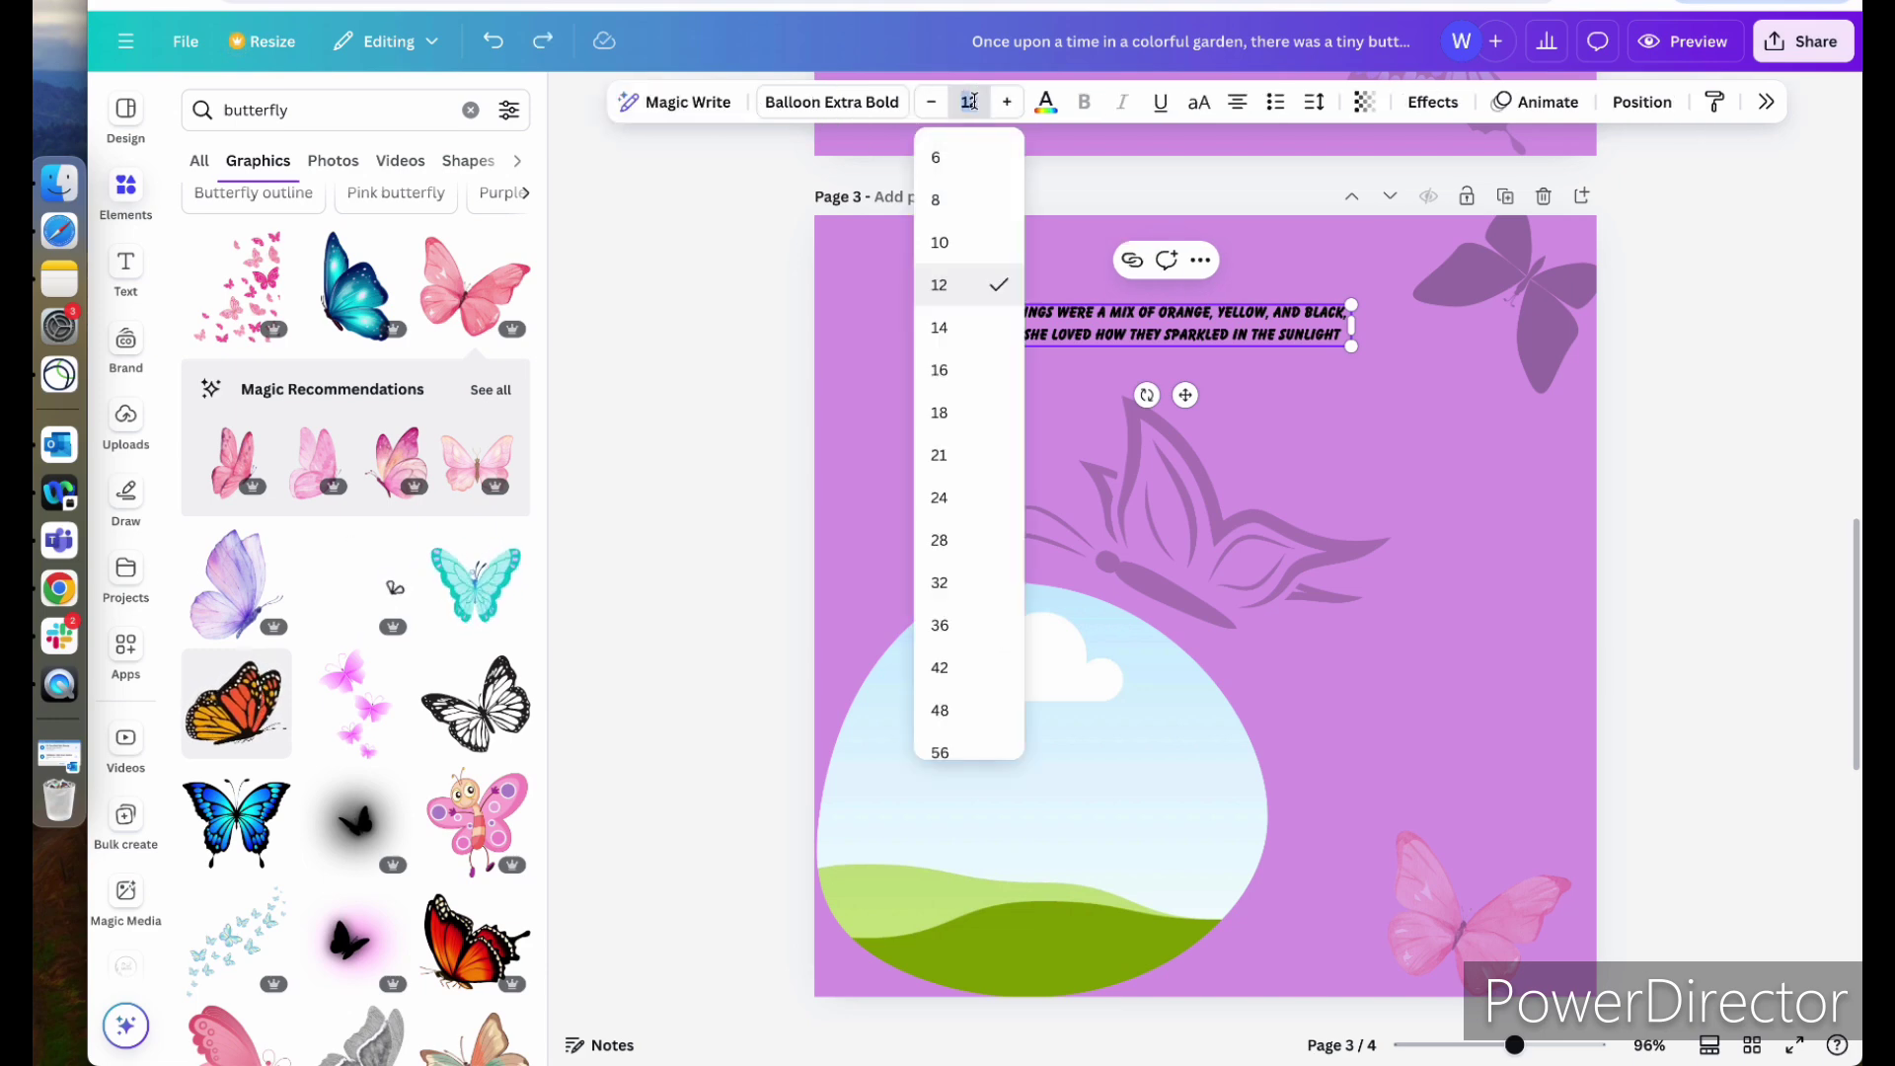
type("40")
key("Return")
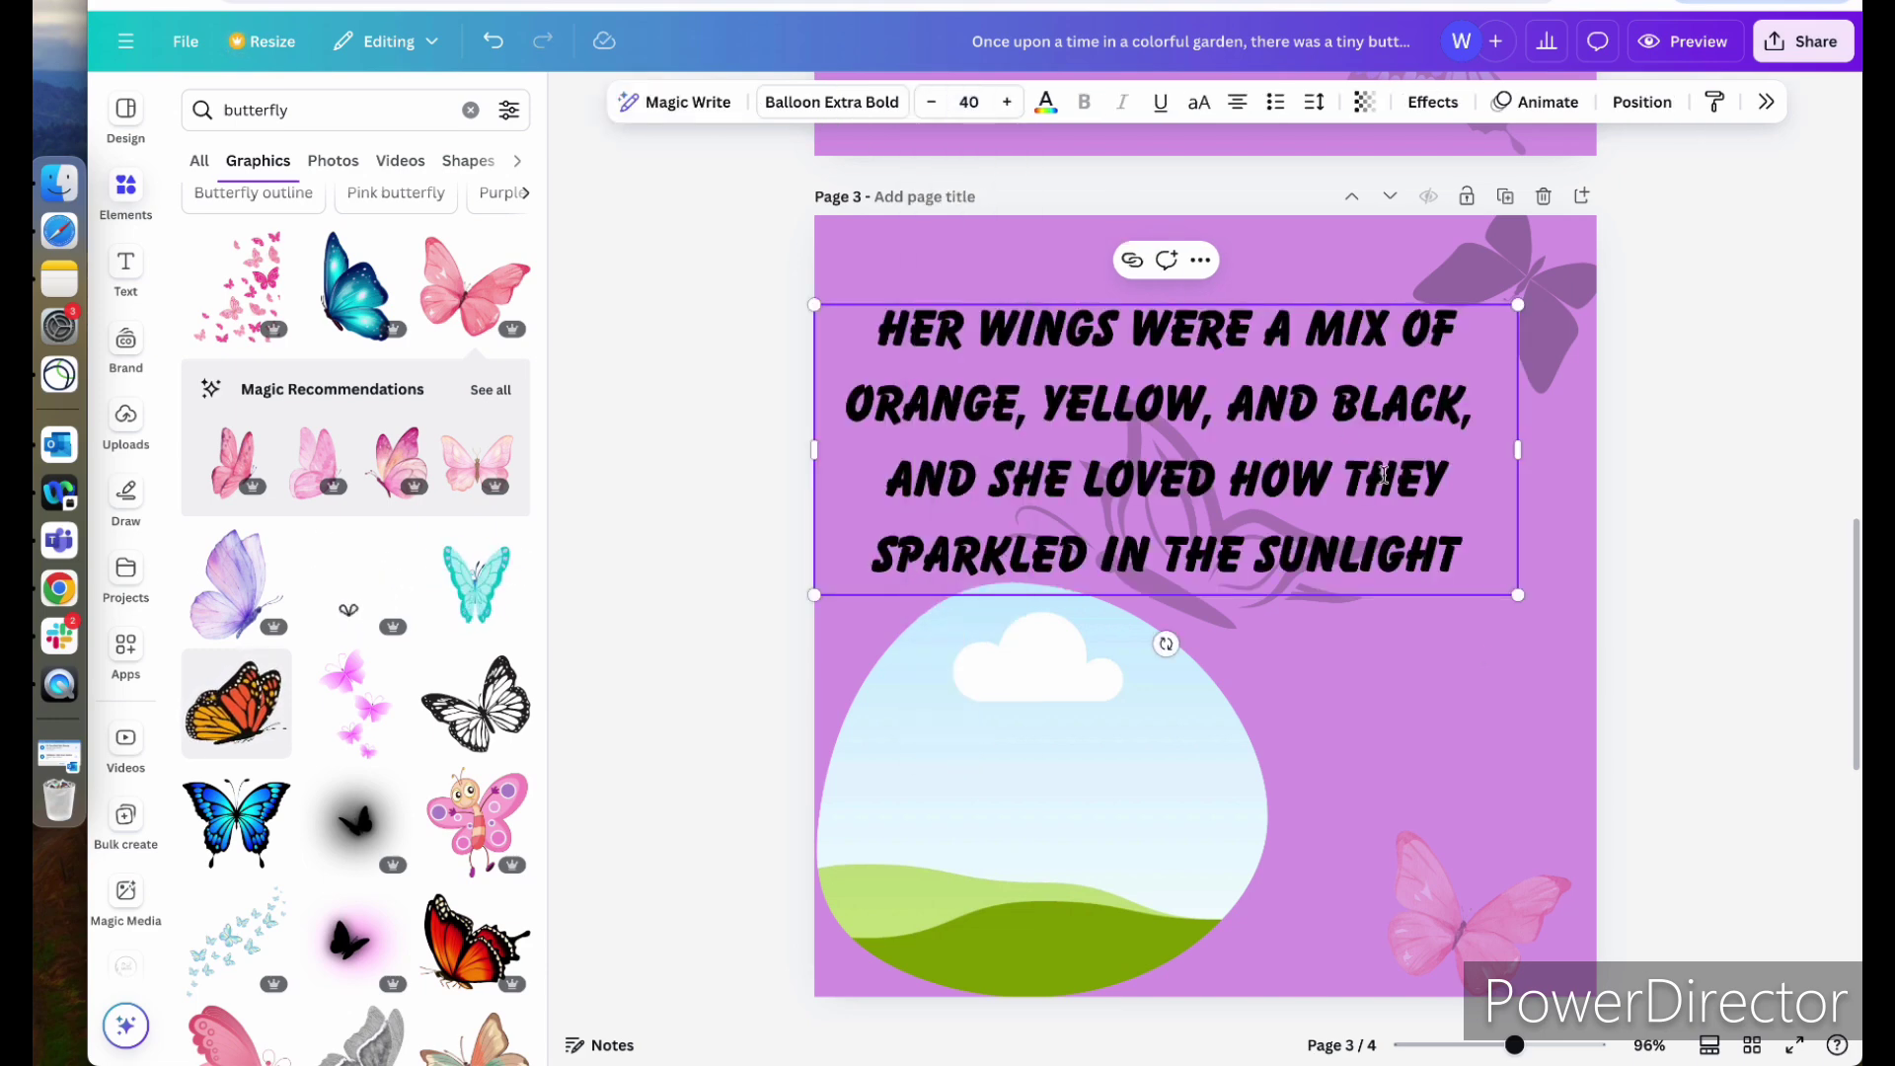
- Rescale the page 3 sentence to font size 31.8 across the page width, with a line break after "black,", above the picture frame
left_click(1490, 698)
left_click(1297, 417)
left_click_drag(1297, 416, 1324, 373)
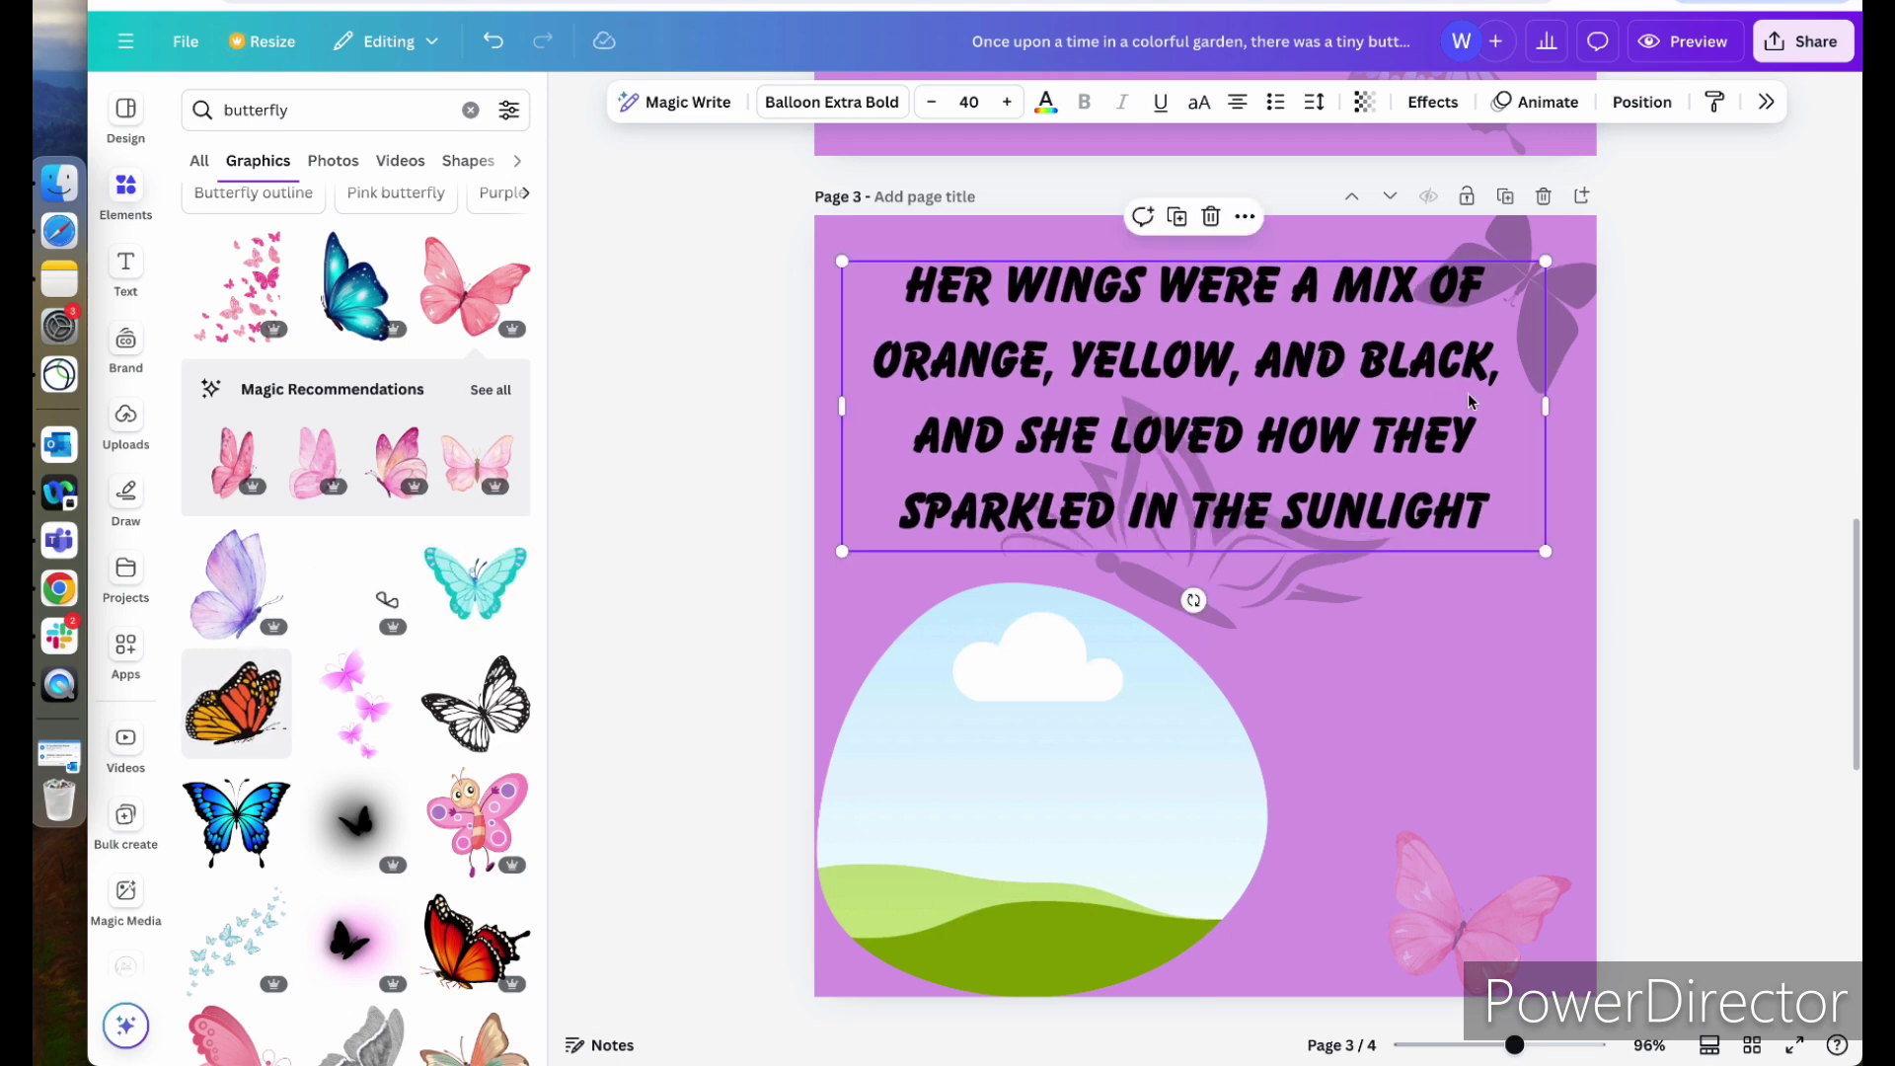
left_click_drag(1546, 551, 1557, 556)
mouse_move(1363, 416)
left_mouse_down()
mouse_move(1339, 418)
mouse_move(1374, 419)
left_mouse_up()
key("super+z")
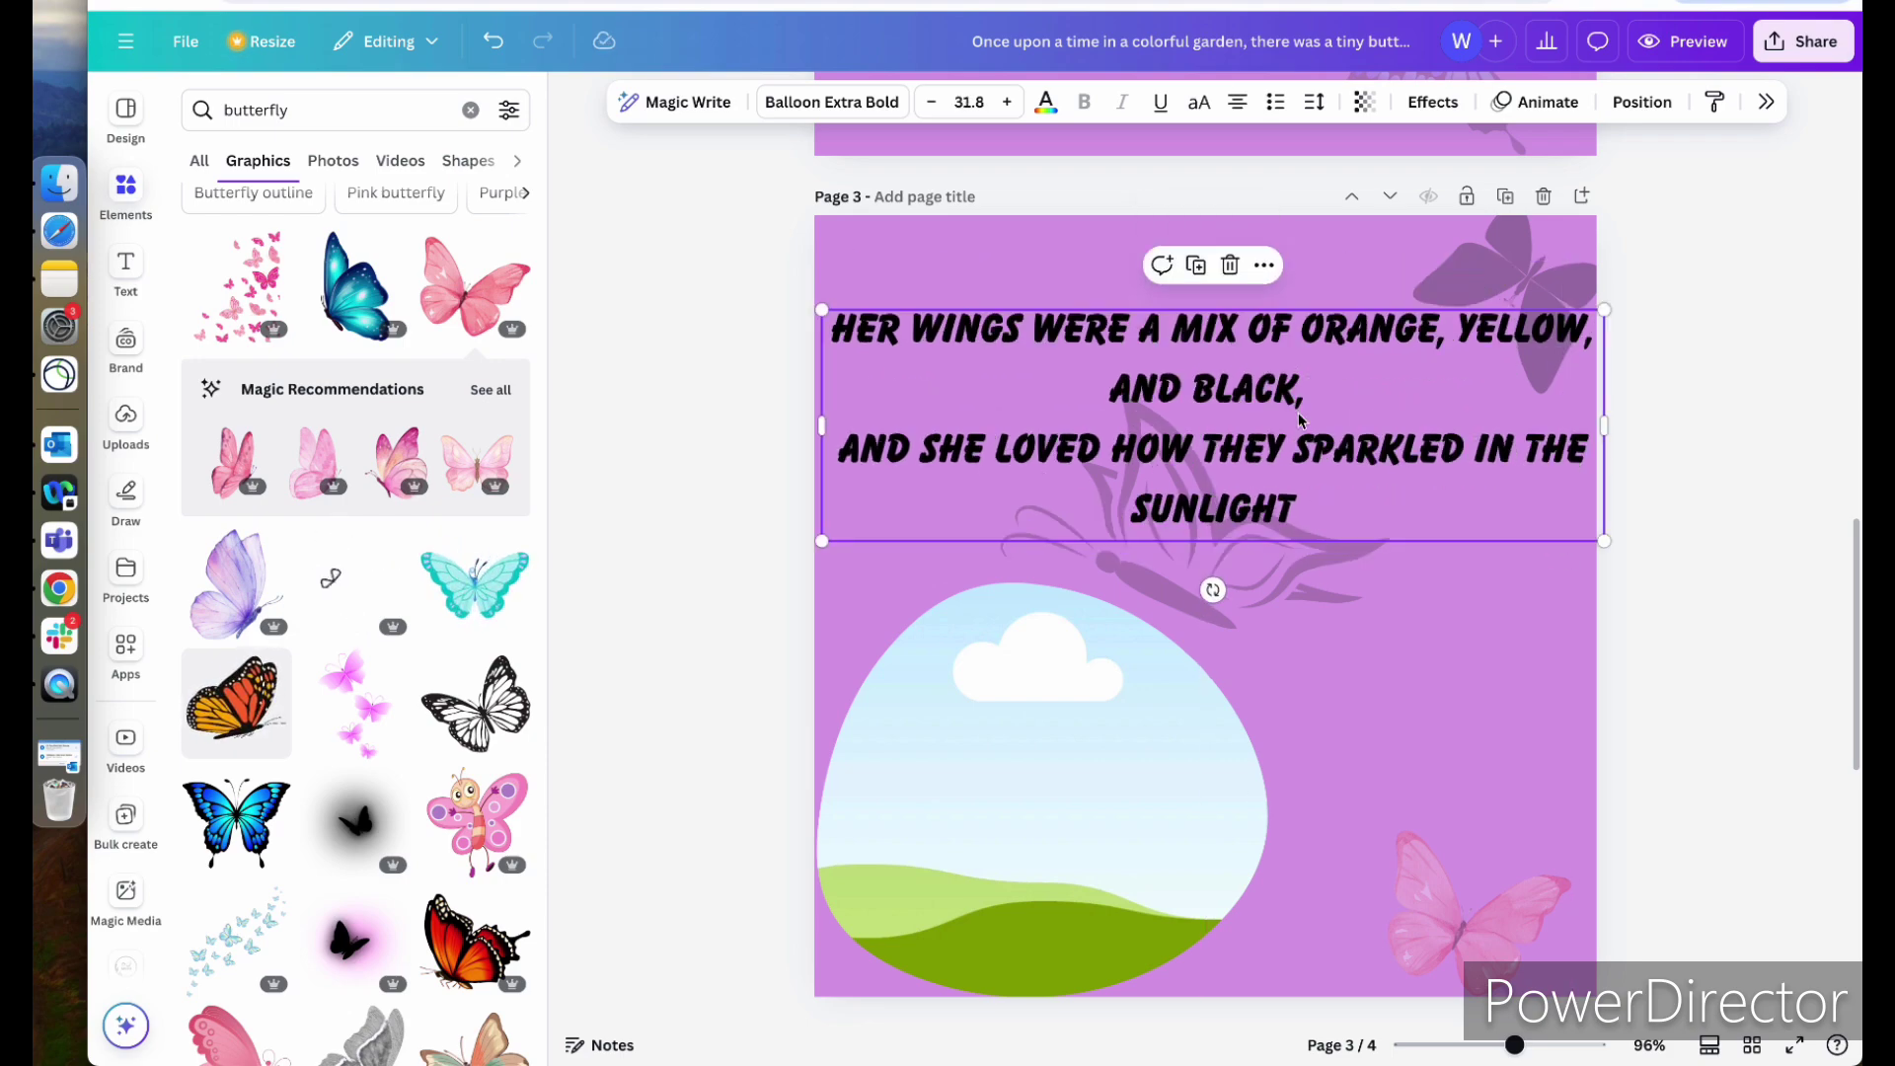
left_click(1725, 329)
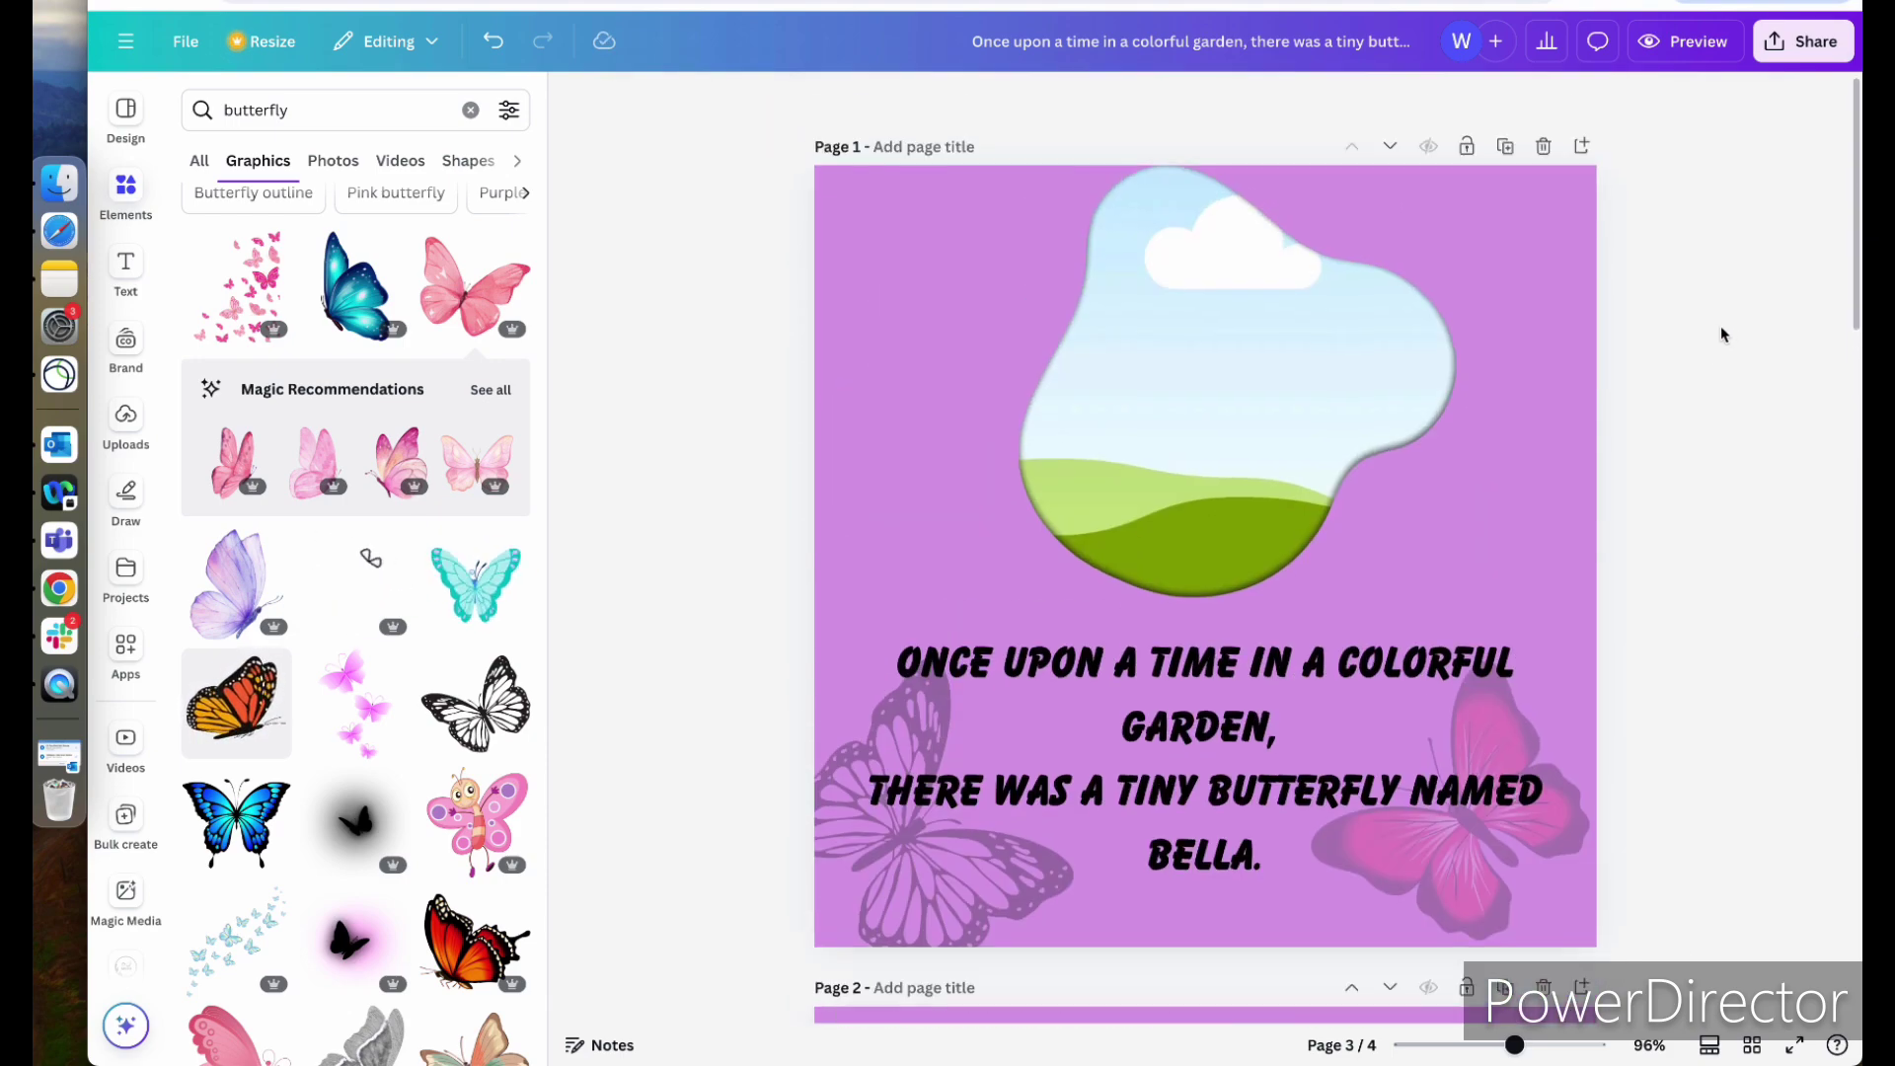
- Upload -1x-1-2.jpg from Finder's recent files to Canva and fill page 1's picture frame with it
left_click(1167, 294)
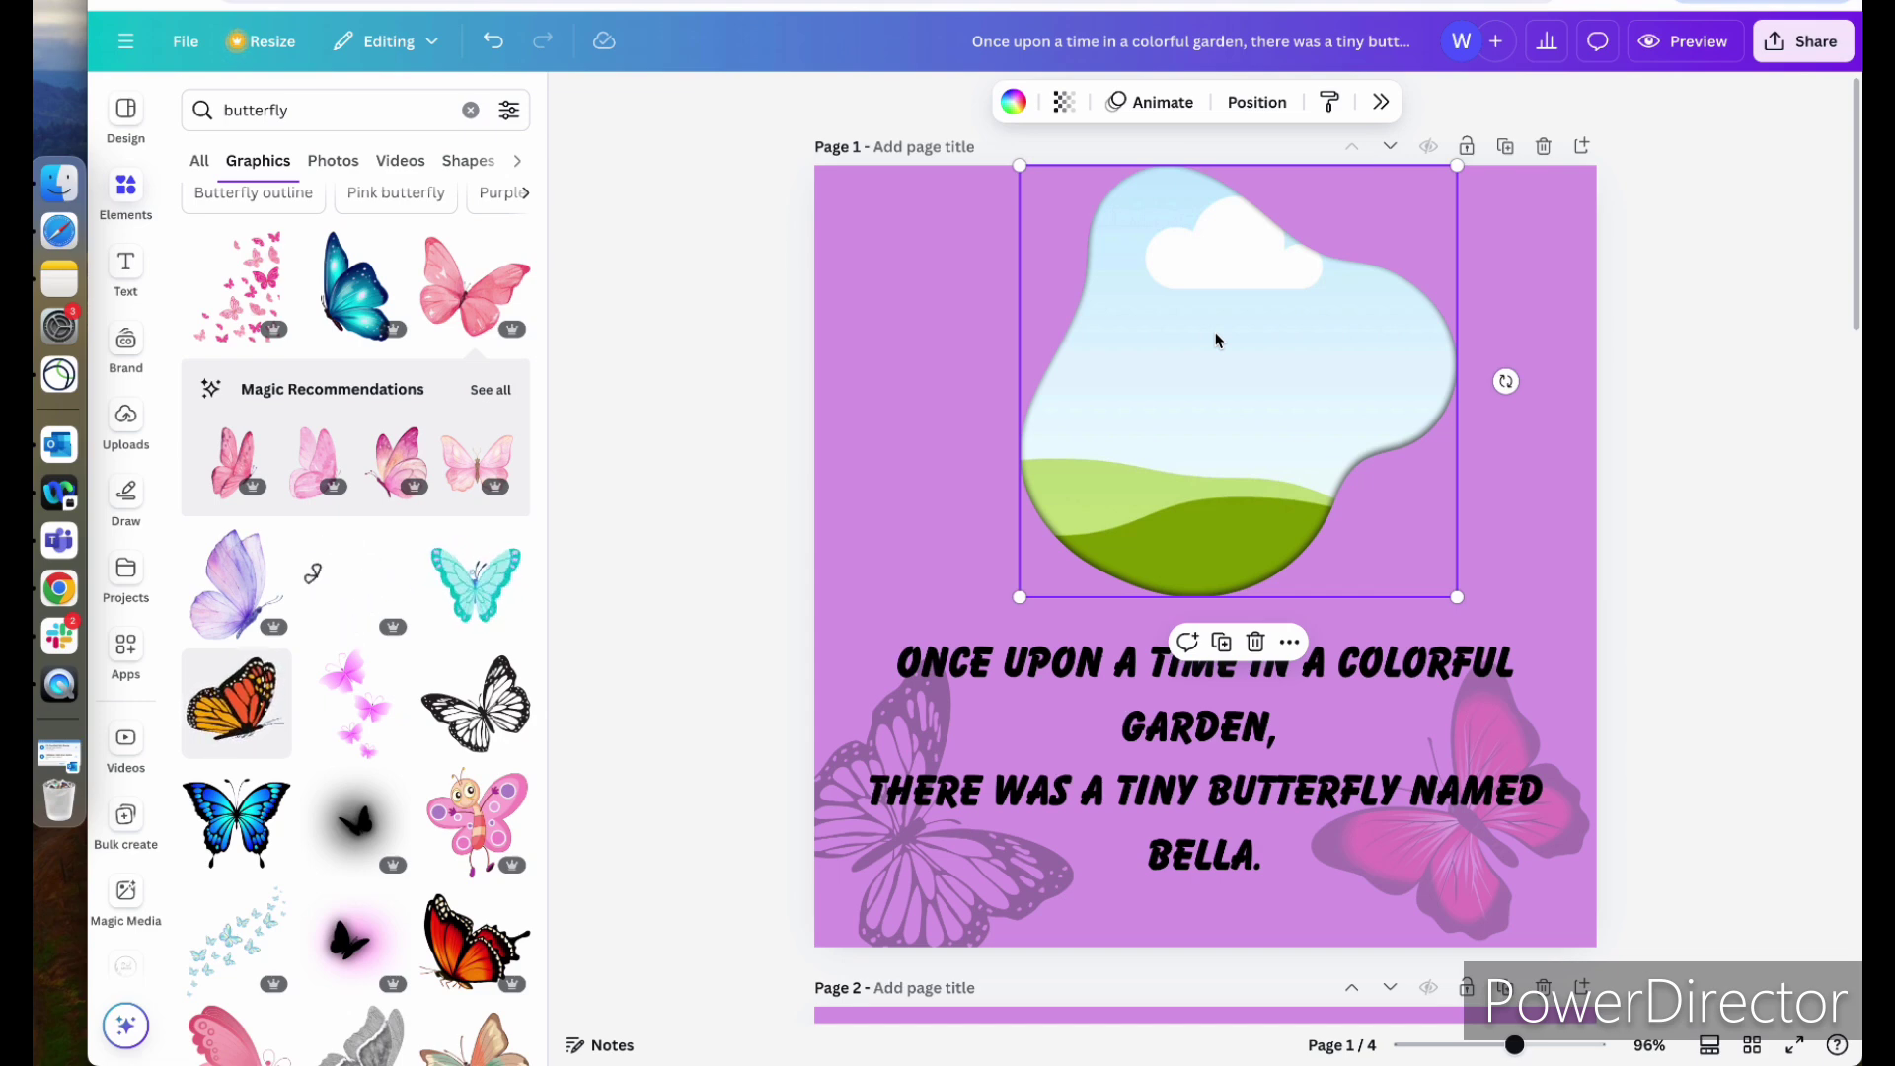
left_click(126, 419)
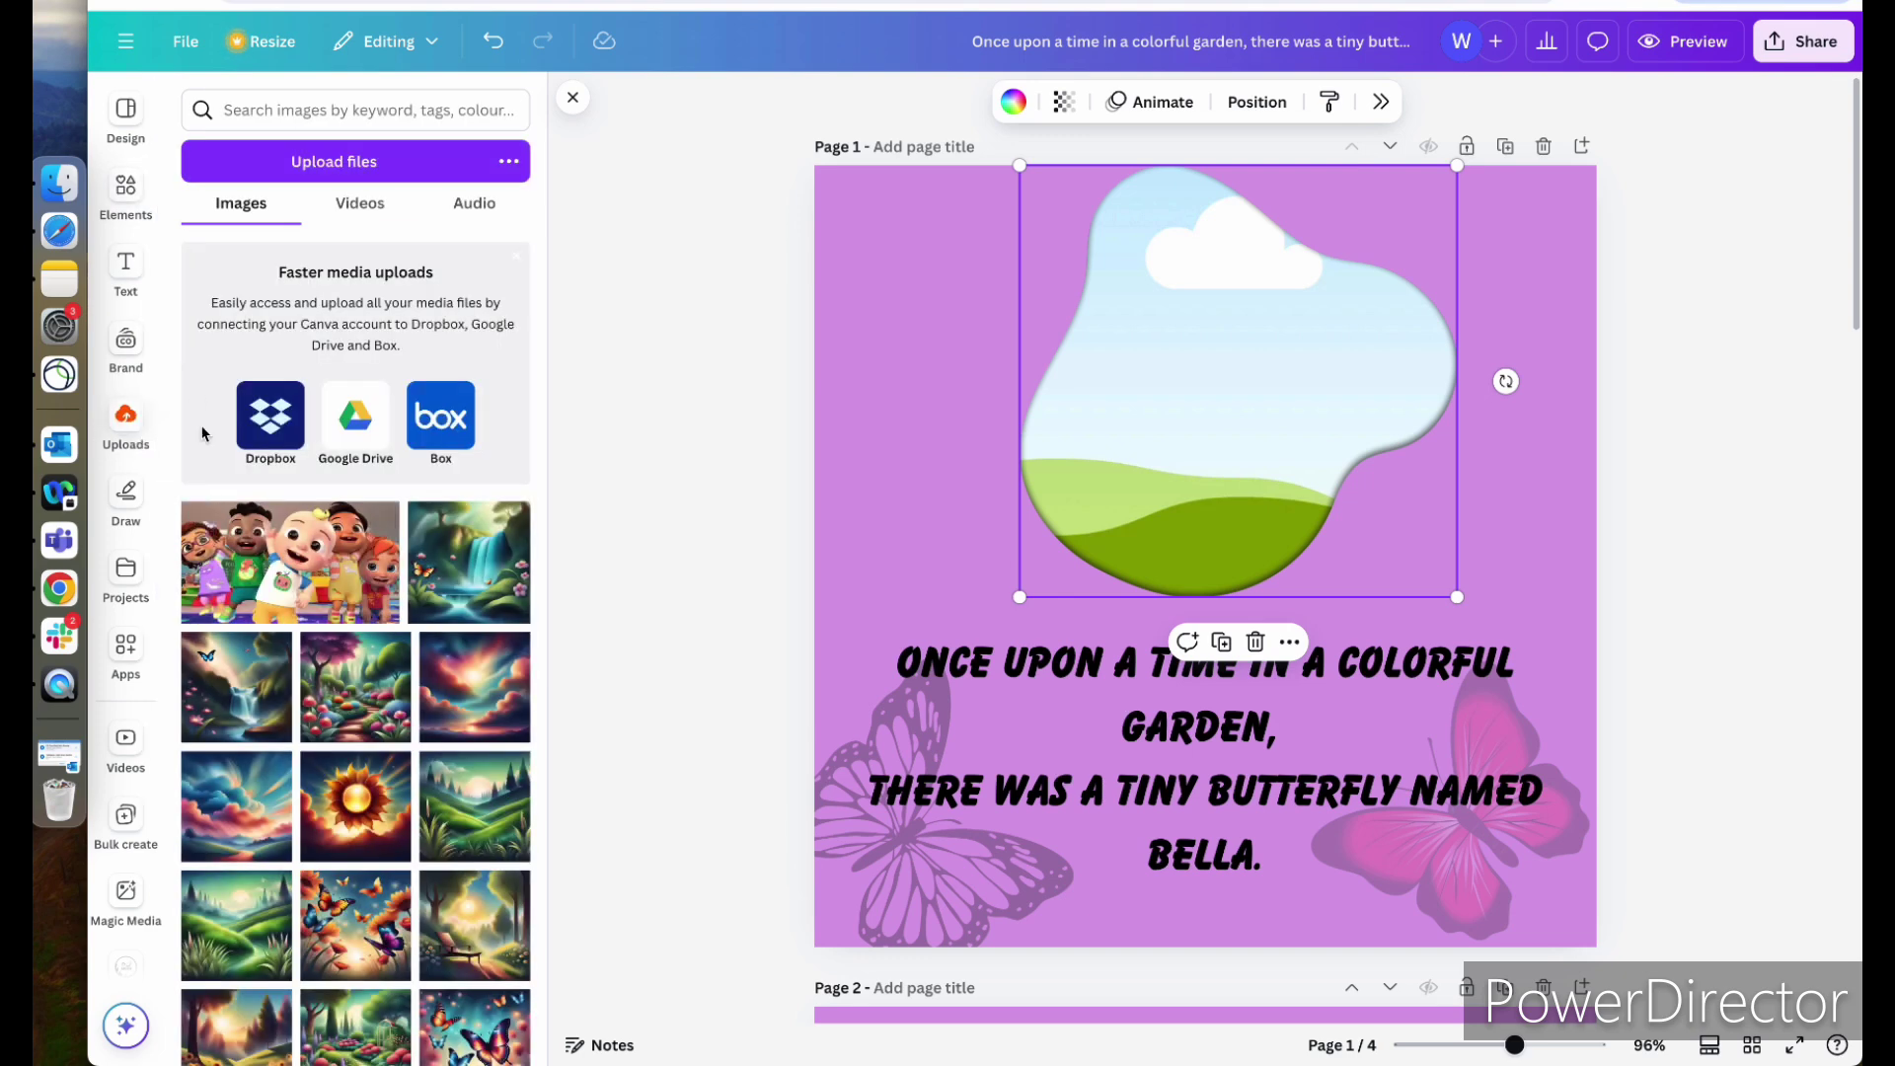
left_click(59, 183)
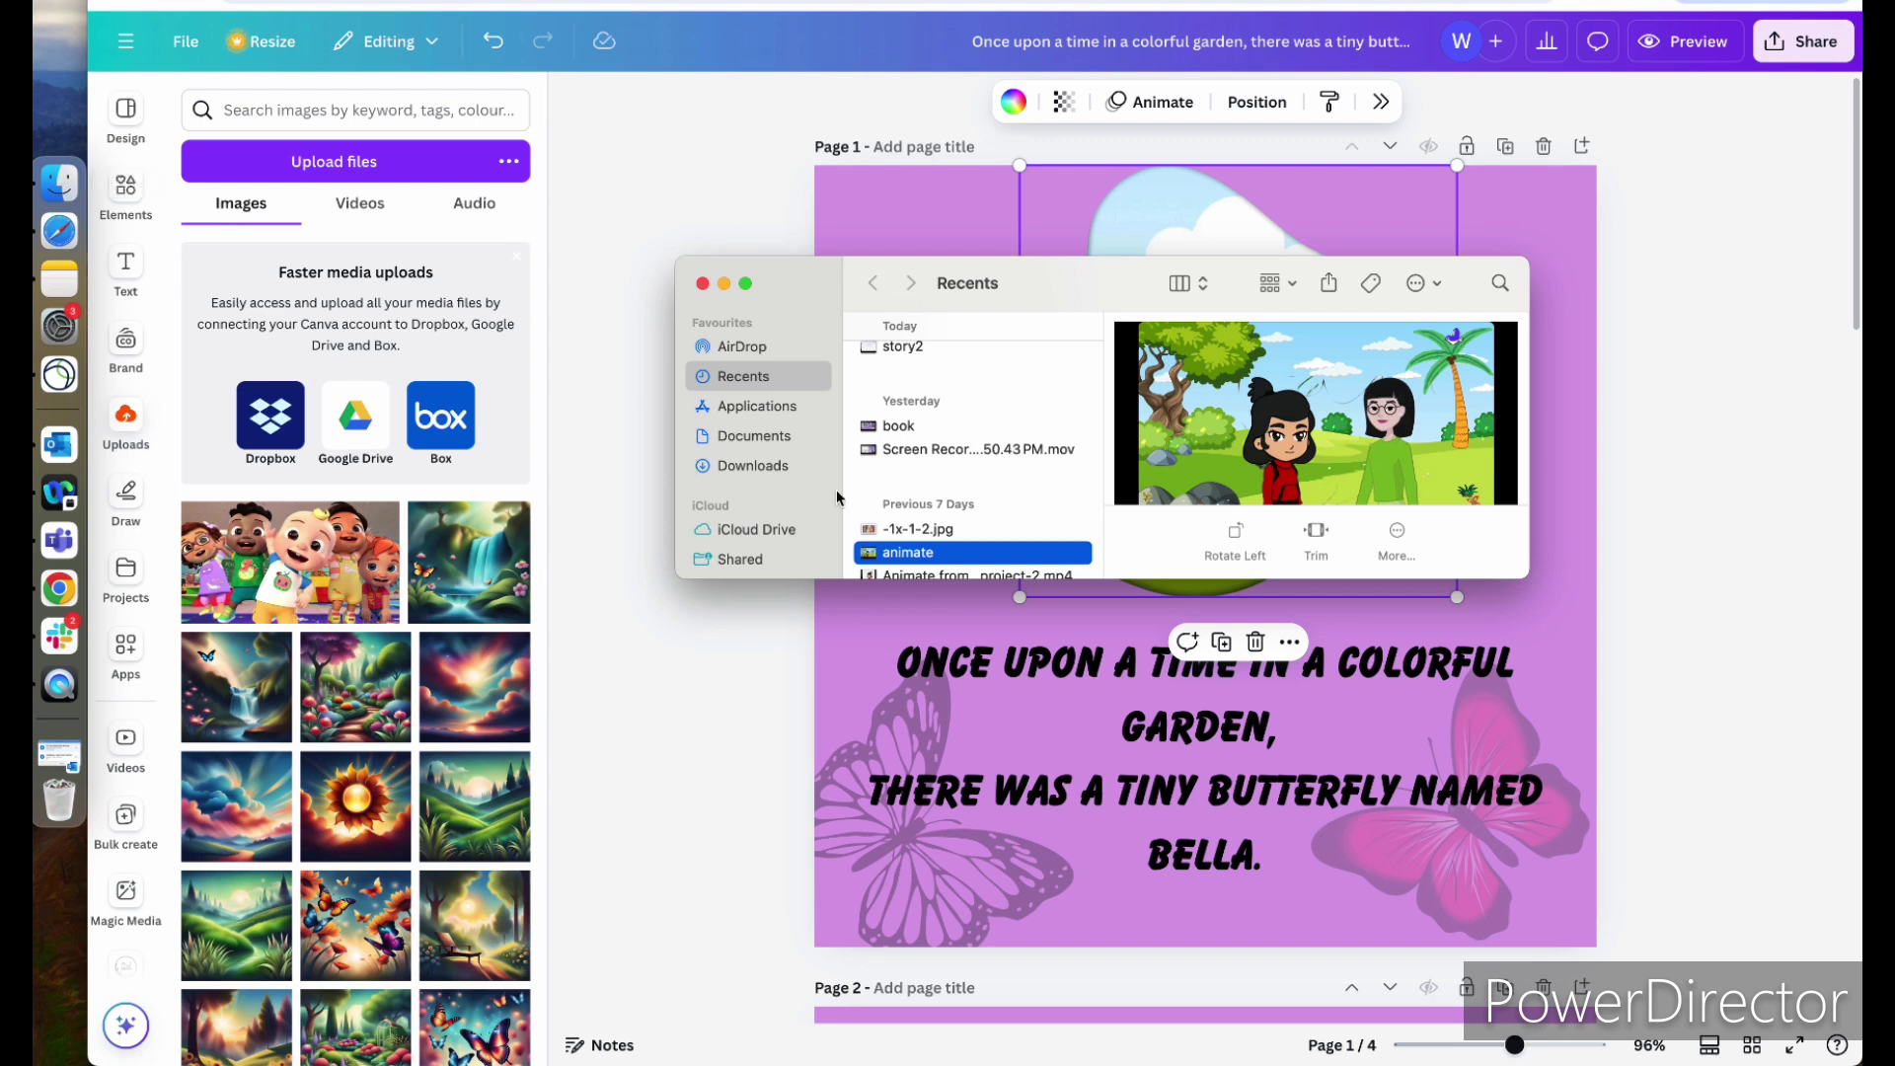
scroll(955, 490, "down", 1)
left_click(956, 484)
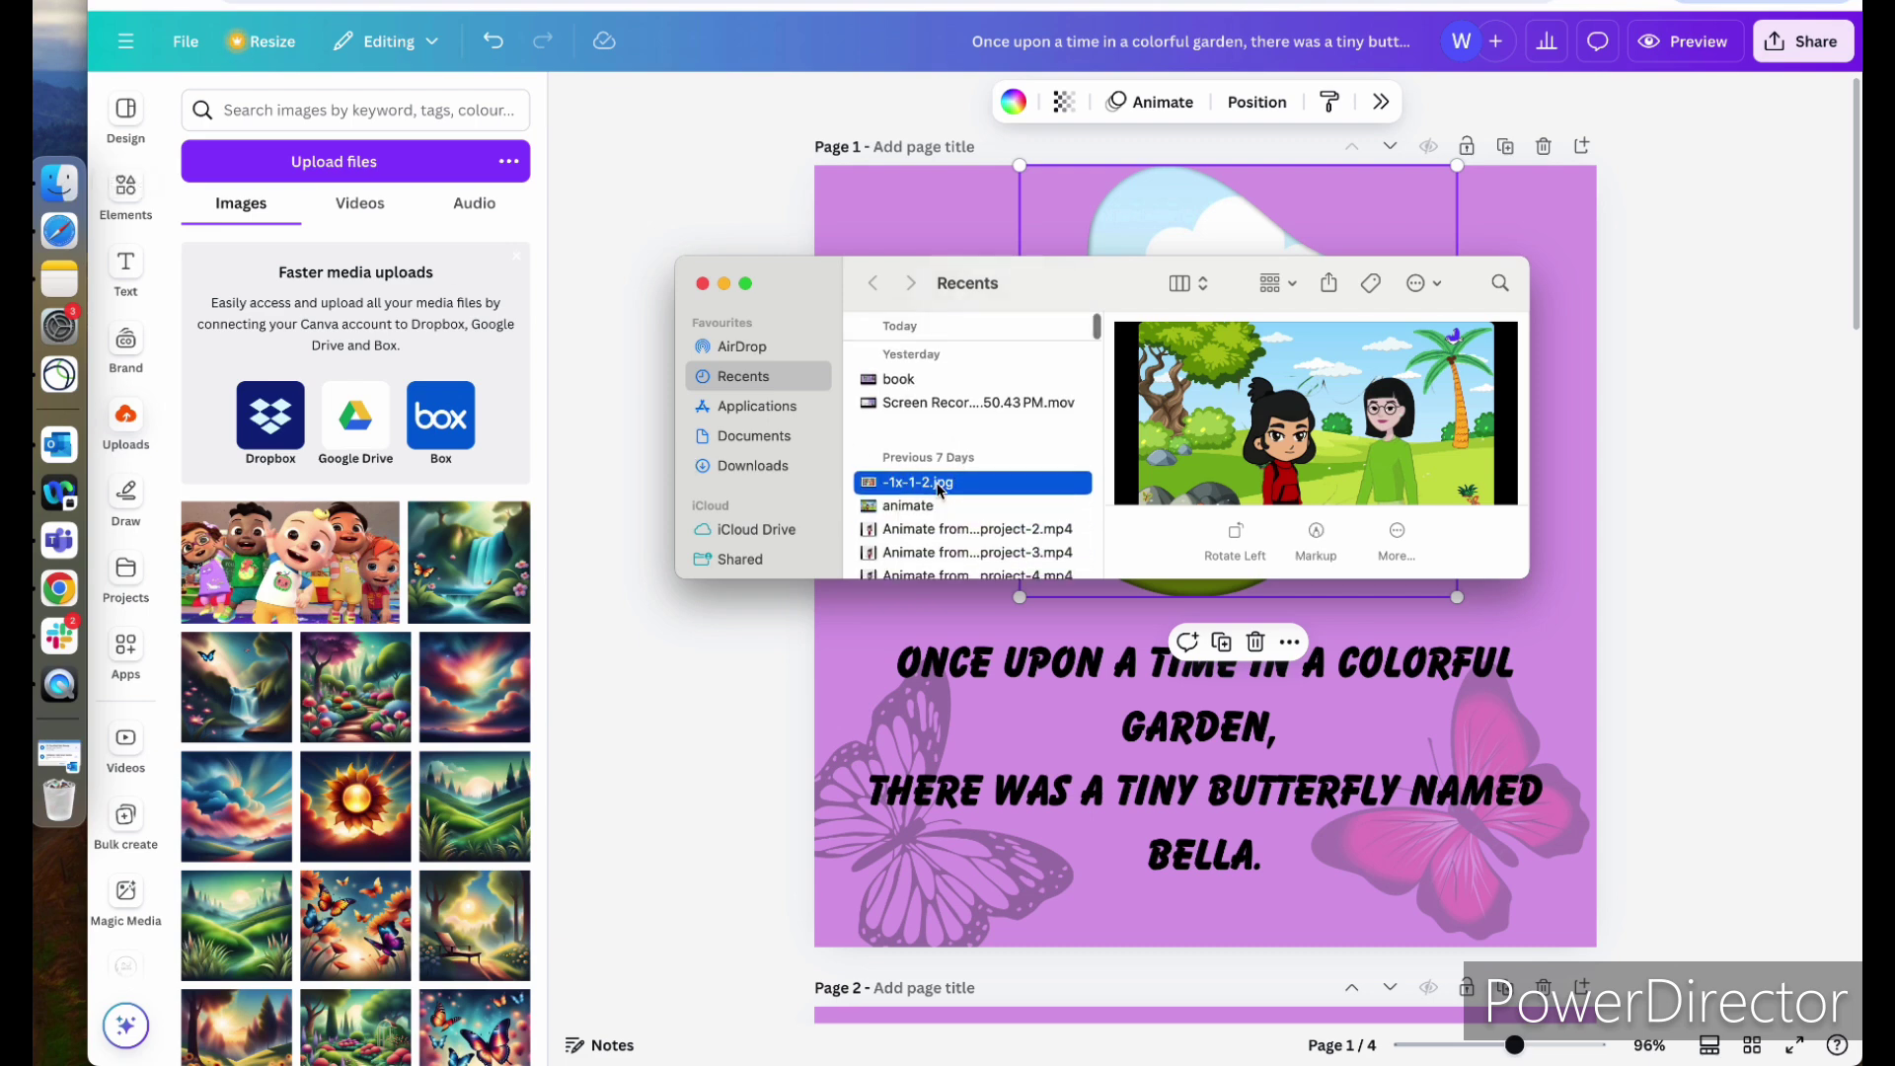
left_click_drag(984, 488, 333, 570)
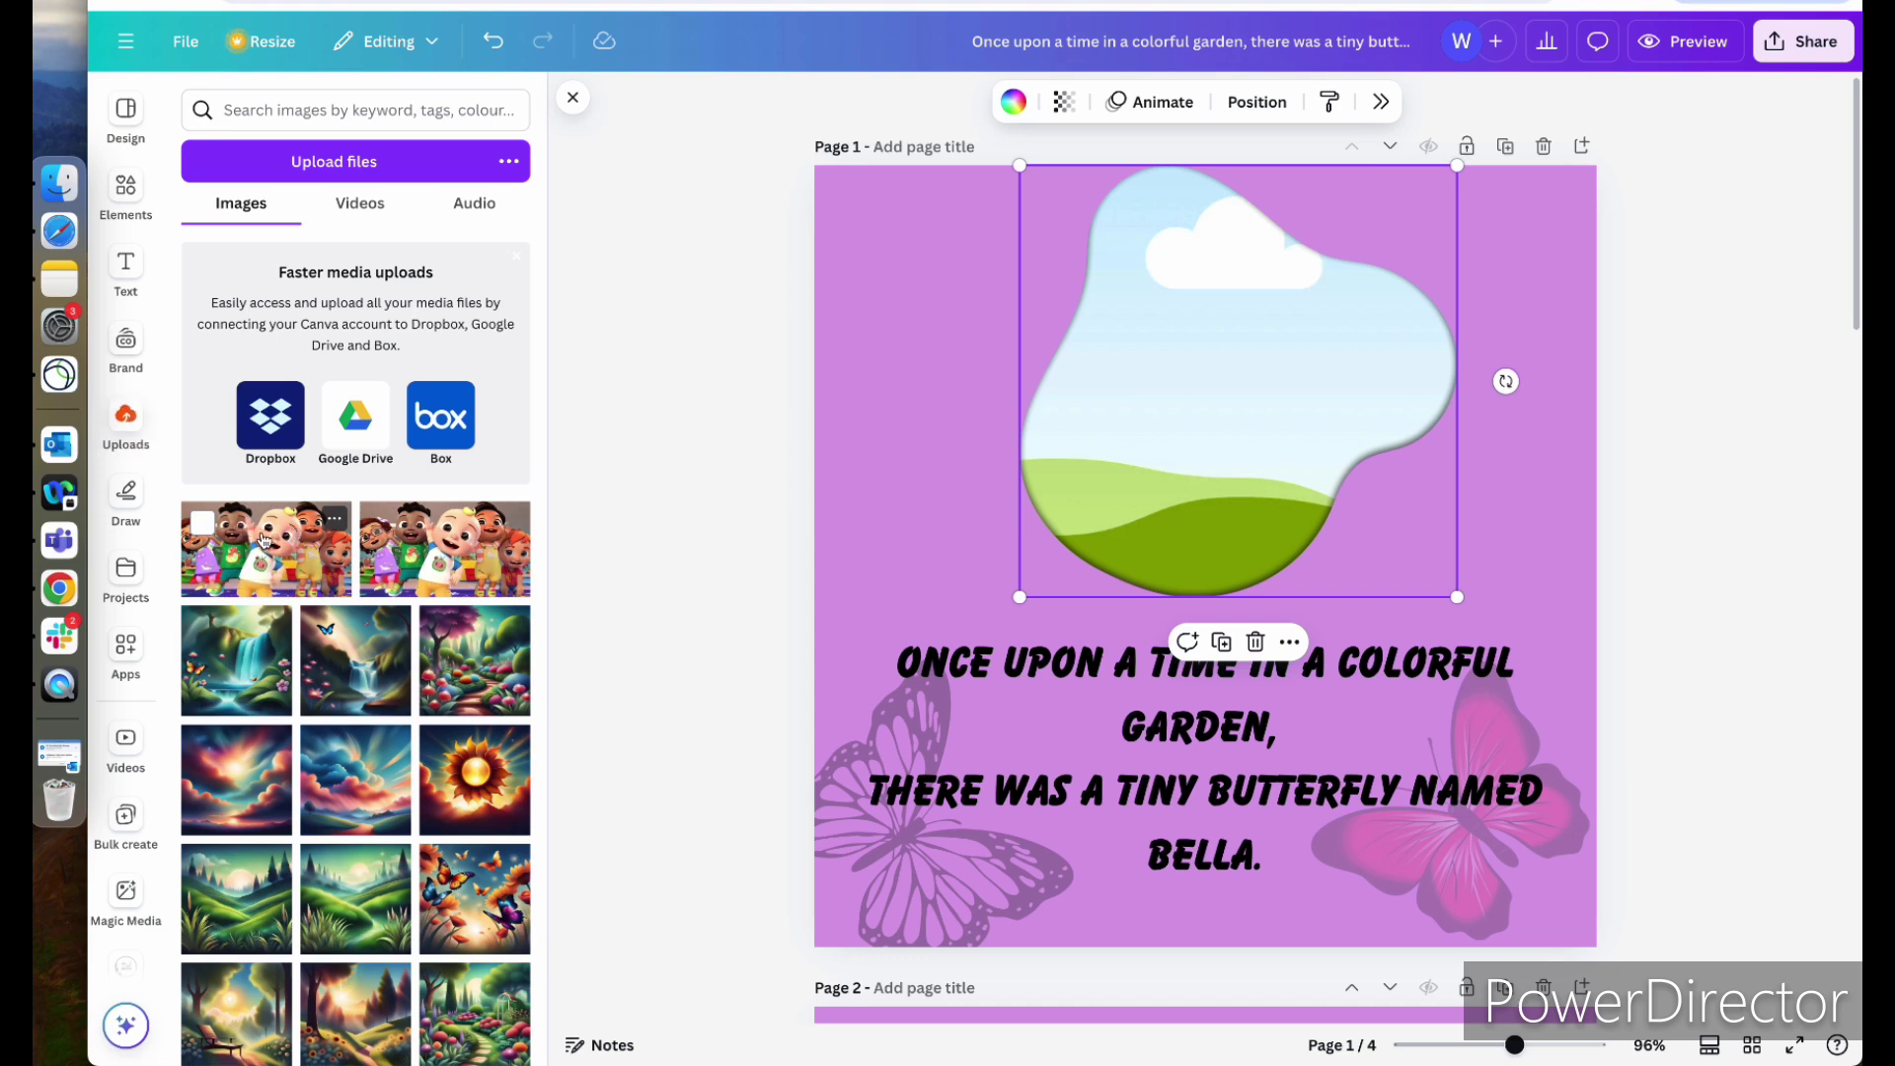
left_click(248, 542)
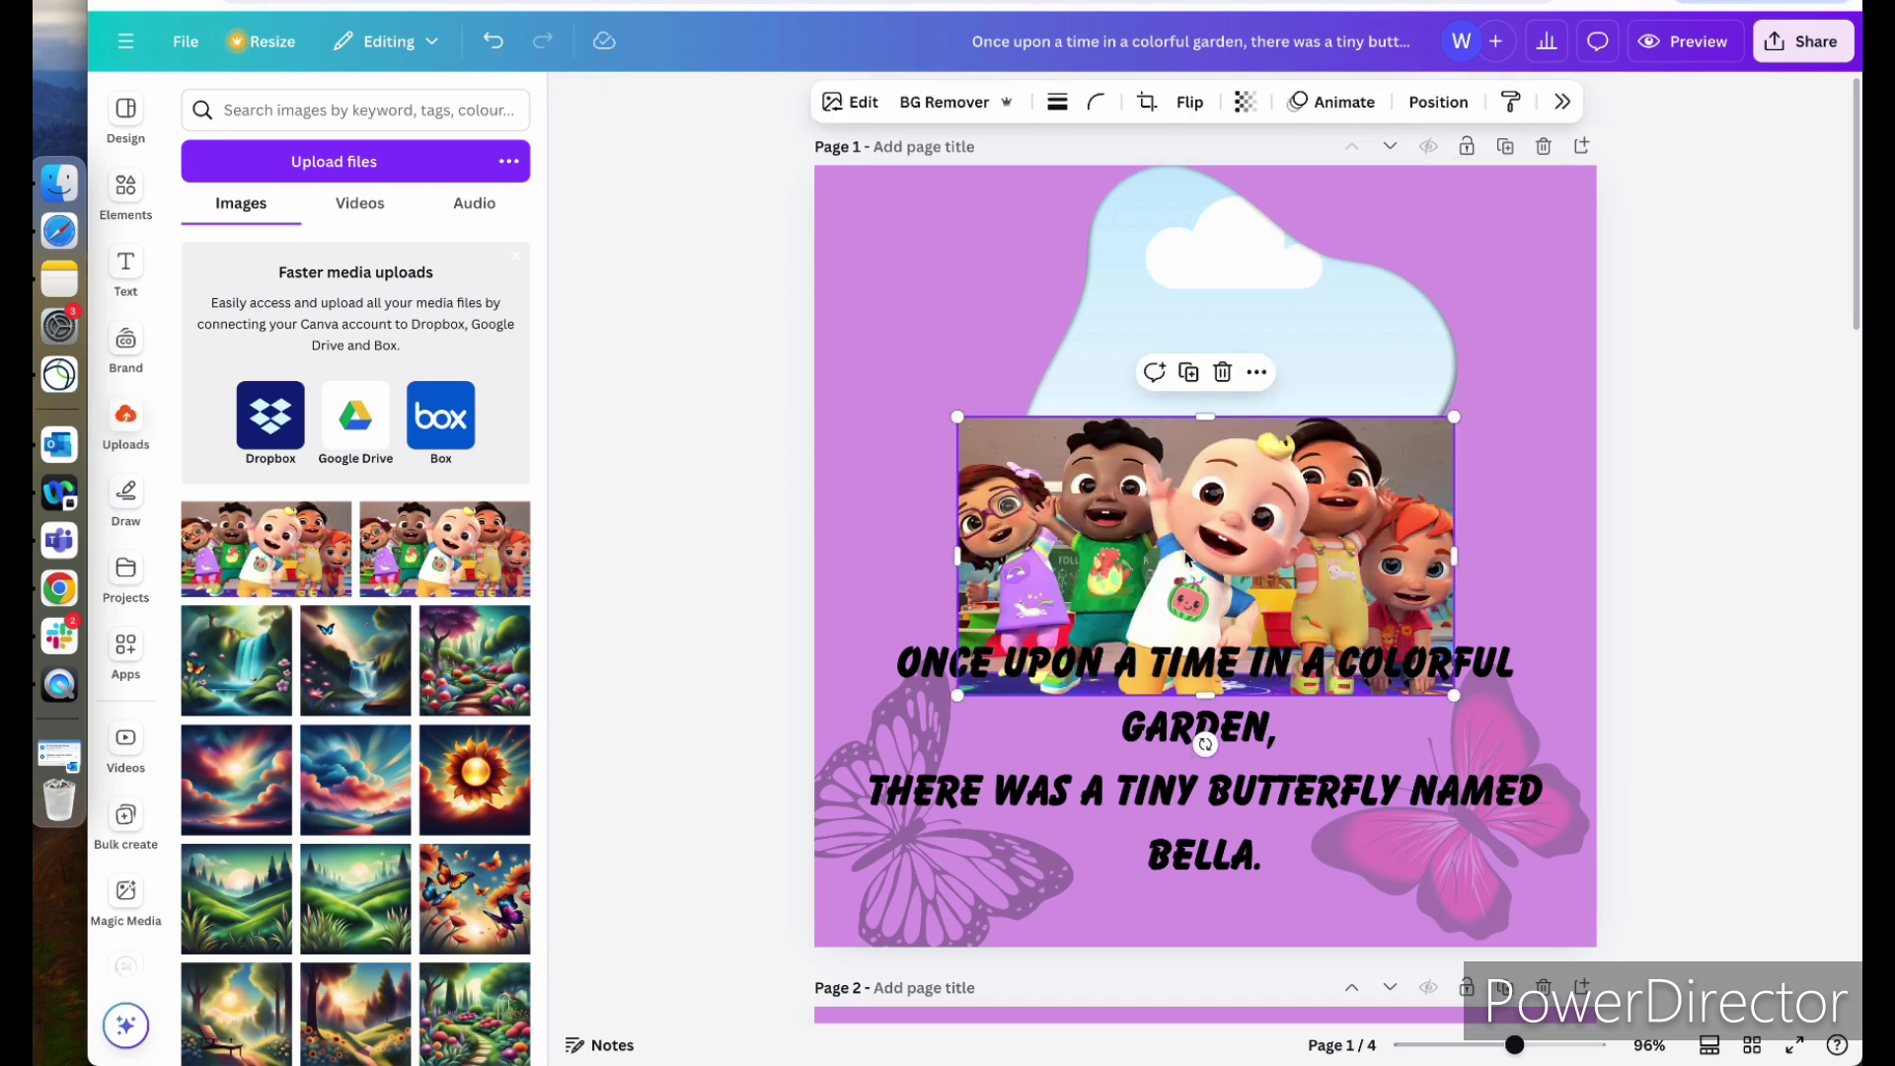
left_click_drag(1187, 558, 1189, 457)
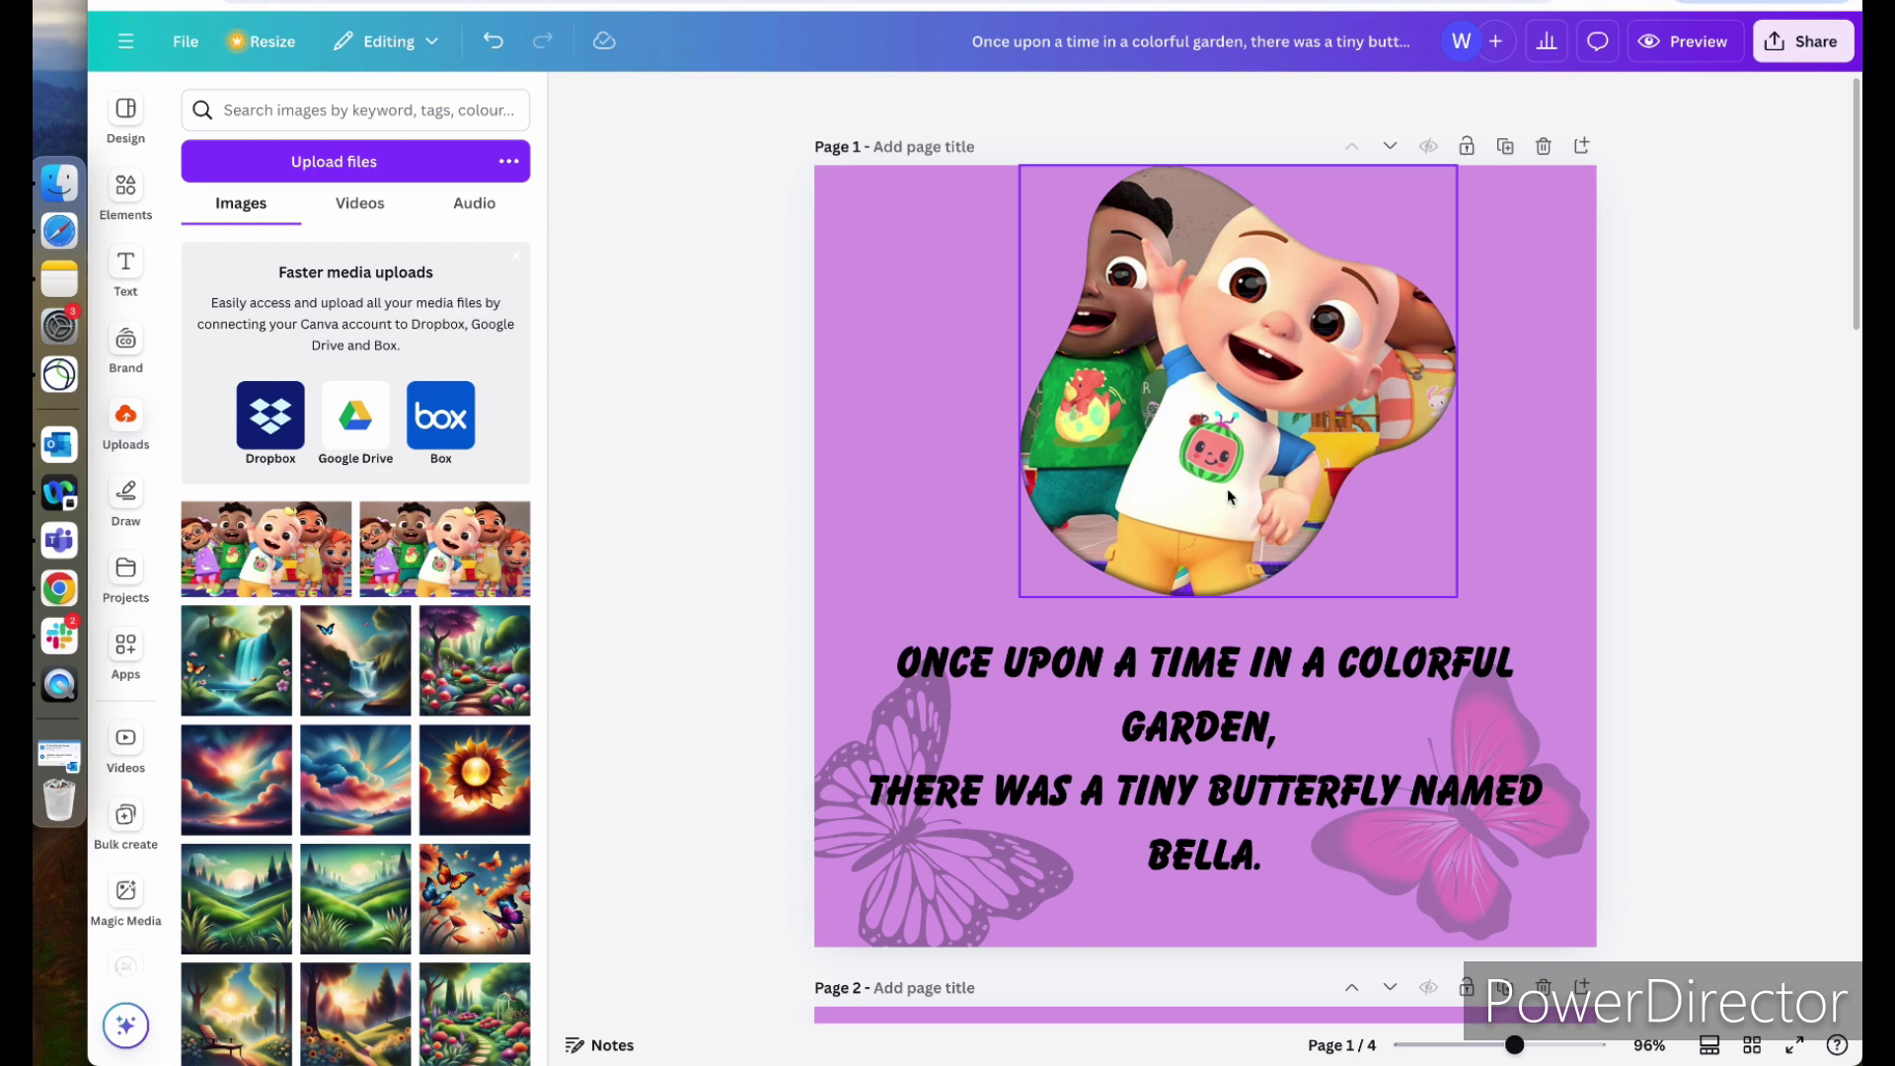
- Try the uploaded cartoon characters image in page 2's picture frame and undo the placement
scroll(1228, 496, "down", 6)
left_click(1387, 550)
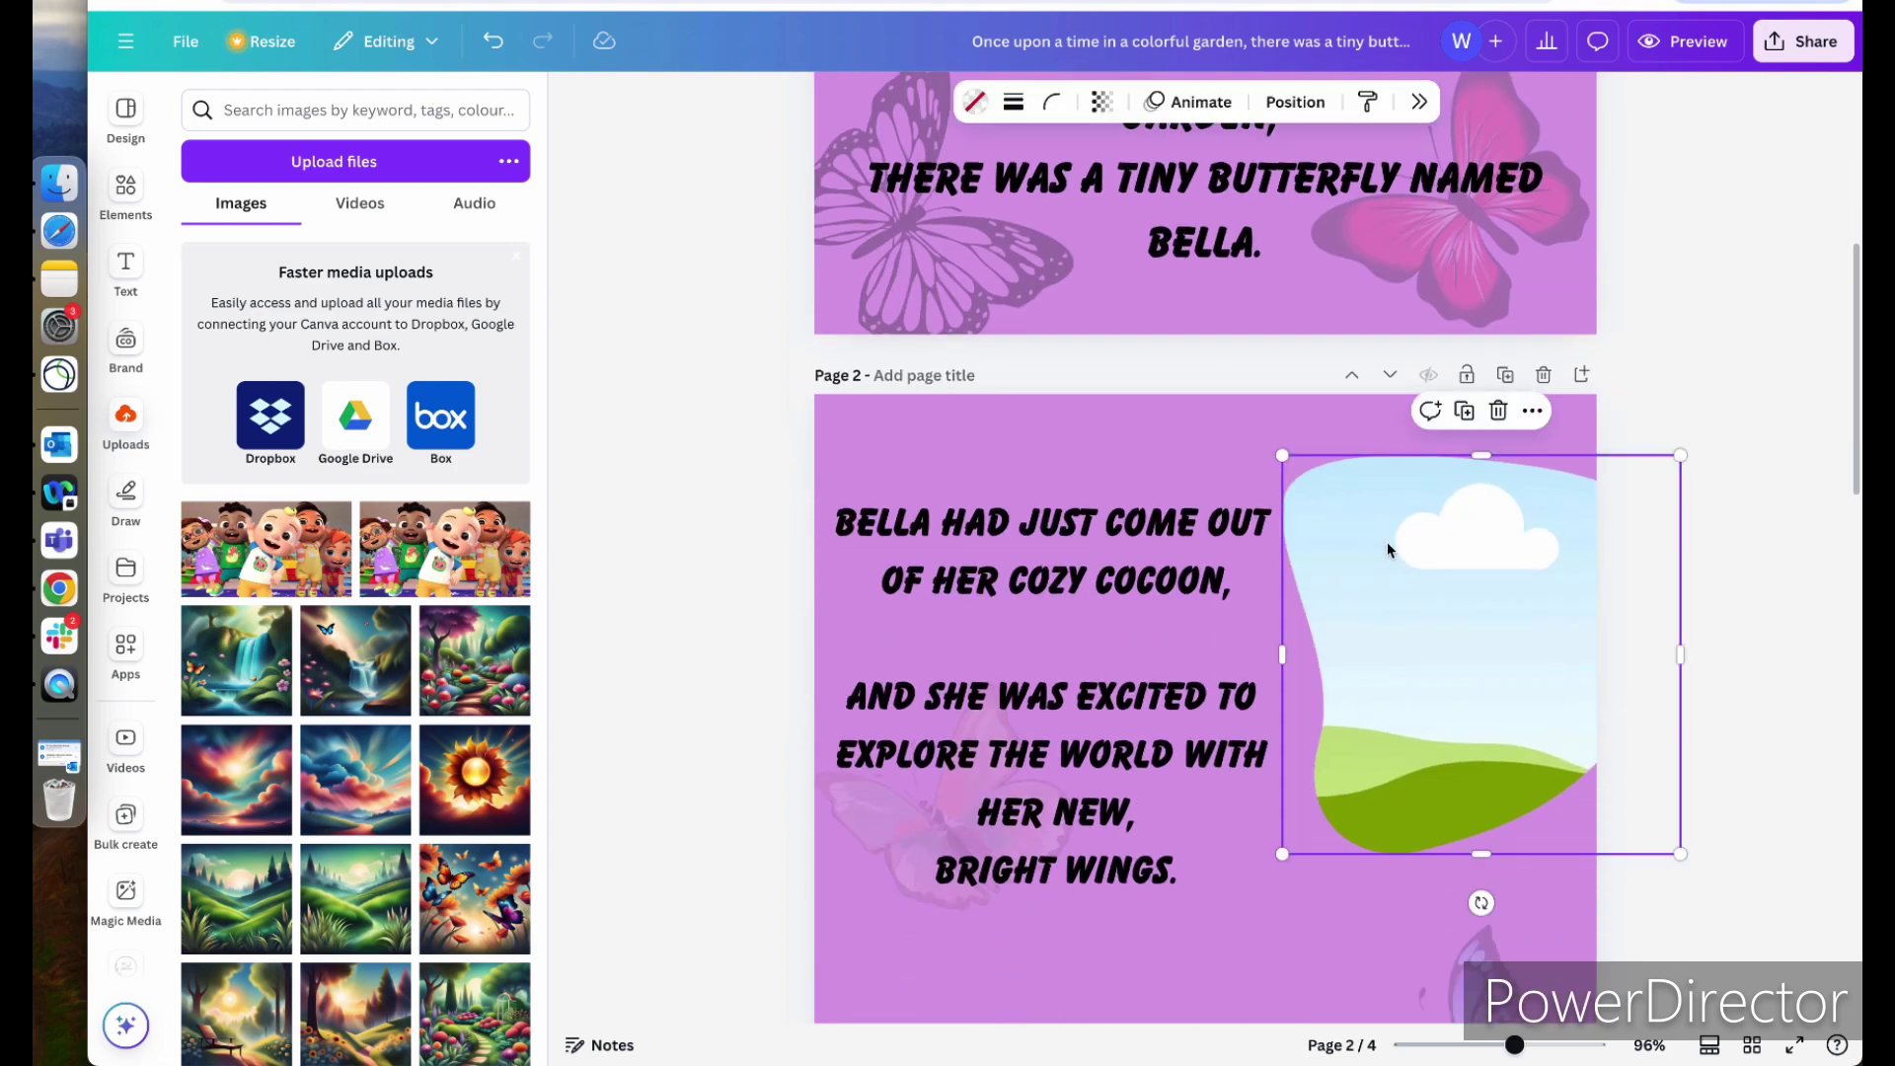
left_click(429, 542)
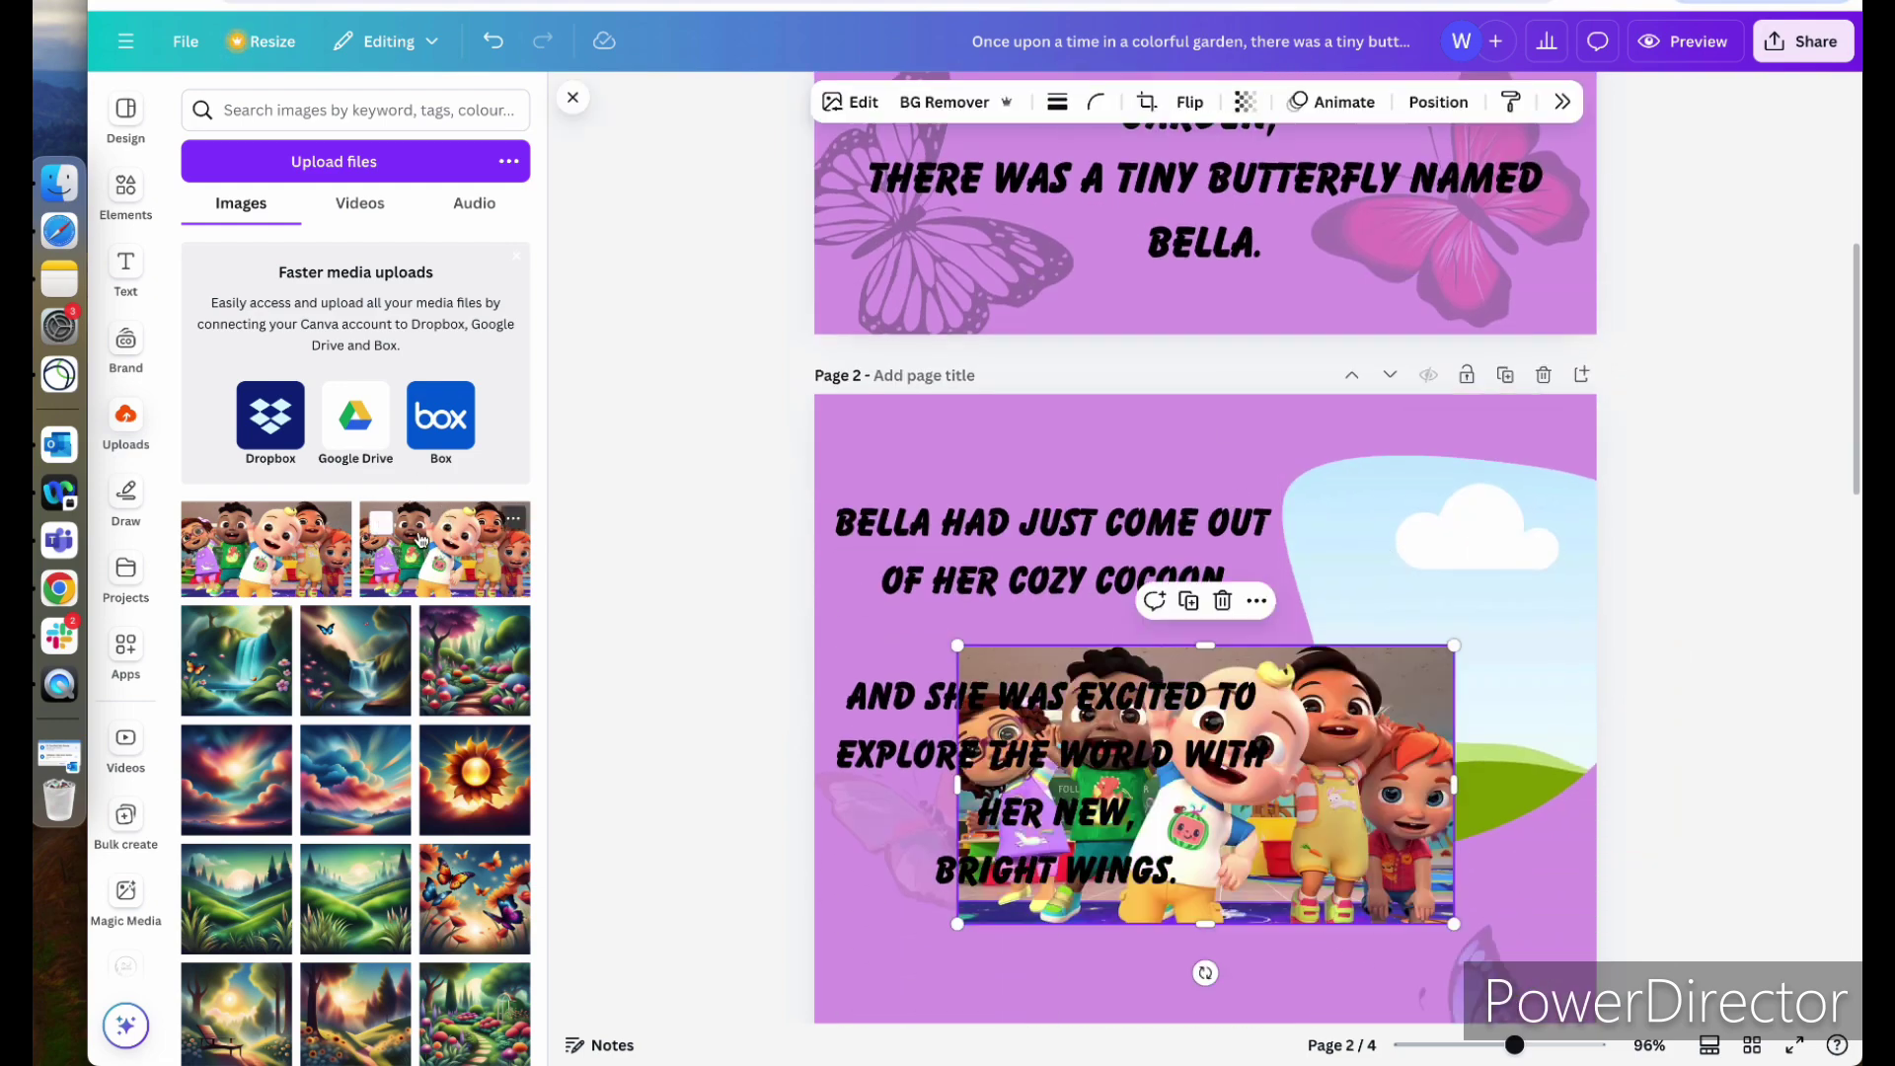
left_click_drag(1332, 829, 1469, 710)
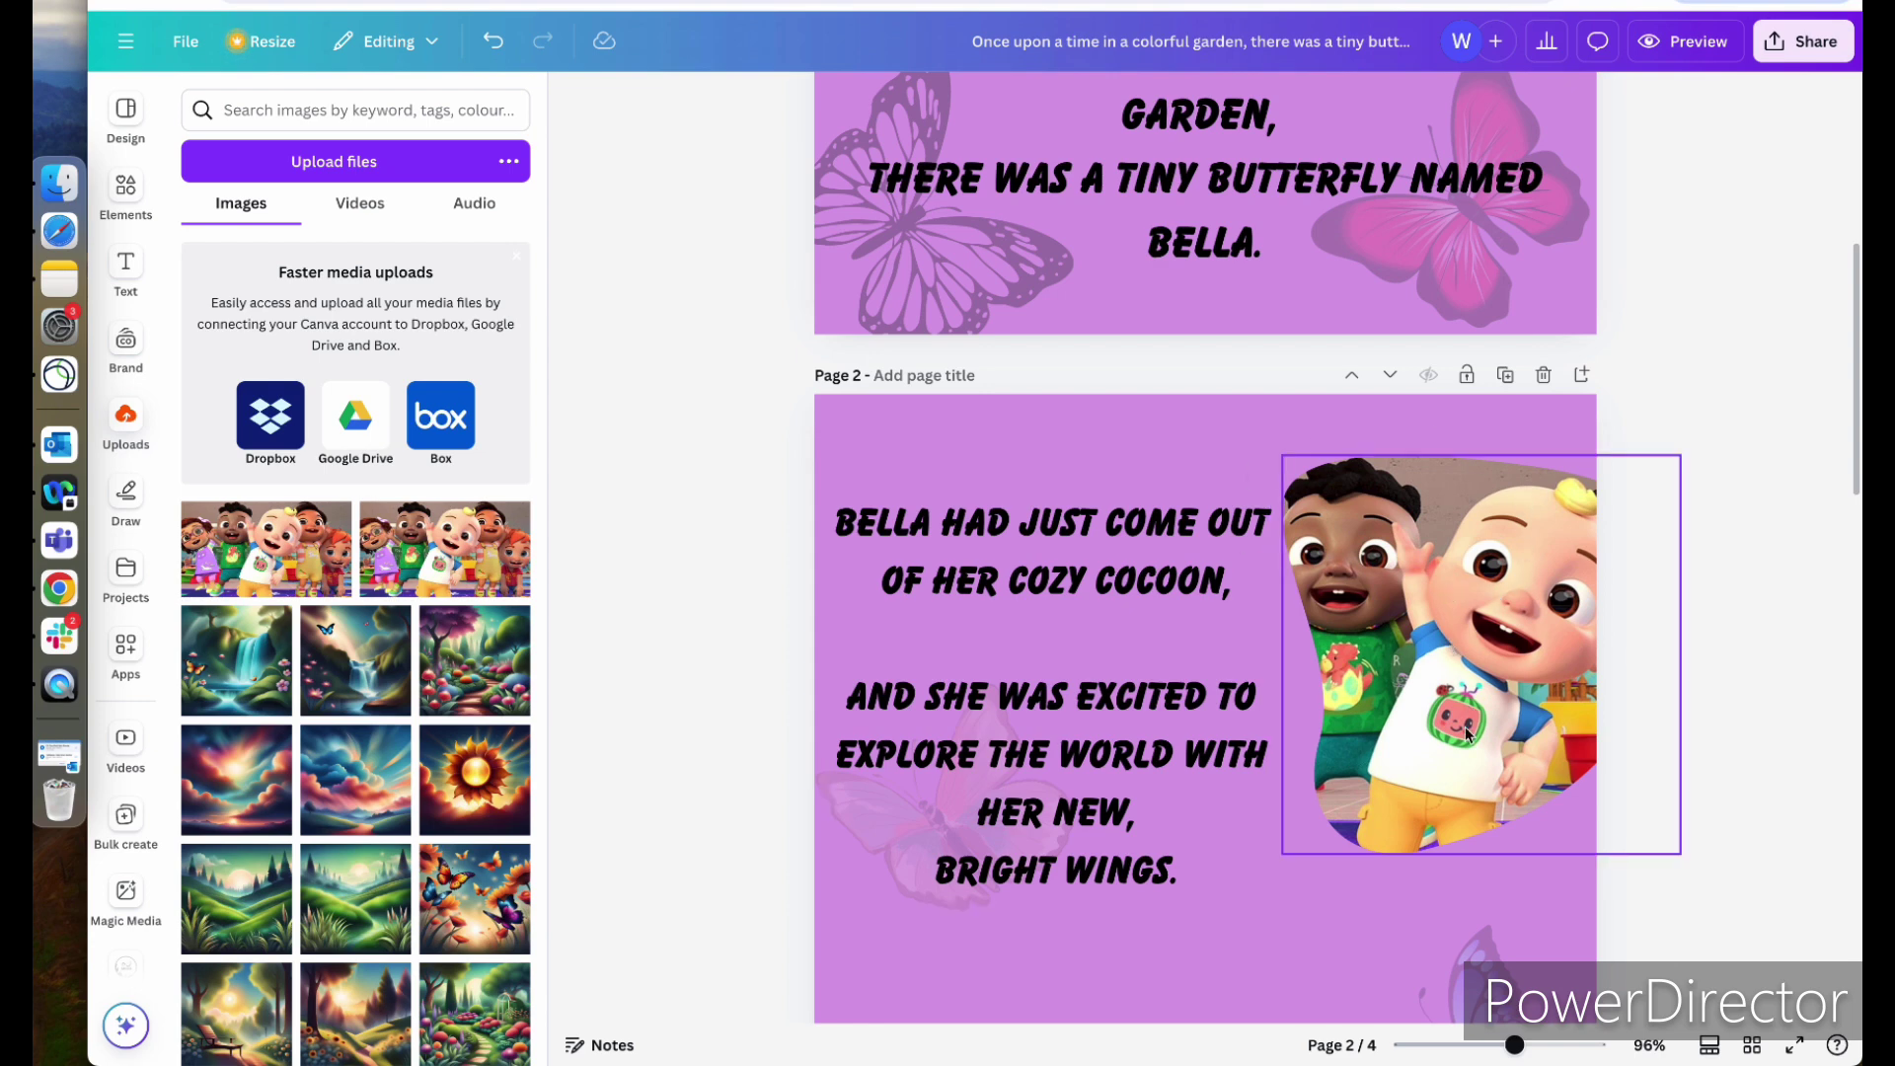
key("ctrl+z")
key("ctrl+z")
key("ctrl+z")
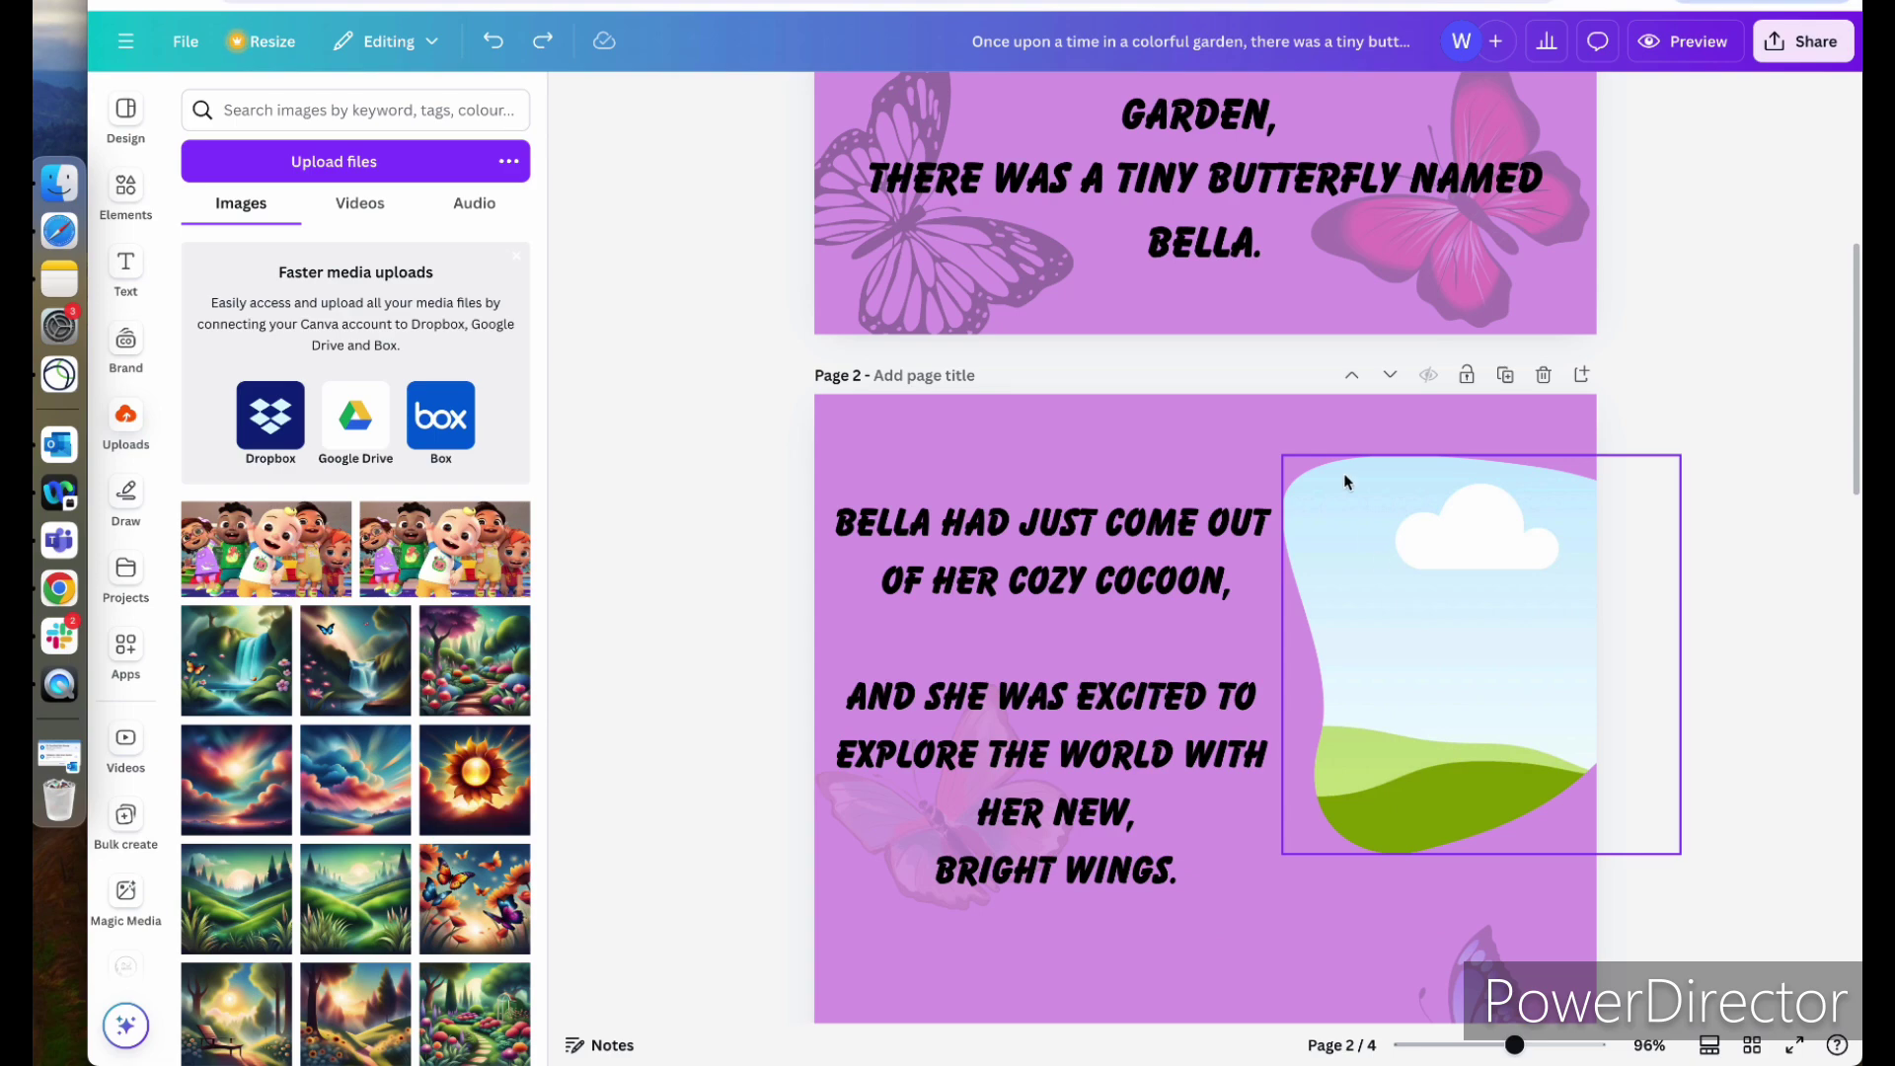
- Remove the picture from page 1's frame, keeping the empty frame in place
key("Delete")
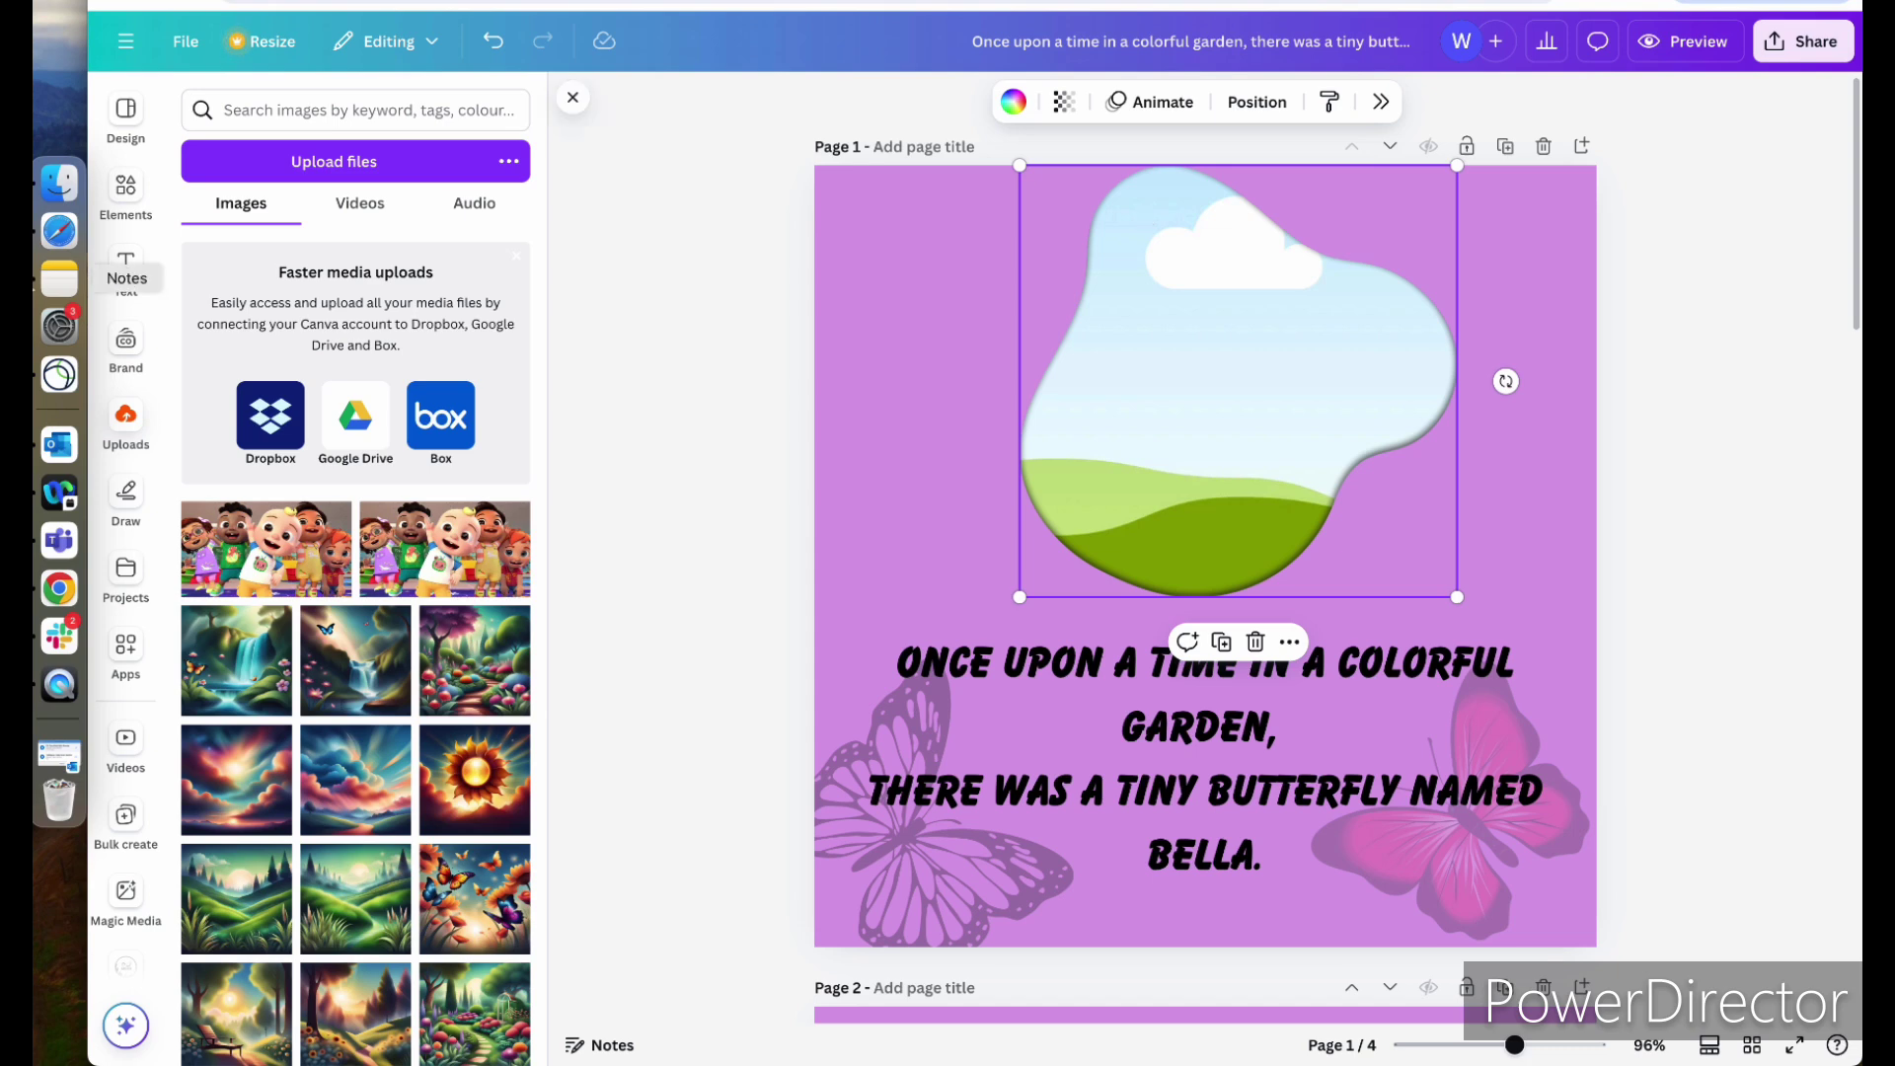
- Search the Canva apps for "magic media" and open the Magic Media image generator
left_click(124, 650)
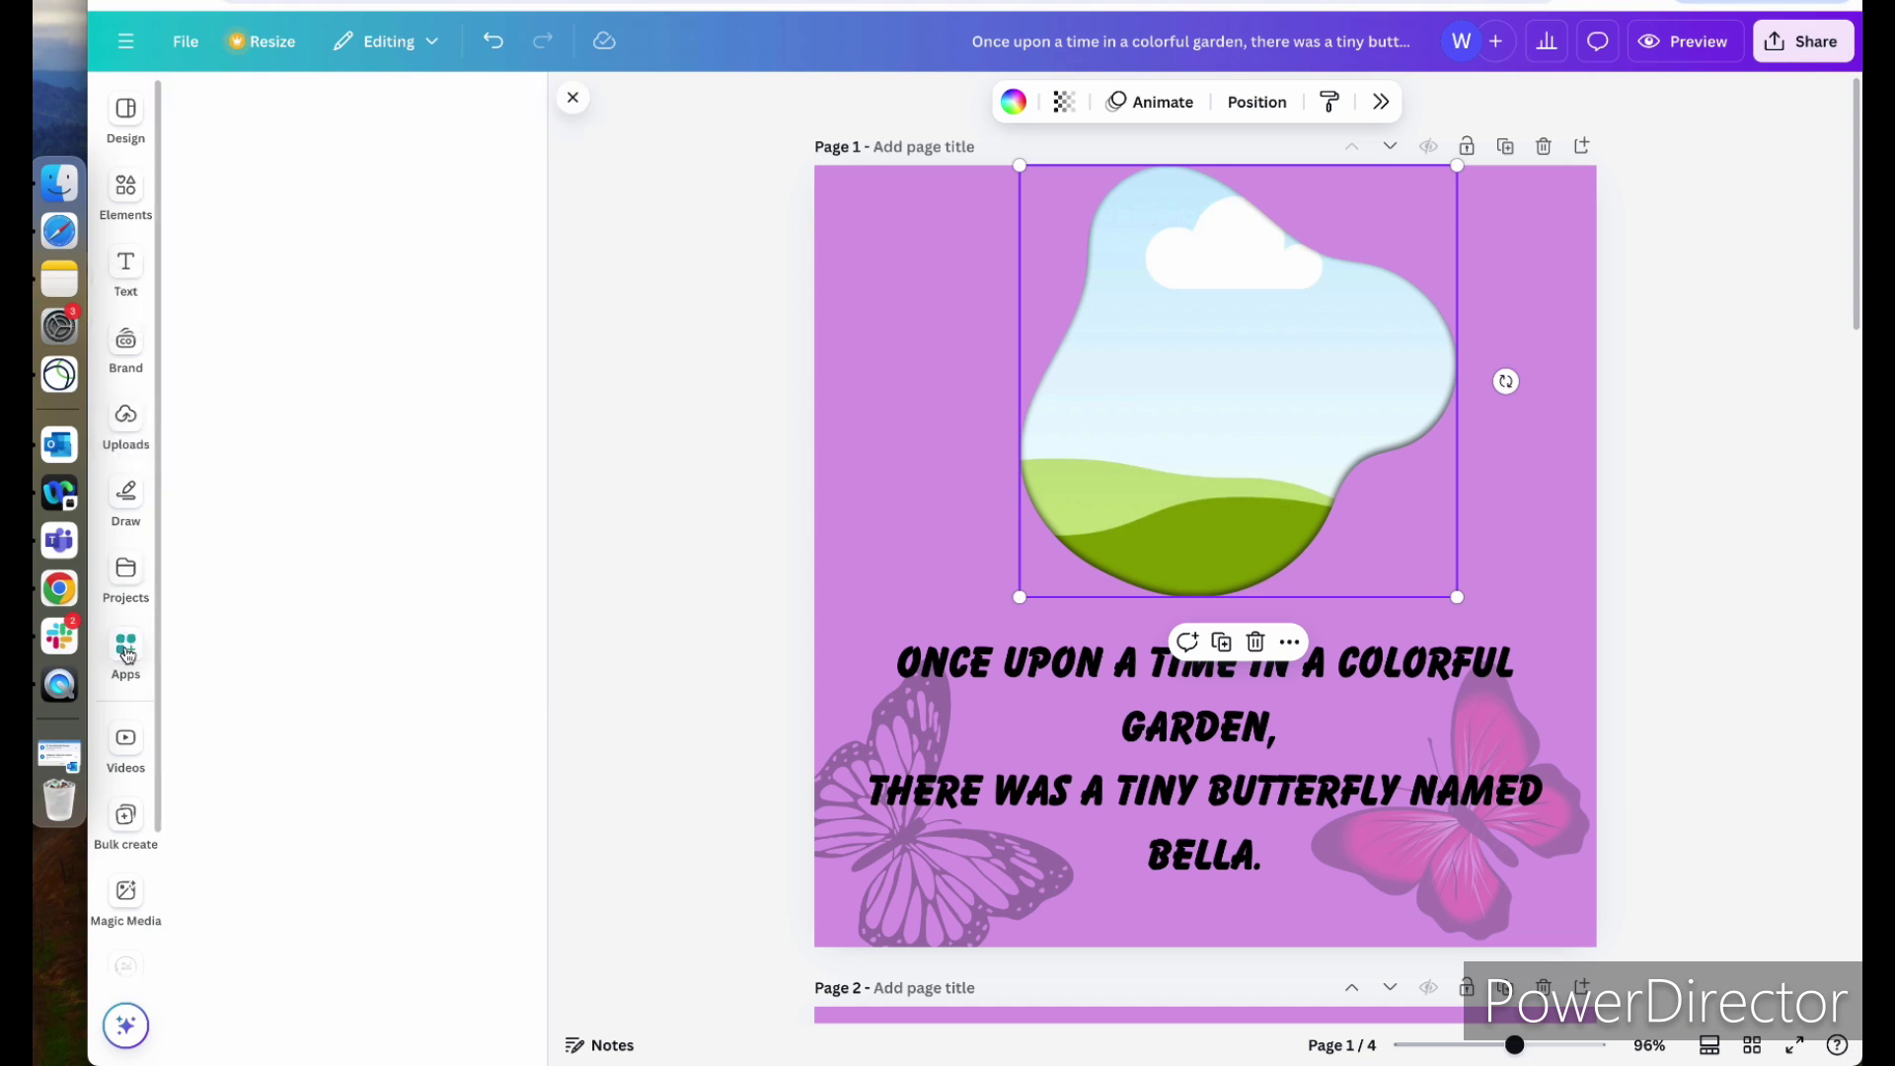
left_click(352, 109)
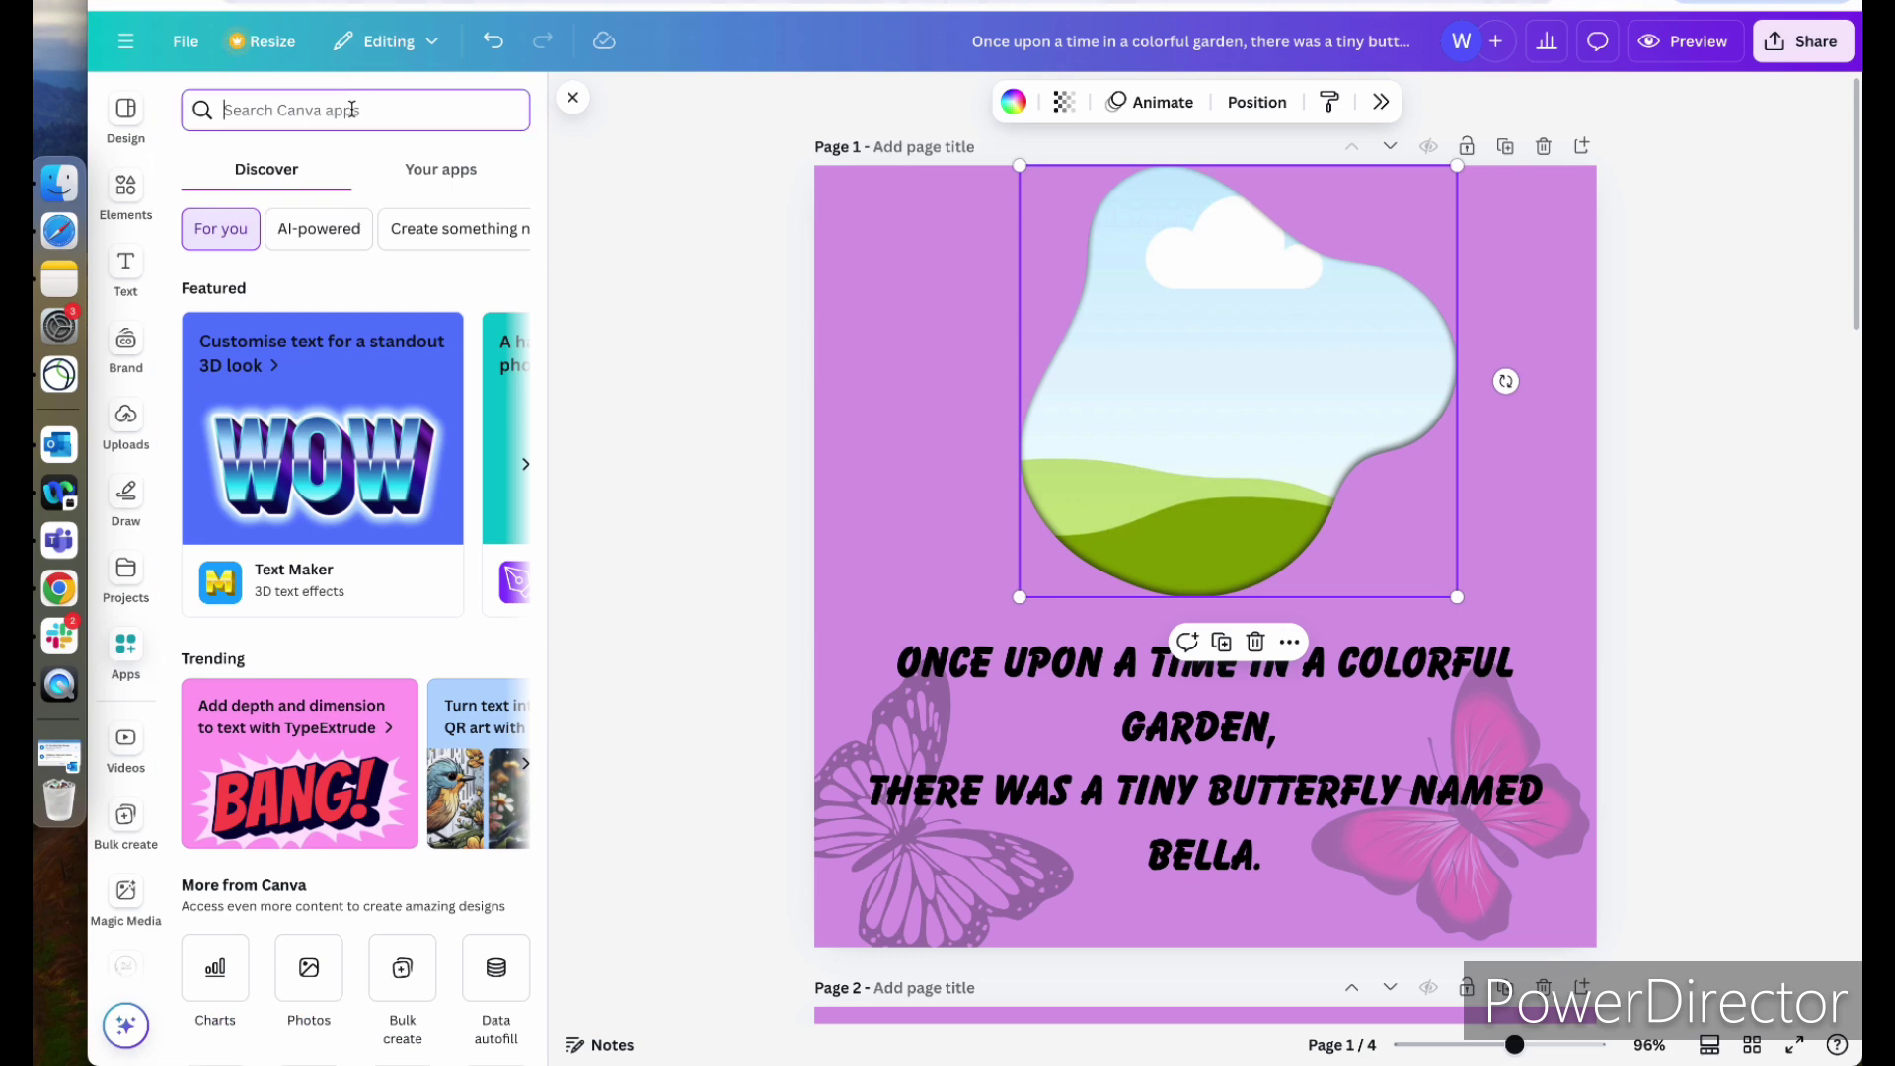
type("mag")
type("ic me")
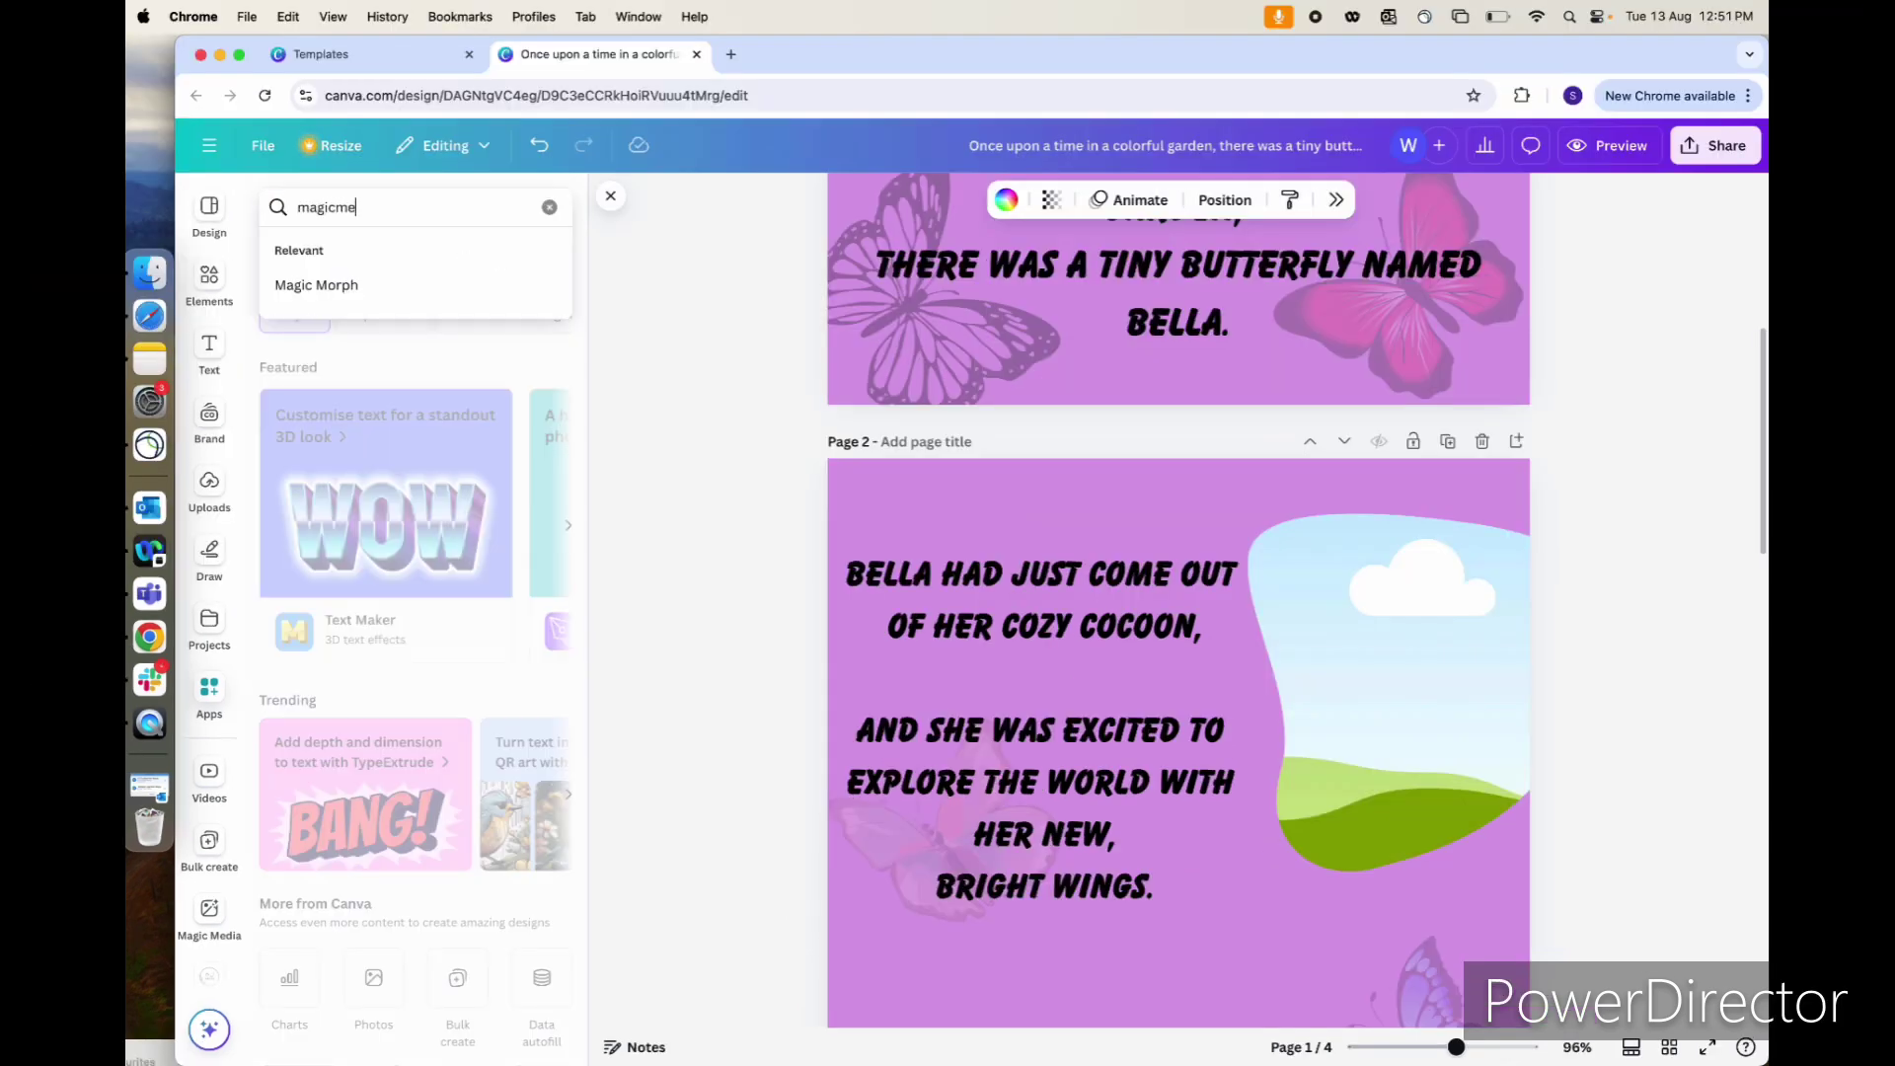
type("dia")
left_click(330, 208)
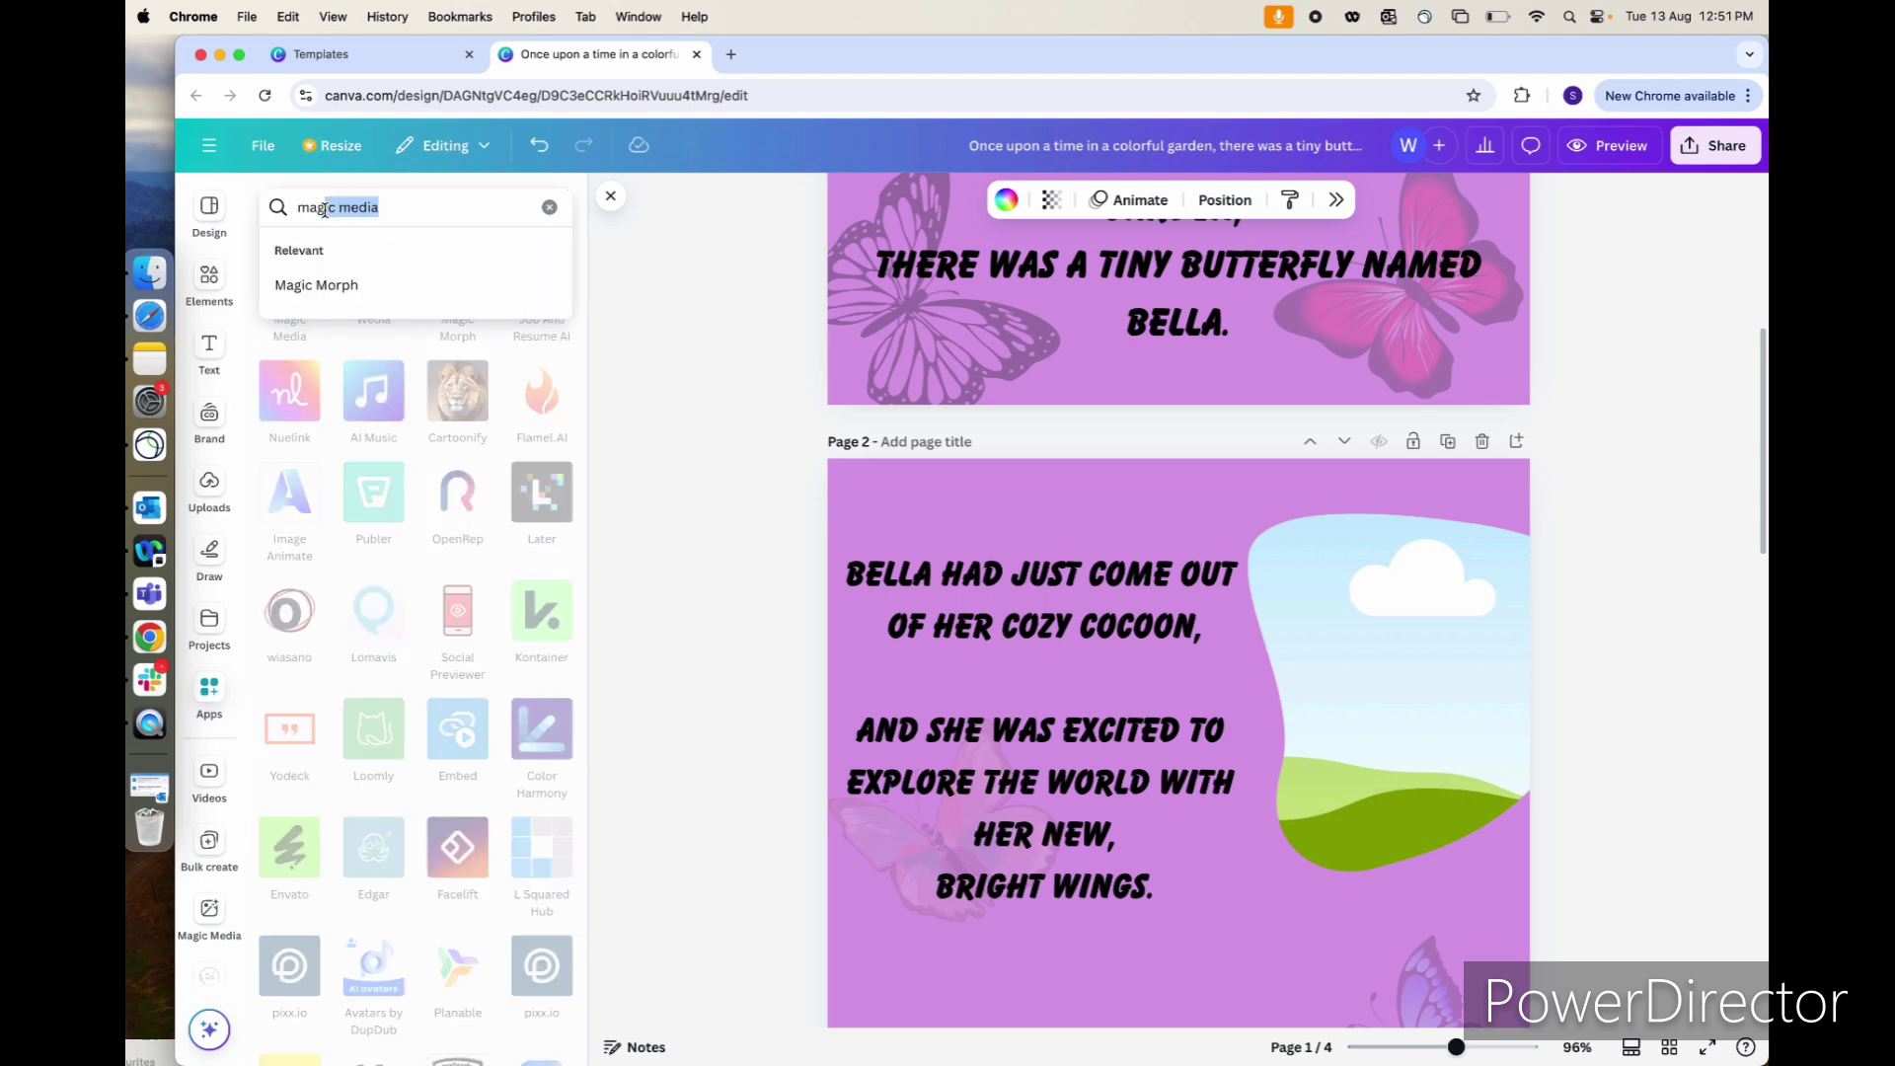
left_click(413, 208)
key("Return")
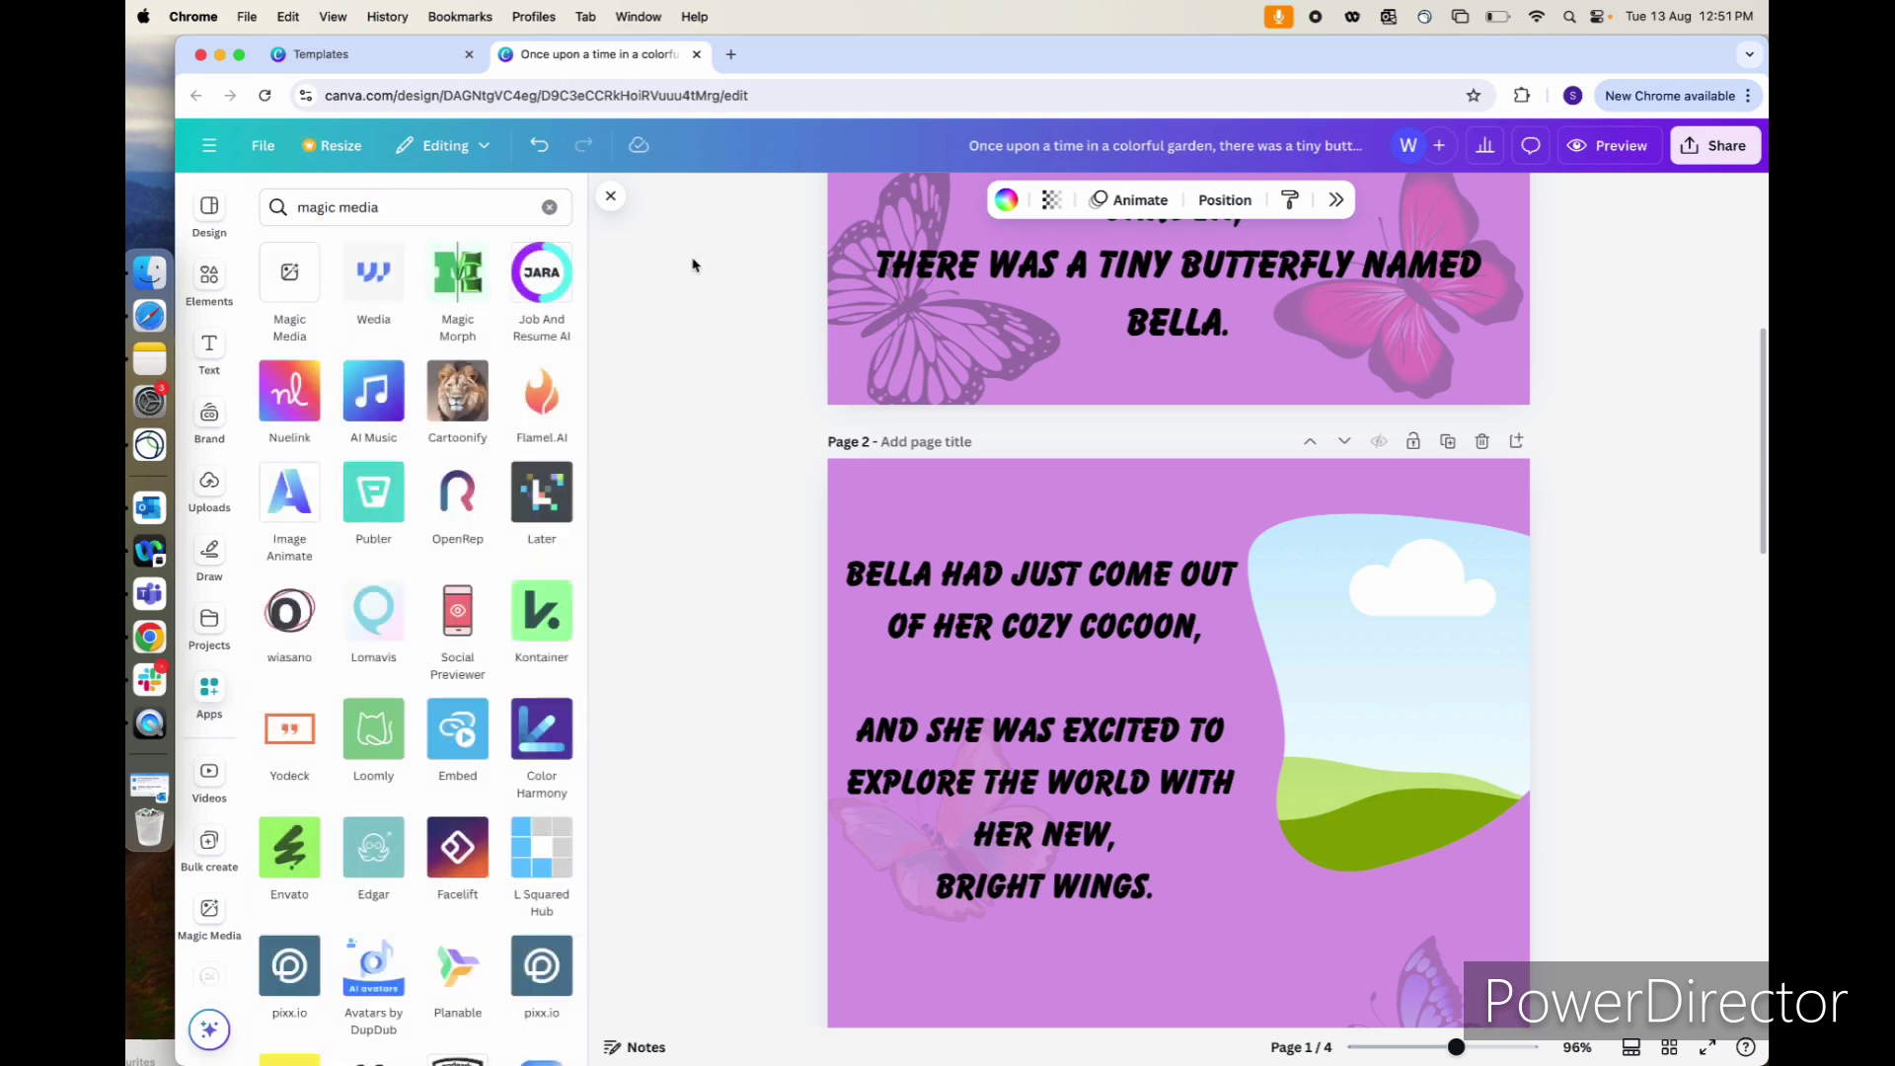
left_click(290, 278)
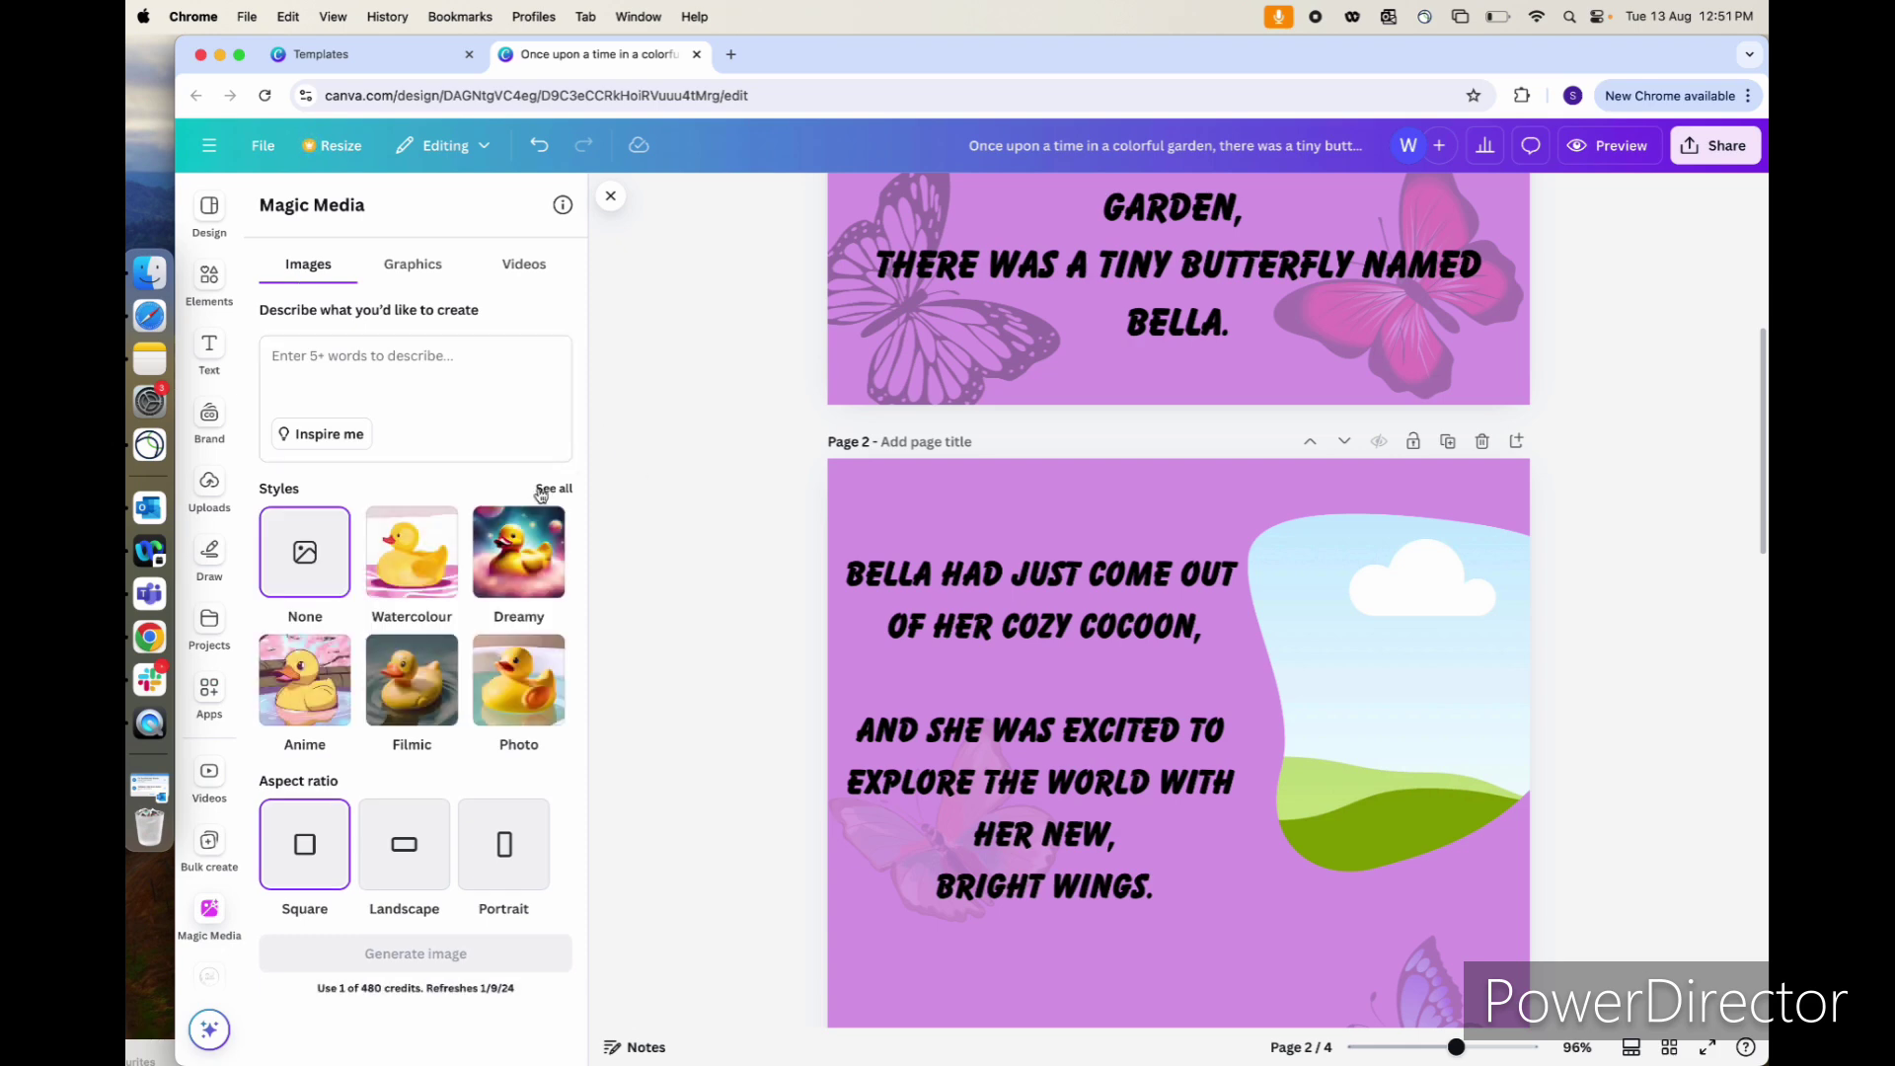
- Start the Magic Media image description and switch to Notes to the story "The Little Butterfly's Big Adventure" for its text
left_click(291, 356)
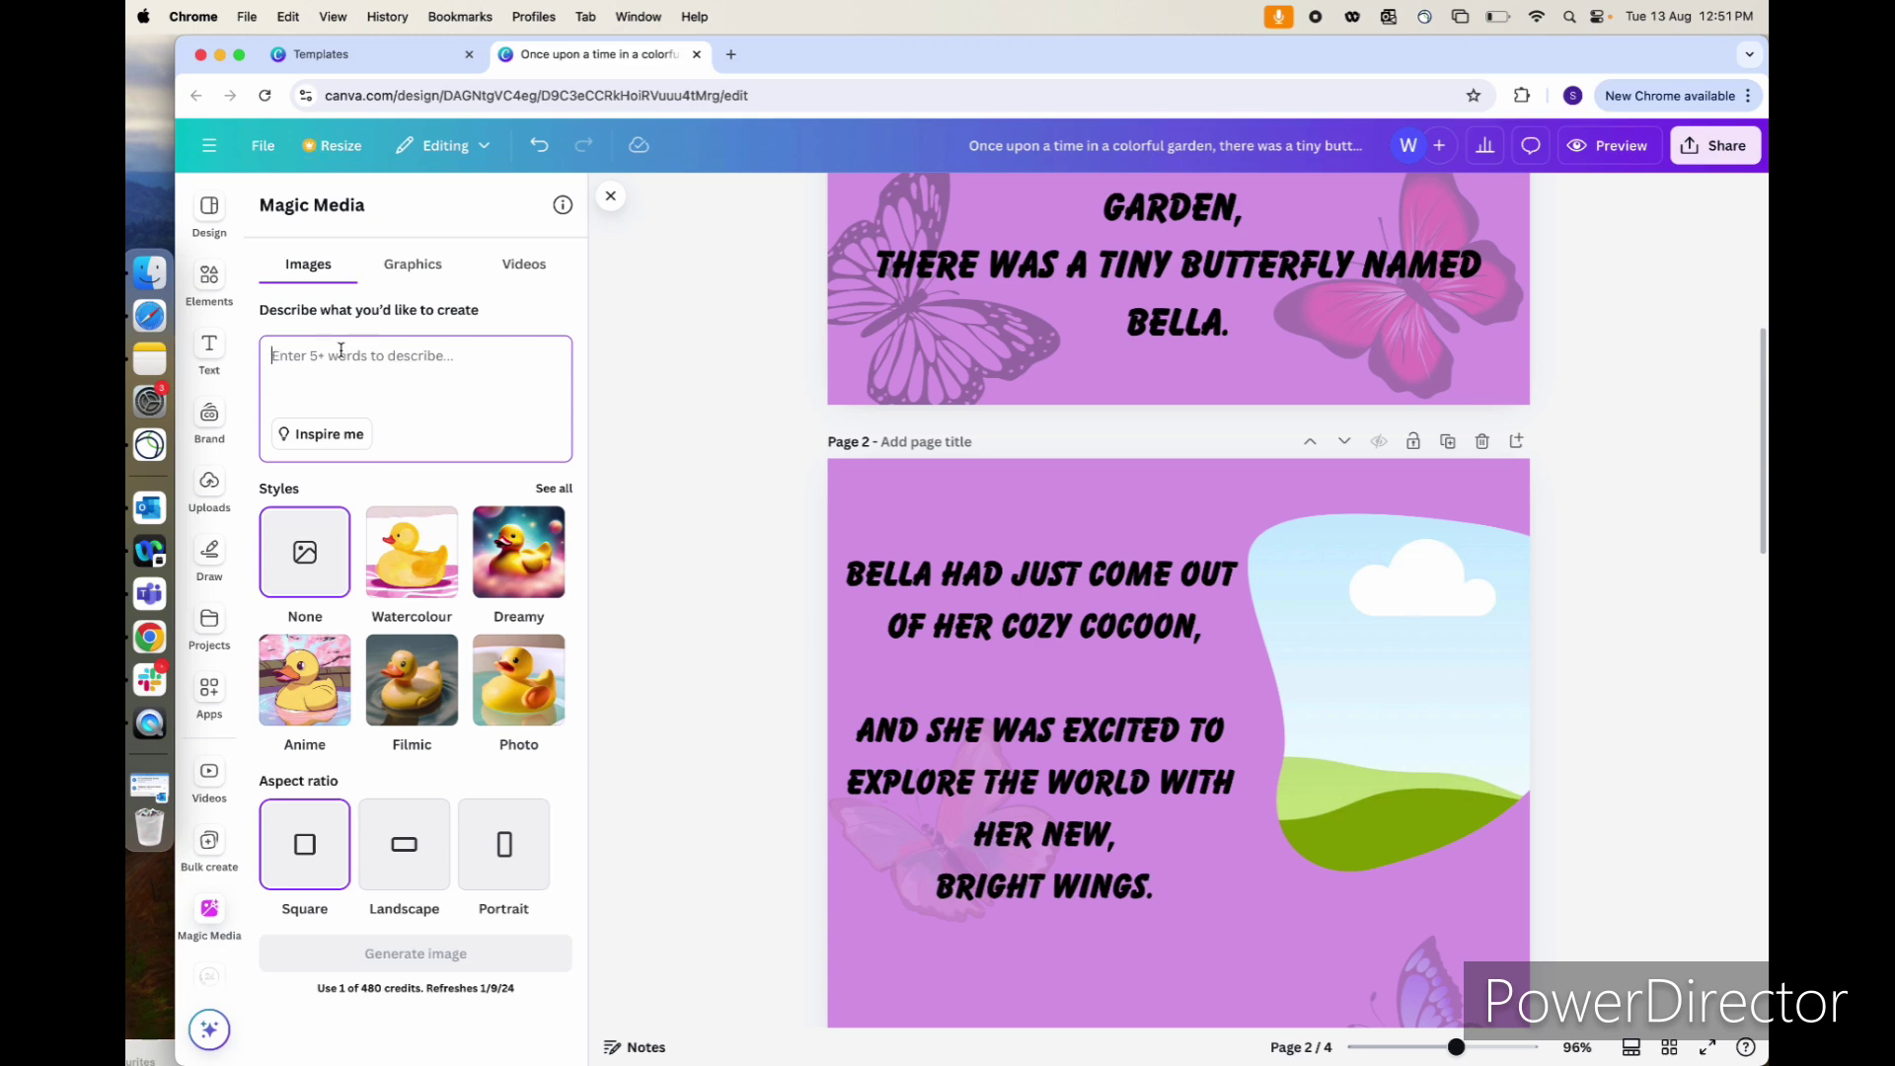
left_click(149, 359)
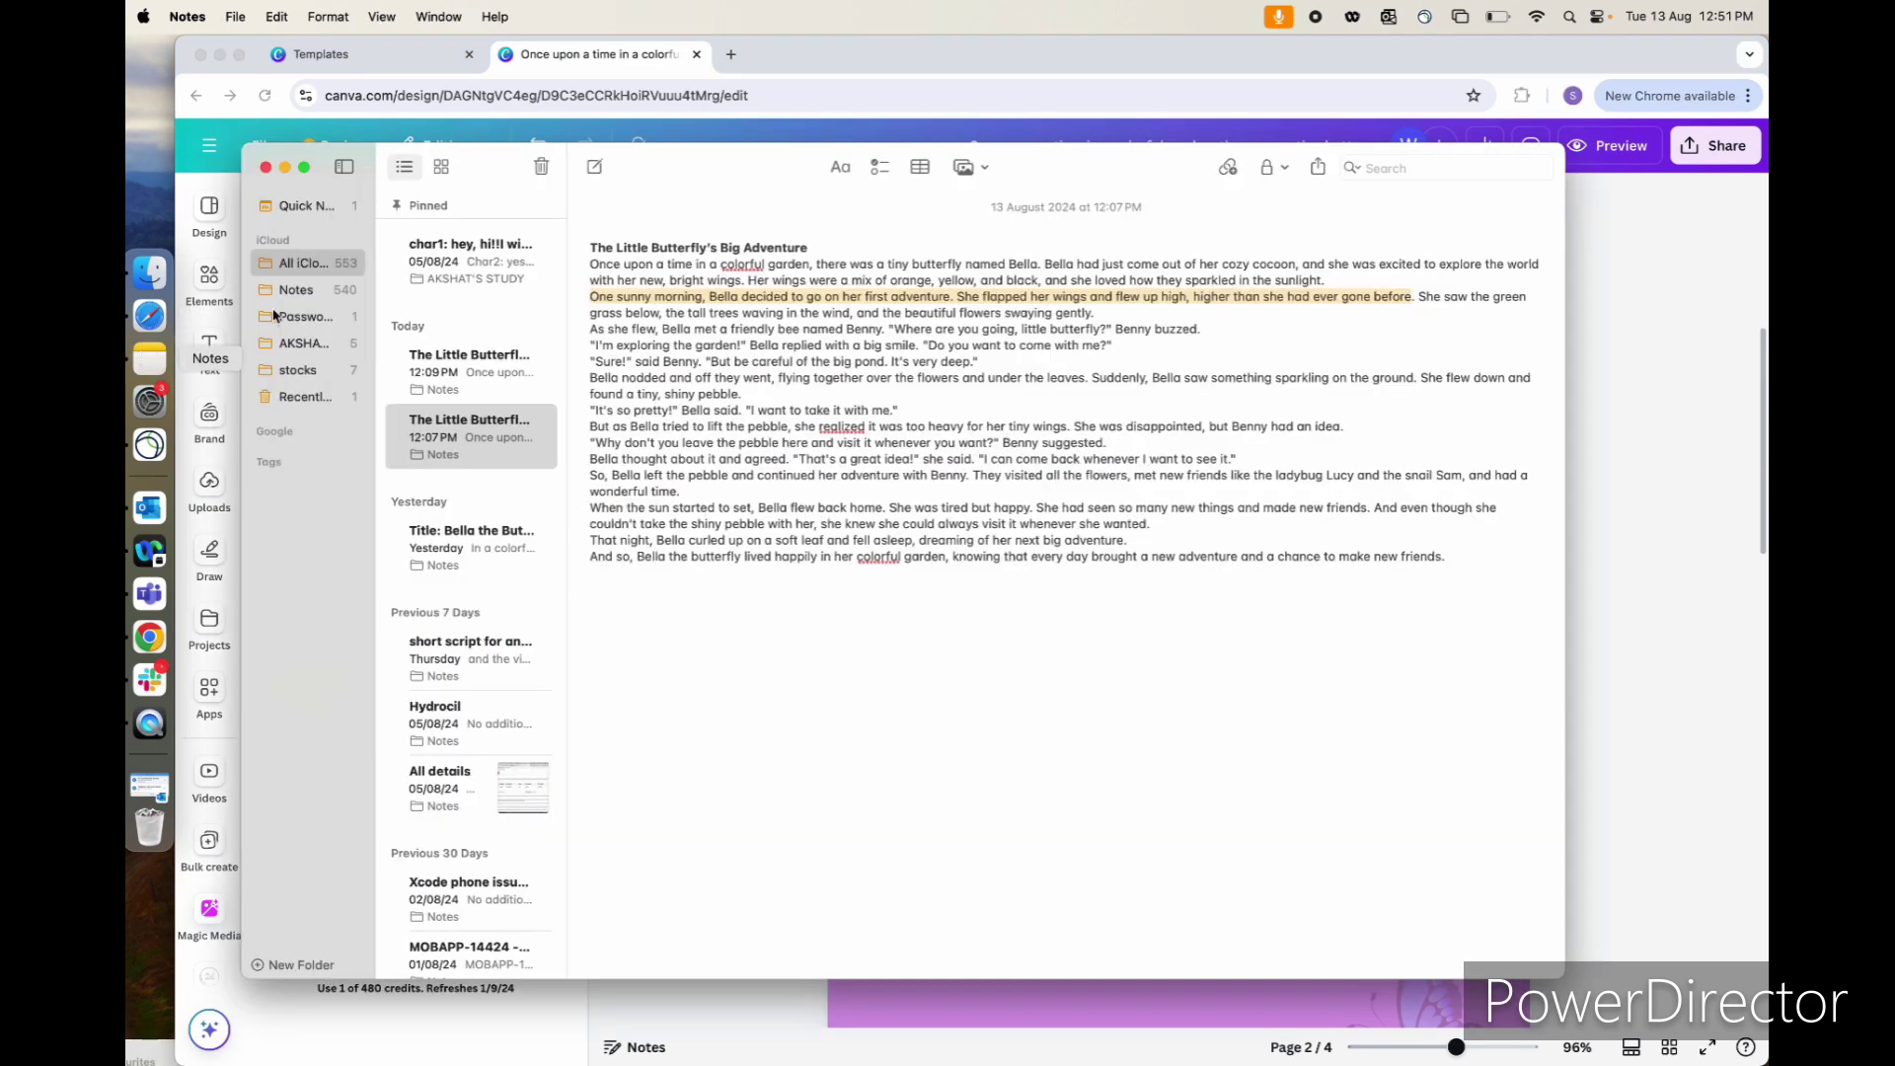
left_click(740, 292)
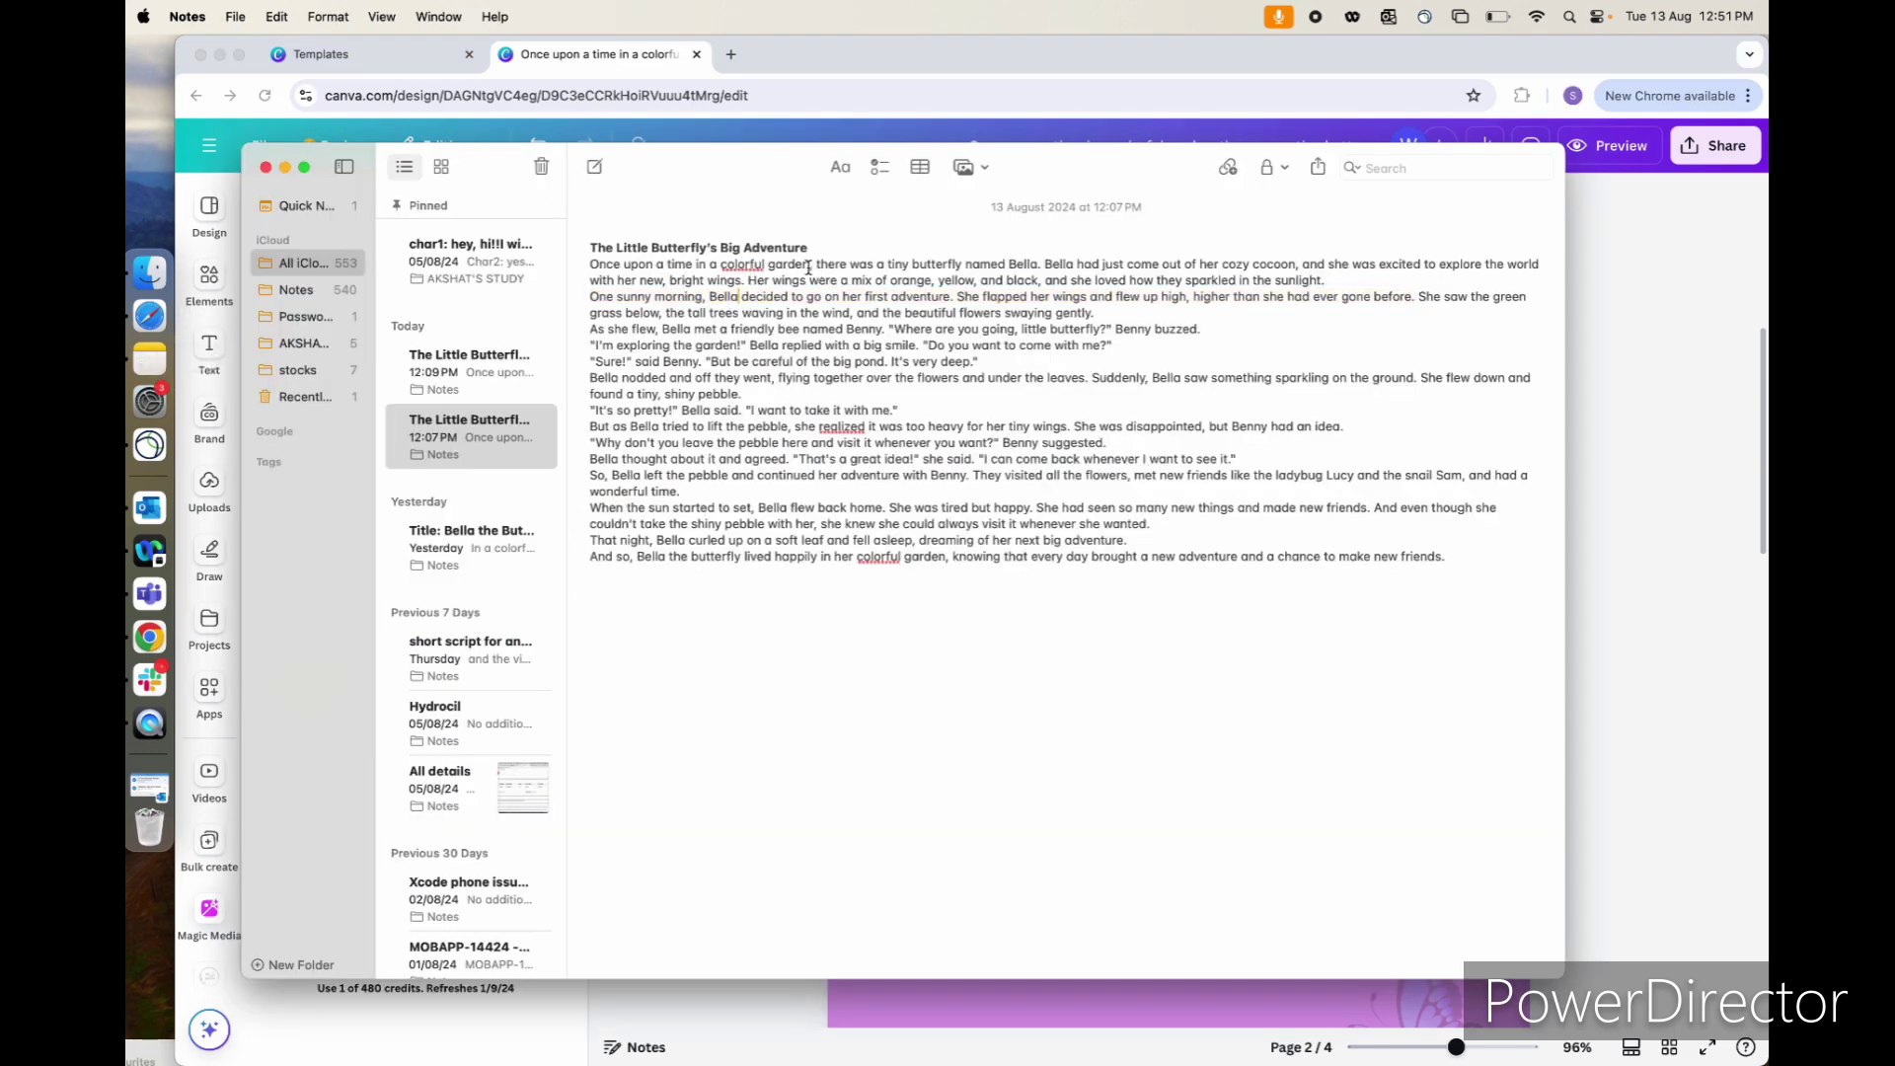